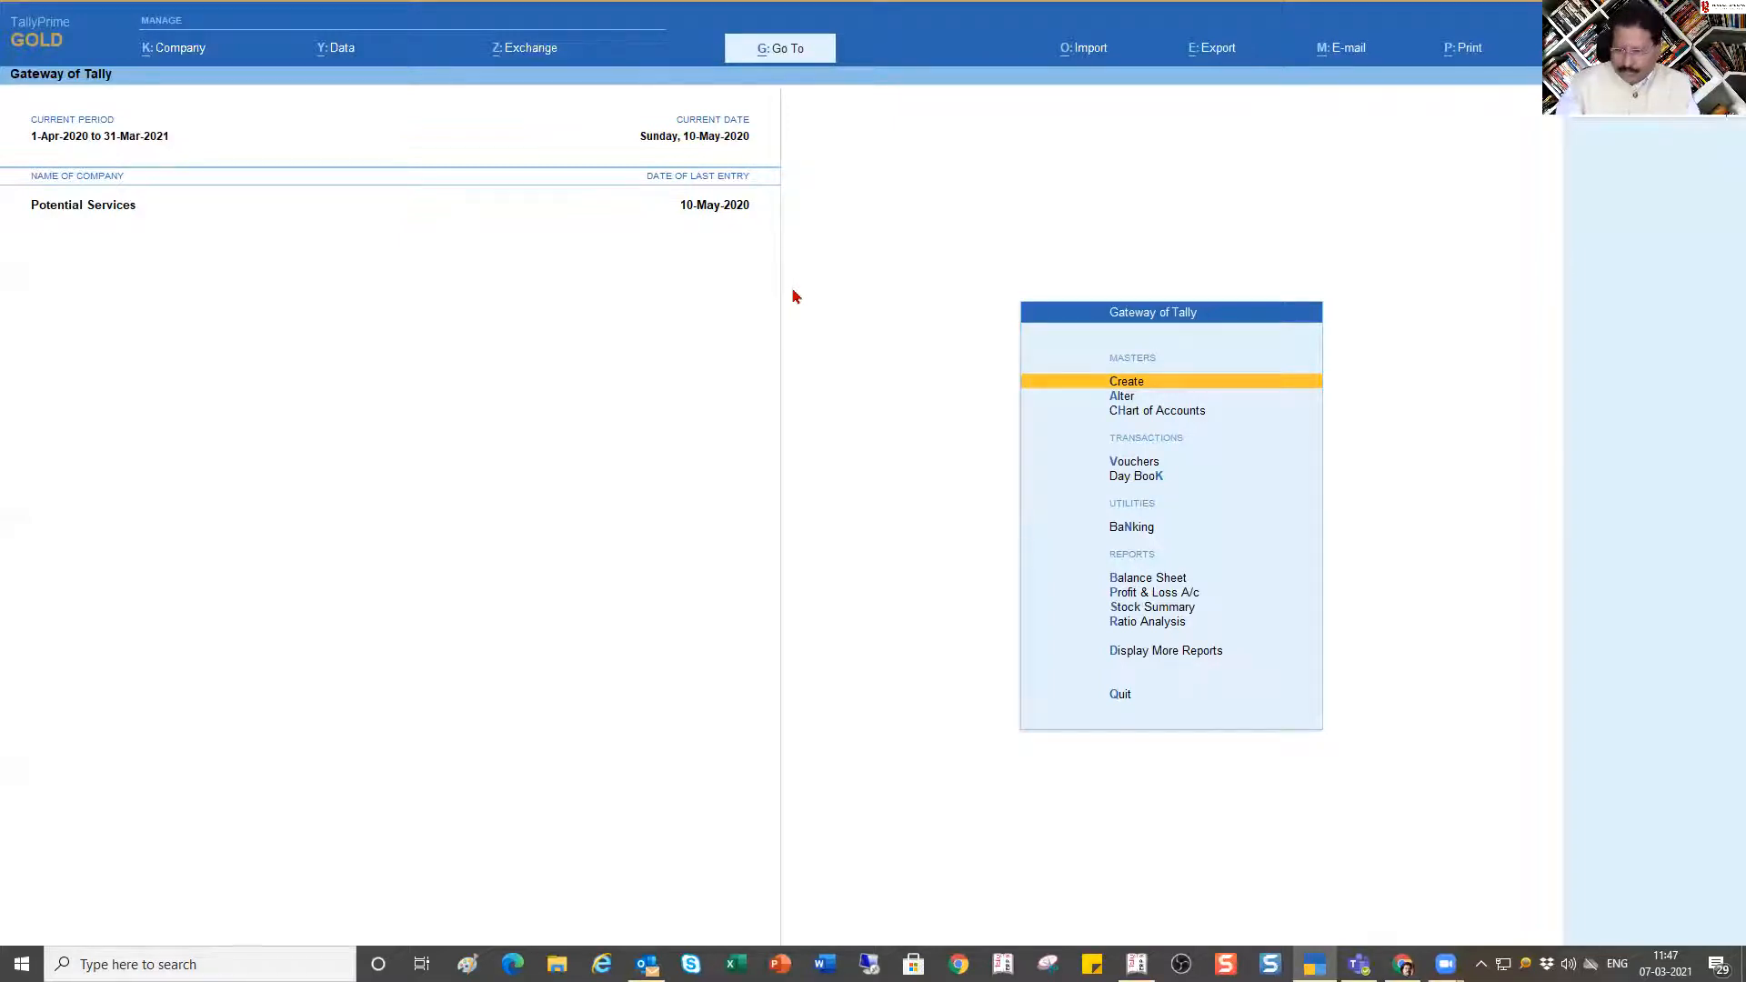
# Step: Open the list of existing voucher types for master alteration
pyautogui.press('Down')
pyautogui.press('Return')
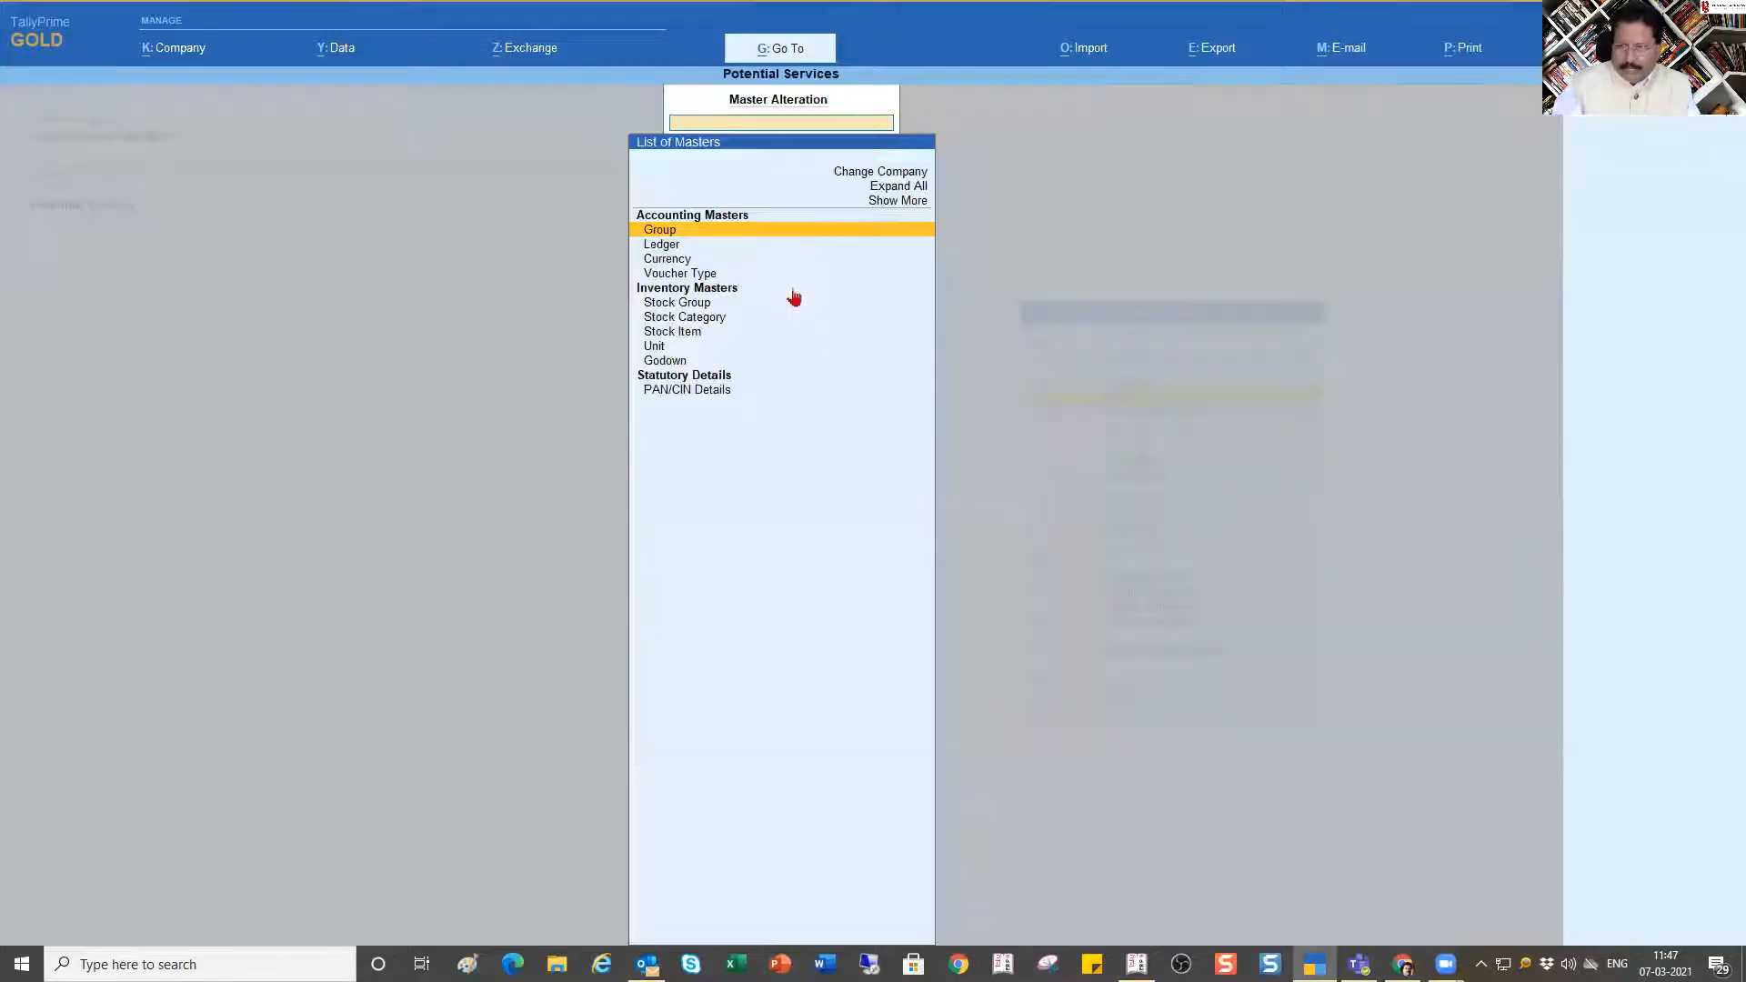
pyautogui.press('Down')
pyautogui.press('Down')
pyautogui.press('Down')
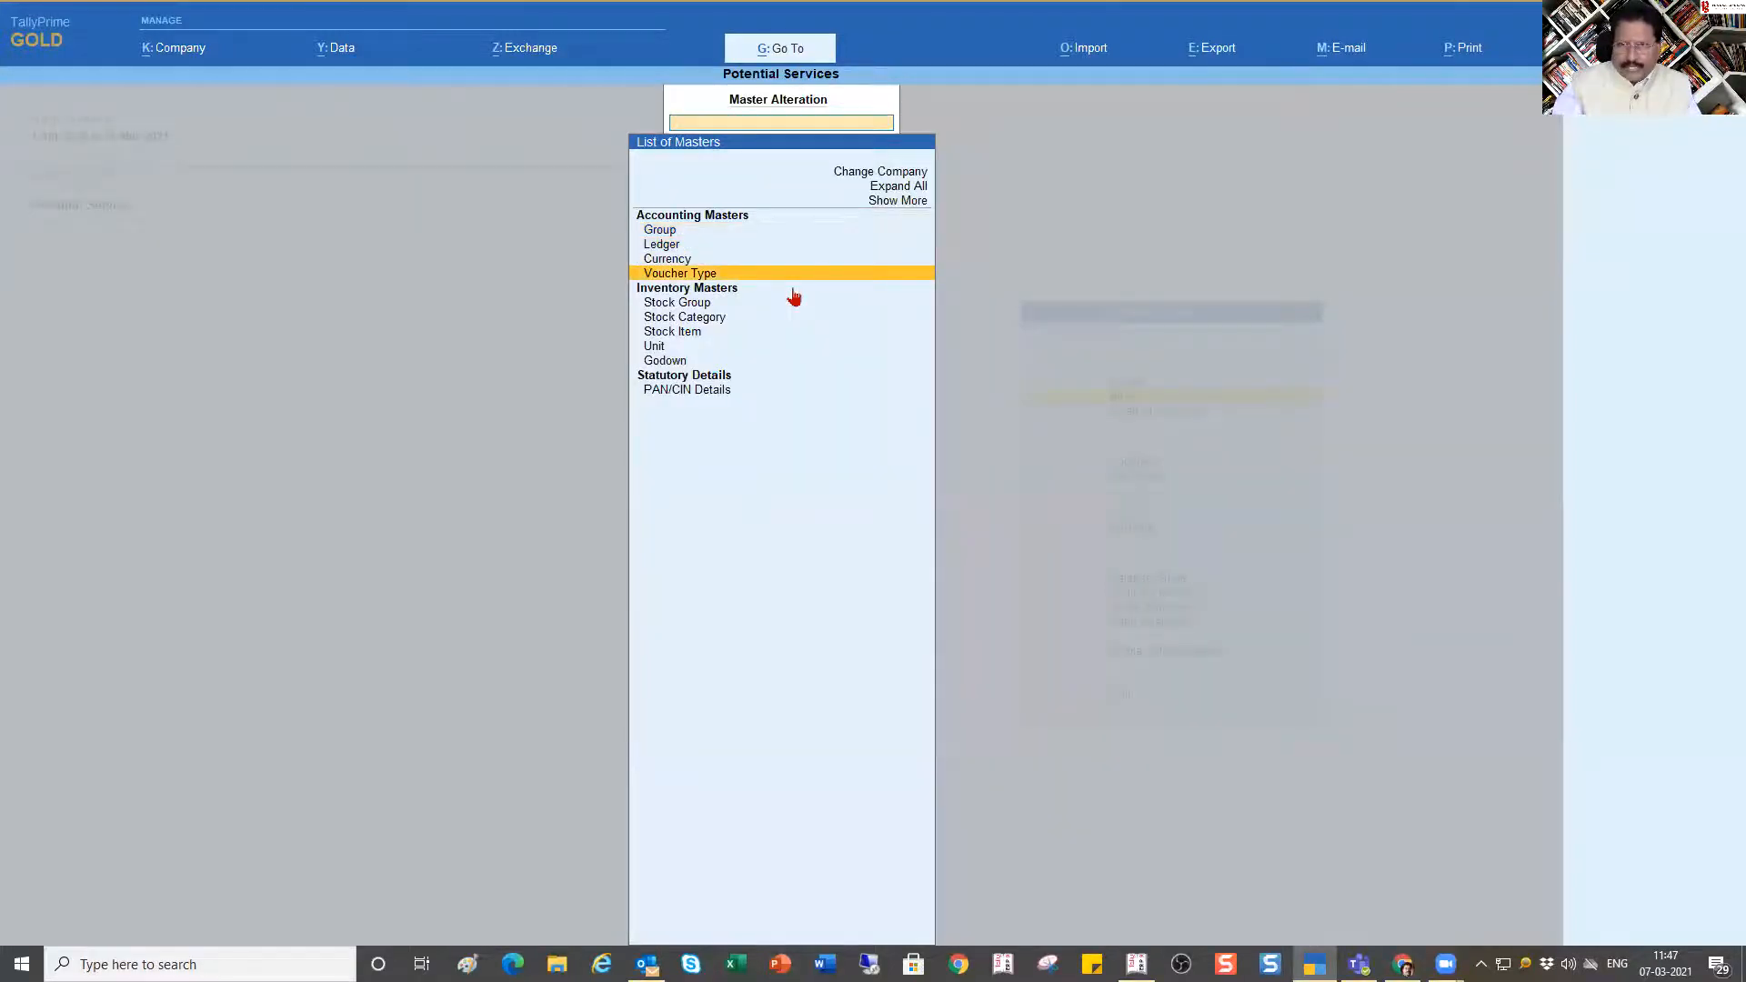
pyautogui.press('Return')
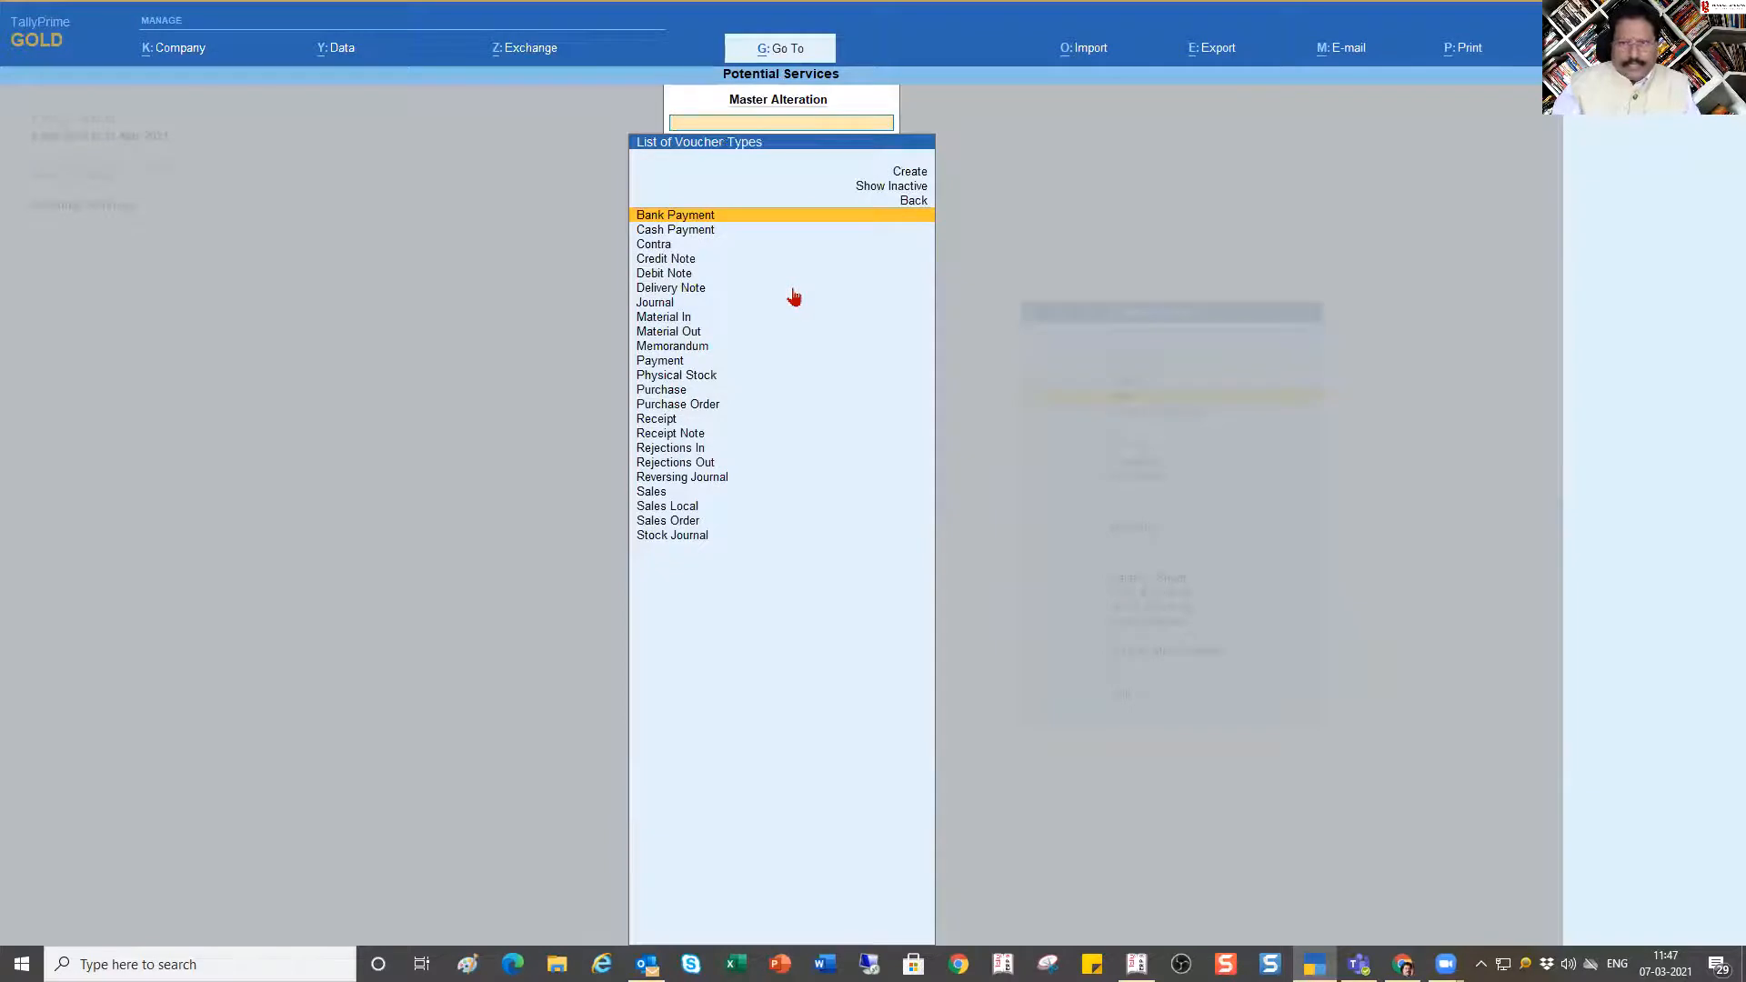
# Step: Open the Sales Local voucher type for alteration
pyautogui.press('Down')
pyautogui.press('Down')
pyautogui.press('Down')
pyautogui.press('Down')
pyautogui.press('Down')
pyautogui.press('Down')
pyautogui.press('Down')
pyautogui.press('Down')
pyautogui.press('Down')
pyautogui.press('Down')
pyautogui.press('Down')
pyautogui.press('Down')
pyautogui.press('Down')
pyautogui.press('Down')
pyautogui.press('Down')
pyautogui.press('Down')
pyautogui.press('Down')
pyautogui.press('Down')
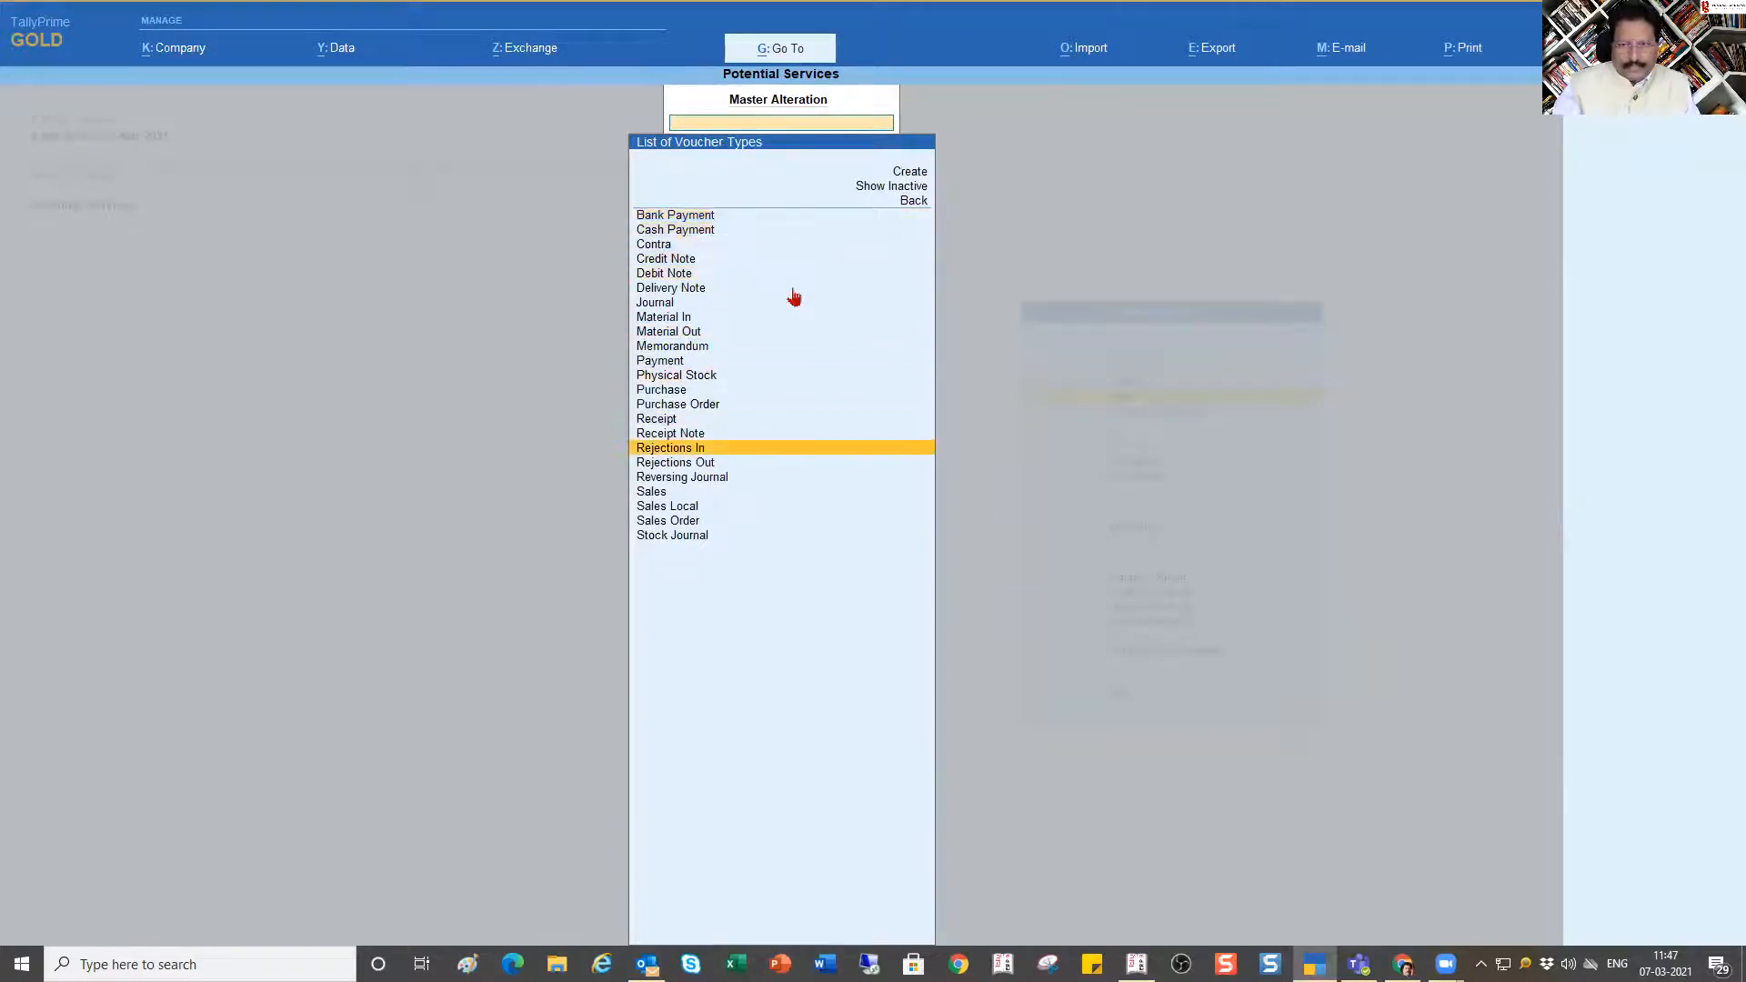
pyautogui.press('Down')
pyautogui.press('Down')
pyautogui.press('Return')
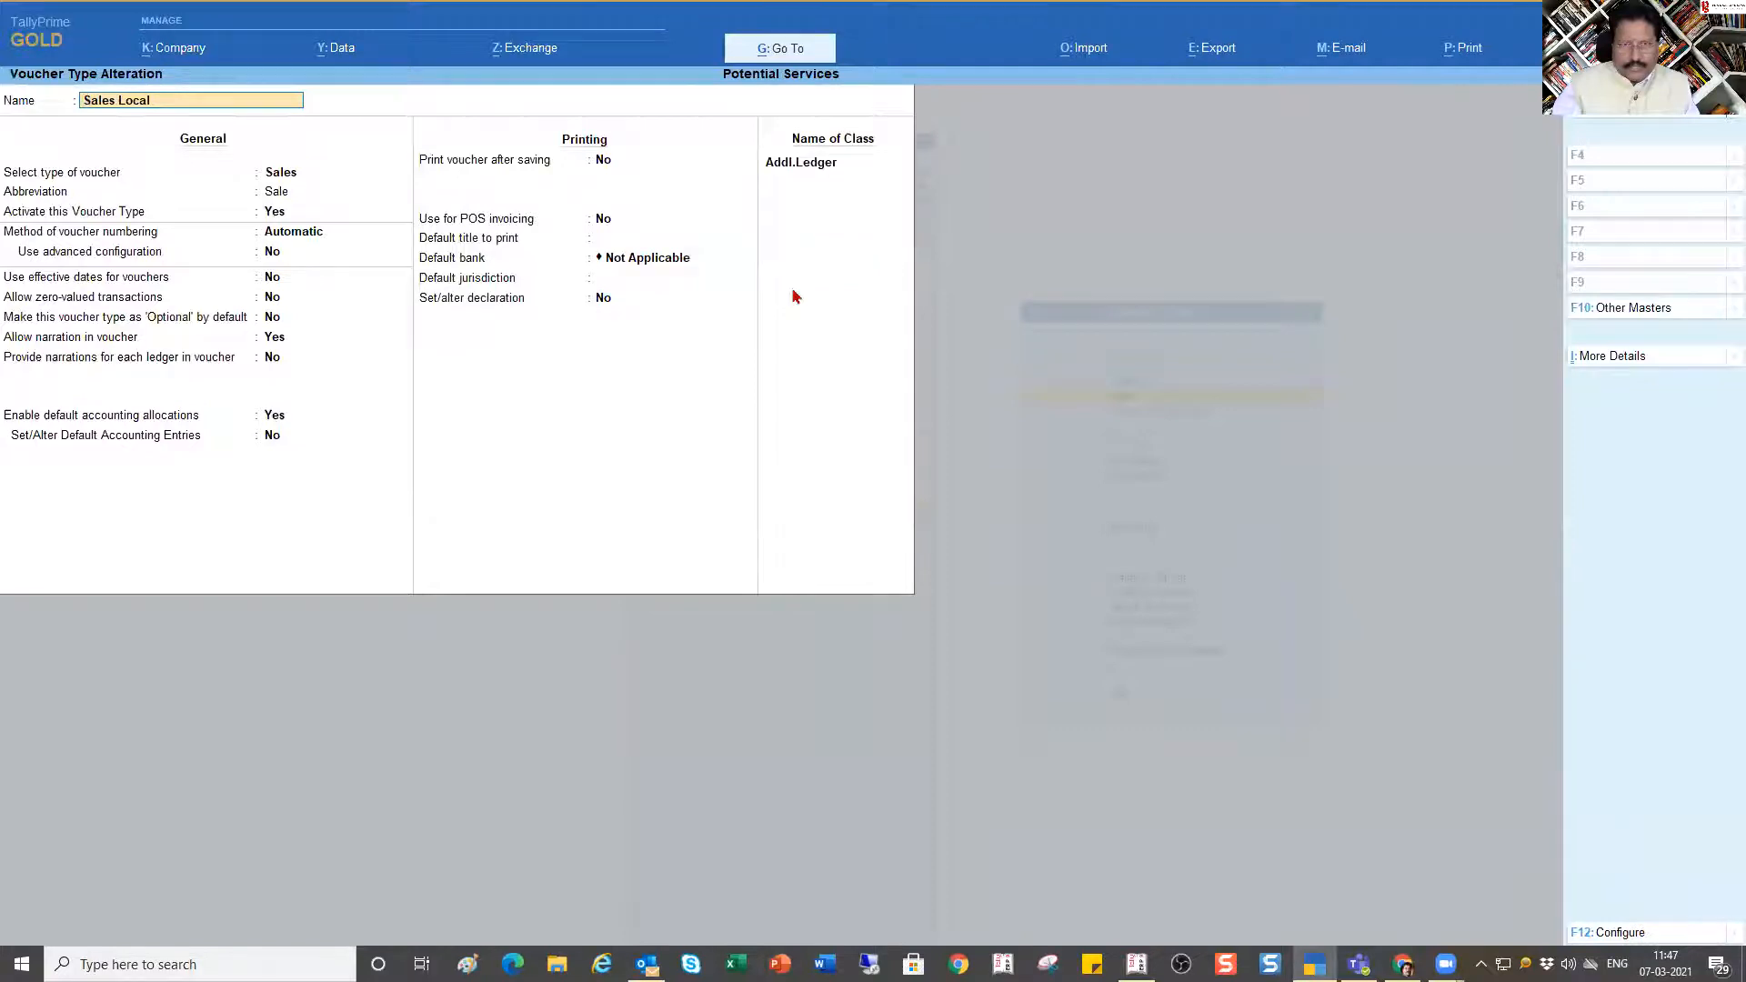
# Step: Keep Automatic as the Sales Local voucher numbering method and enable its advanced configuration
pyautogui.press('Return')
pyautogui.press('Return')
pyautogui.press('Return')
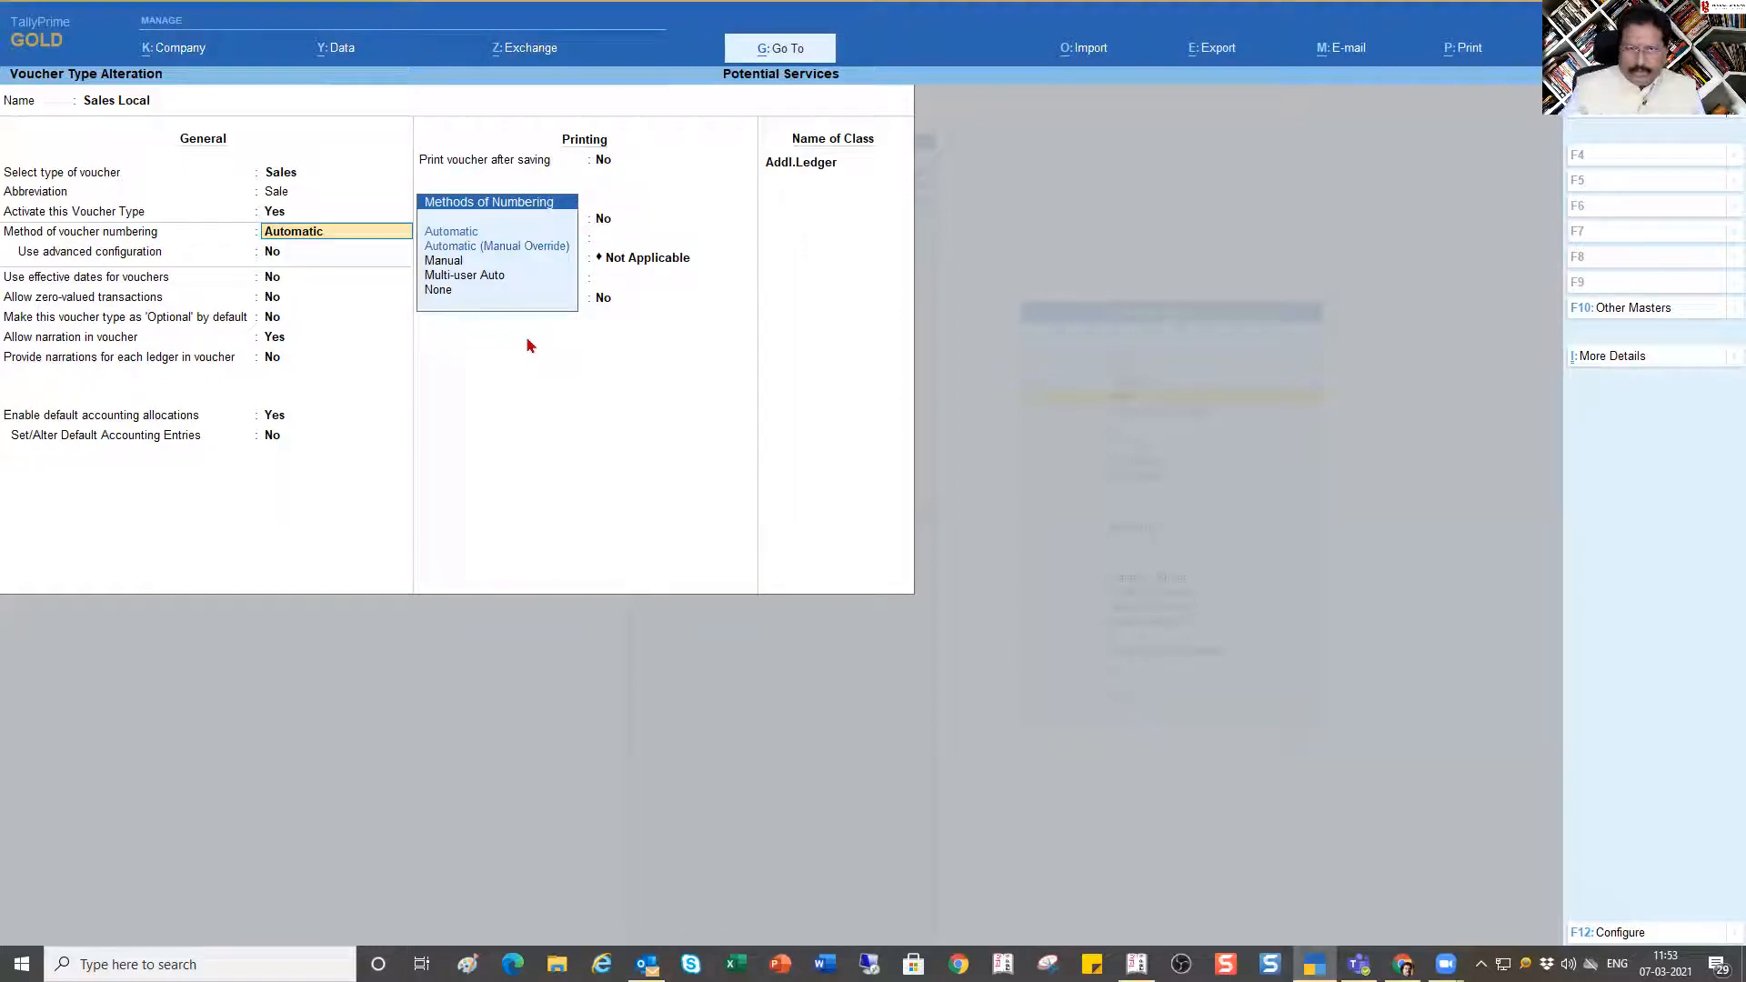
pyautogui.press('Down')
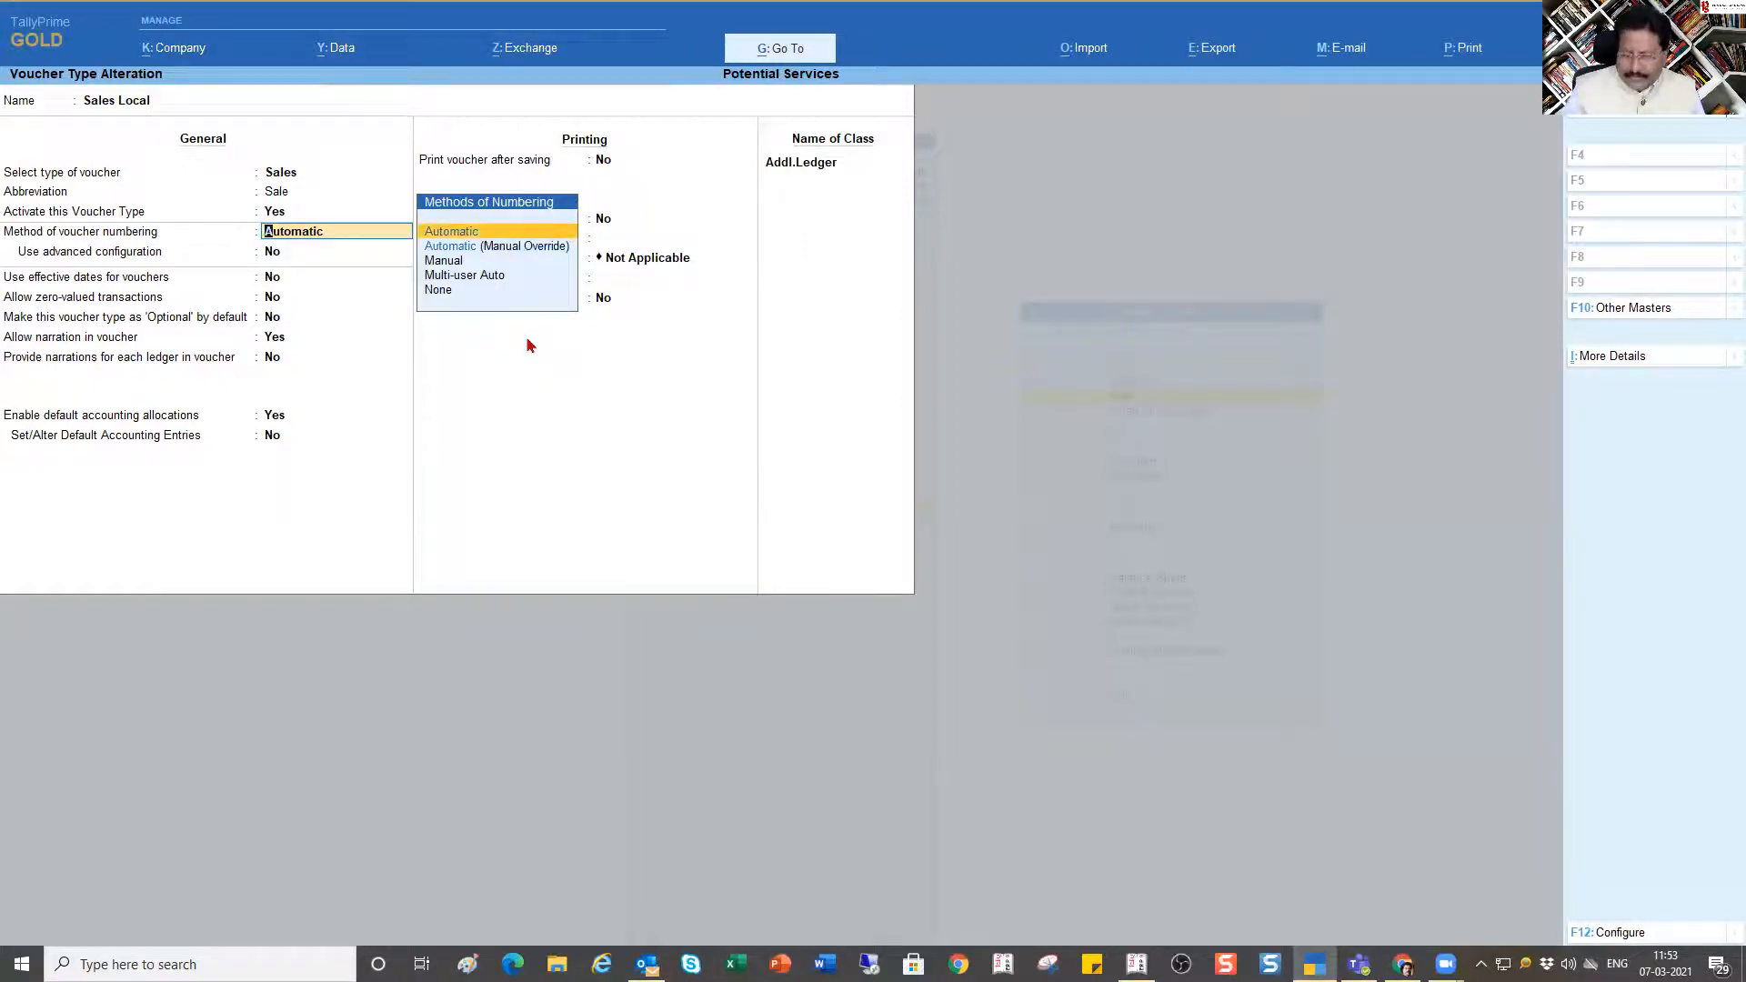
pyautogui.press('Return')
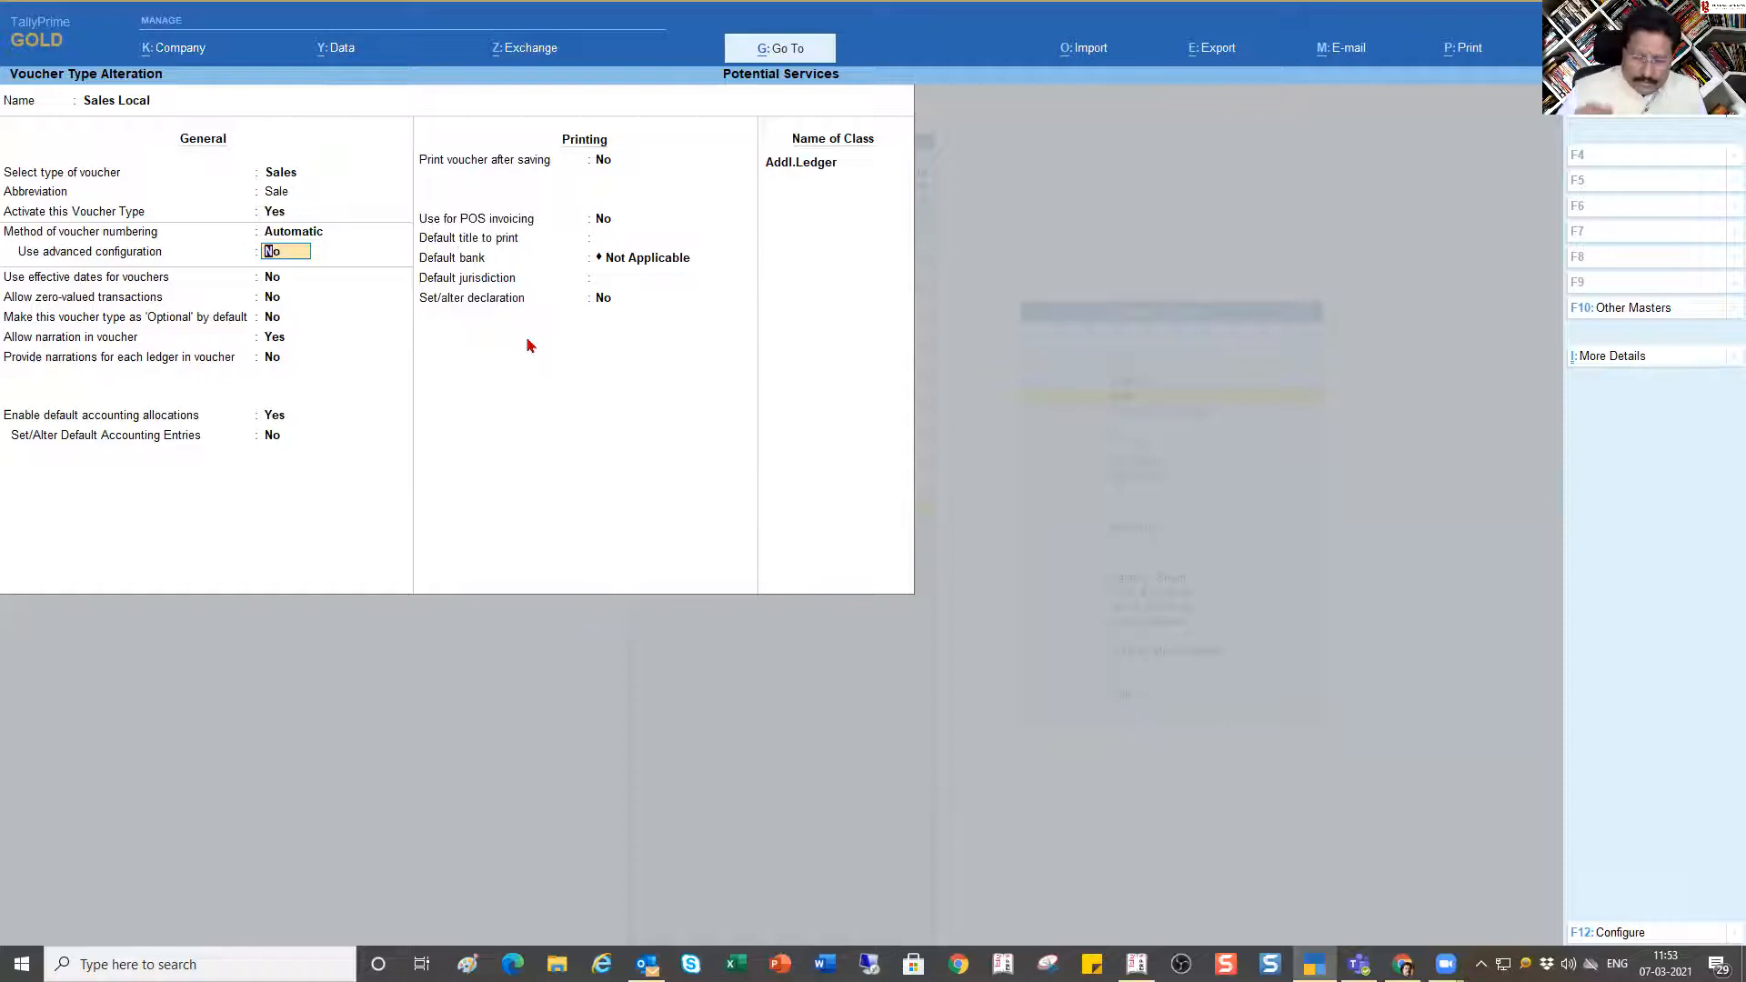
pyautogui.write('y')
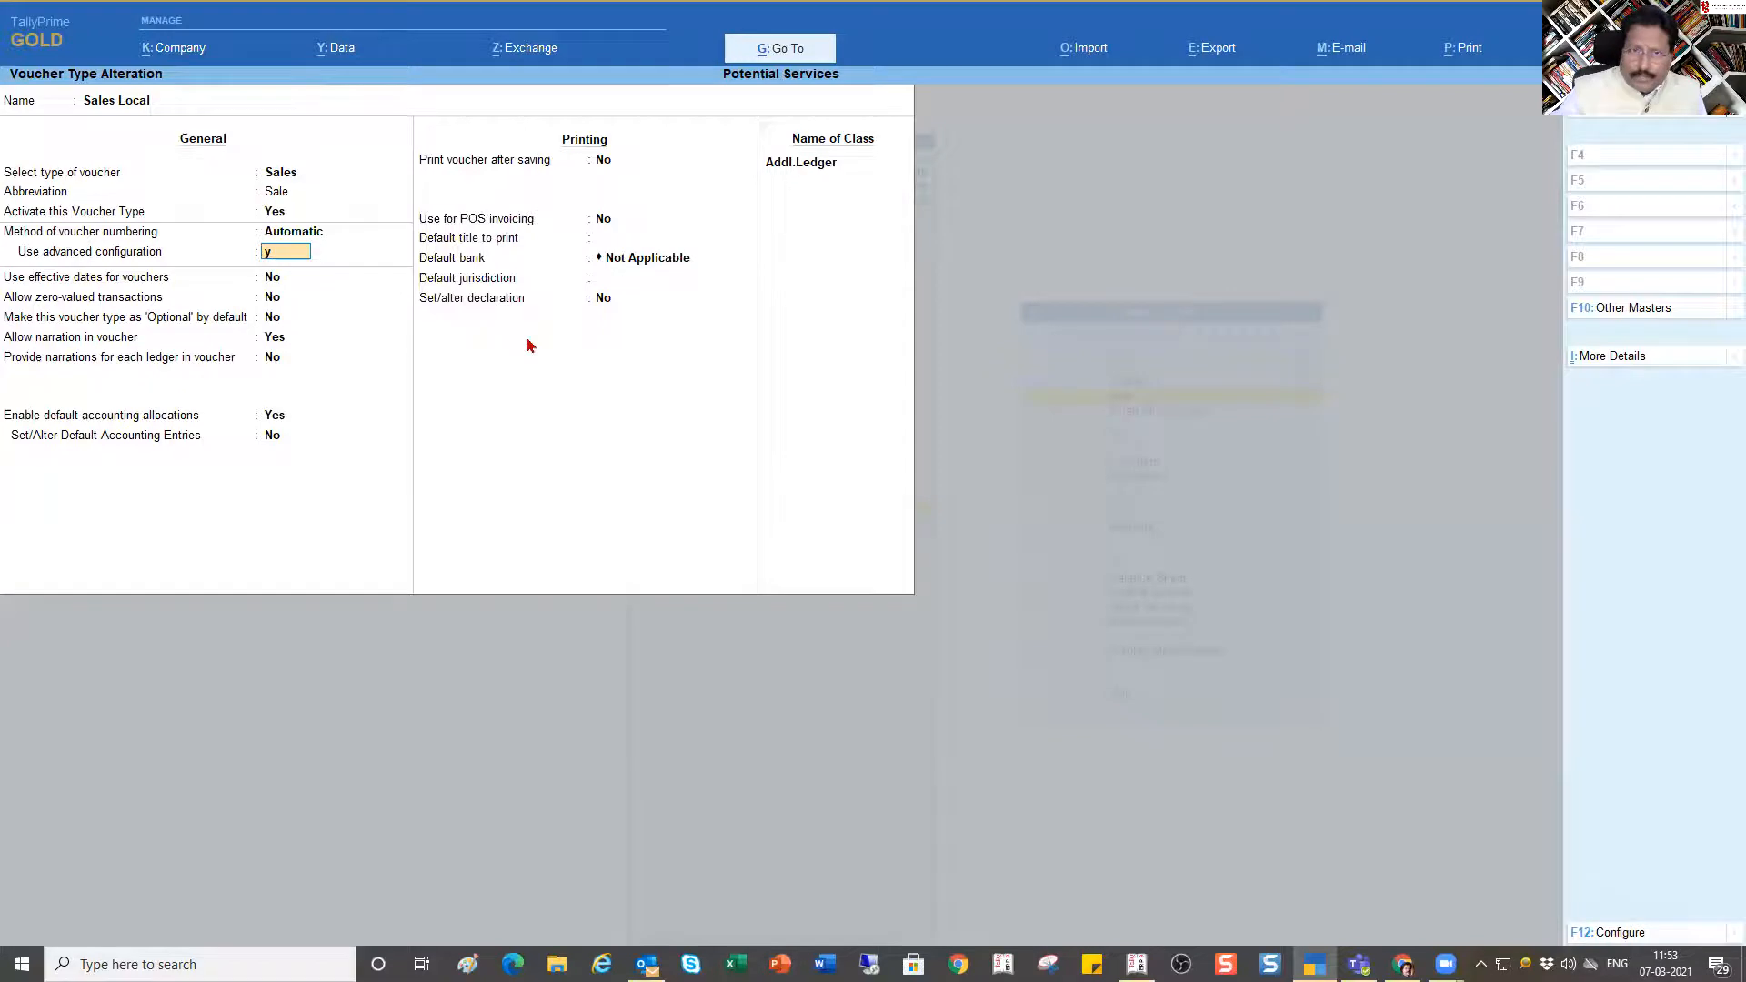
pyautogui.press('Return')
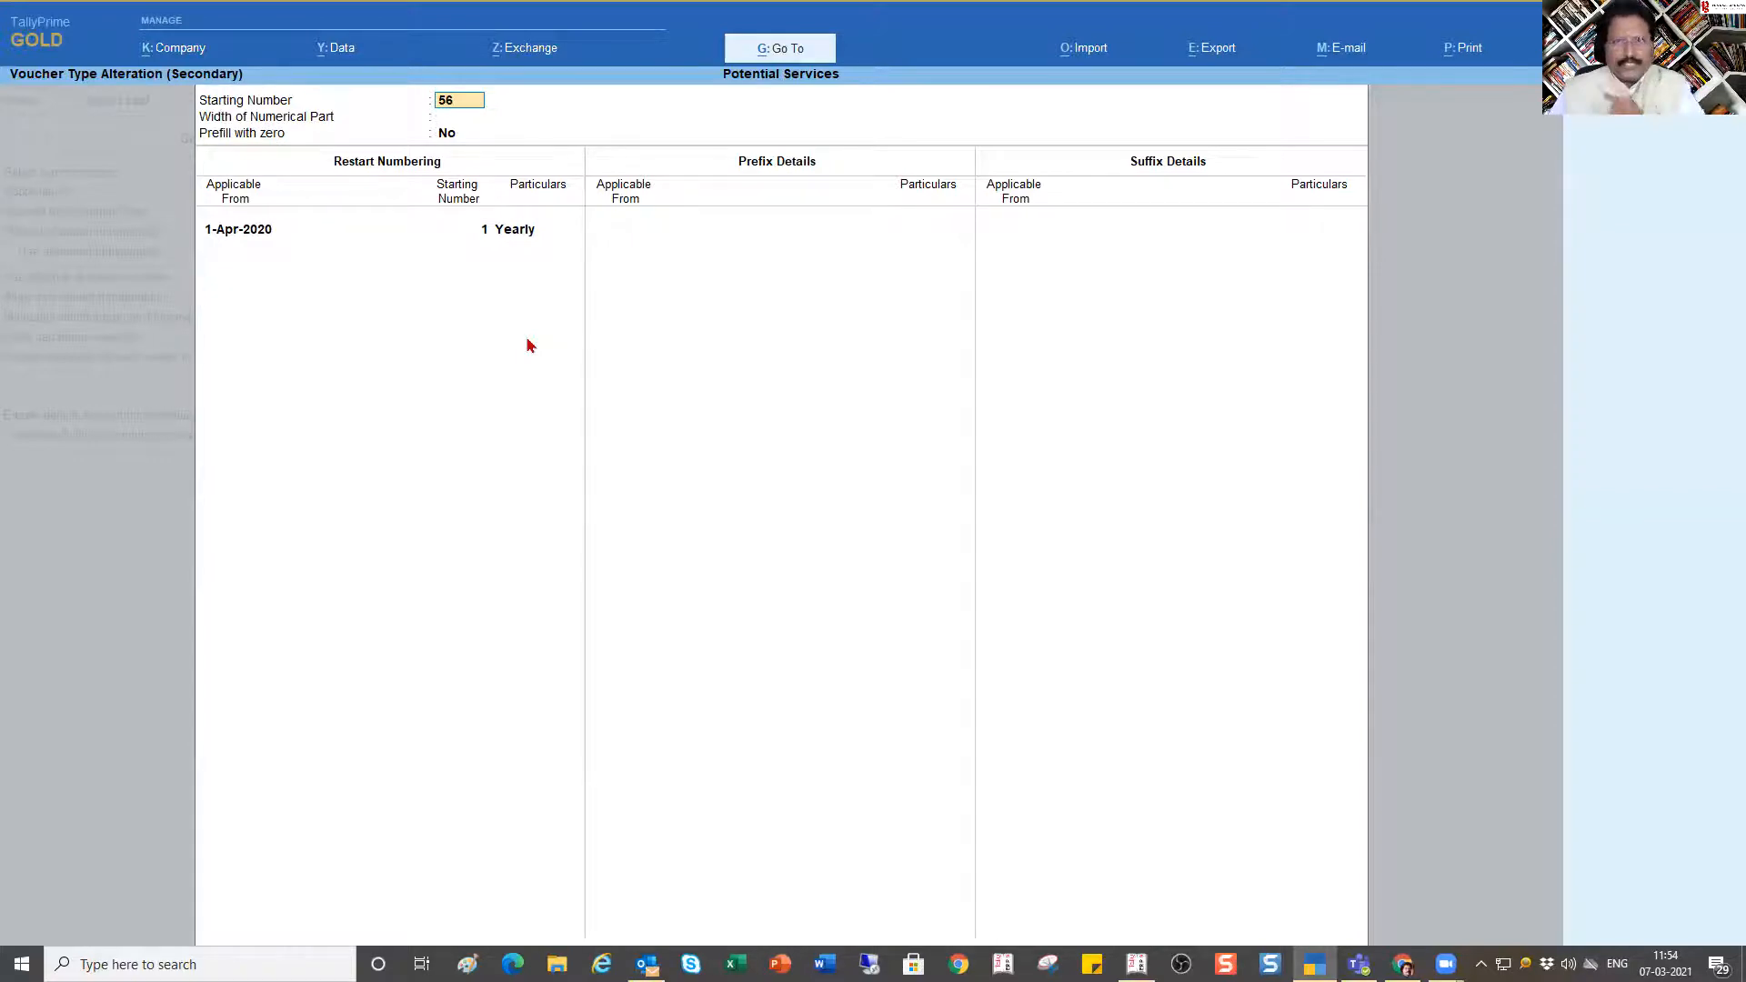
# Step: Use starting number 56 for the vouchers, with a numerical part width of 3 and prefill with zero enabled
pyautogui.press('Return')
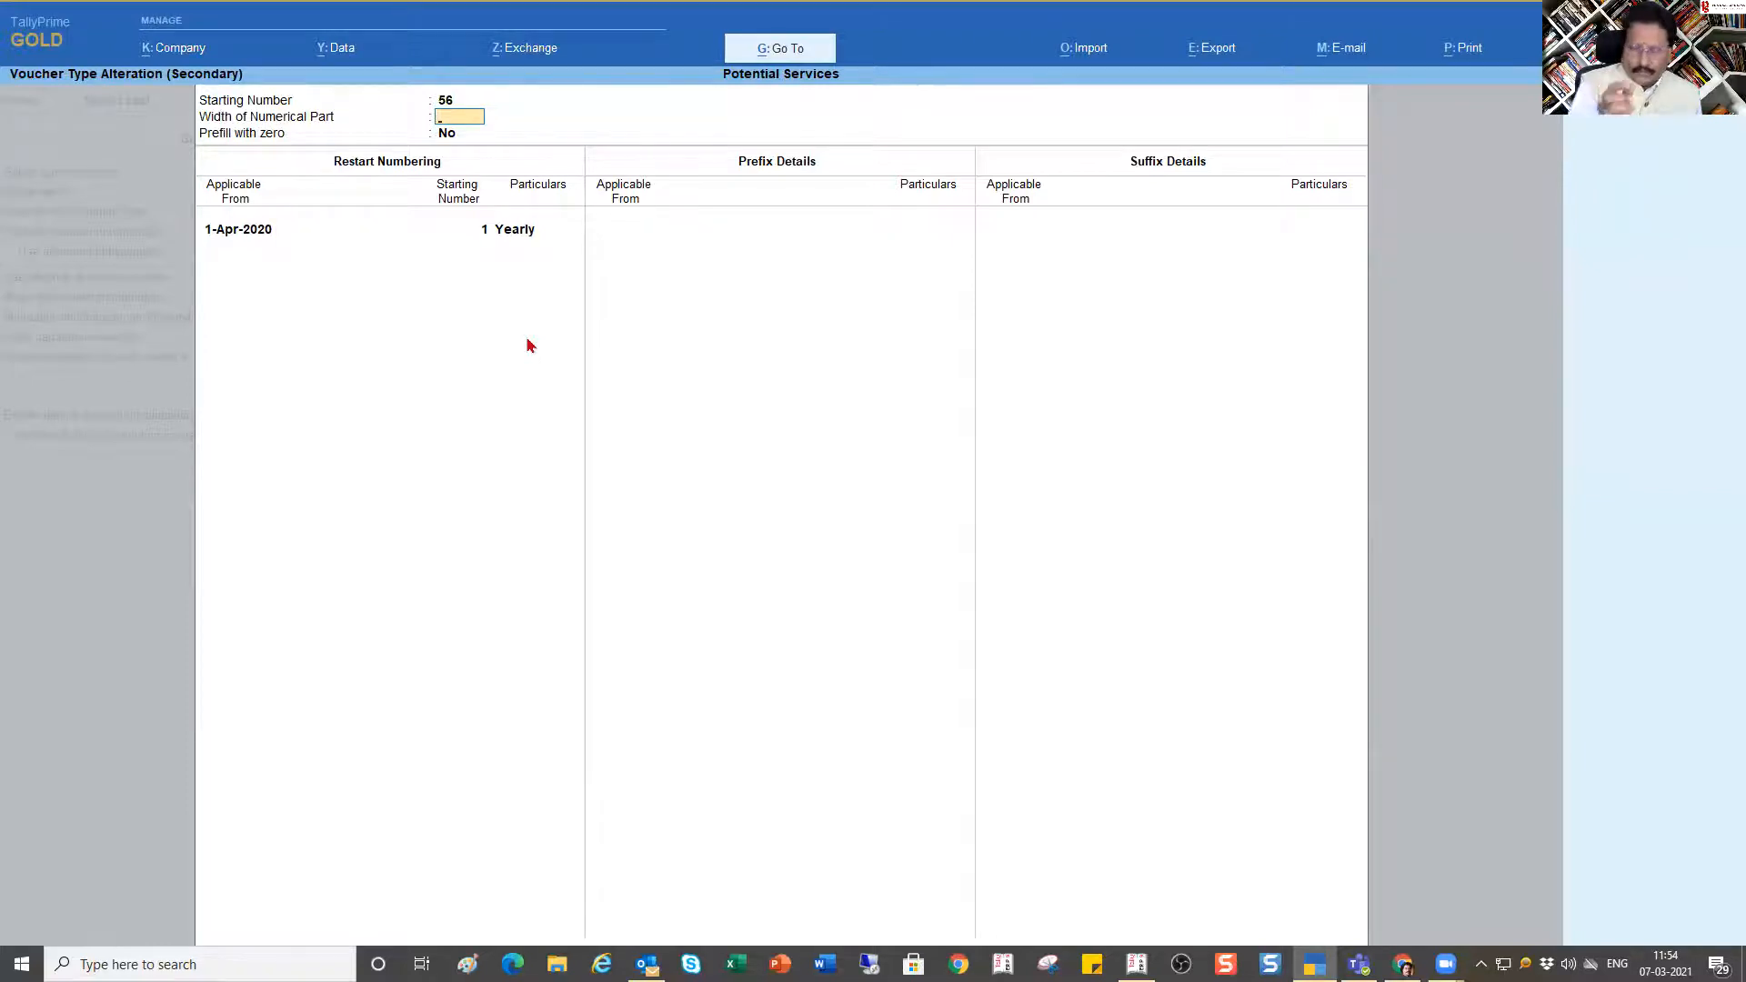
pyautogui.write('3')
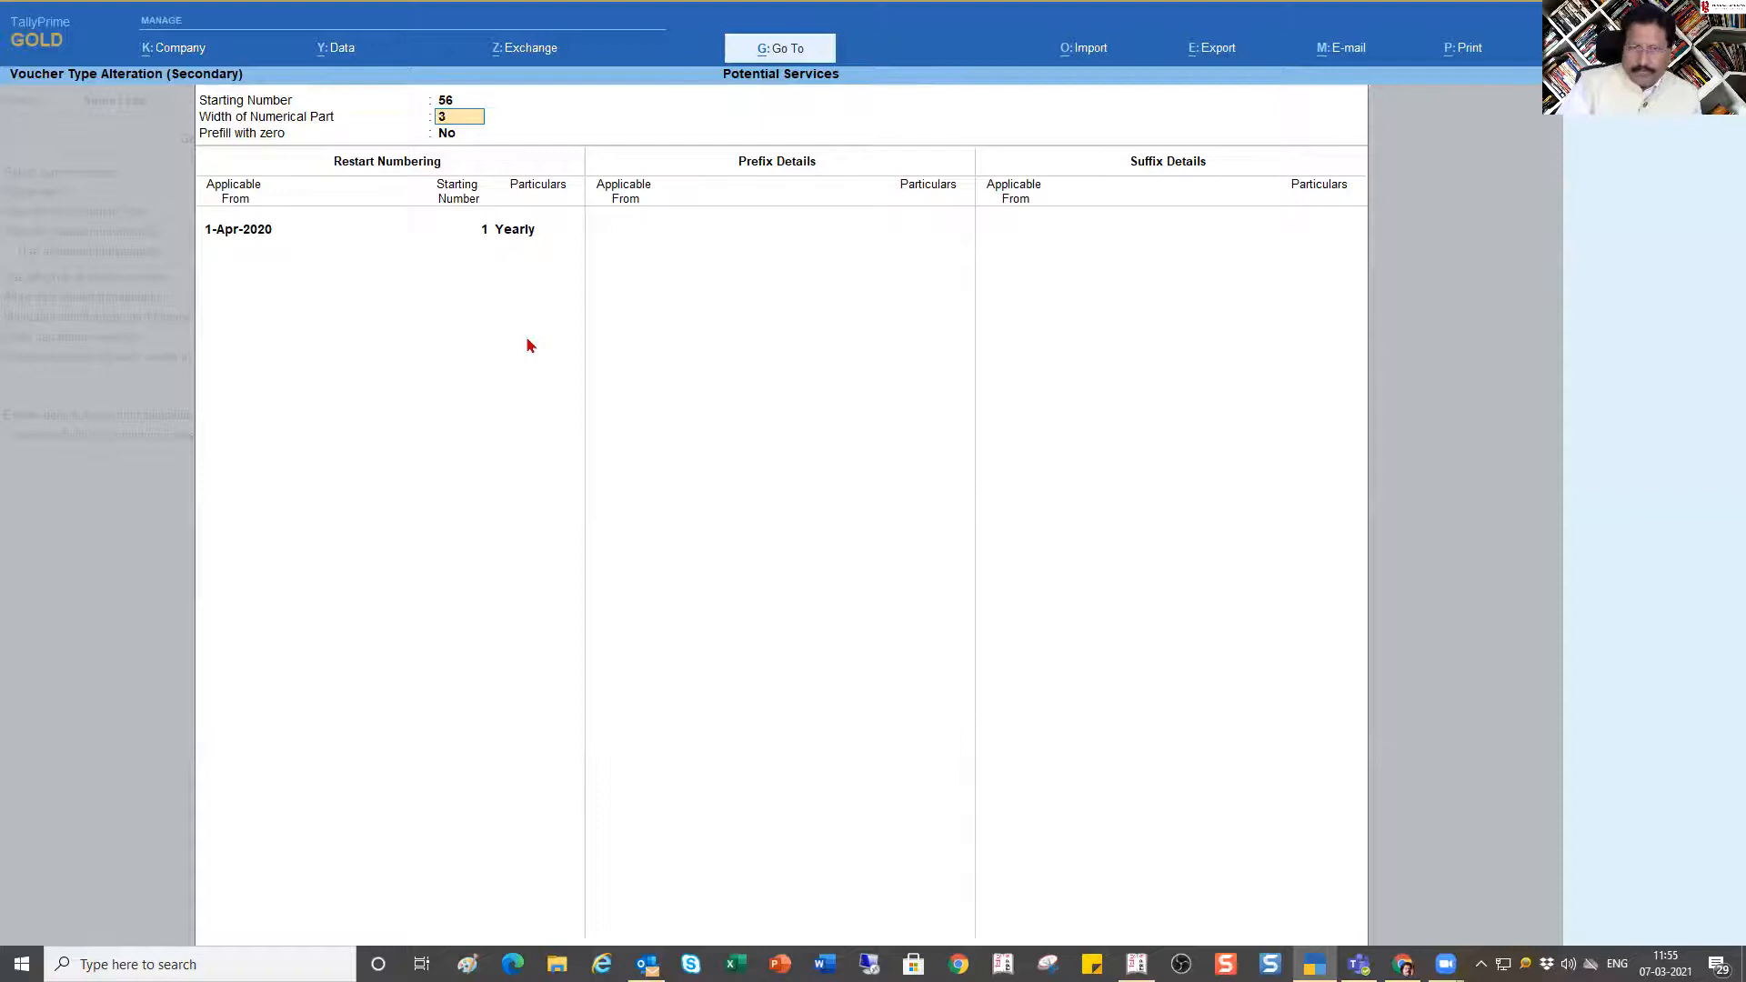
pyautogui.press('Return')
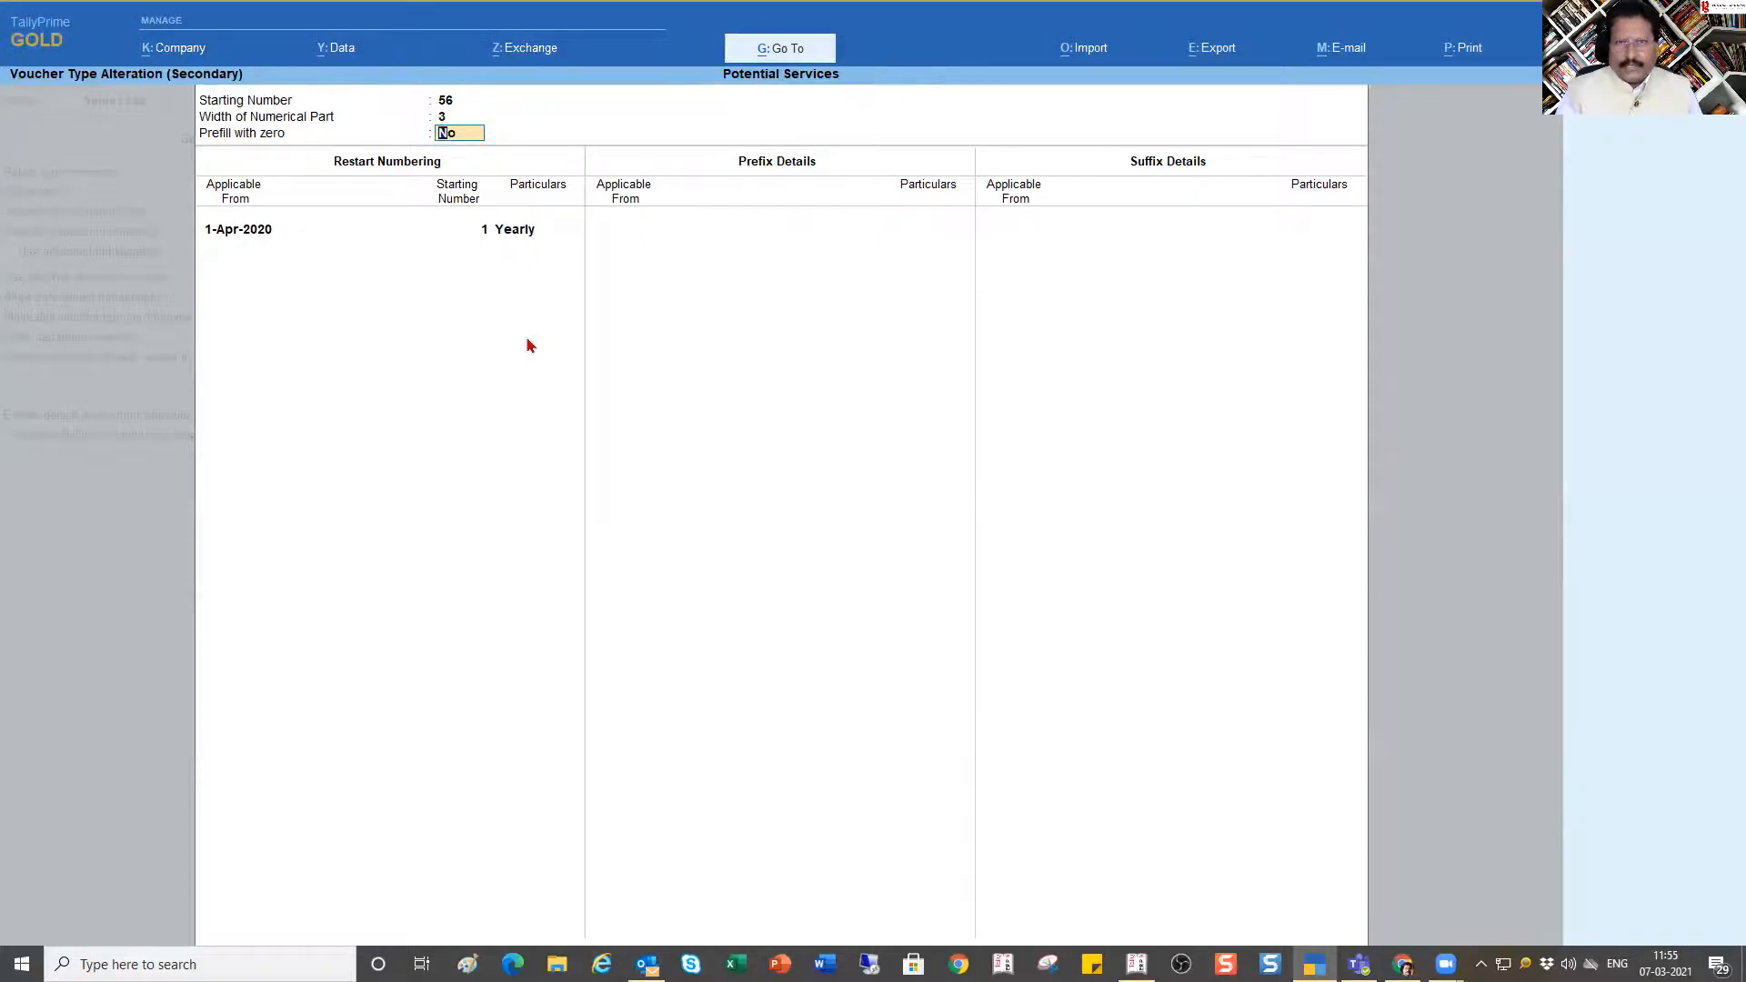
pyautogui.write('y')
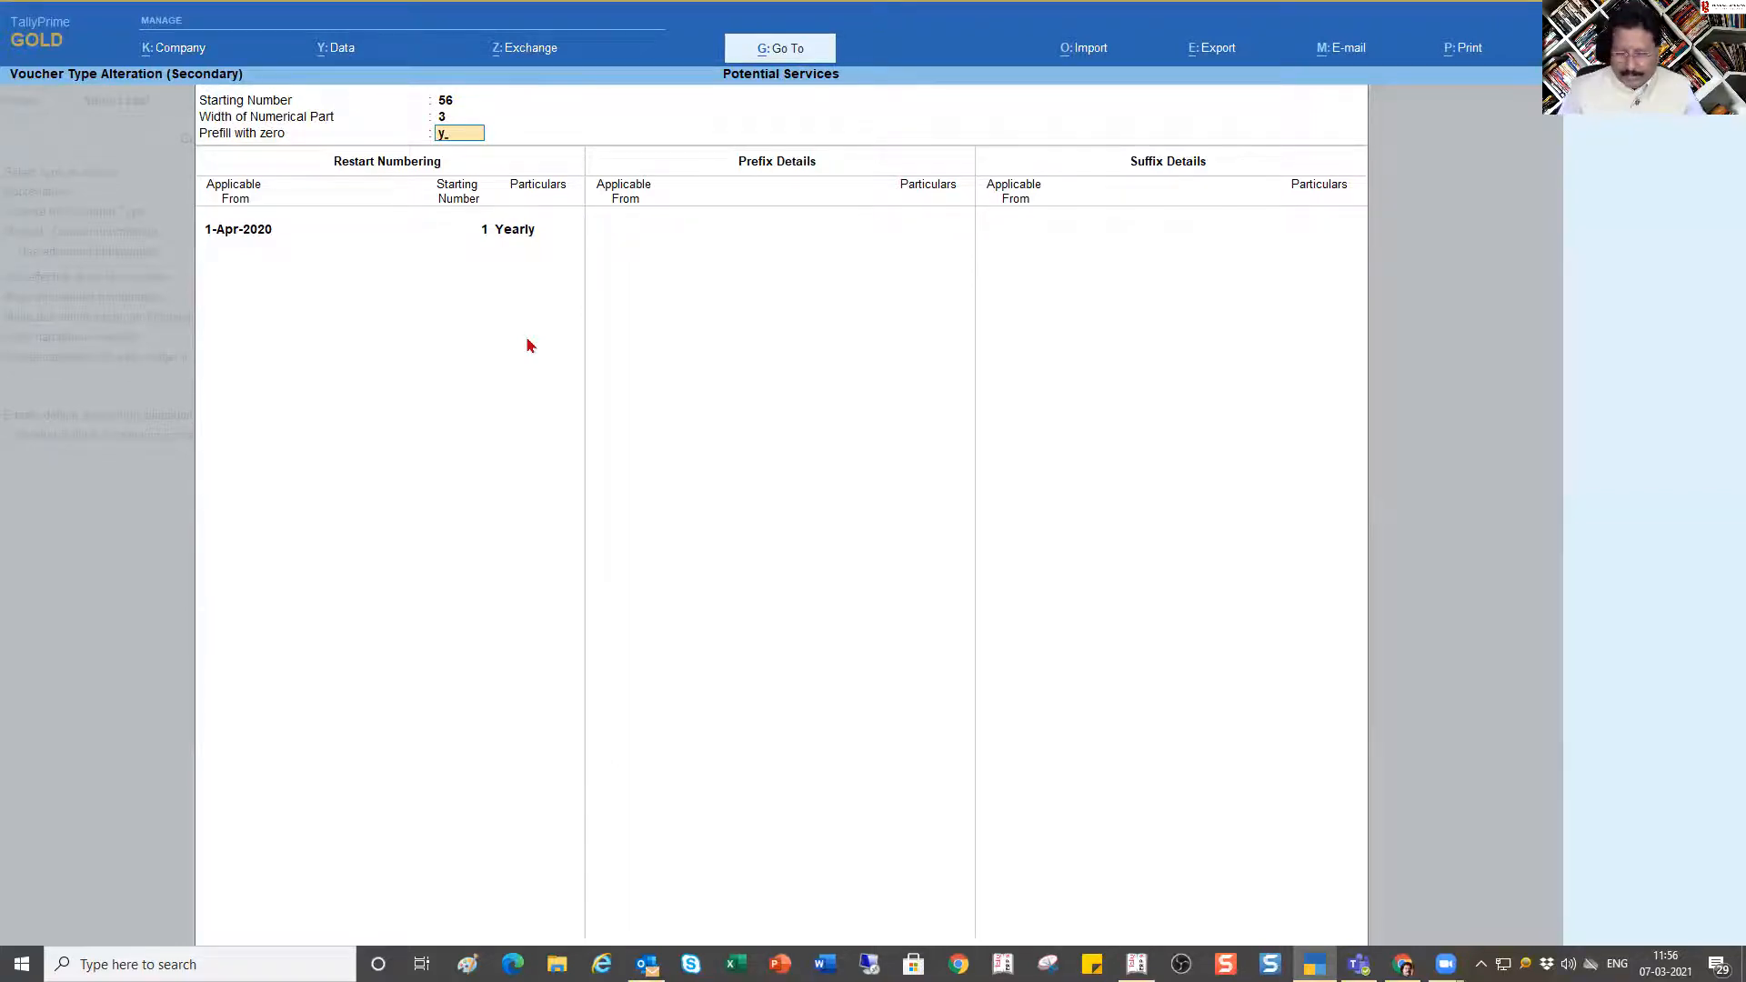
pyautogui.press('Return')
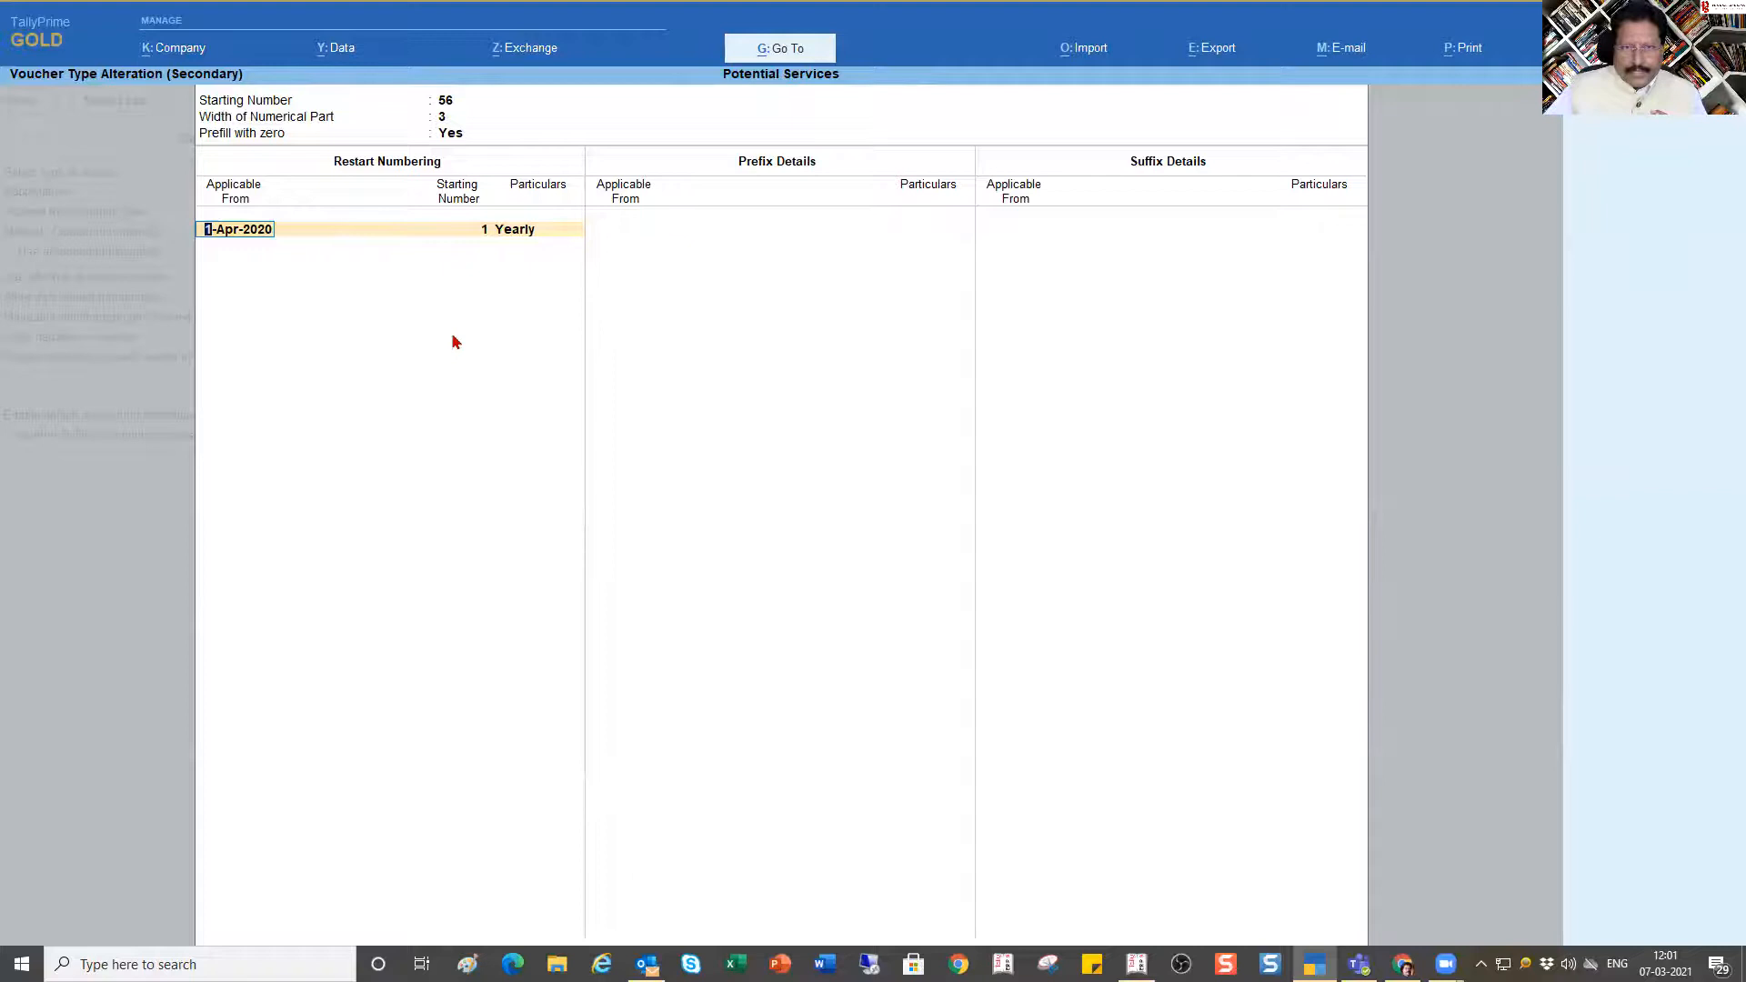
# Step: Examine the restart periodicity options, from Daily to Yearly, for the numbering entry applicable from 1-Apr-2020
pyautogui.press('Return')
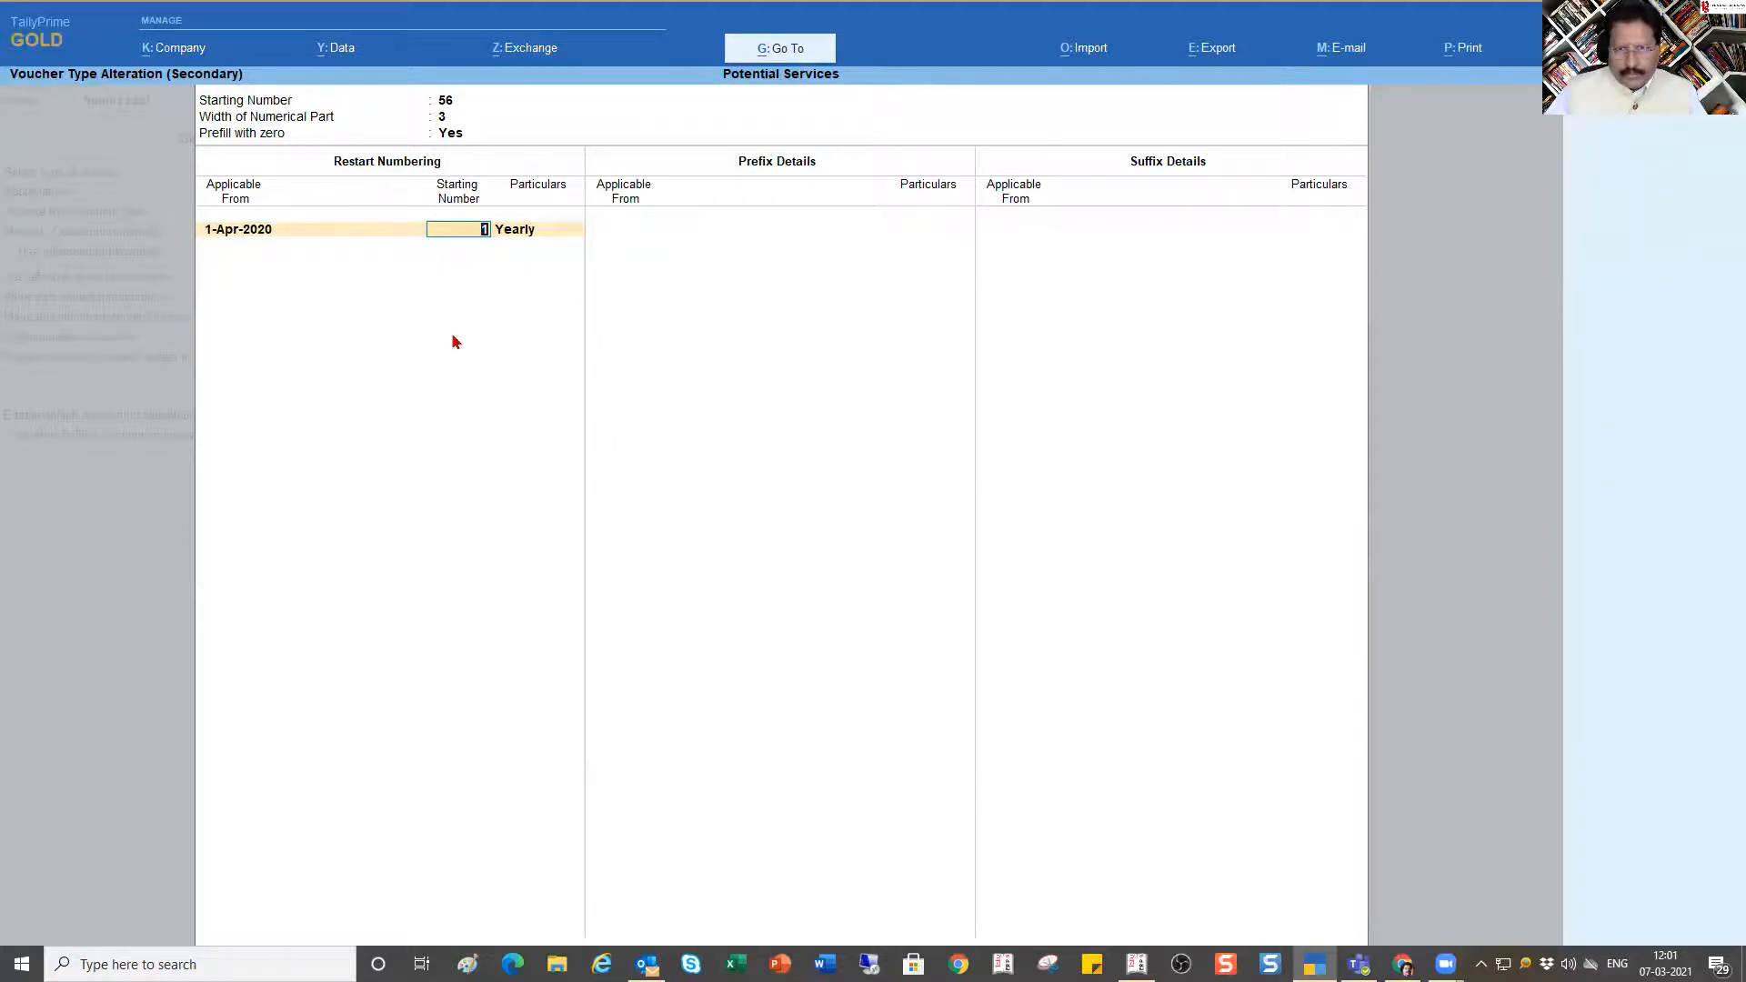
pyautogui.press('Return')
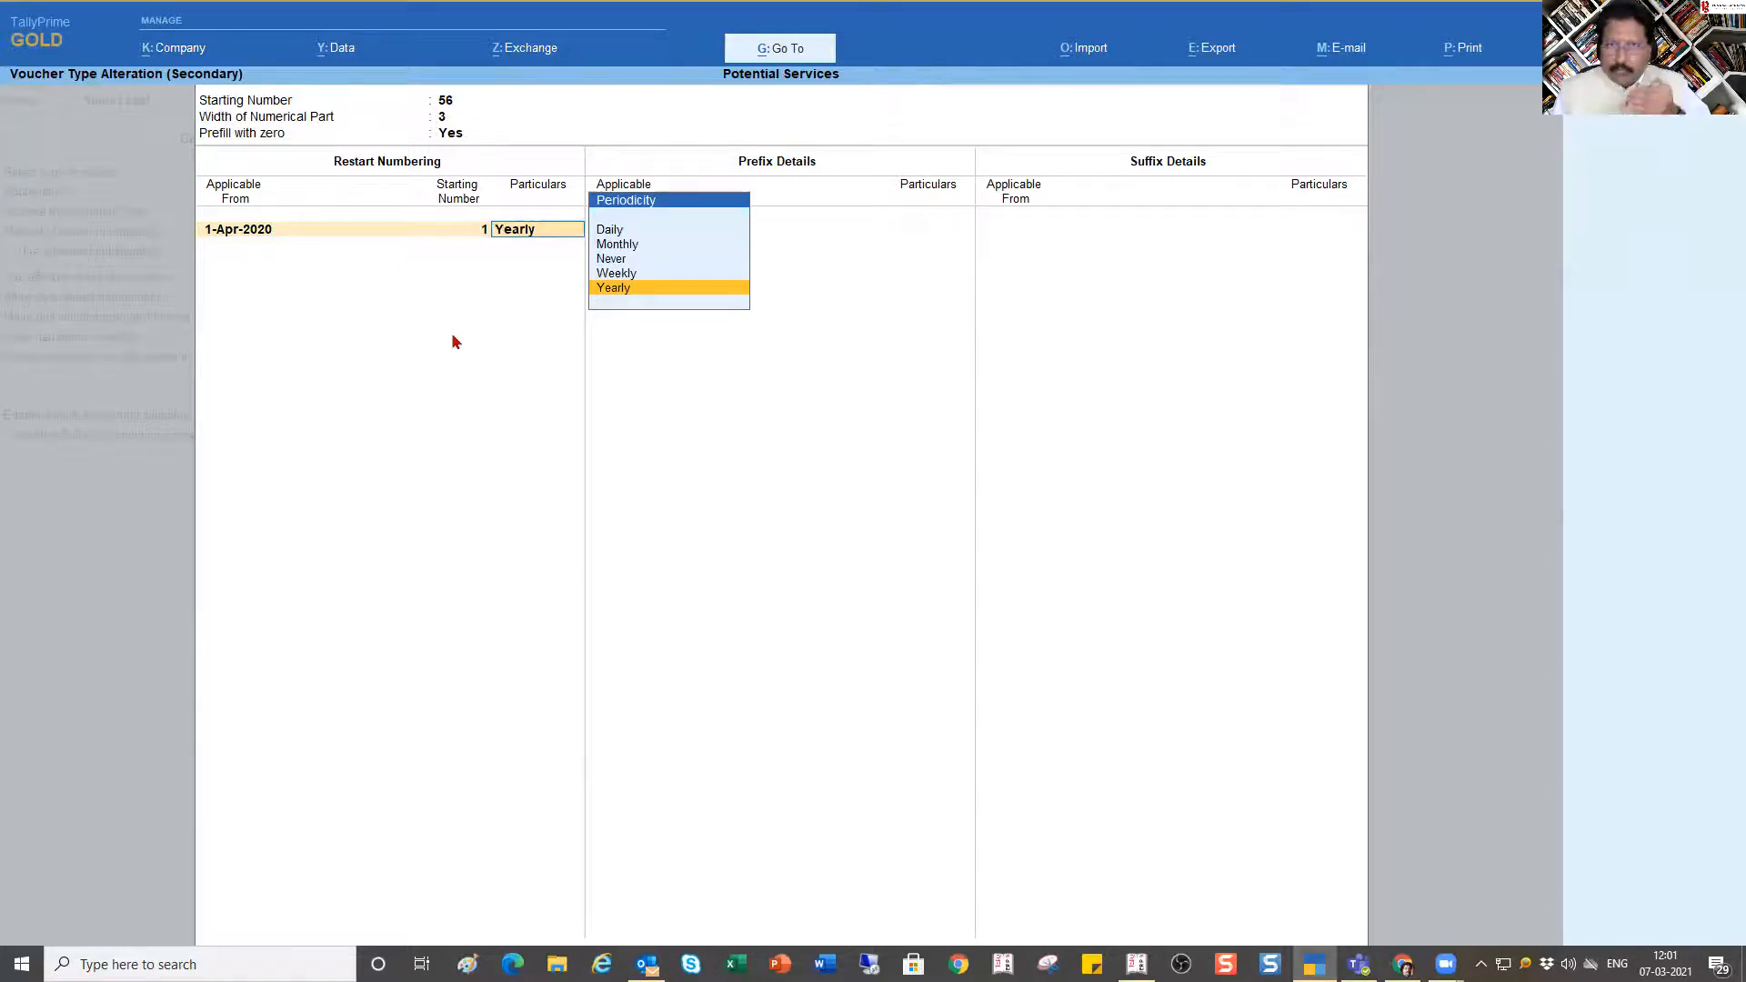
pyautogui.press('Up')
pyautogui.press('Up')
pyautogui.press('Up')
pyautogui.press('Up')
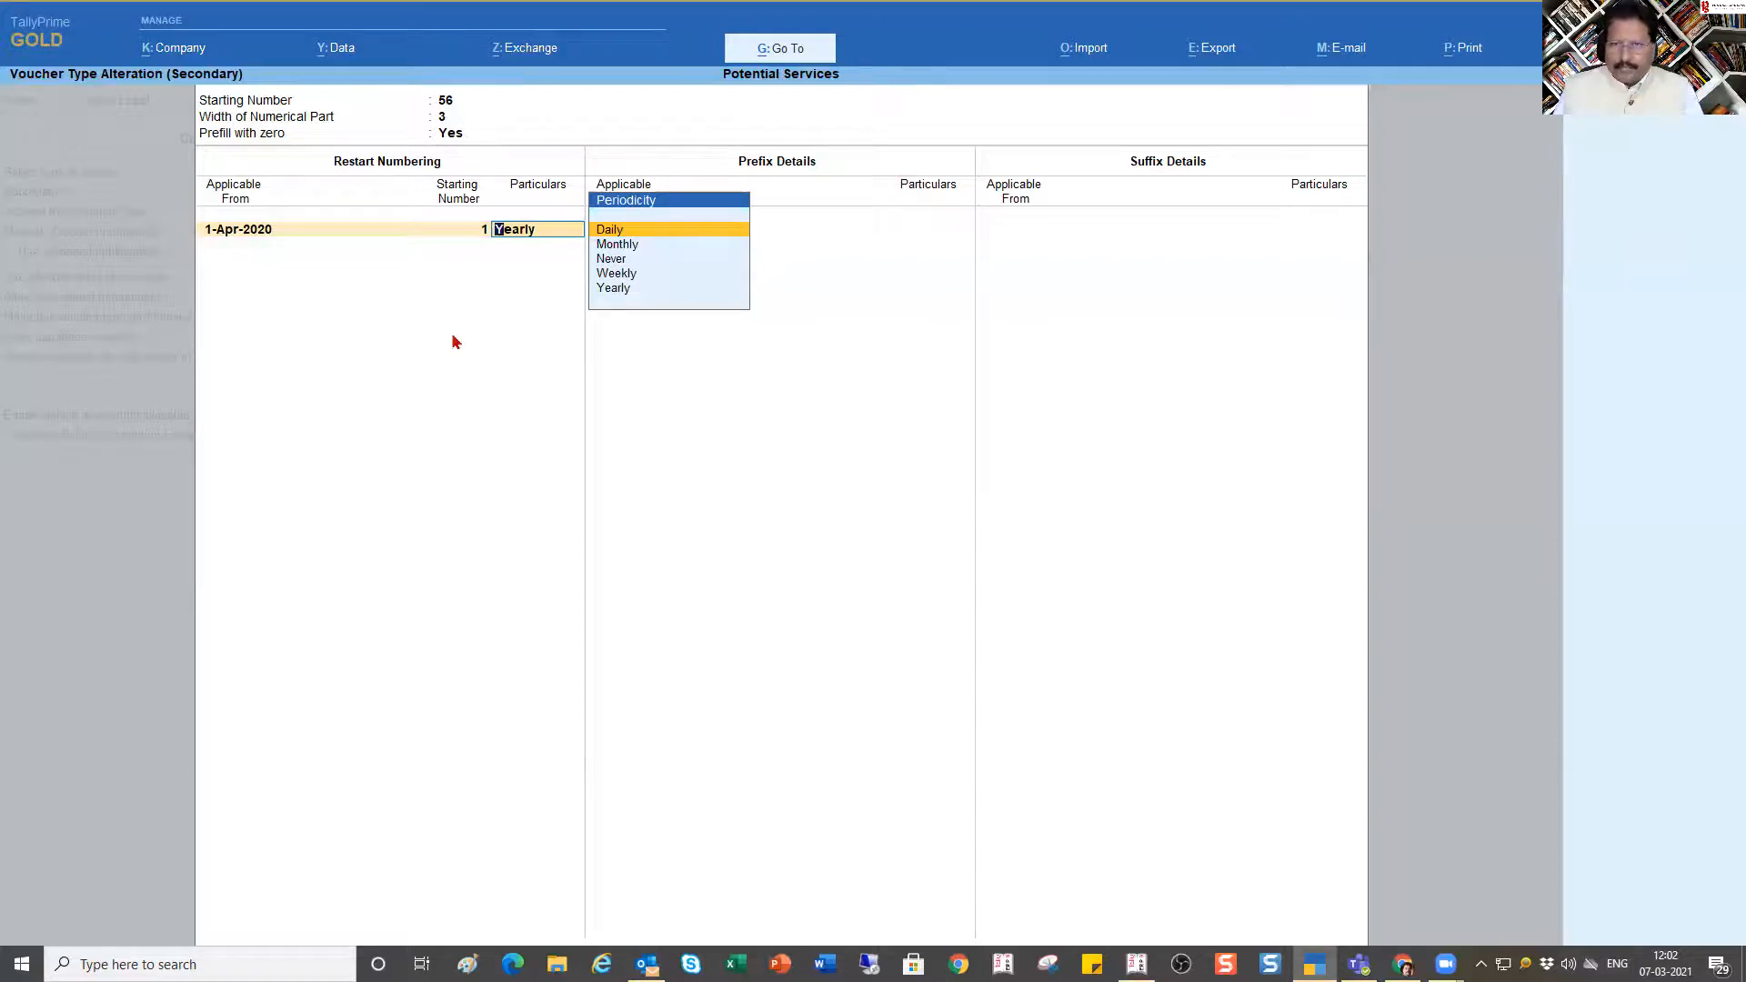
pyautogui.press('Down')
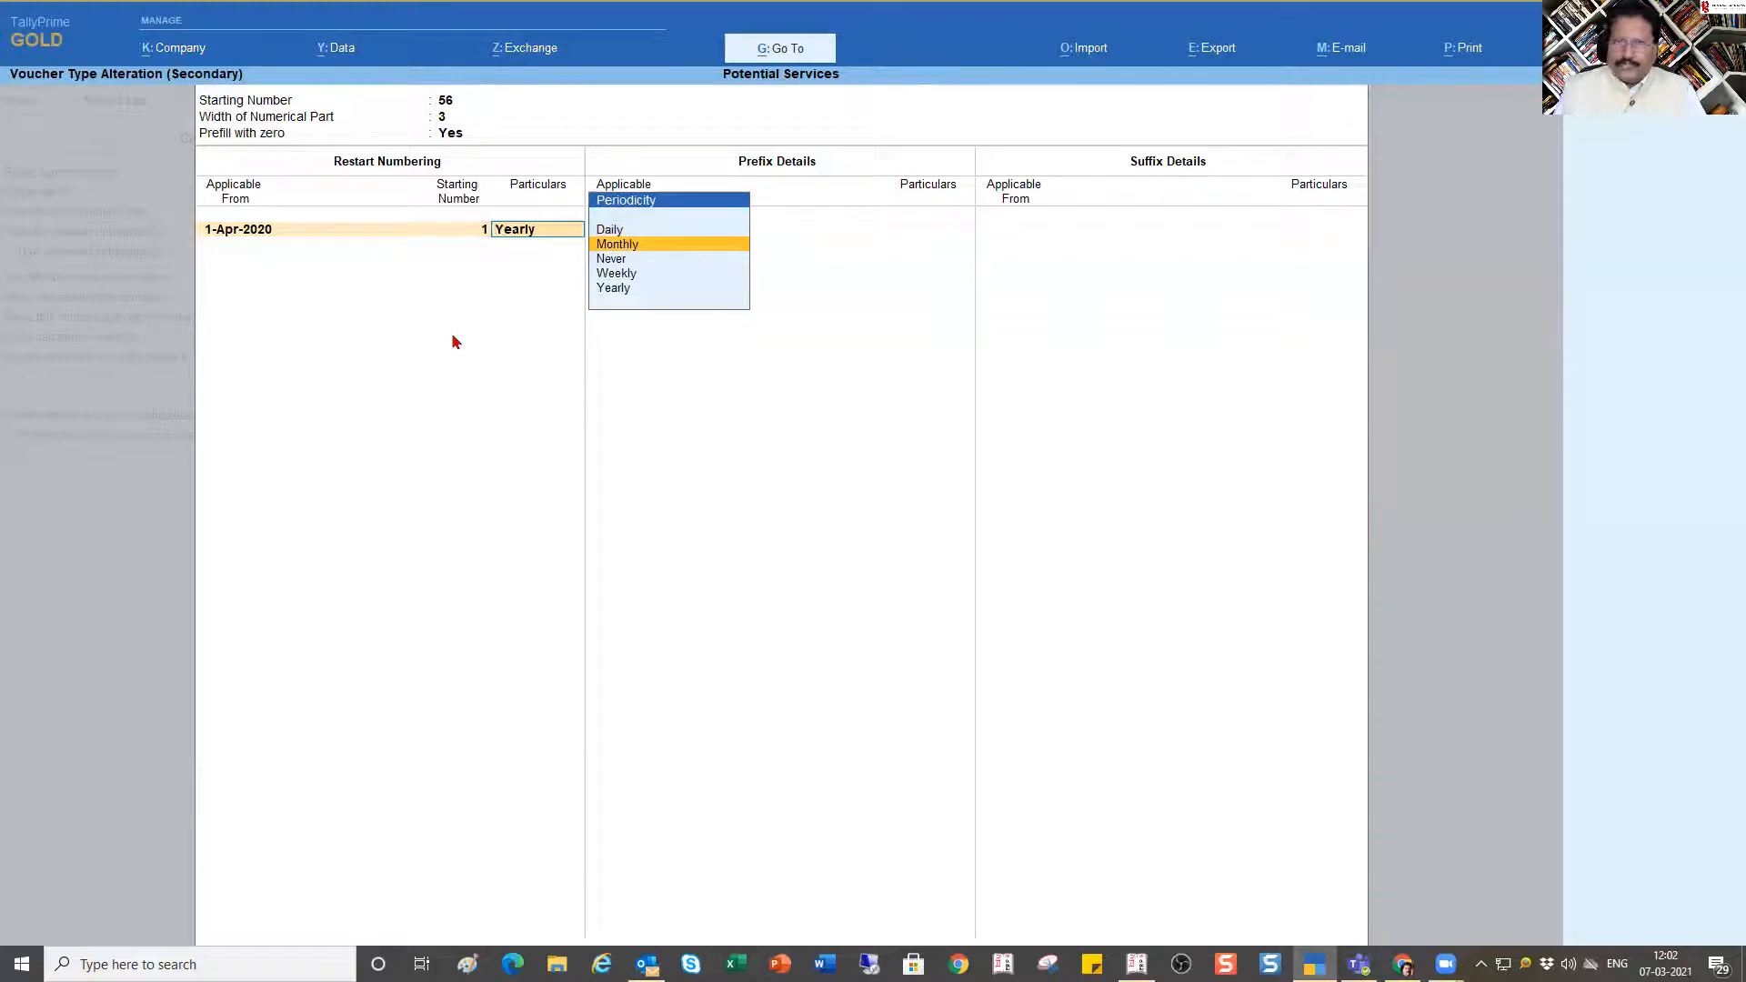
pyautogui.press('Down')
pyautogui.press('Down')
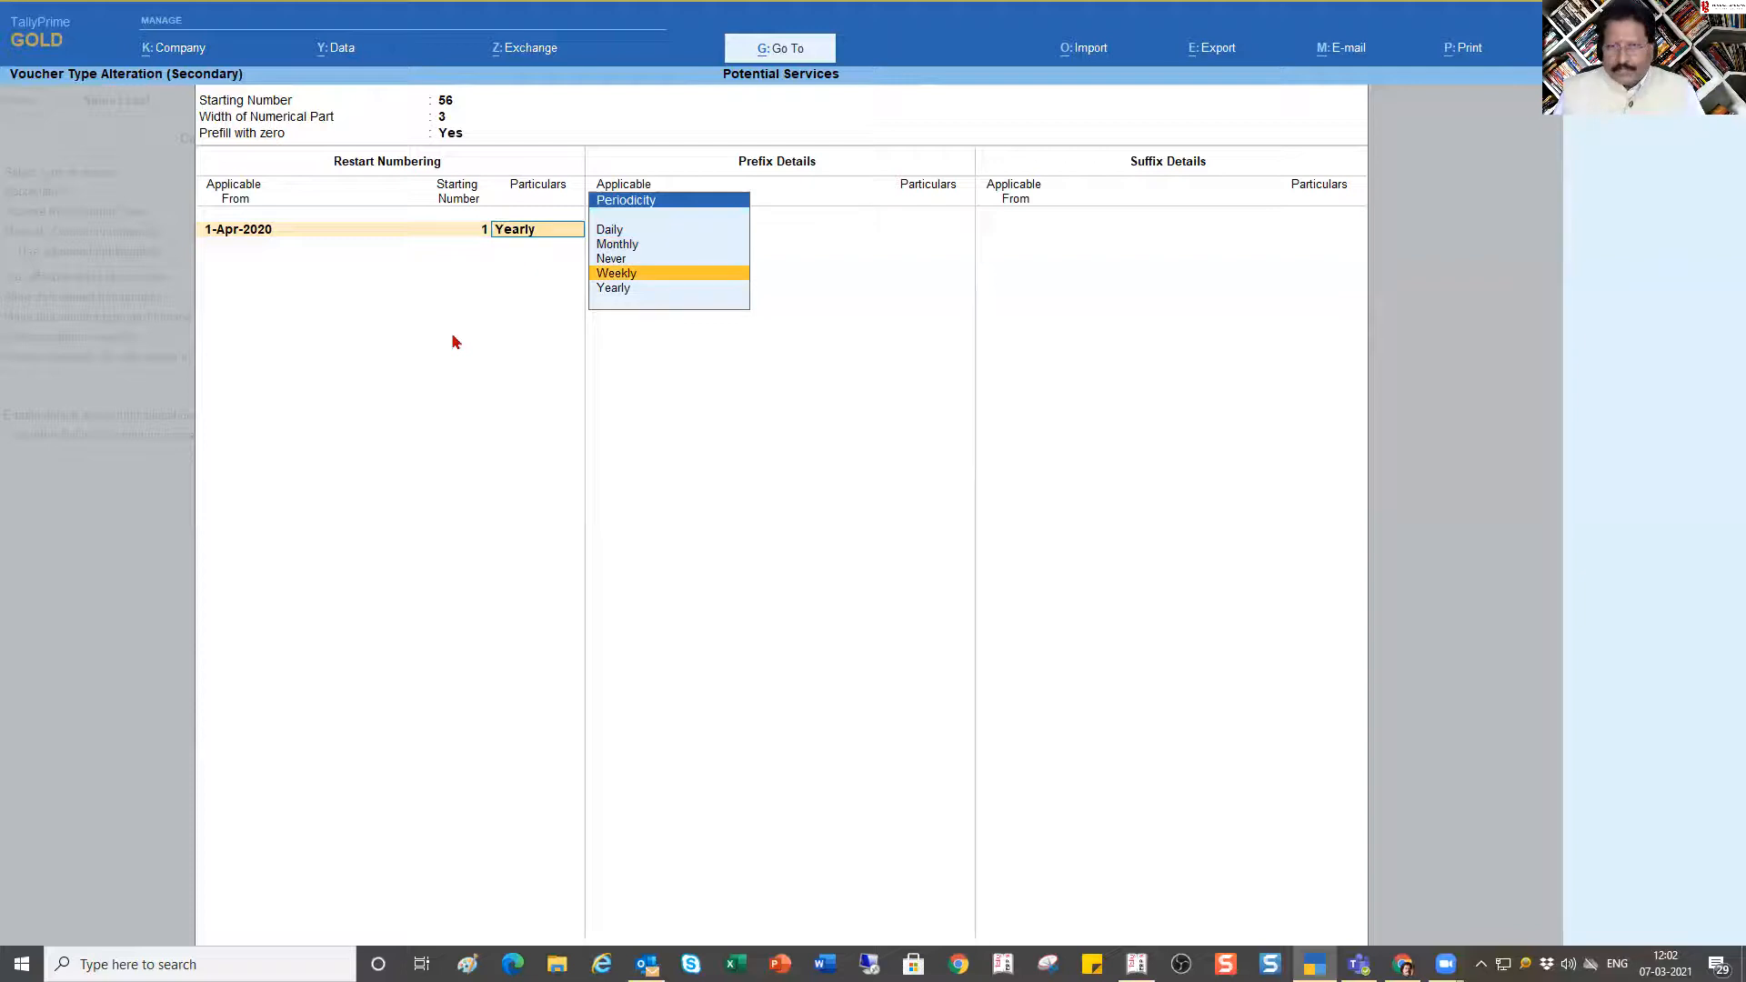
pyautogui.press('Down')
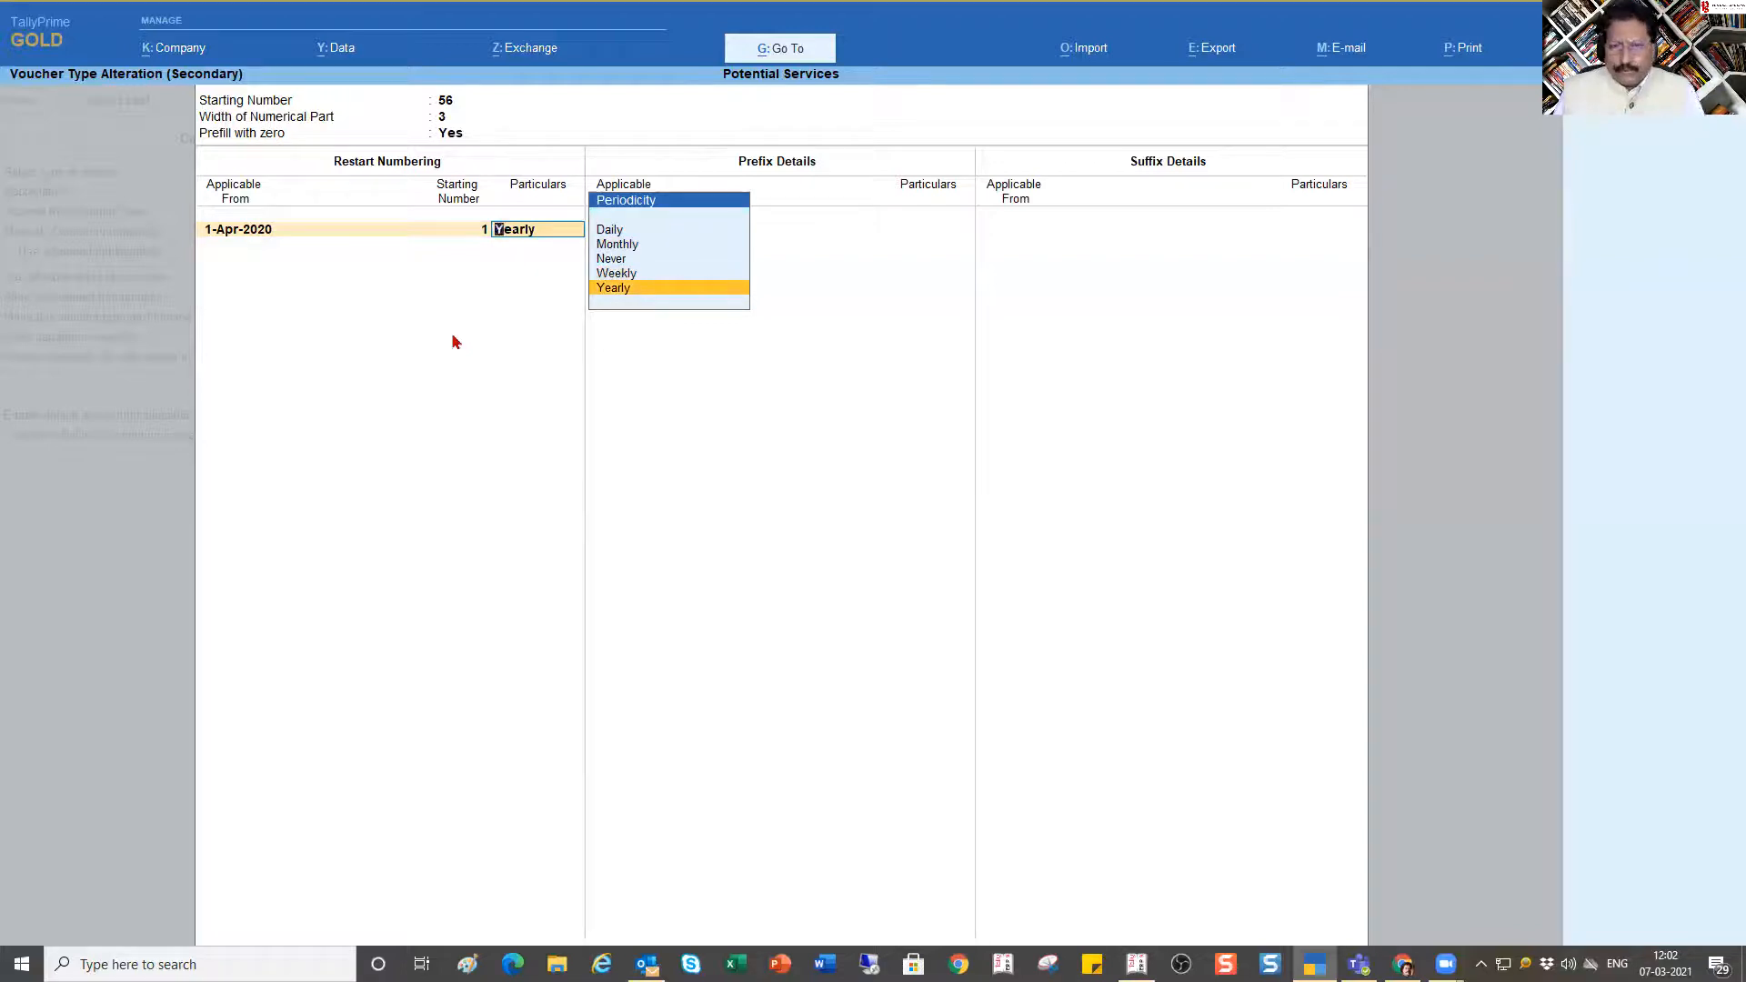
pyautogui.press('Up')
pyautogui.press('Up')
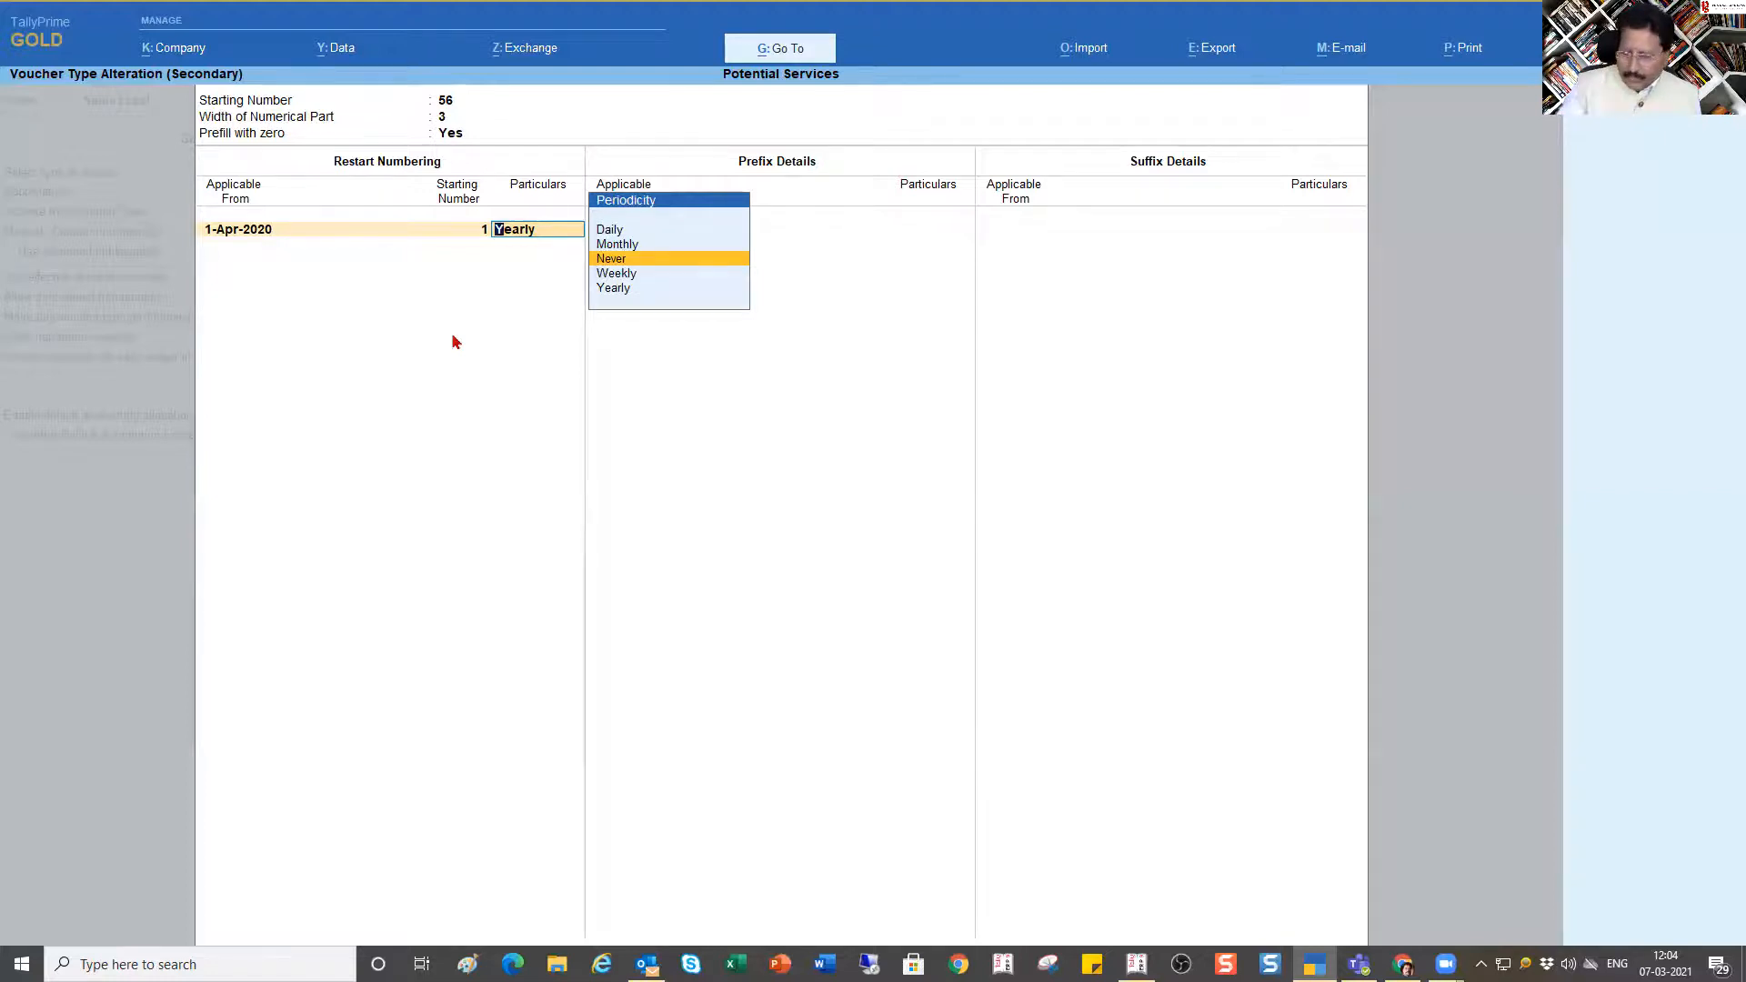
# Step: Choose Yearly as the restart numbering periodicity and finish the list of restart entries
pyautogui.press('Down')
pyautogui.press('Down')
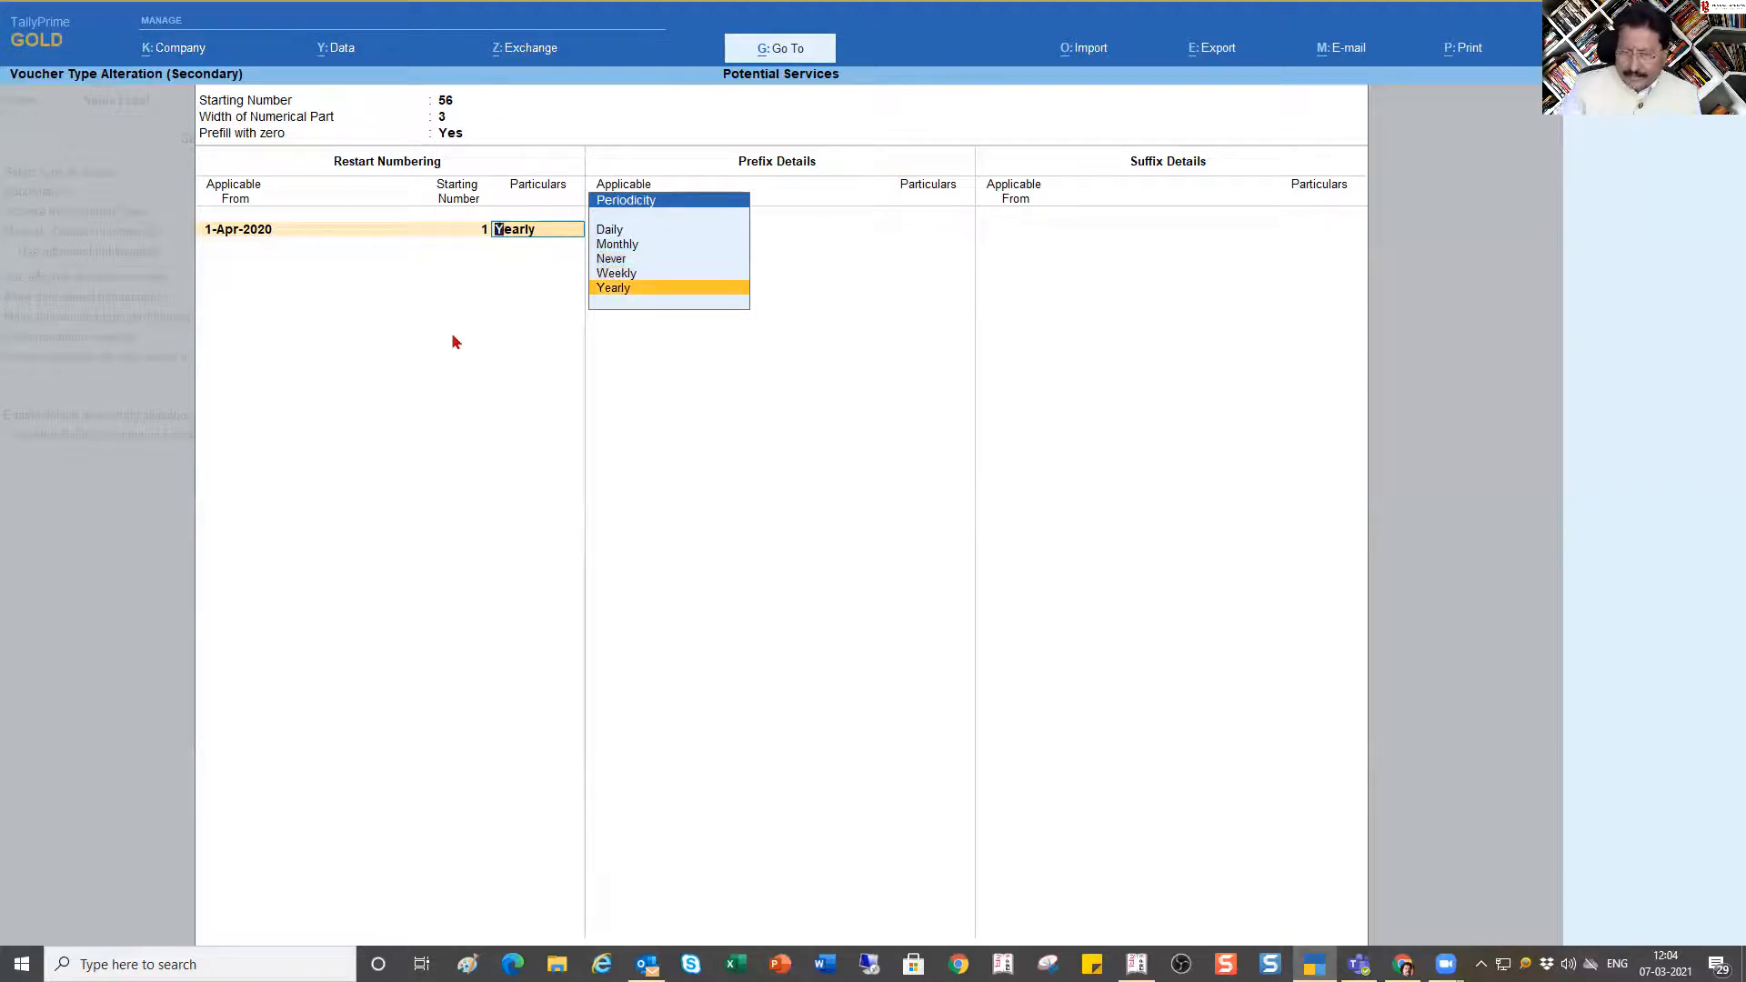
pyautogui.press('Return')
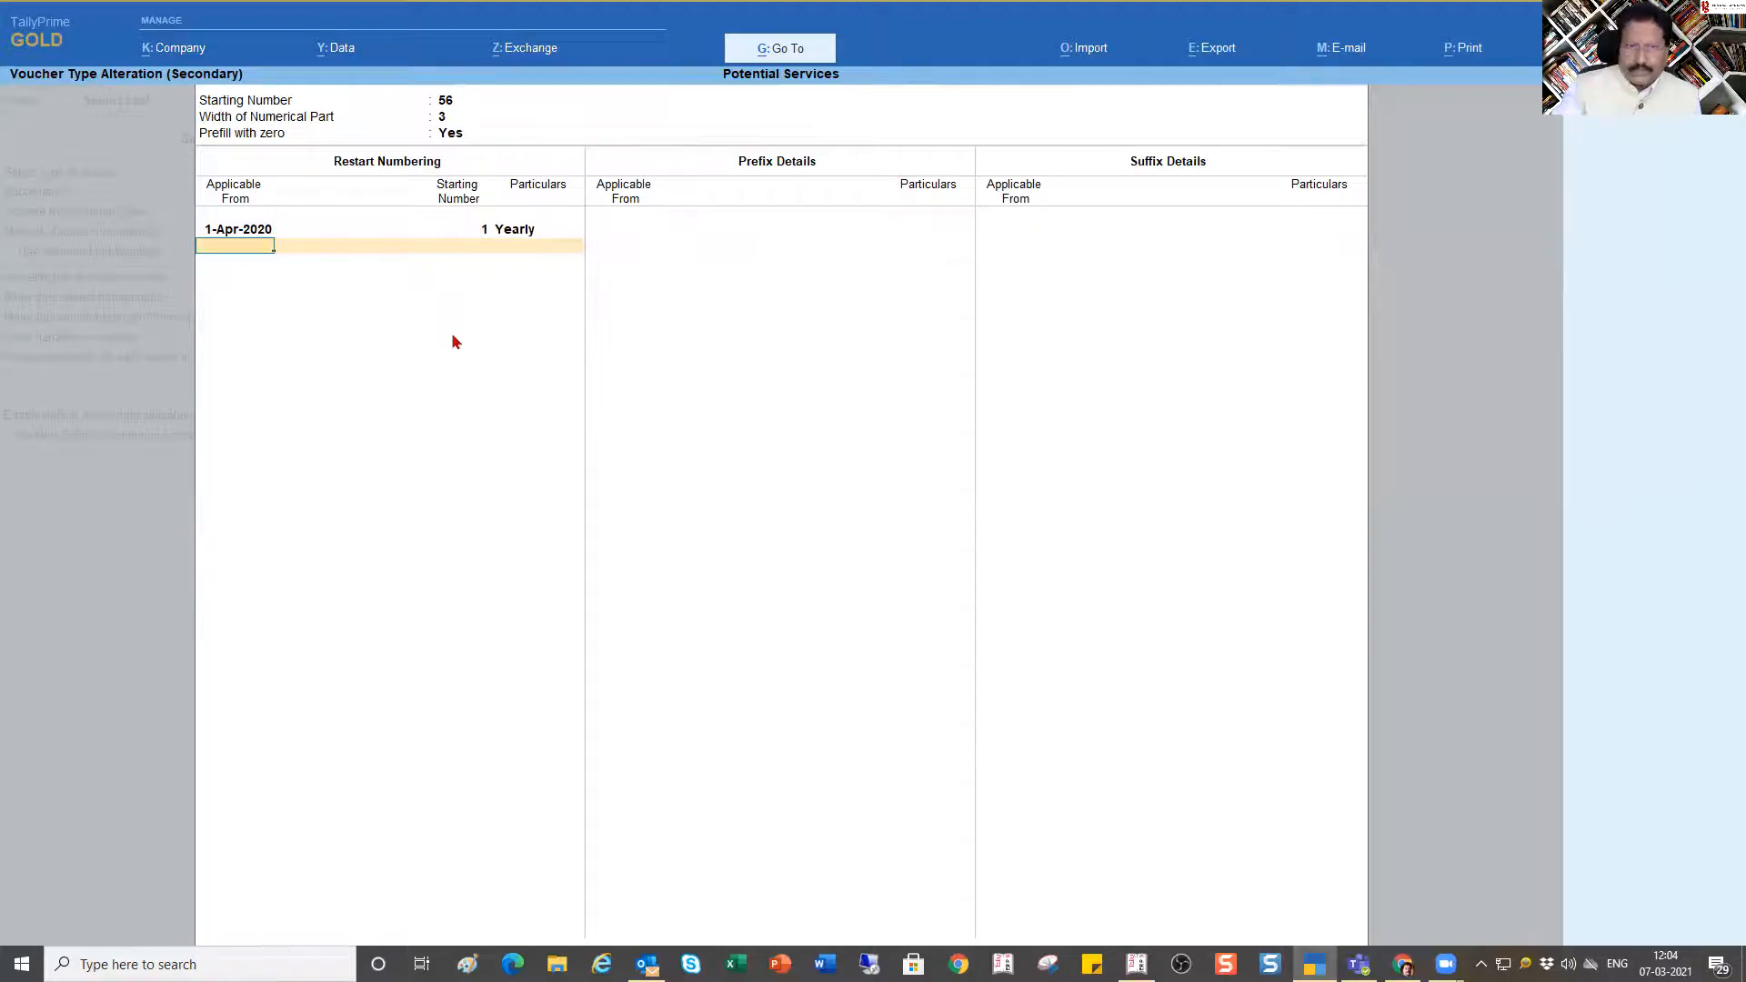
pyautogui.press('Return')
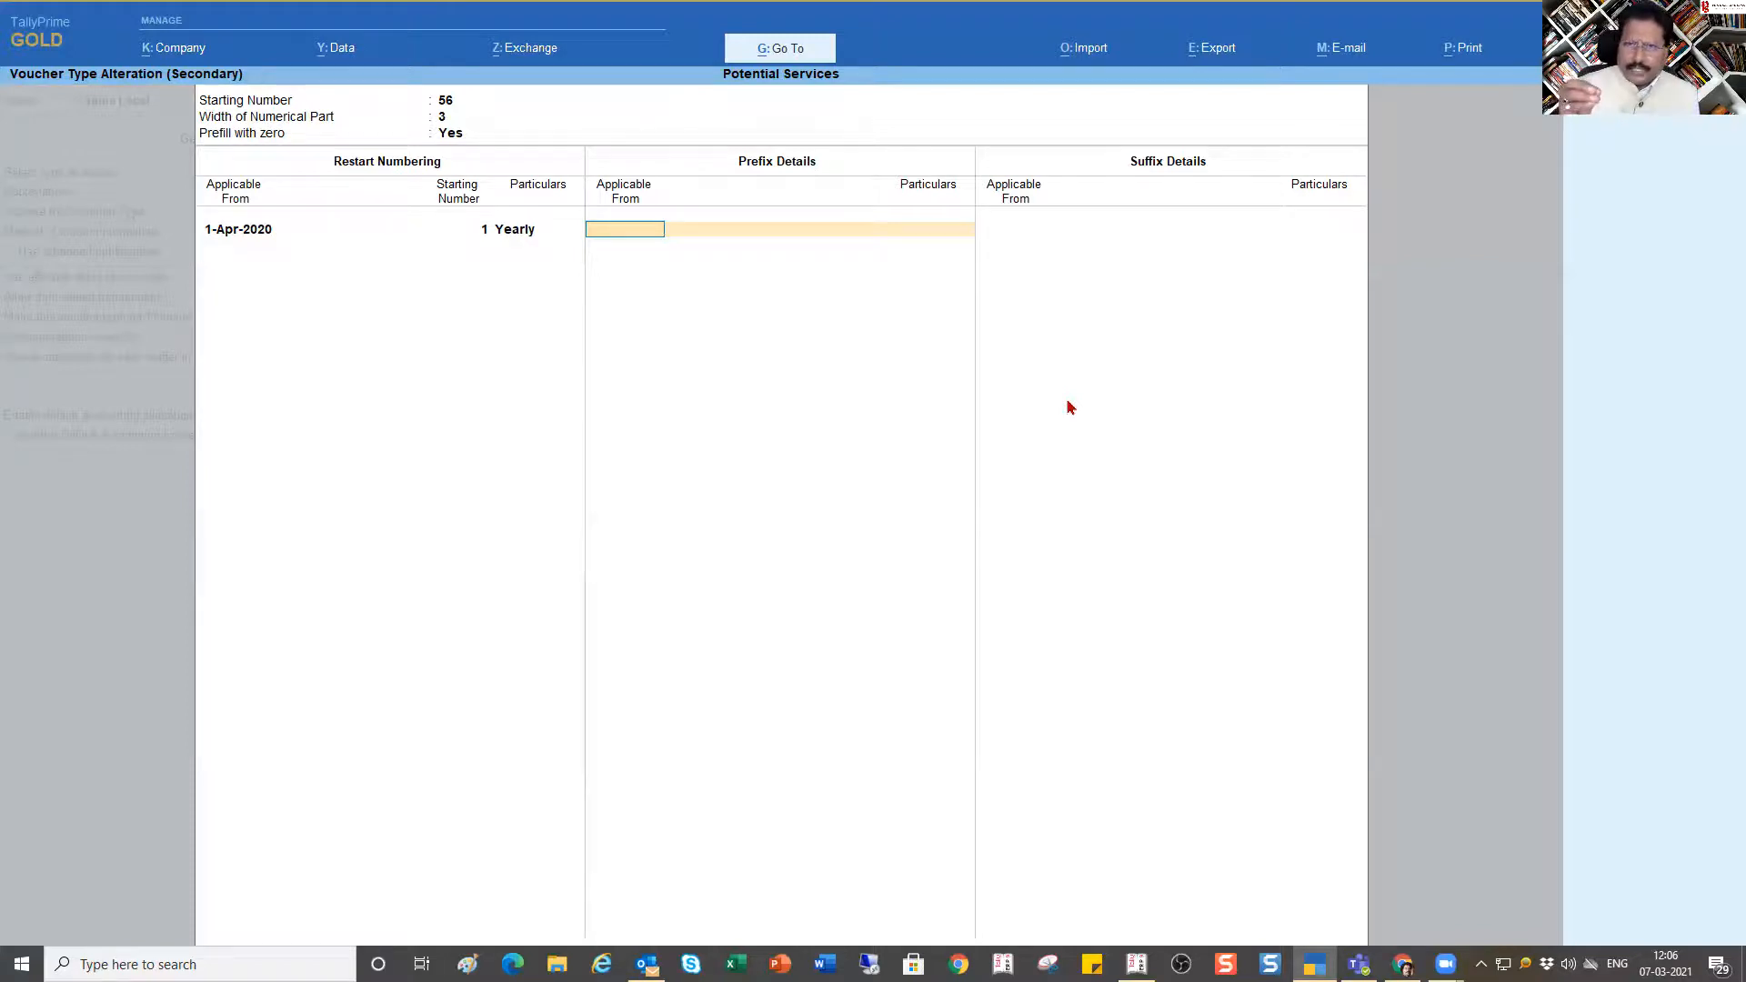
# Step: Add a prefix entry applicable from 1-Apr-2020 with the particulars Apr/
pyautogui.write('1-4')
pyautogui.press('Return')
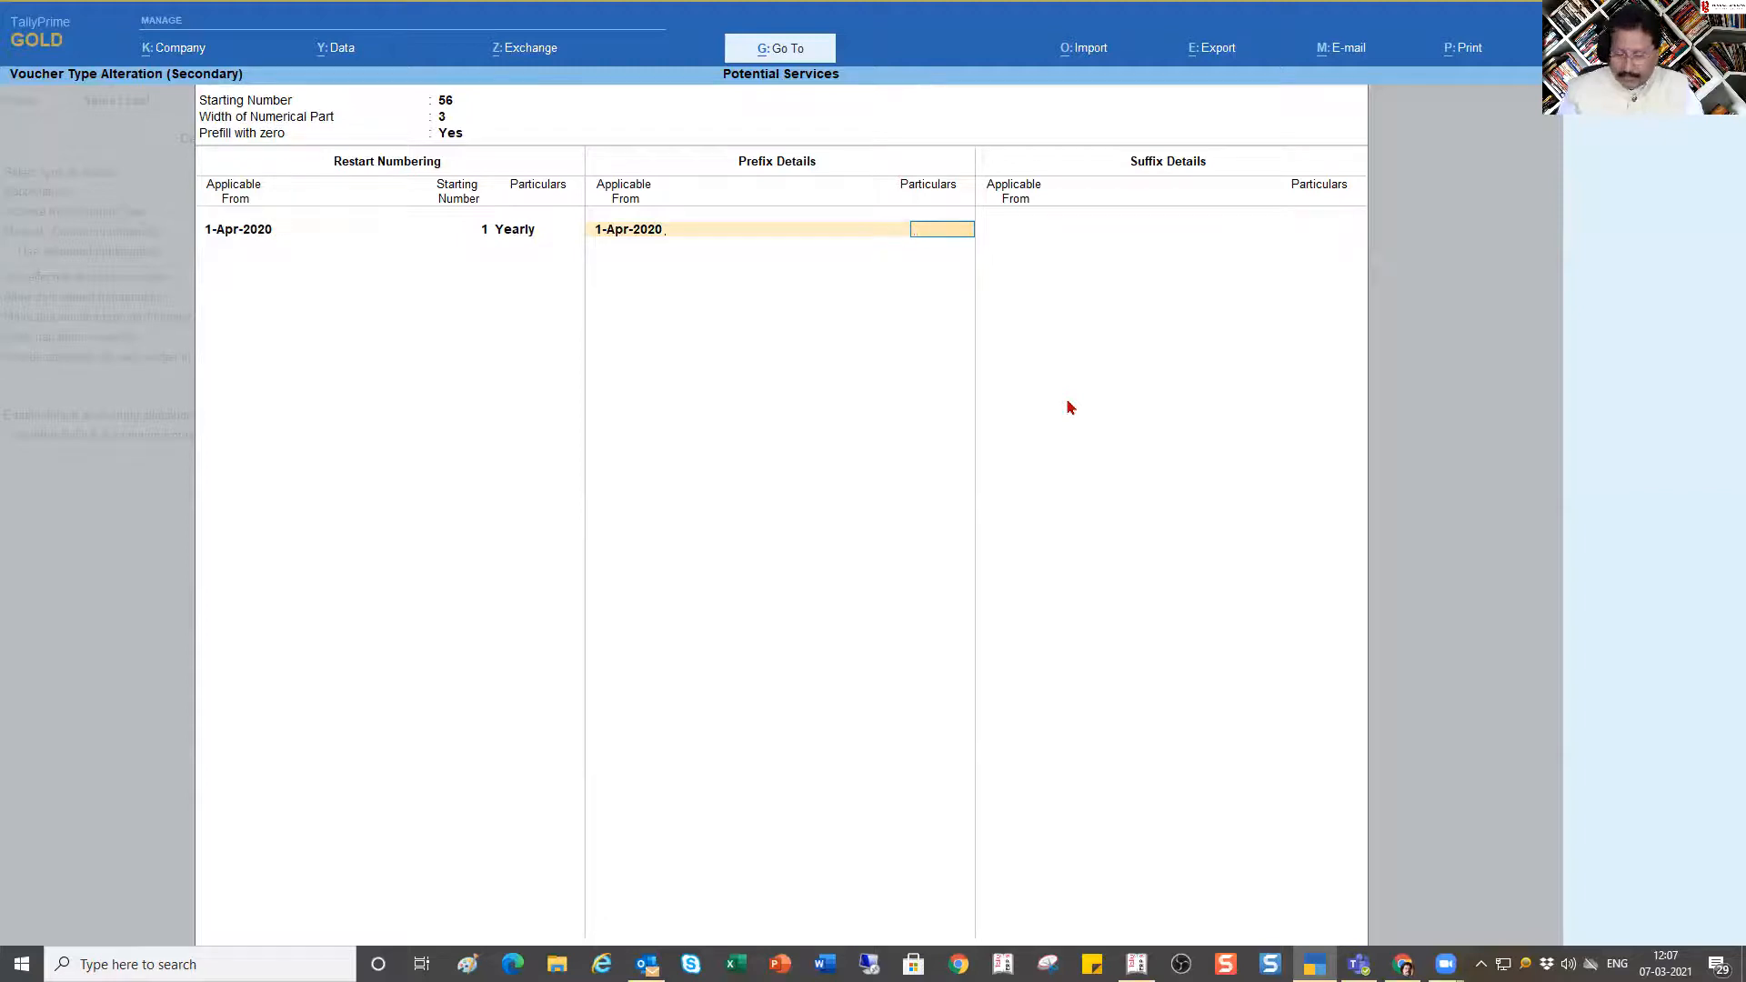
pyautogui.write('PS/')
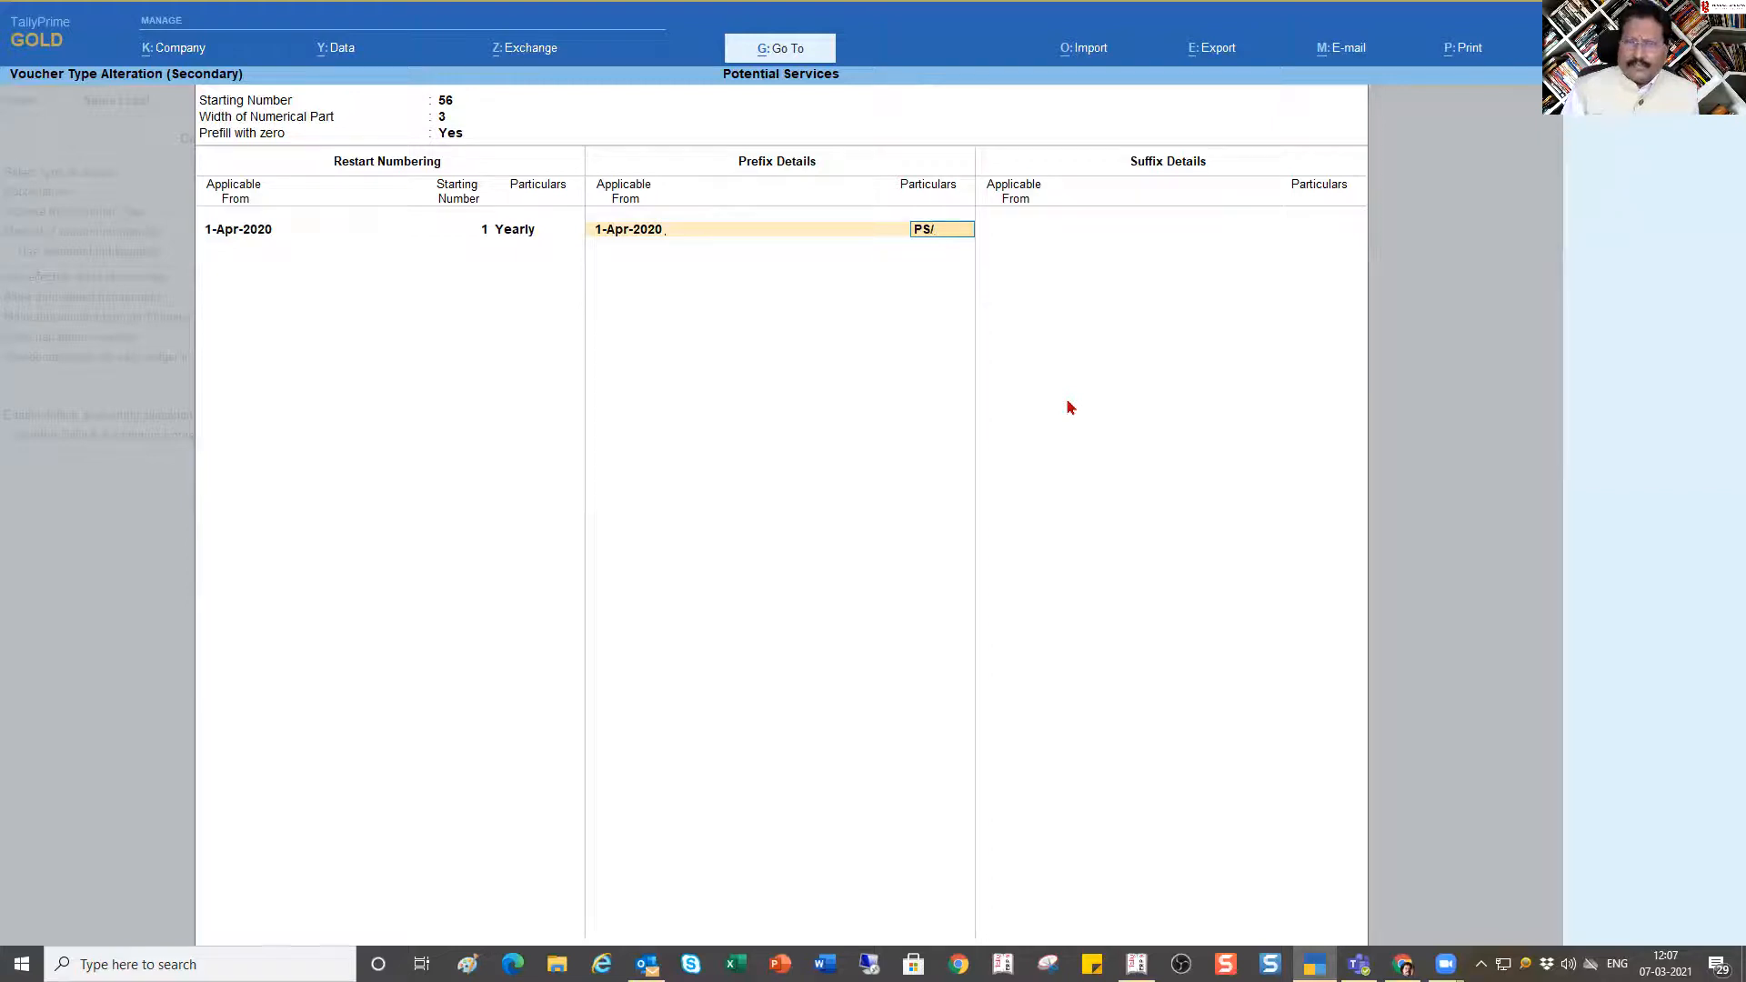
pyautogui.press('BackSpace')
pyautogui.press('BackSpace')
pyautogui.press('BackSpace')
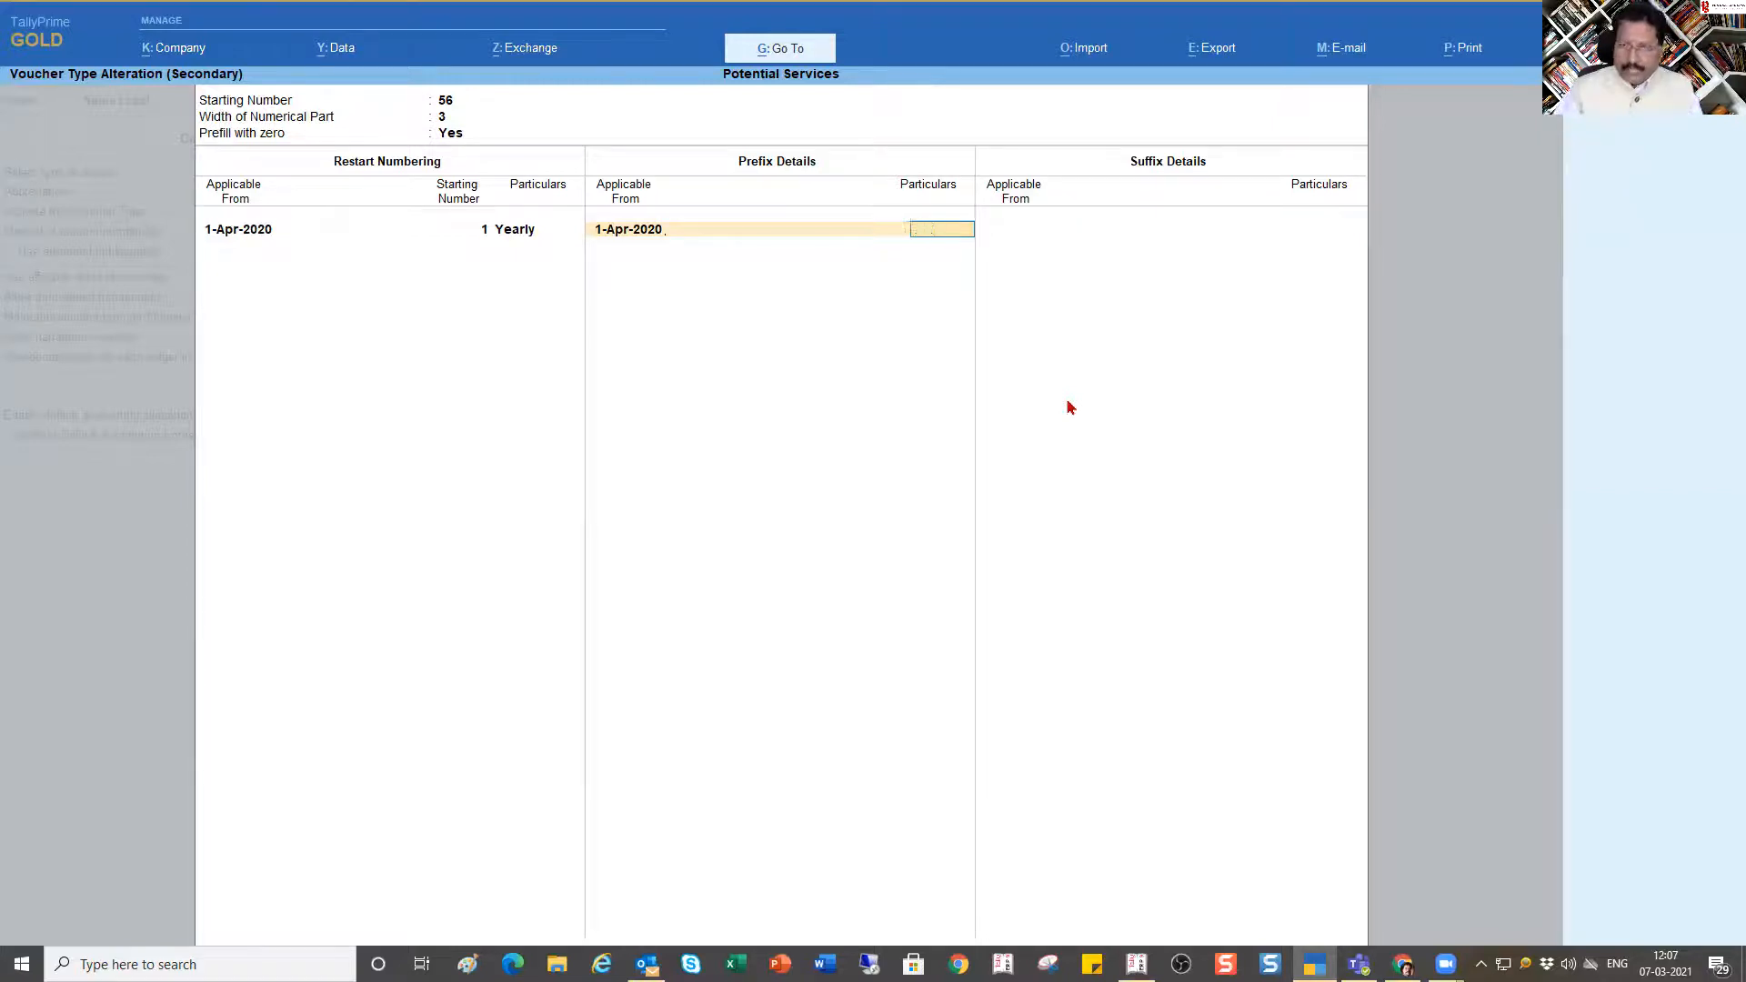
pyautogui.write('Apr/')
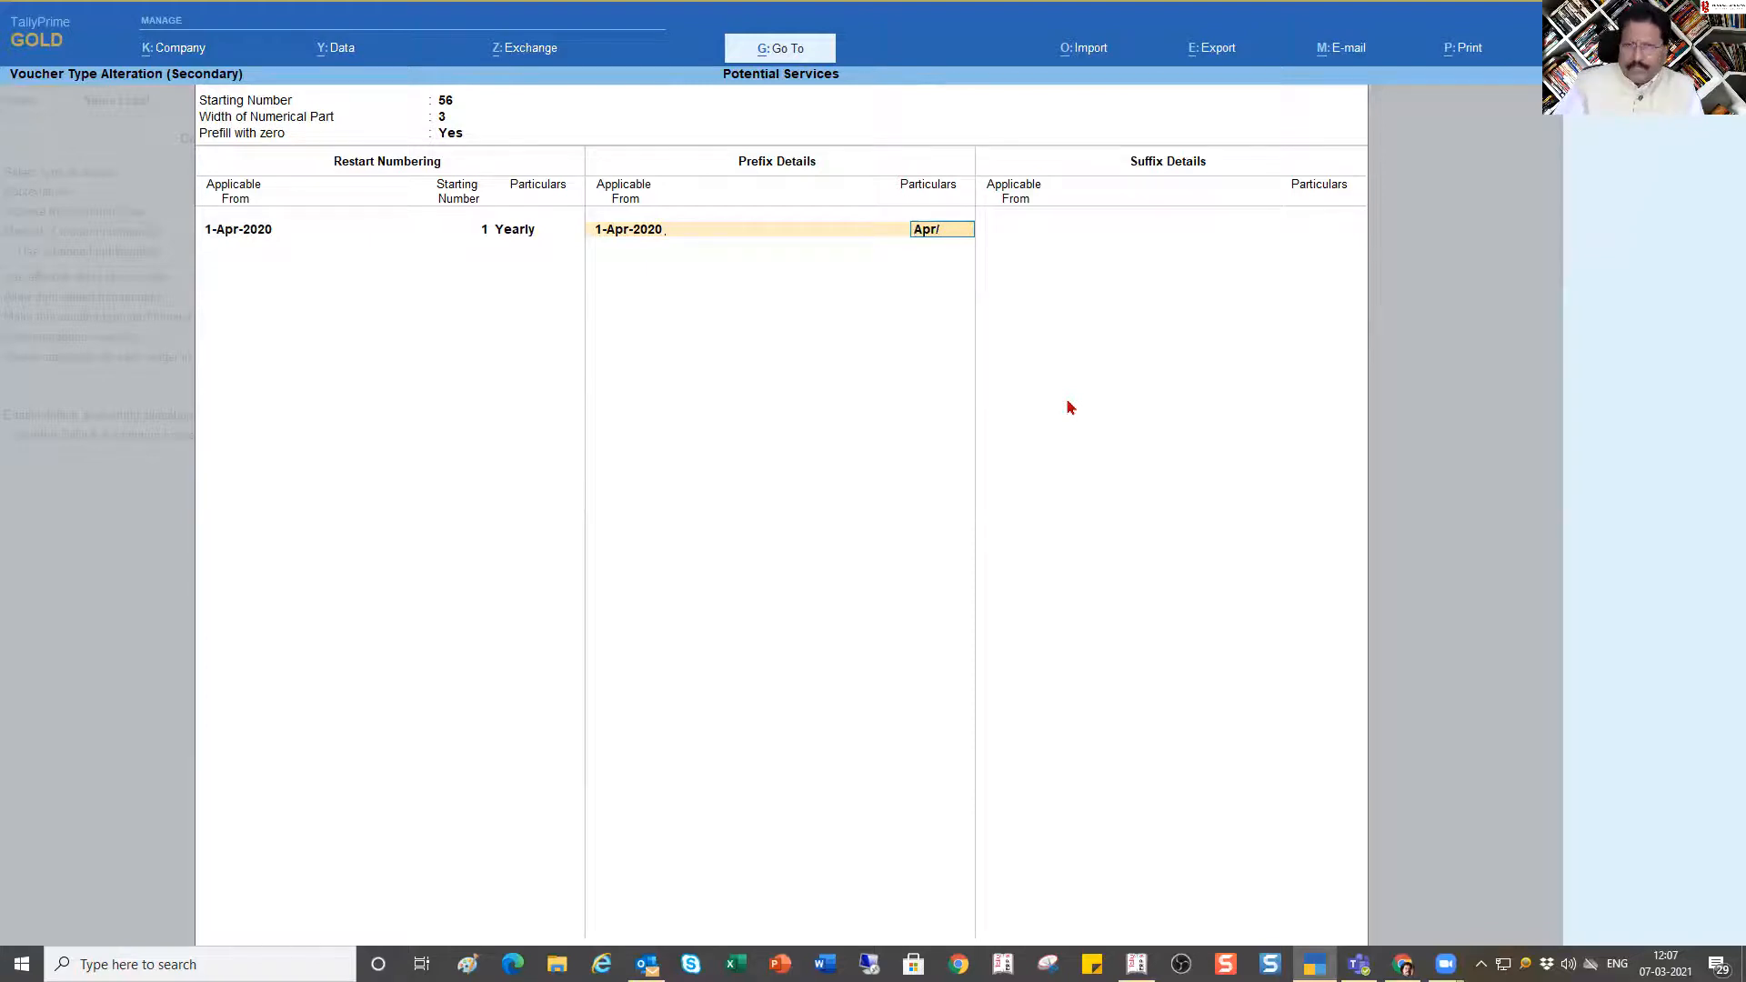
pyautogui.press('Return')
# Step: Add a second prefix entry applicable from 1-May-2020 with the particulars May/
pyautogui.write('1-5')
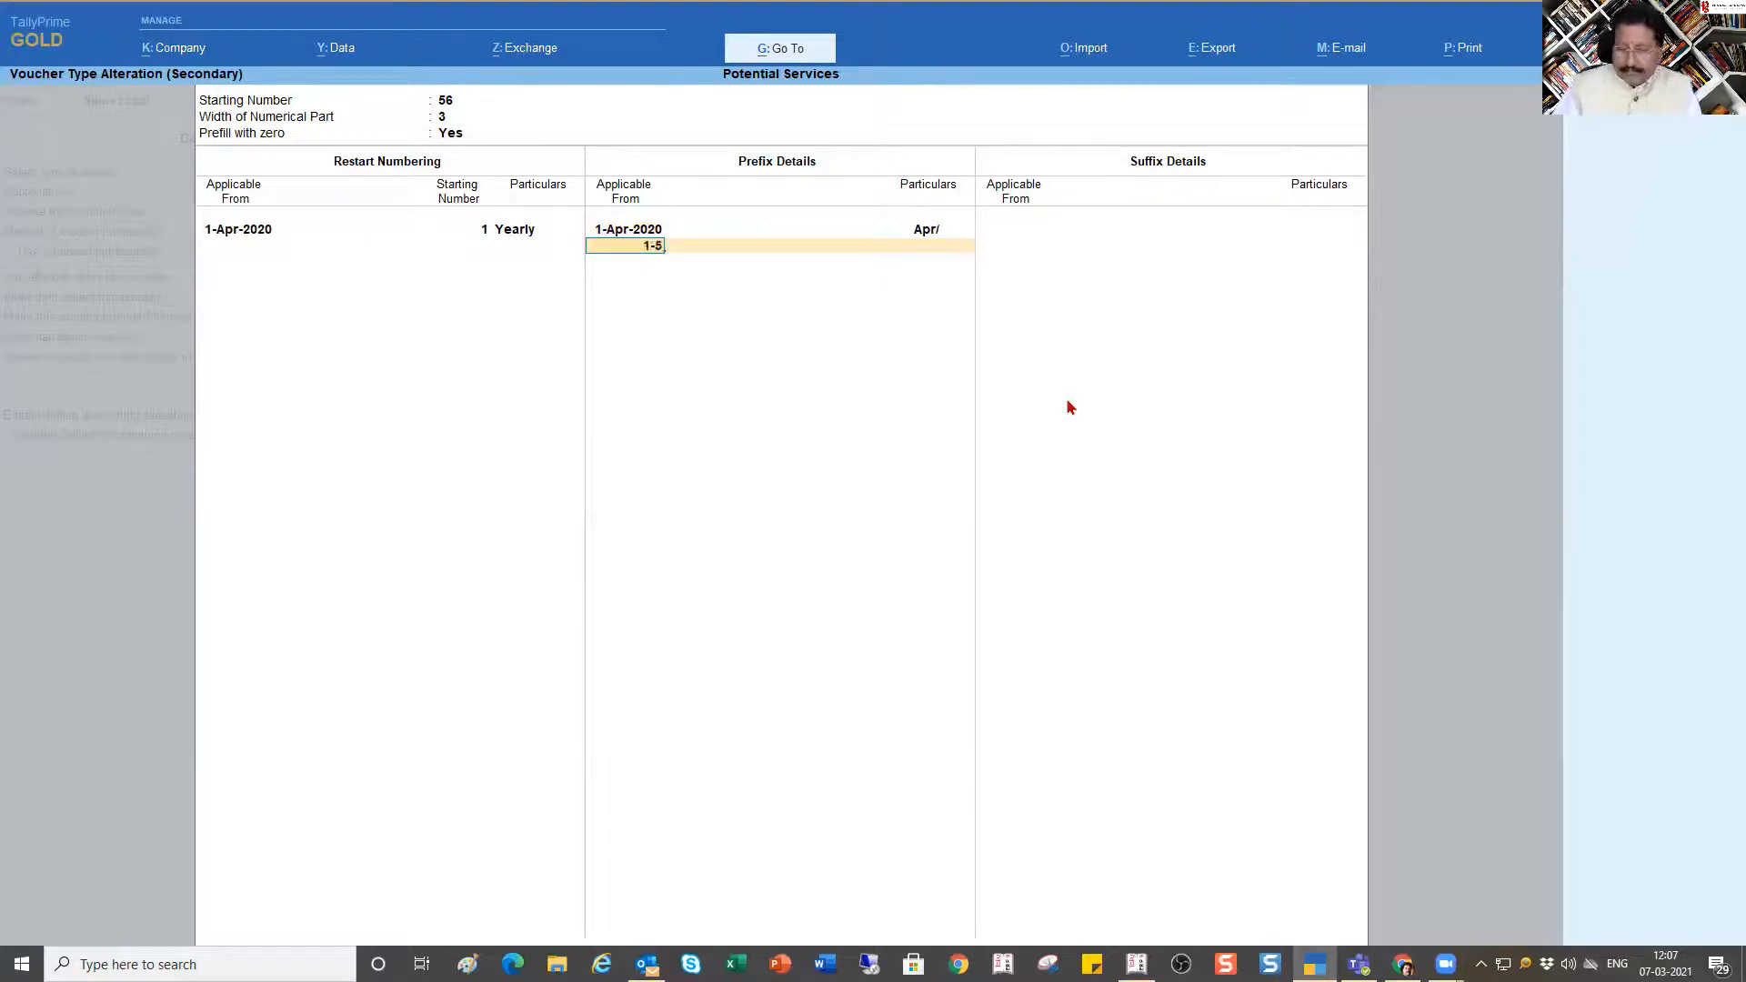
pyautogui.press('Return')
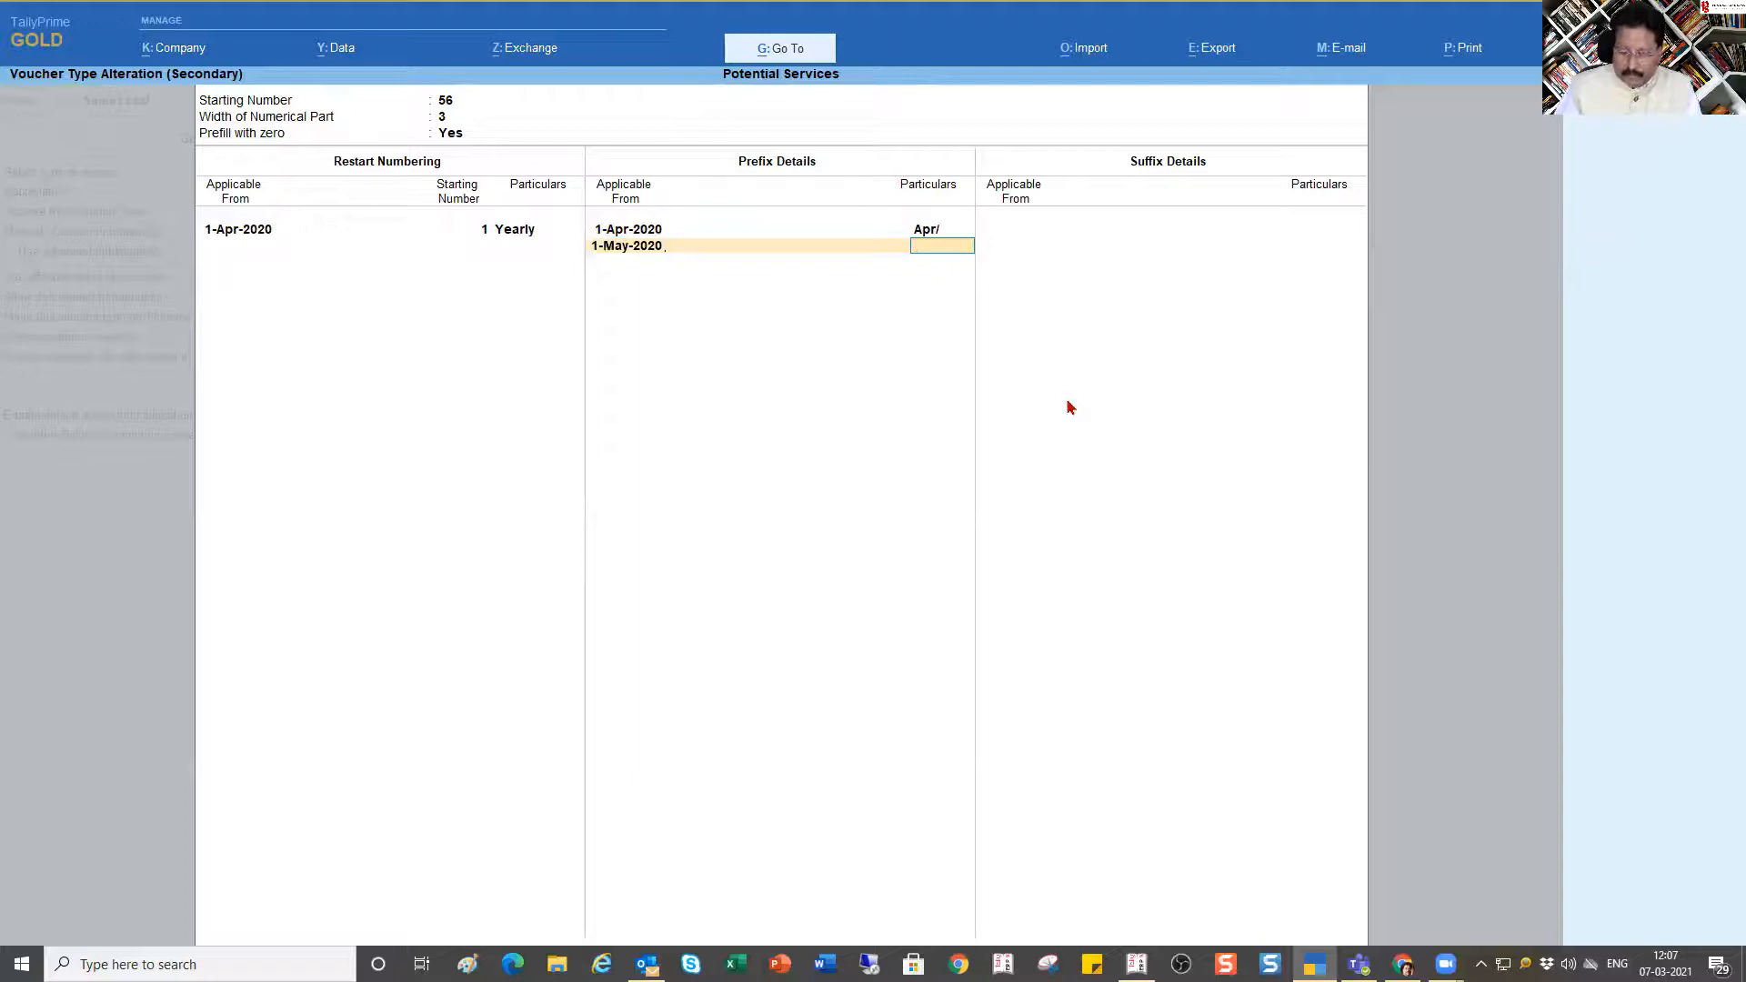
pyautogui.write('May')
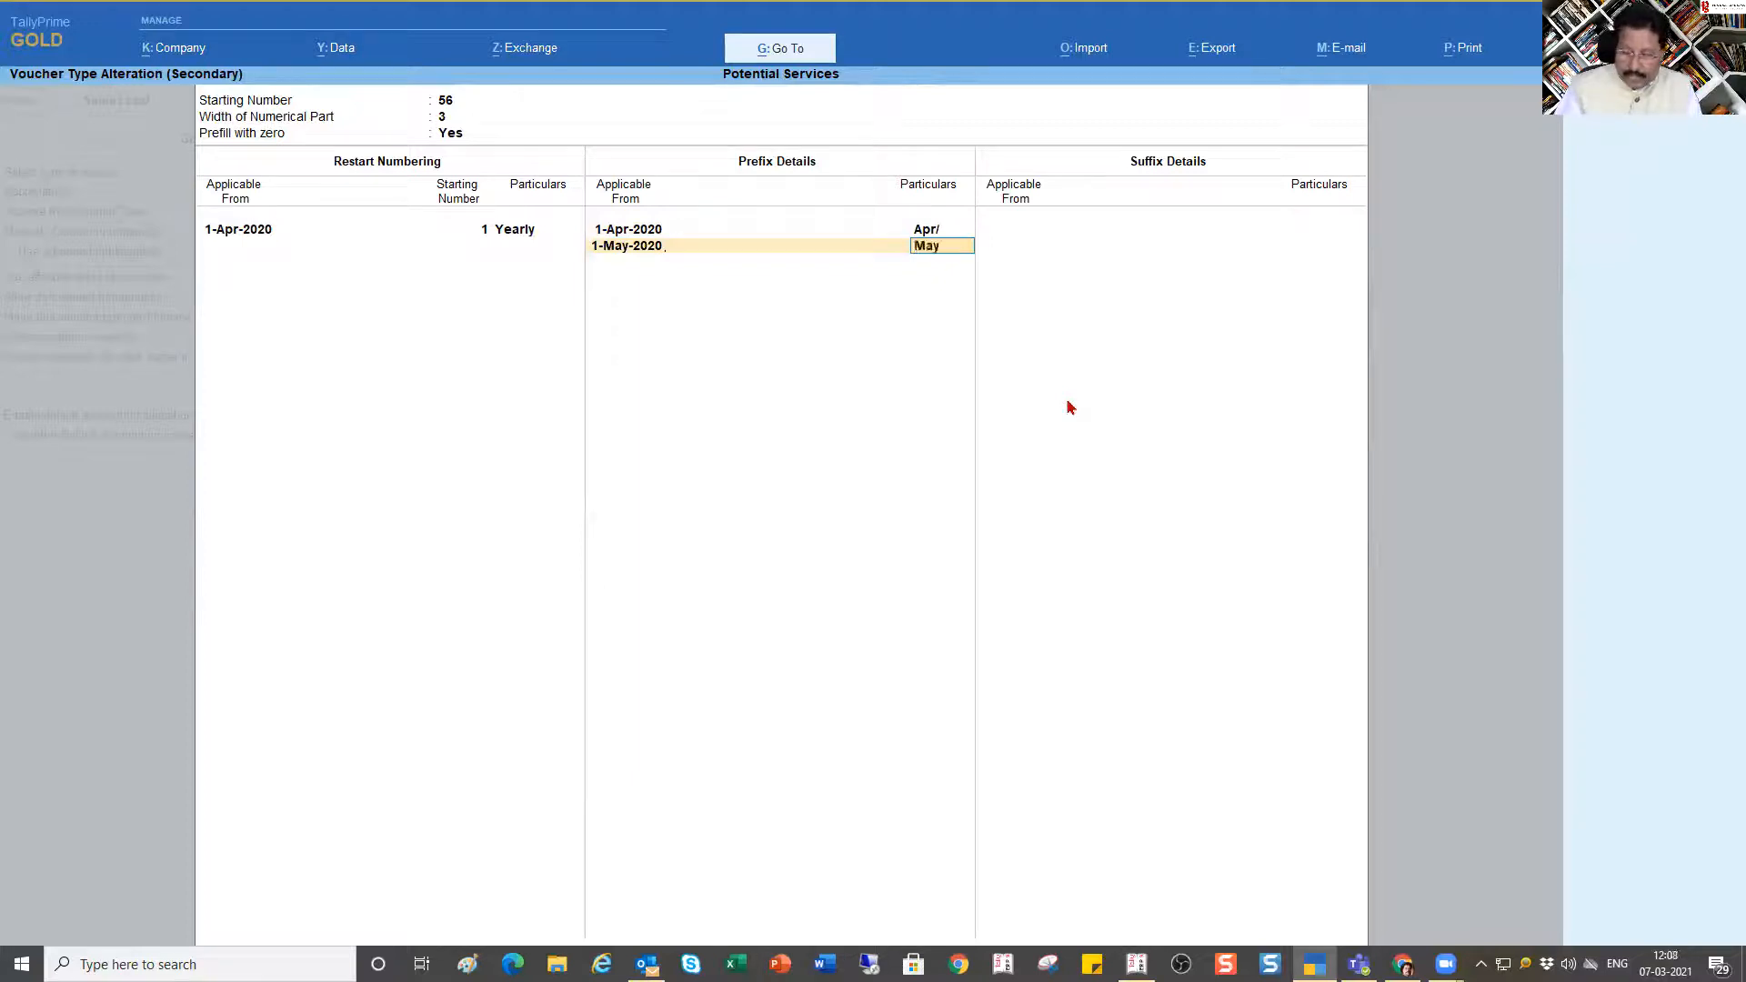
pyautogui.write('/')
pyautogui.press('Return')
# Step: Add a third prefix entry applicable from 1-Jun-2020 with the particulars Jun/
pyautogui.write('1-6')
pyautogui.press('Return')
pyautogui.write('JUn/')
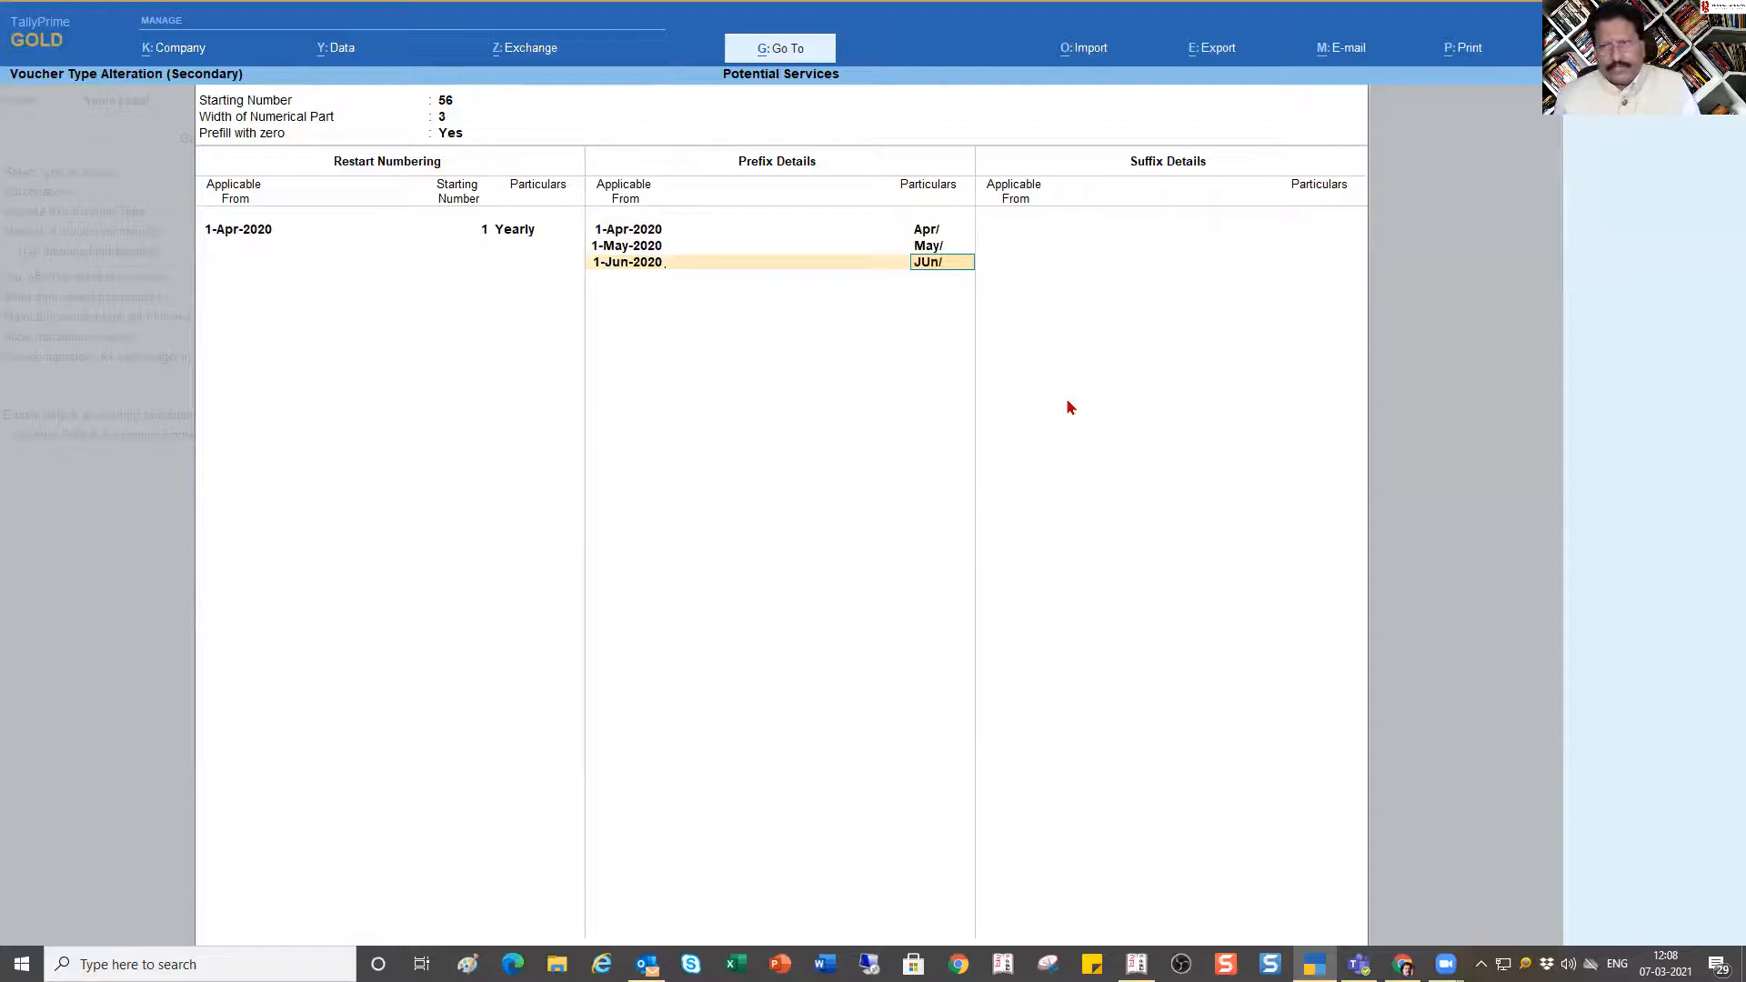
pyautogui.press('BackSpace')
pyautogui.press('BackSpace')
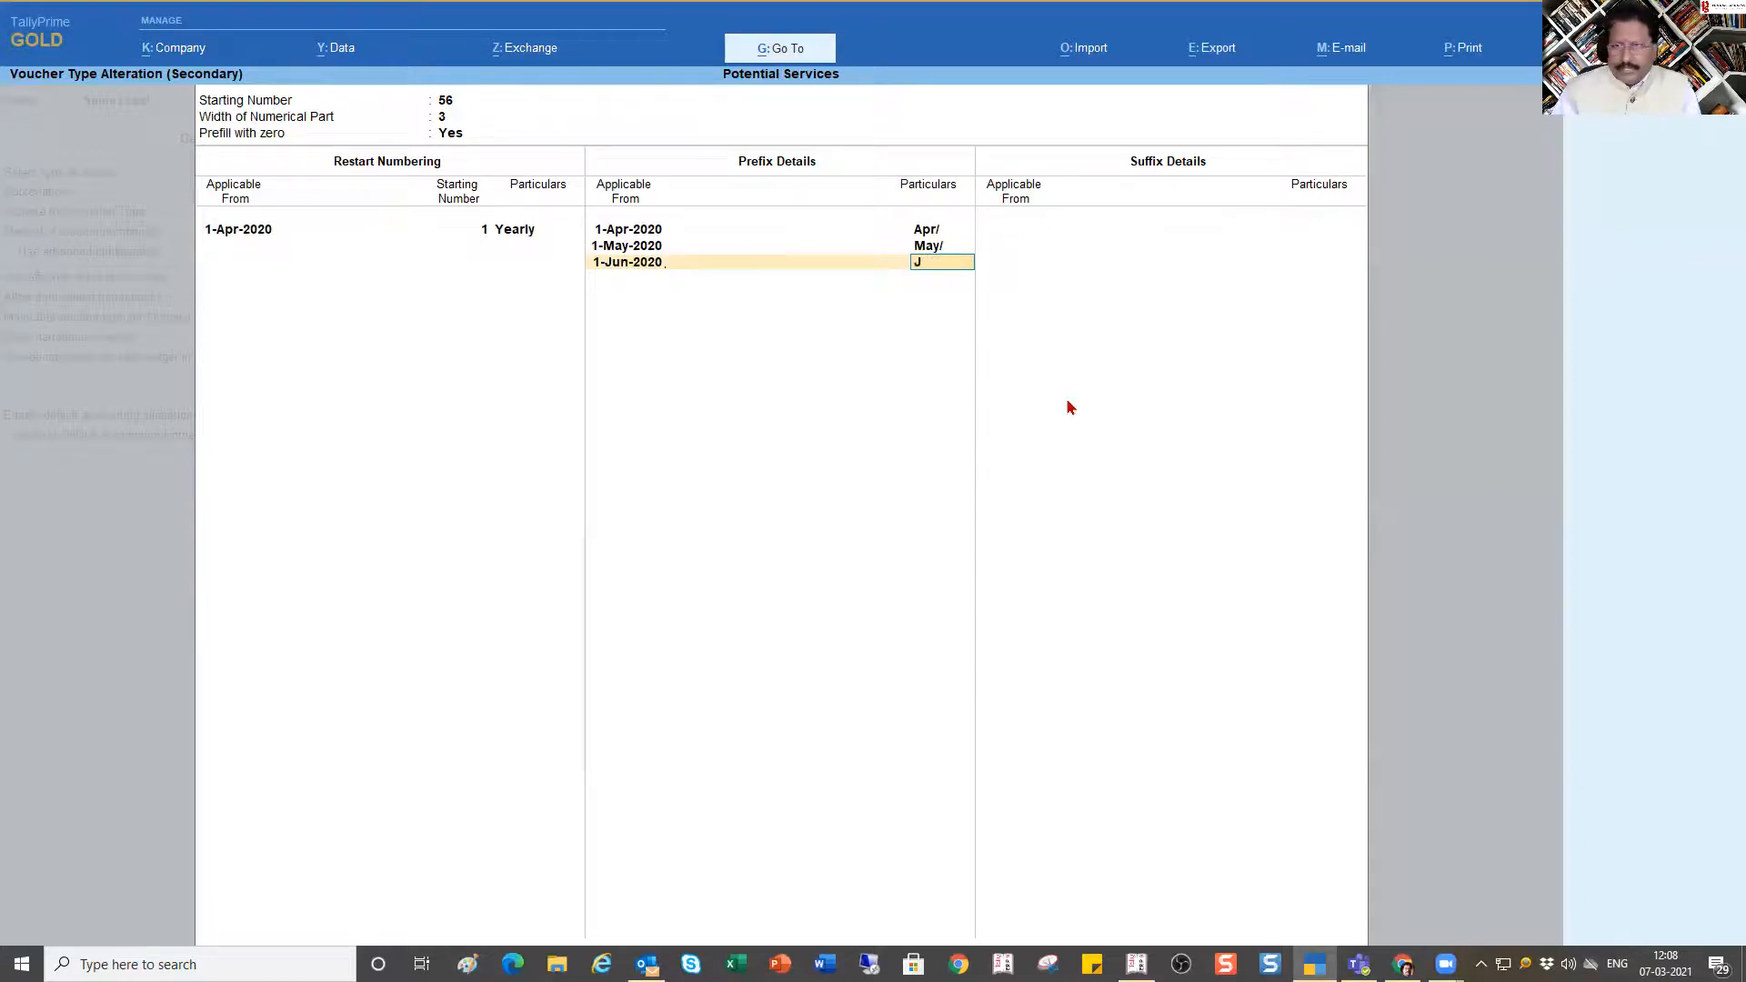
pyautogui.write('un/')
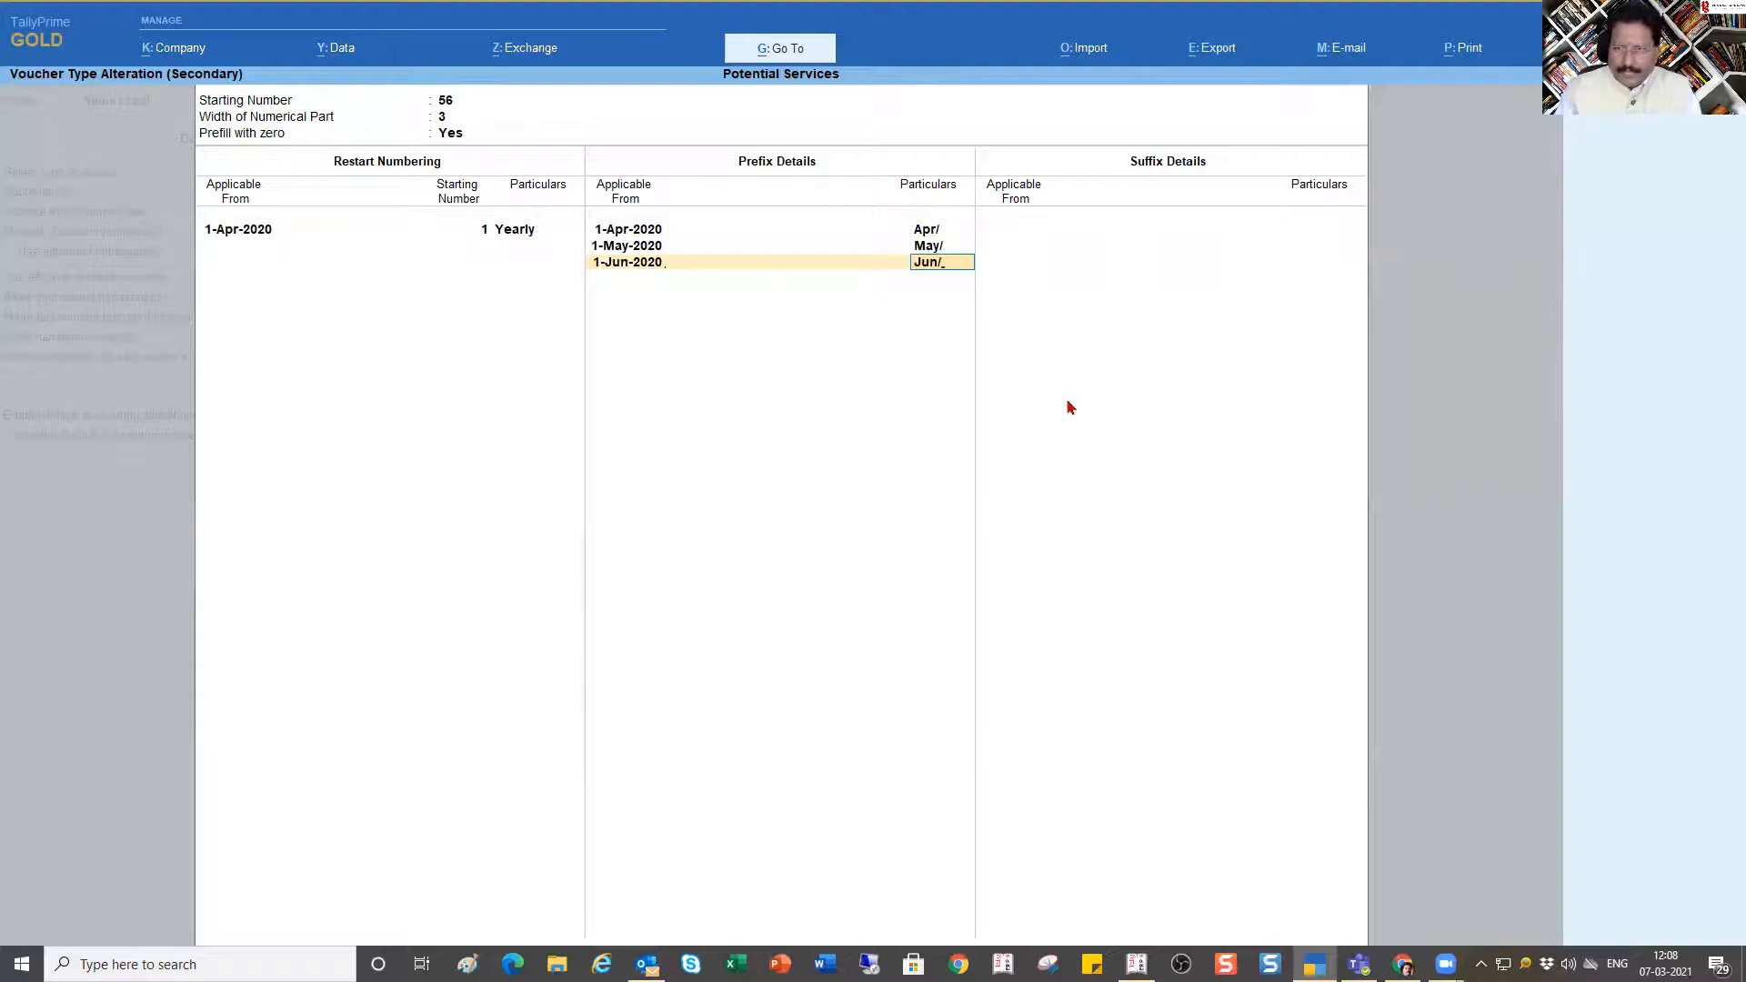
# Step: Finish the prefix list and add a suffix entry applicable from 1-Apr-2020 with the particulars /20-21
pyautogui.press('Return')
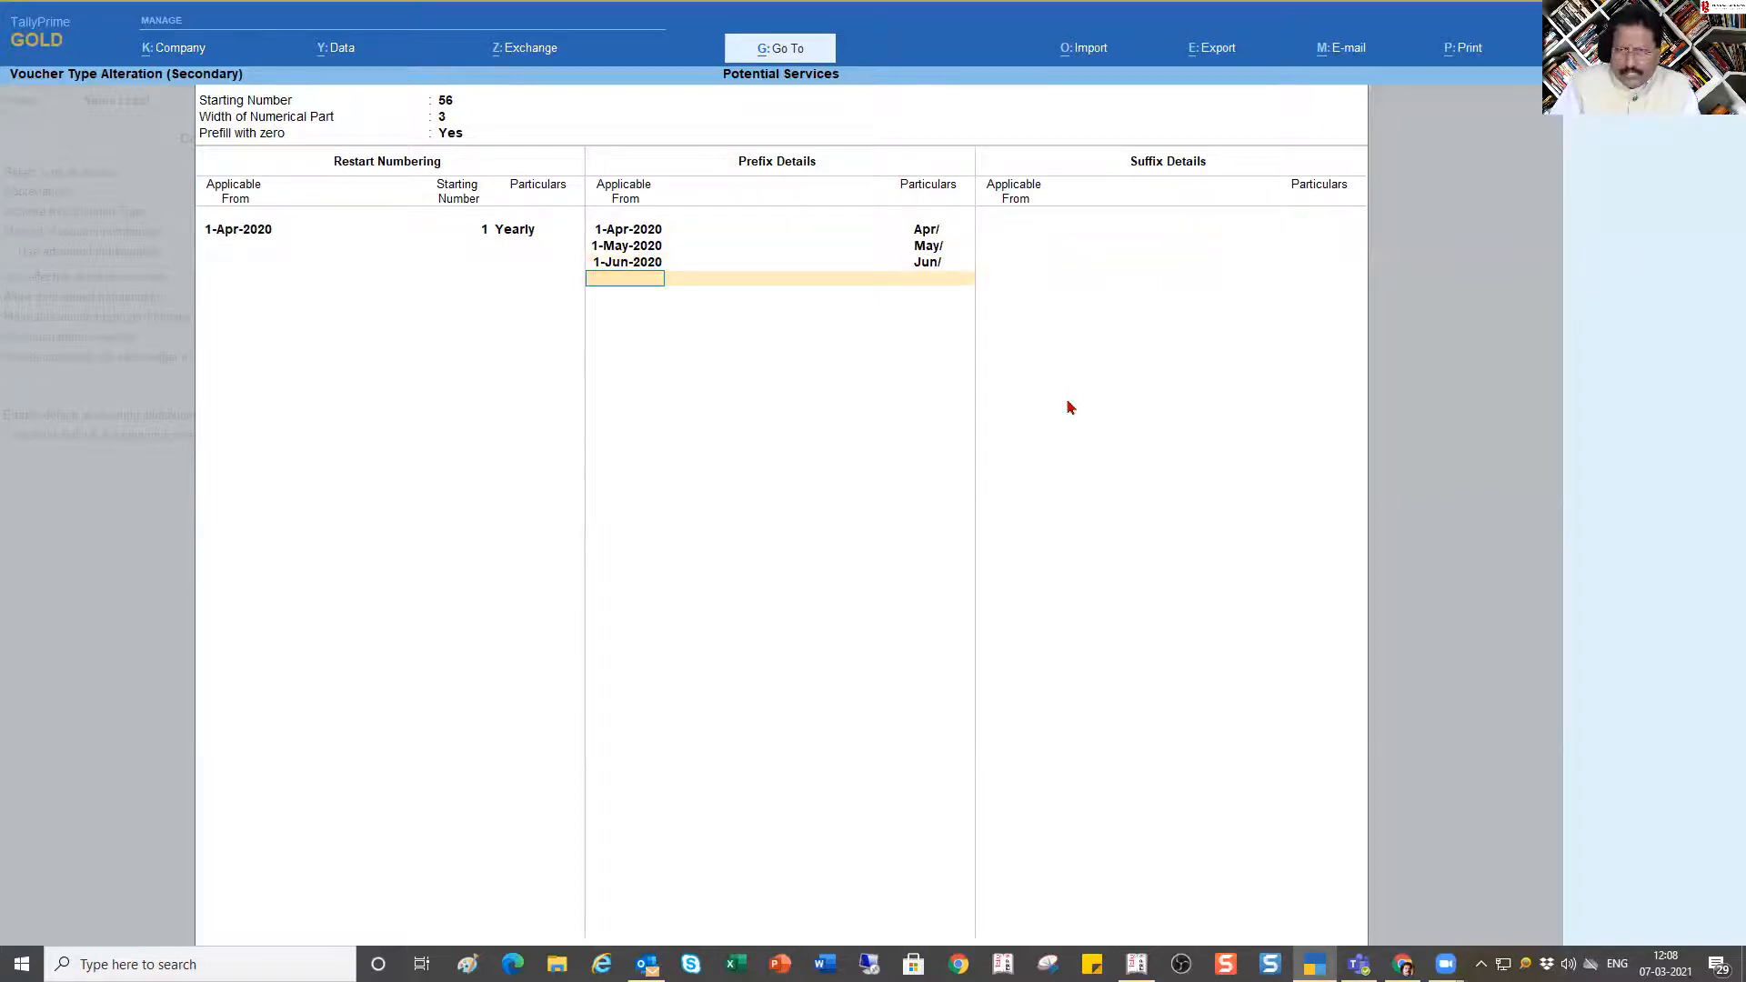
pyautogui.press('Return')
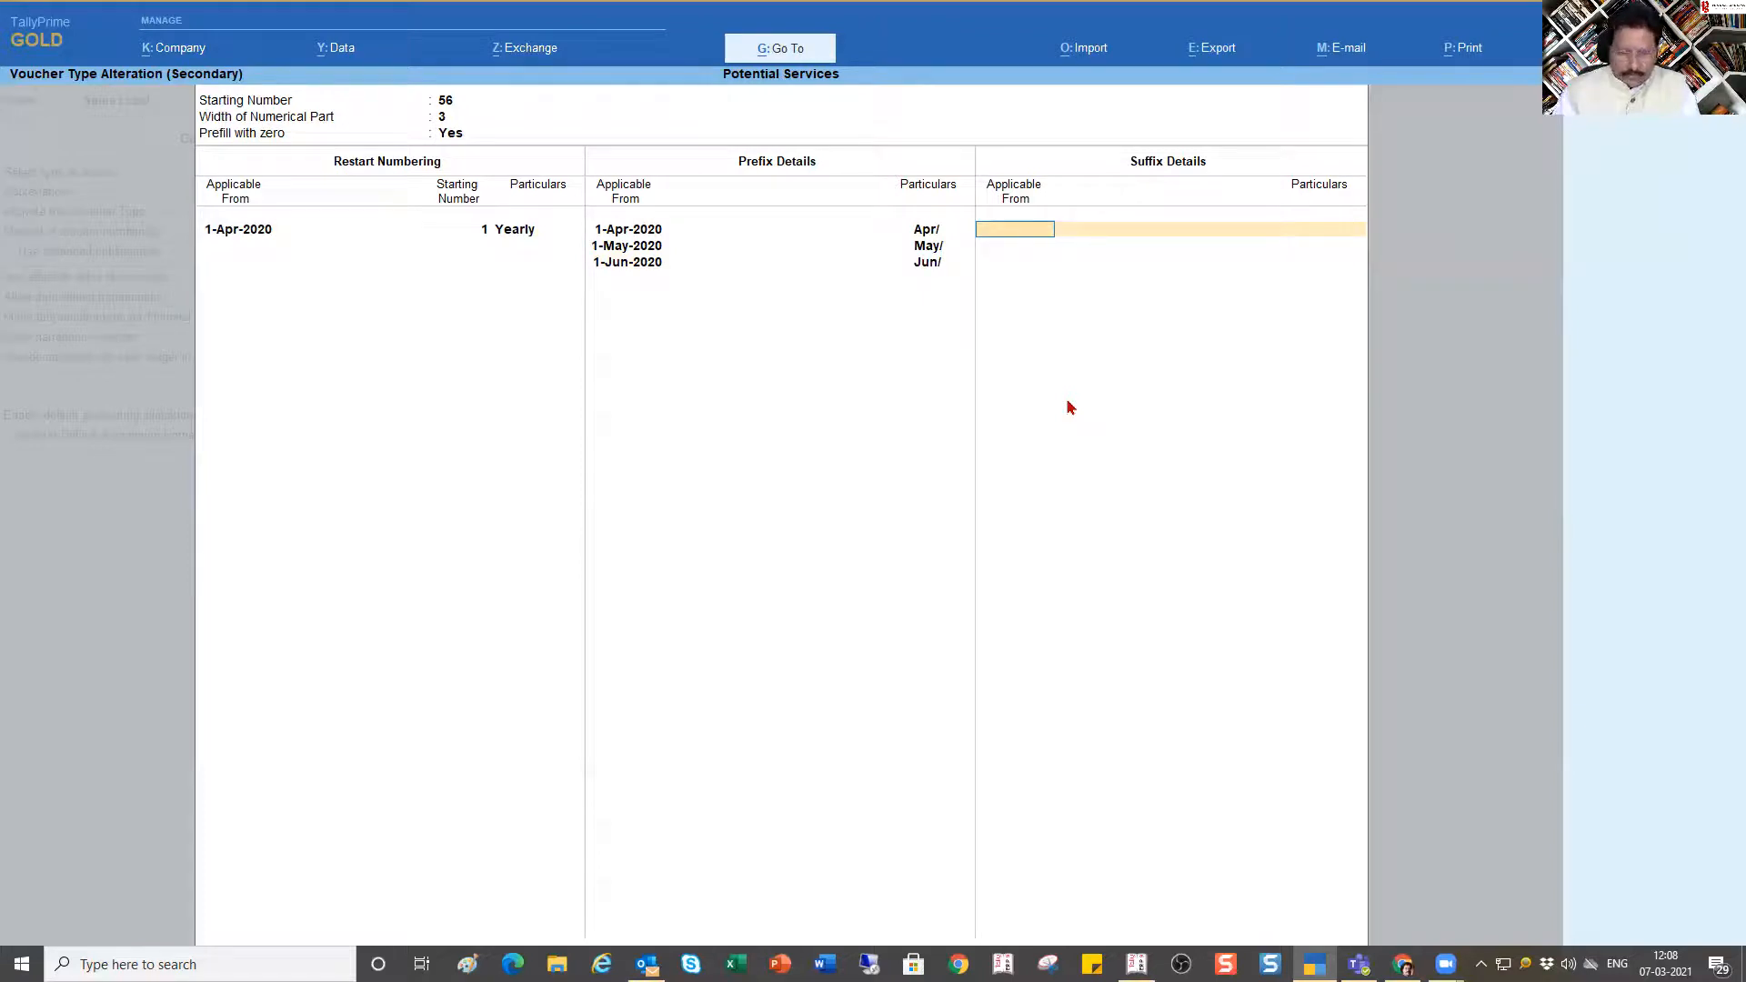
pyautogui.write('-4')
pyautogui.press('Return')
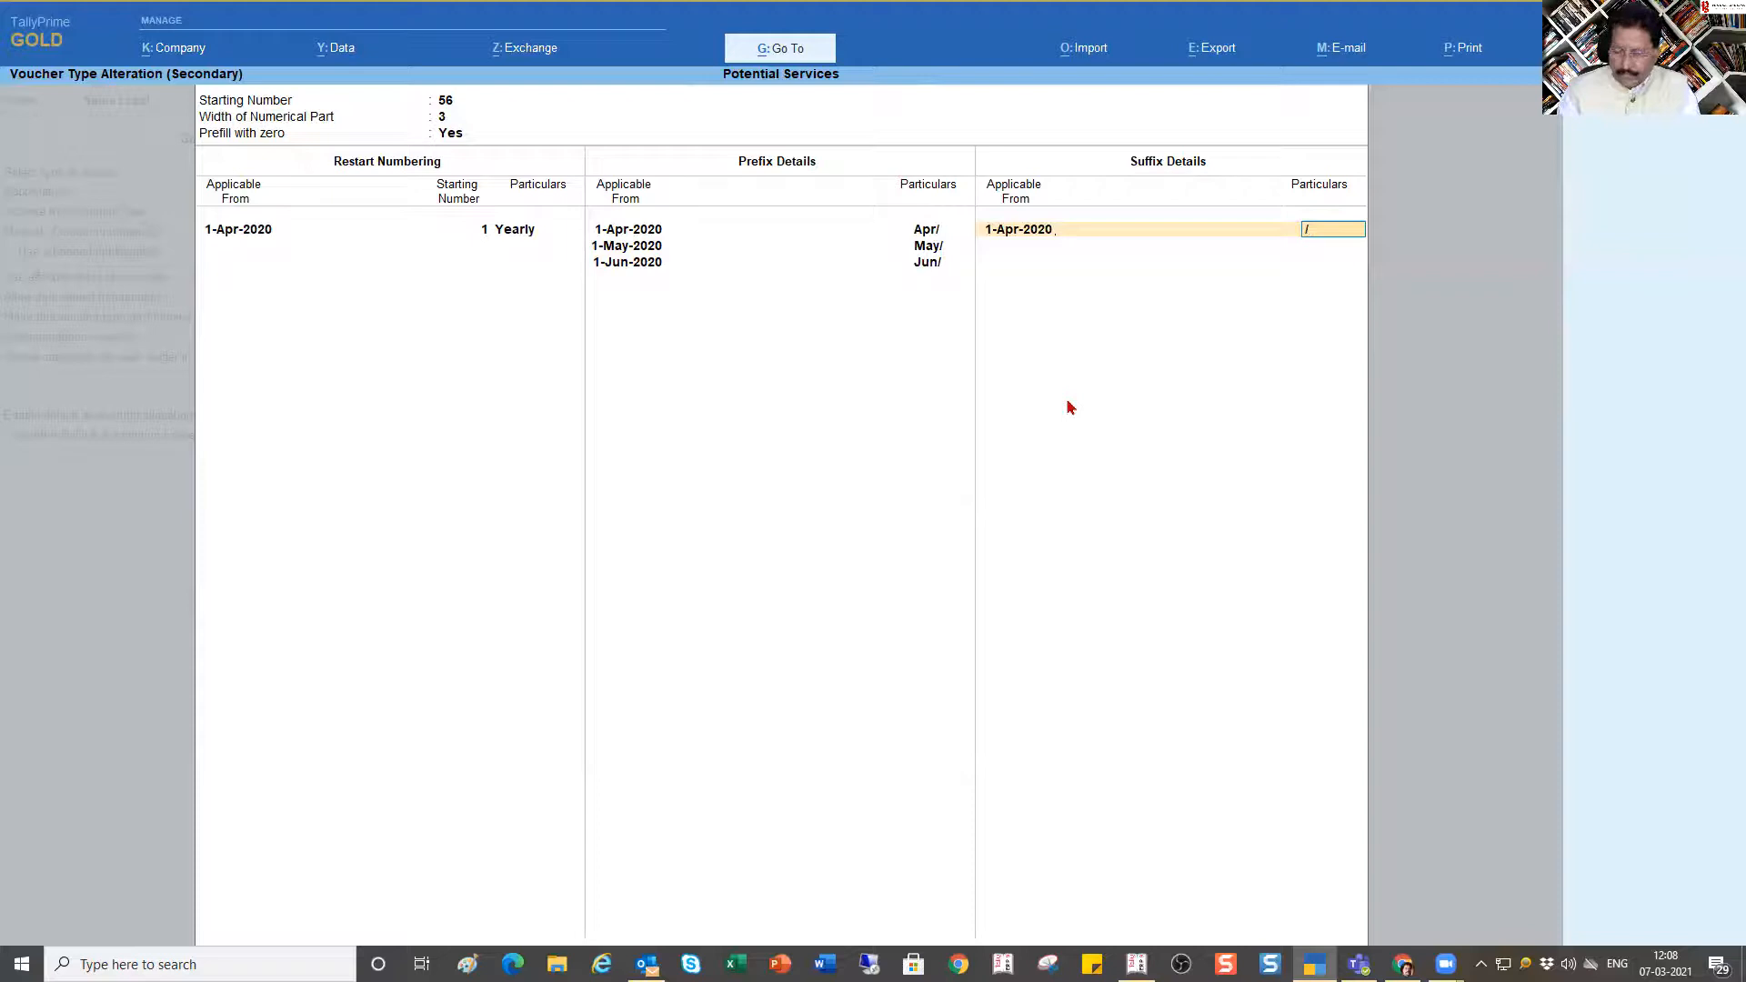
pyautogui.write('20-21')
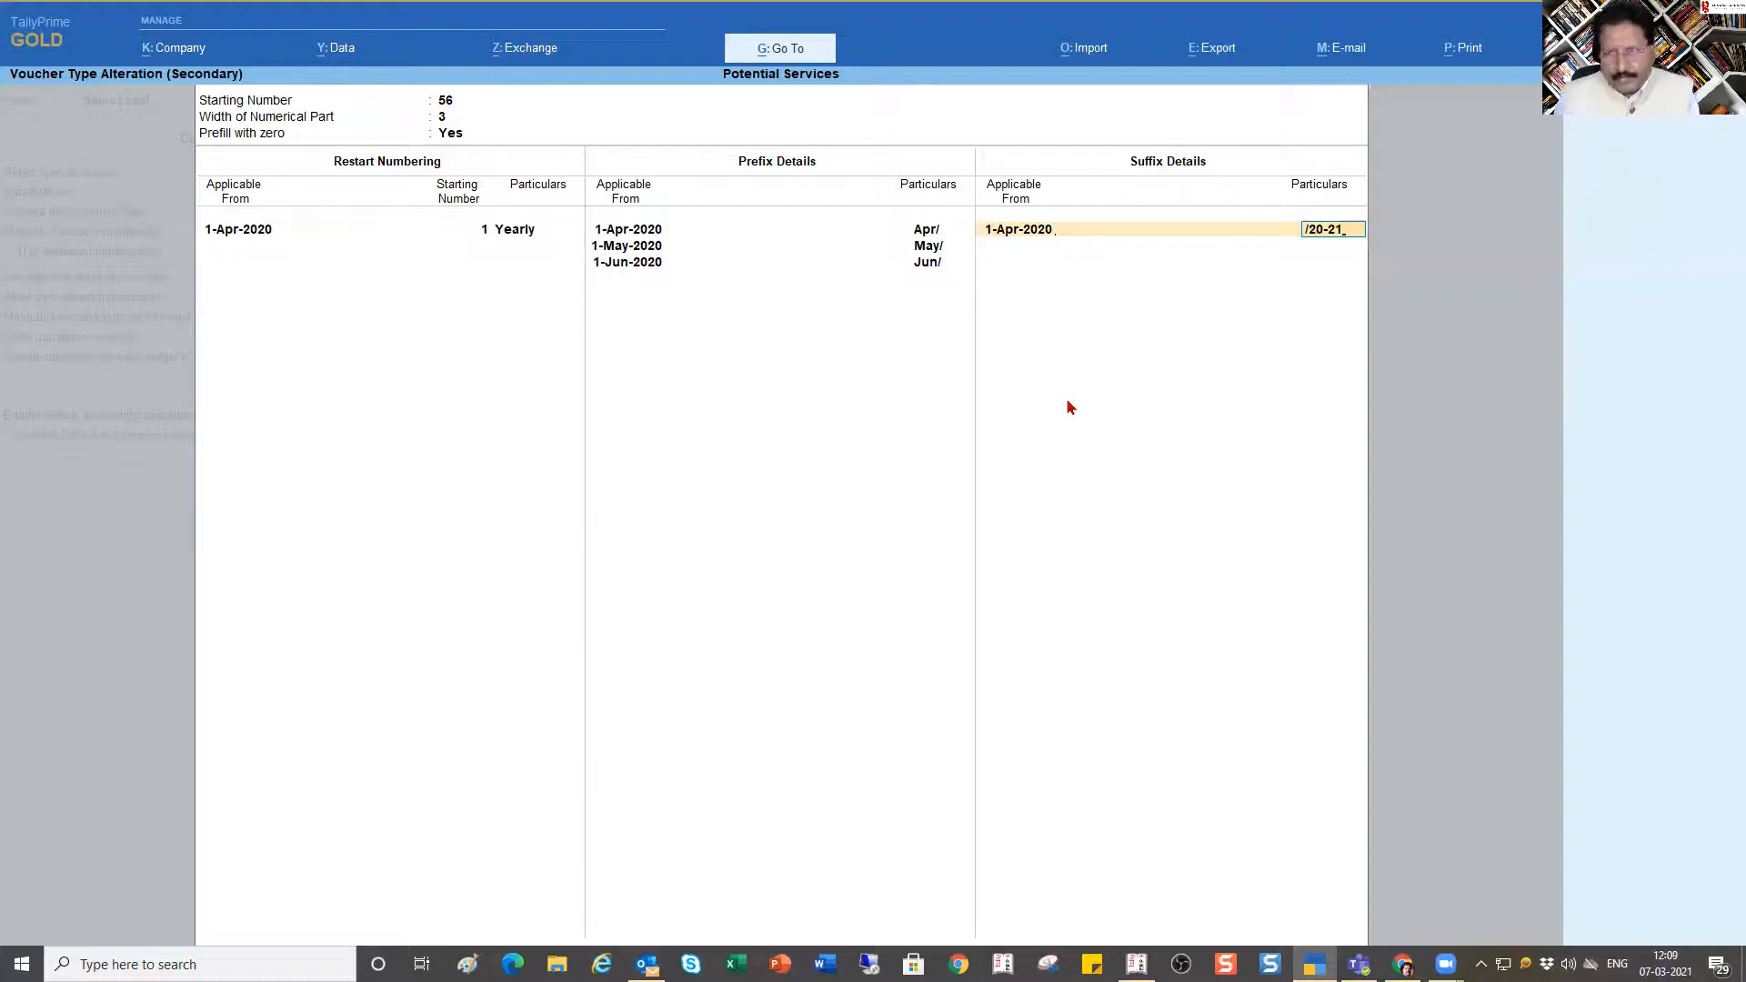
pyautogui.press('Return')
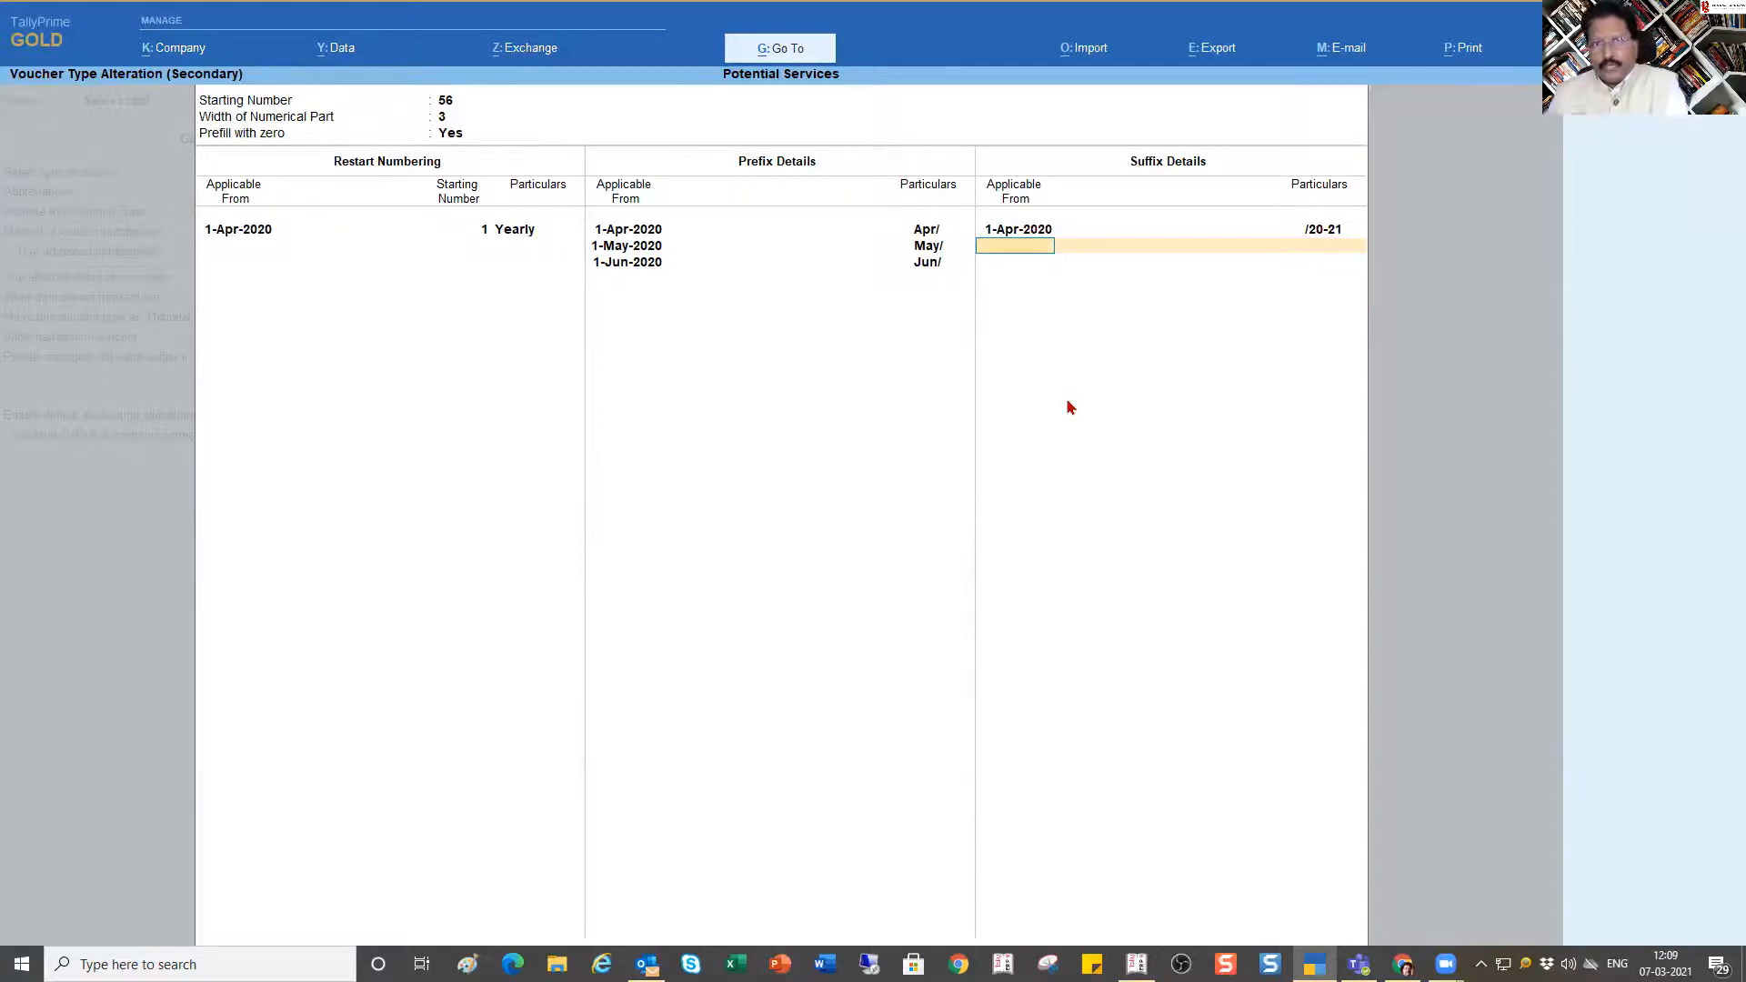
# Step: Add a second suffix entry applicable from 1-Apr-2021 with the particulars /21-22
pyautogui.write('-4-21')
pyautogui.press('Return')
pyautogui.write('/2')
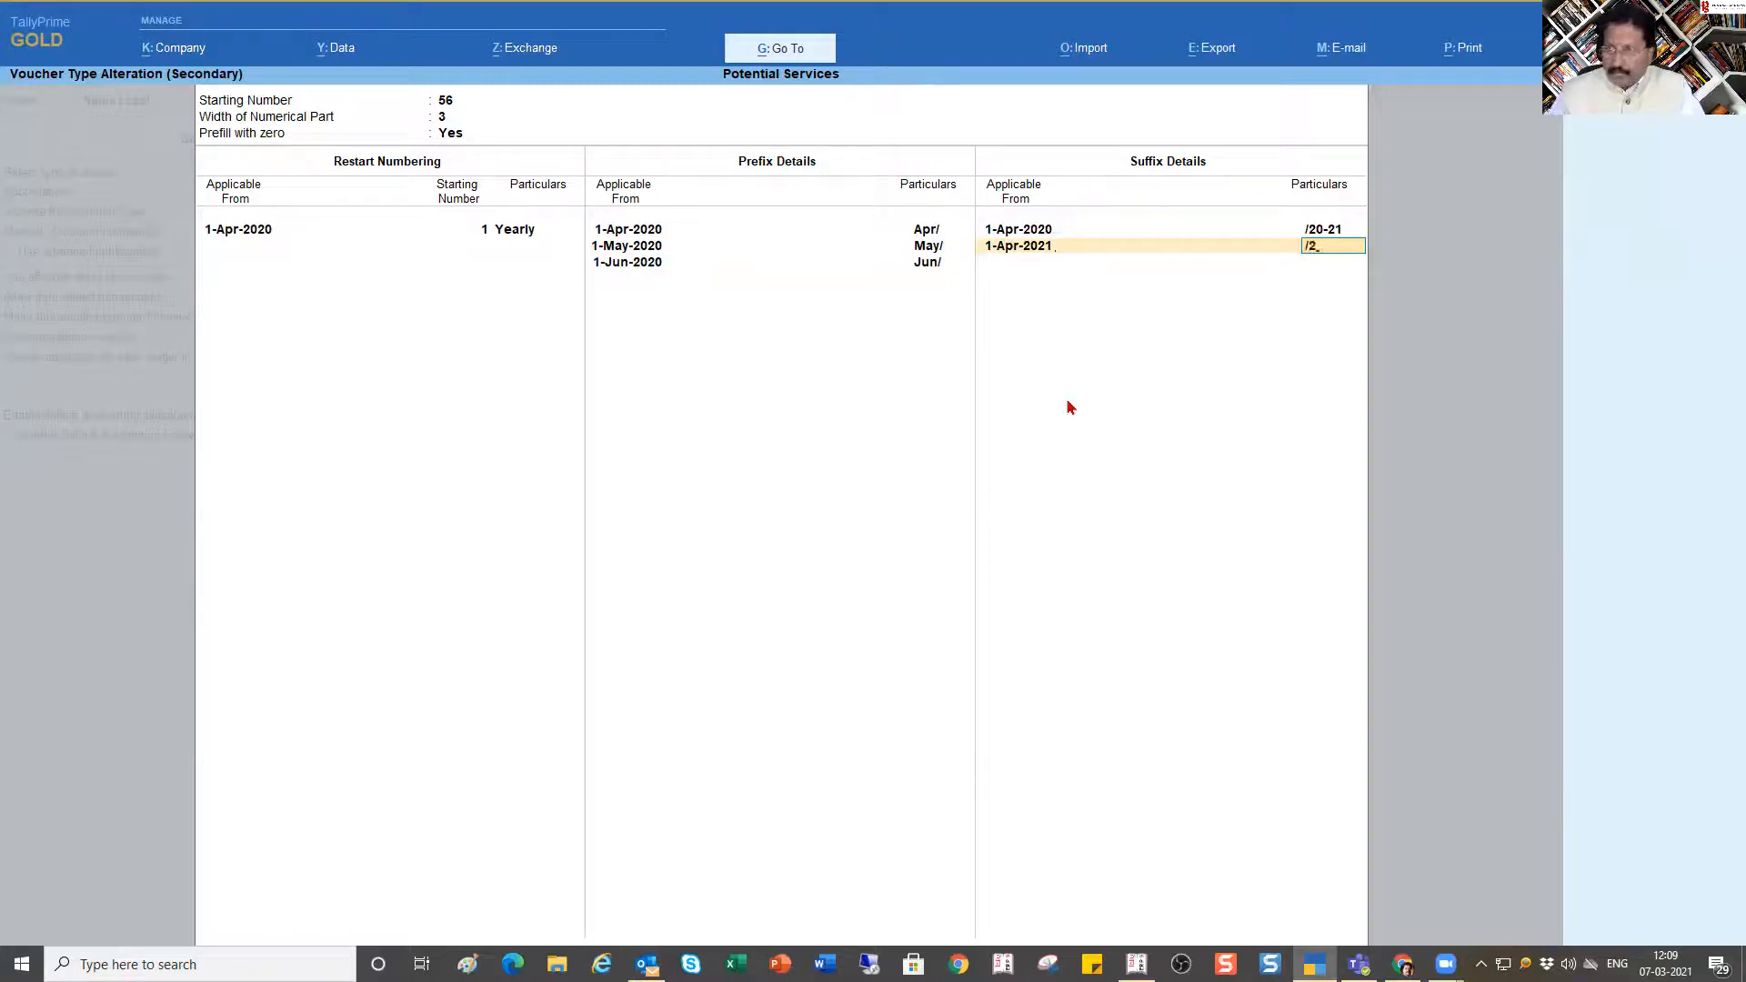
pyautogui.write('1-22')
pyautogui.press('Return')
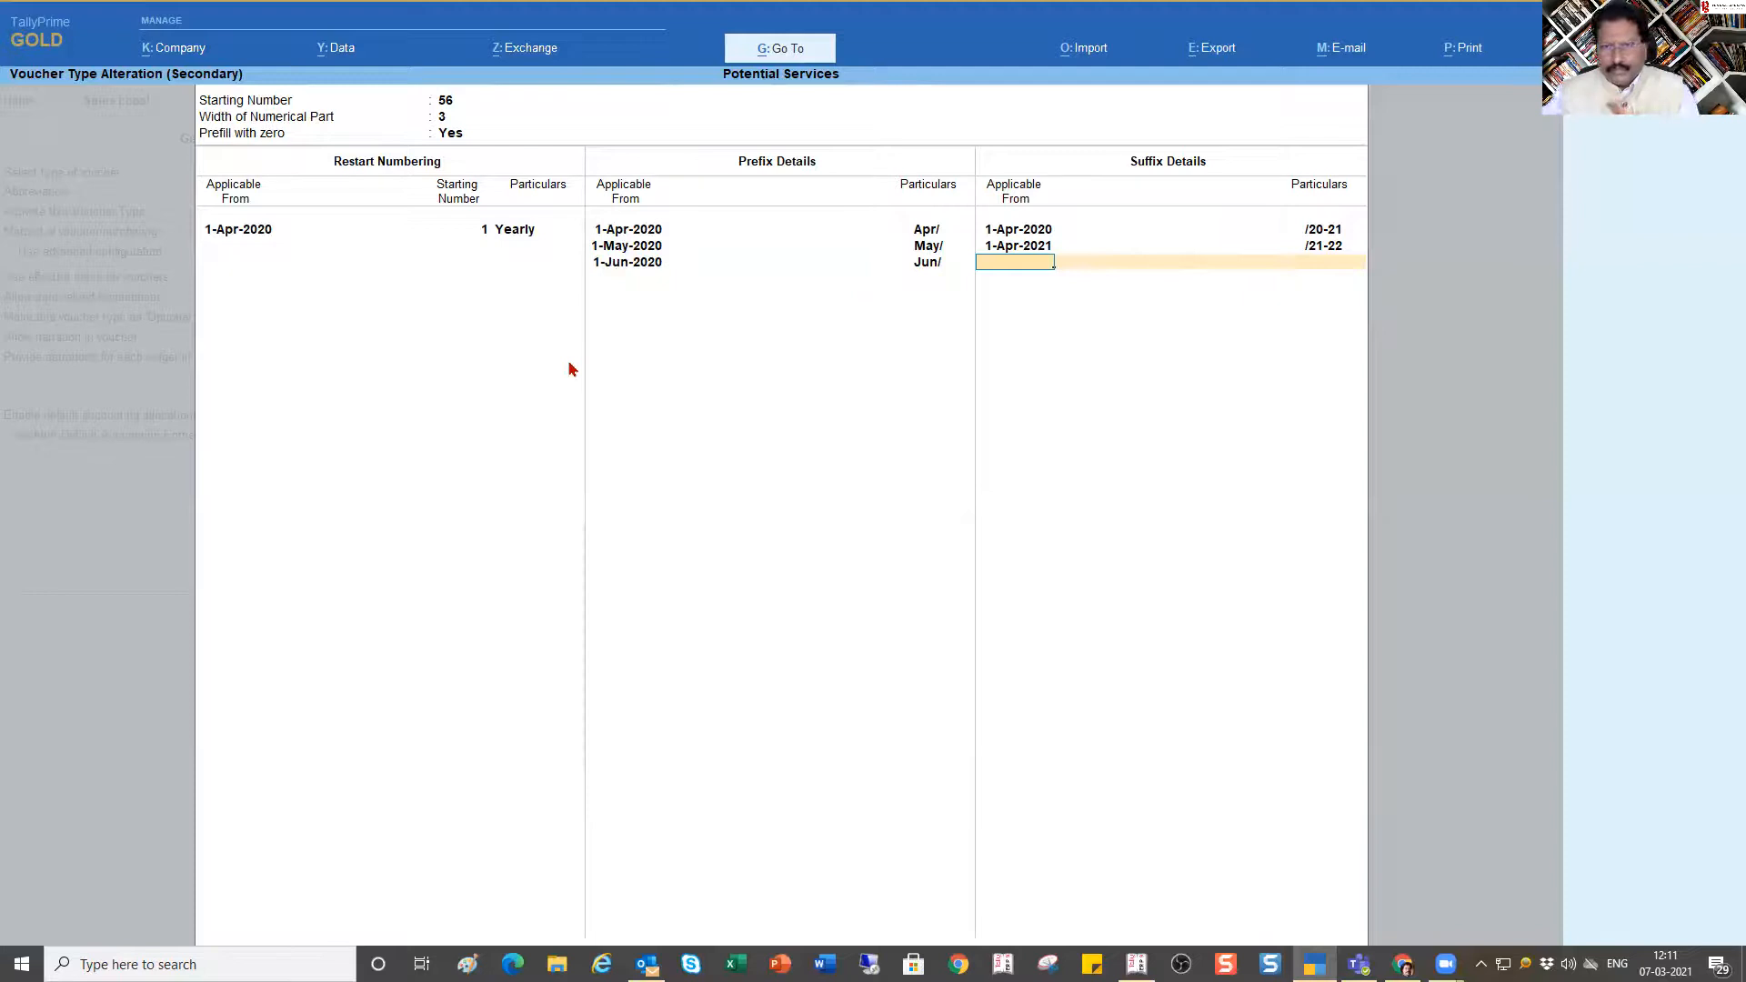
# Step: Finish the list of suffix entries and close the Sales Local voucher type alteration
pyautogui.press('Return')
pyautogui.press('Return')
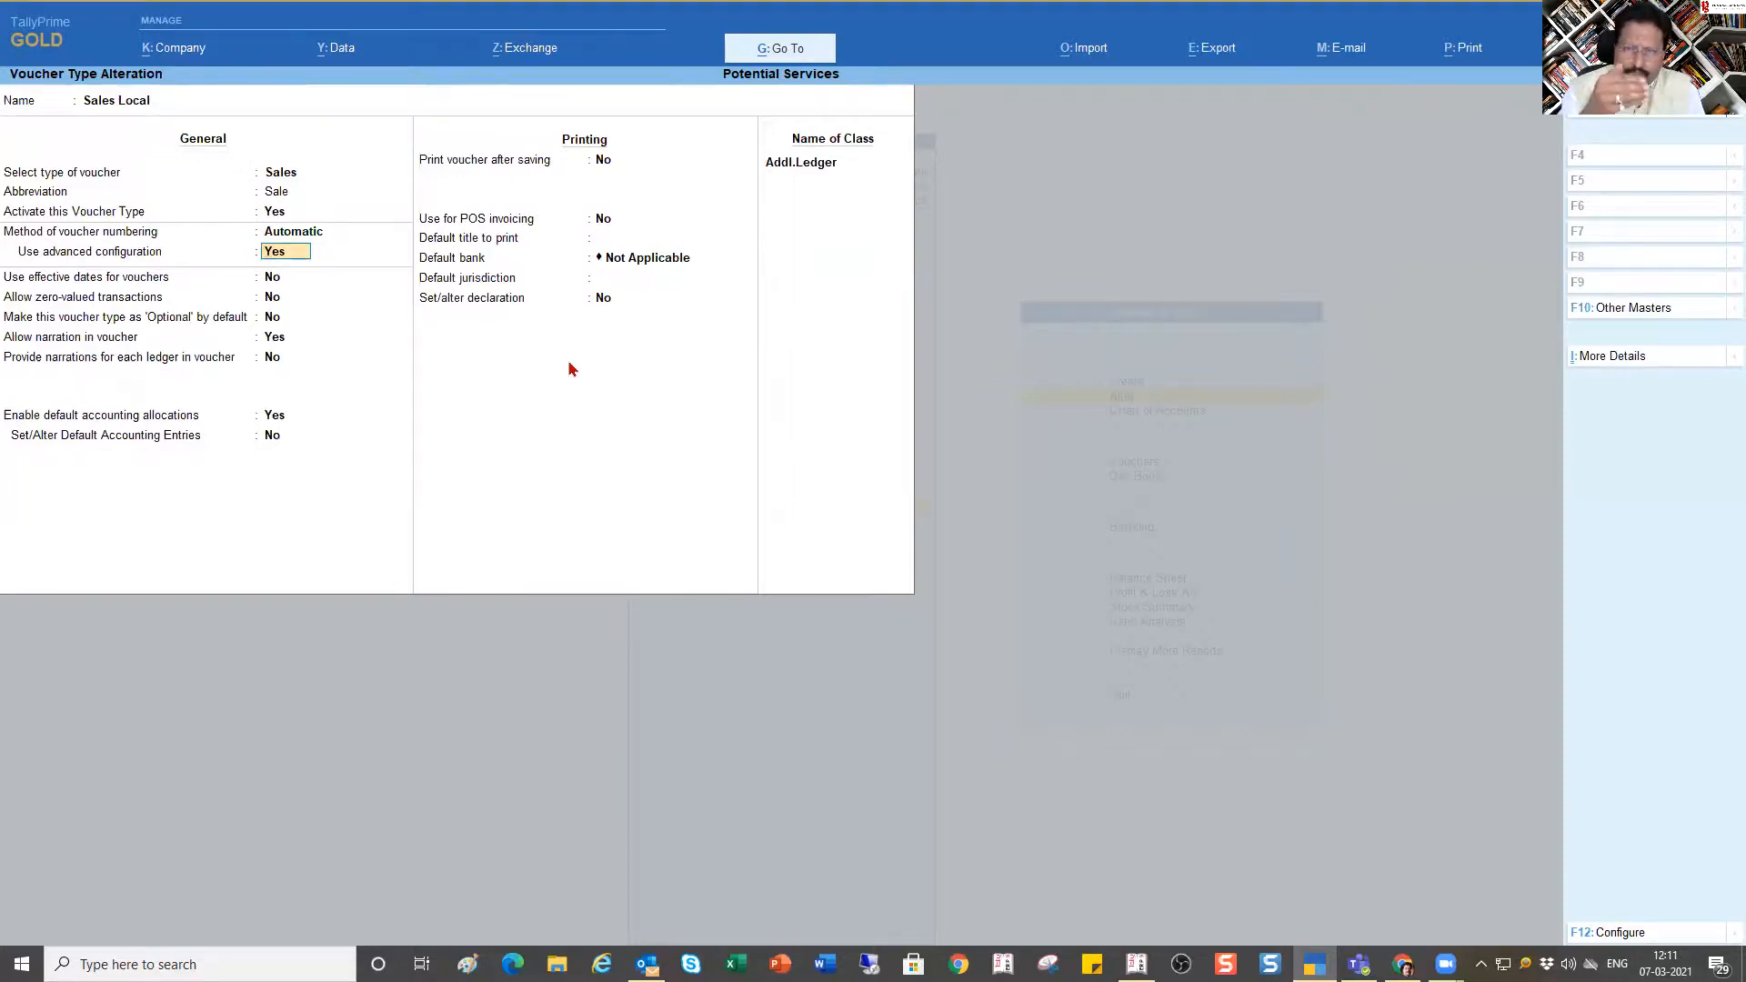
pyautogui.press('space')
pyautogui.hotkey('ctrl', 'a')
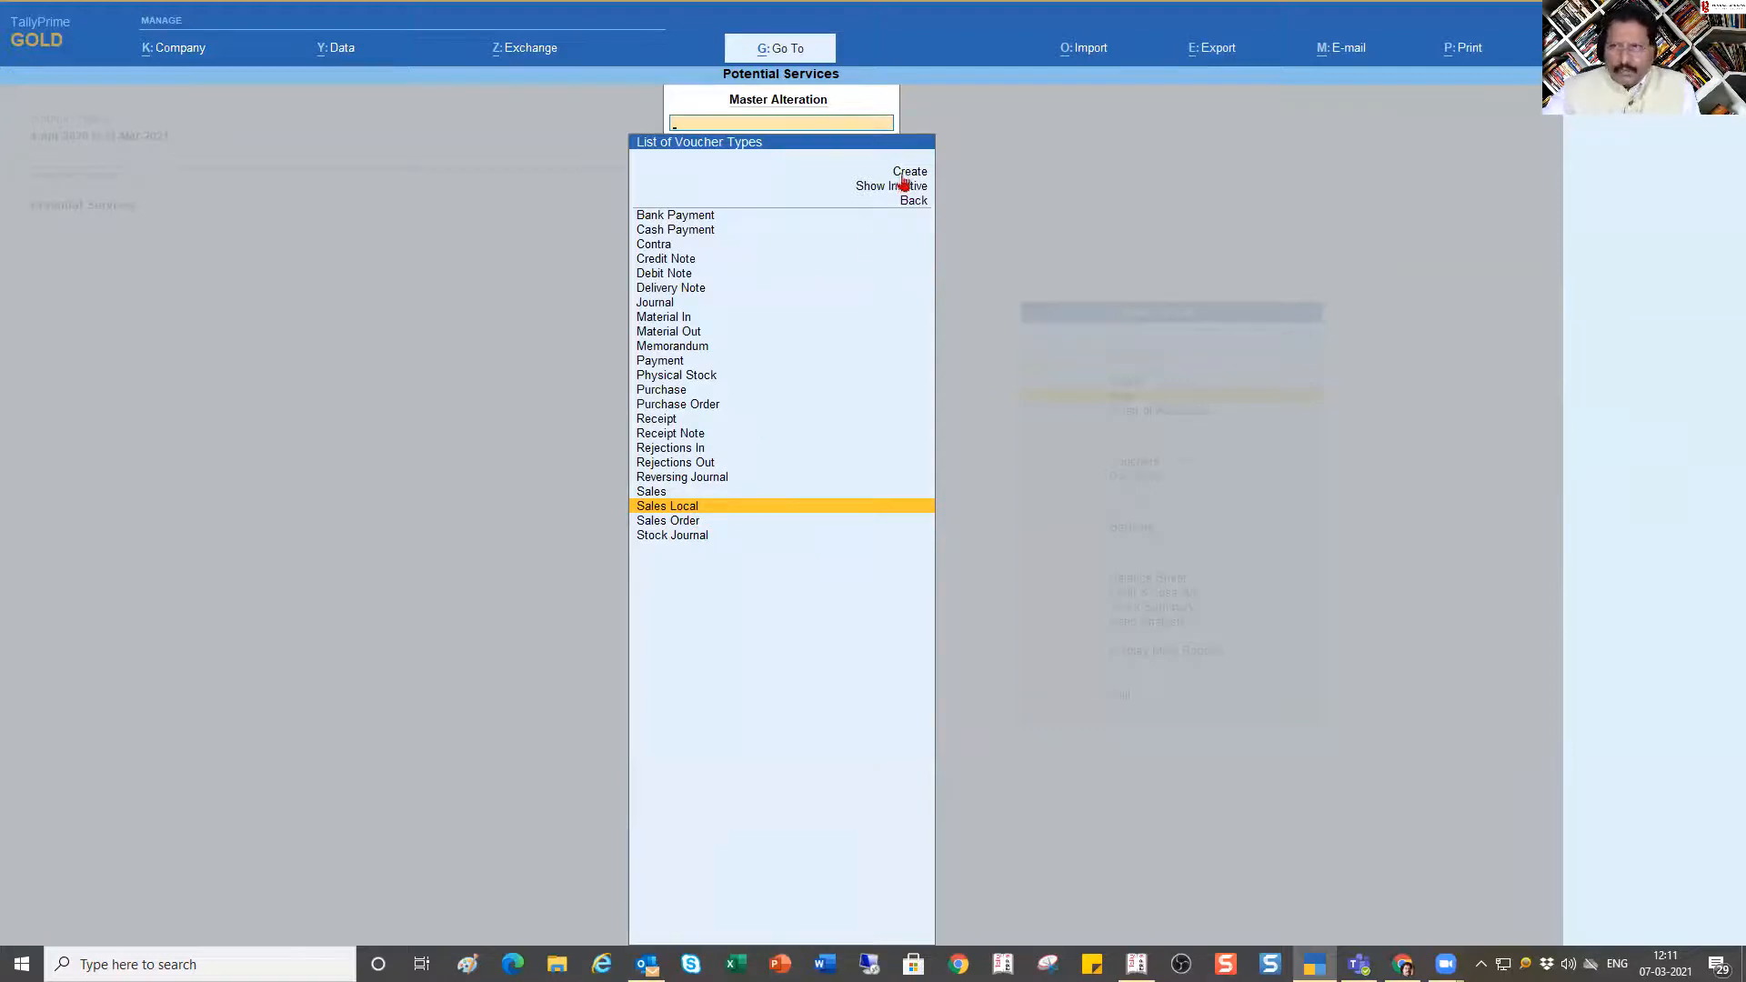
# Step: Start a new voucher type named Sales-1 with Sales as its type of voucher, keeping the default abbreviation
pyautogui.click(906, 173)
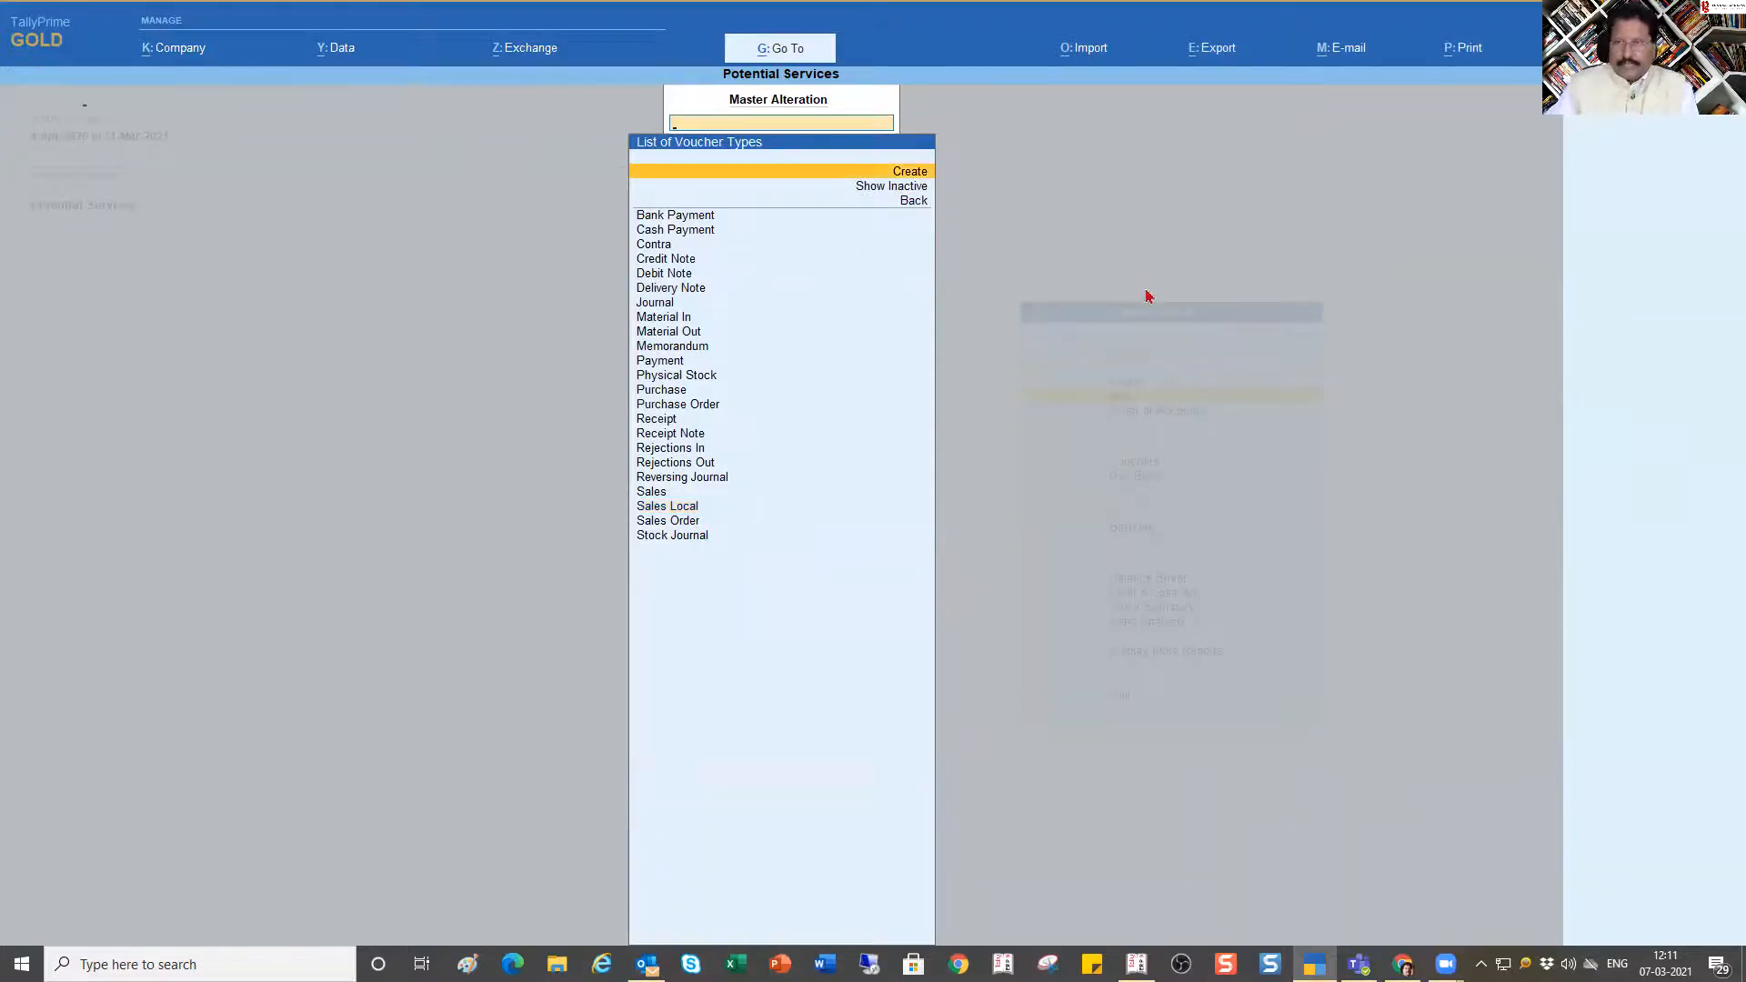
pyautogui.press('Return')
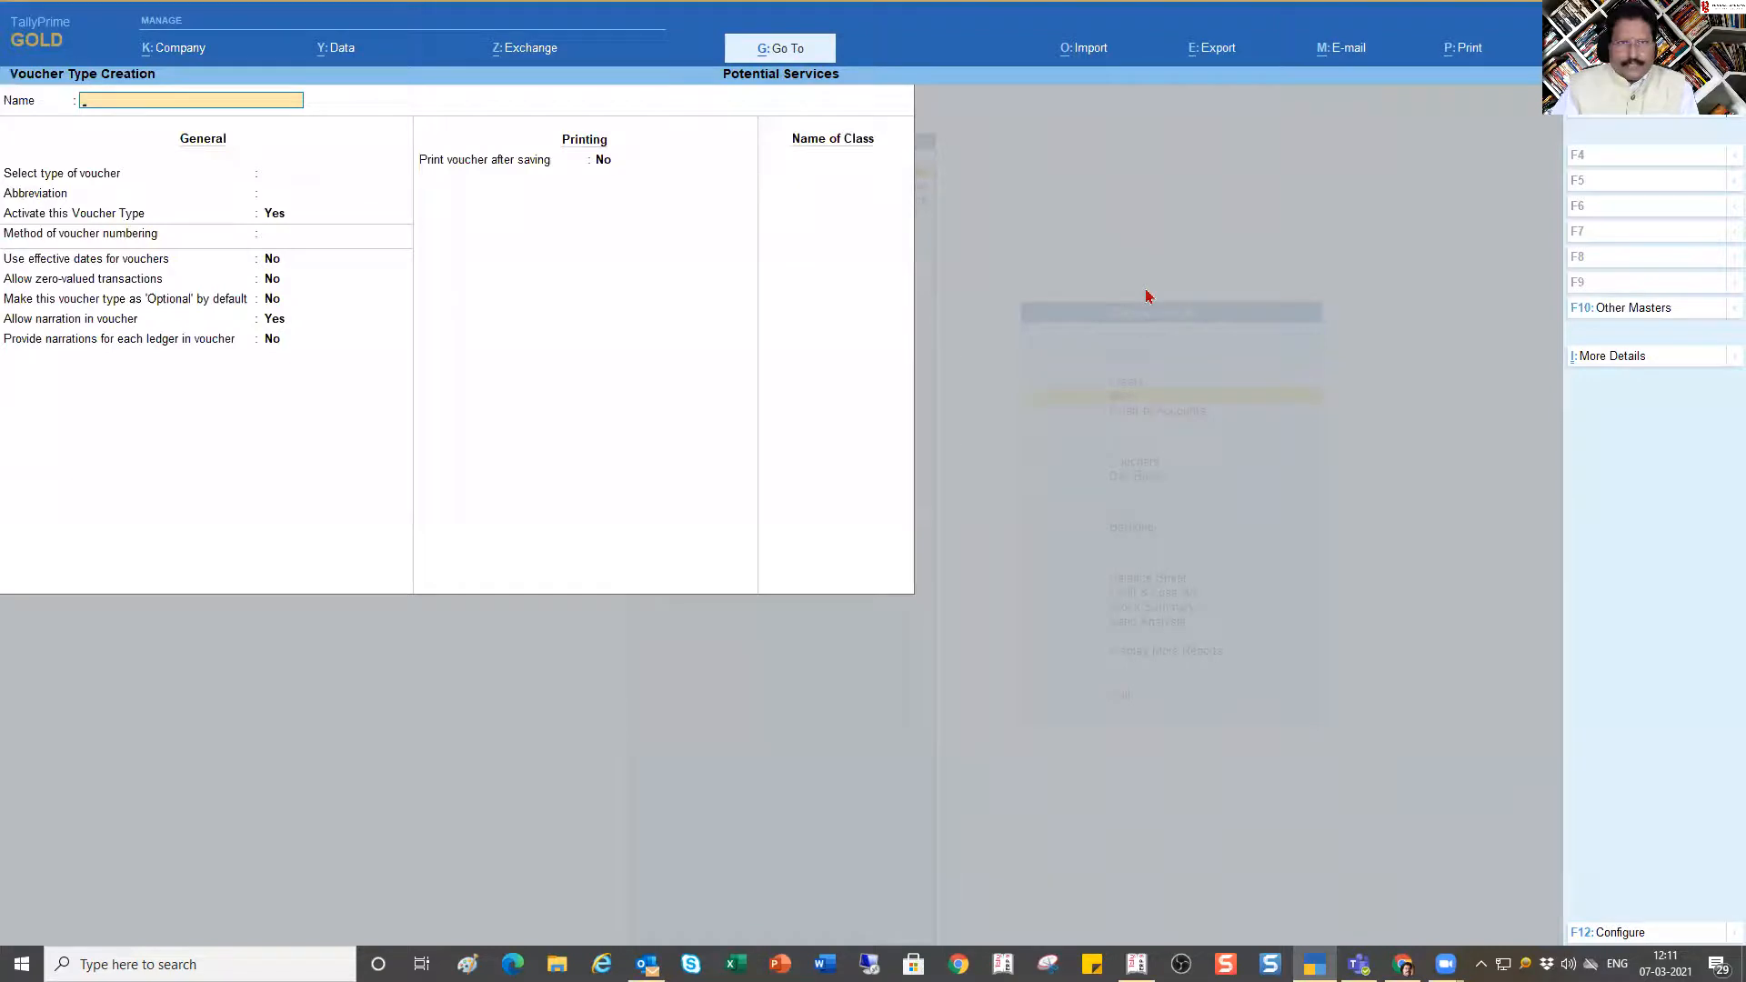
pyautogui.write('Sales-1')
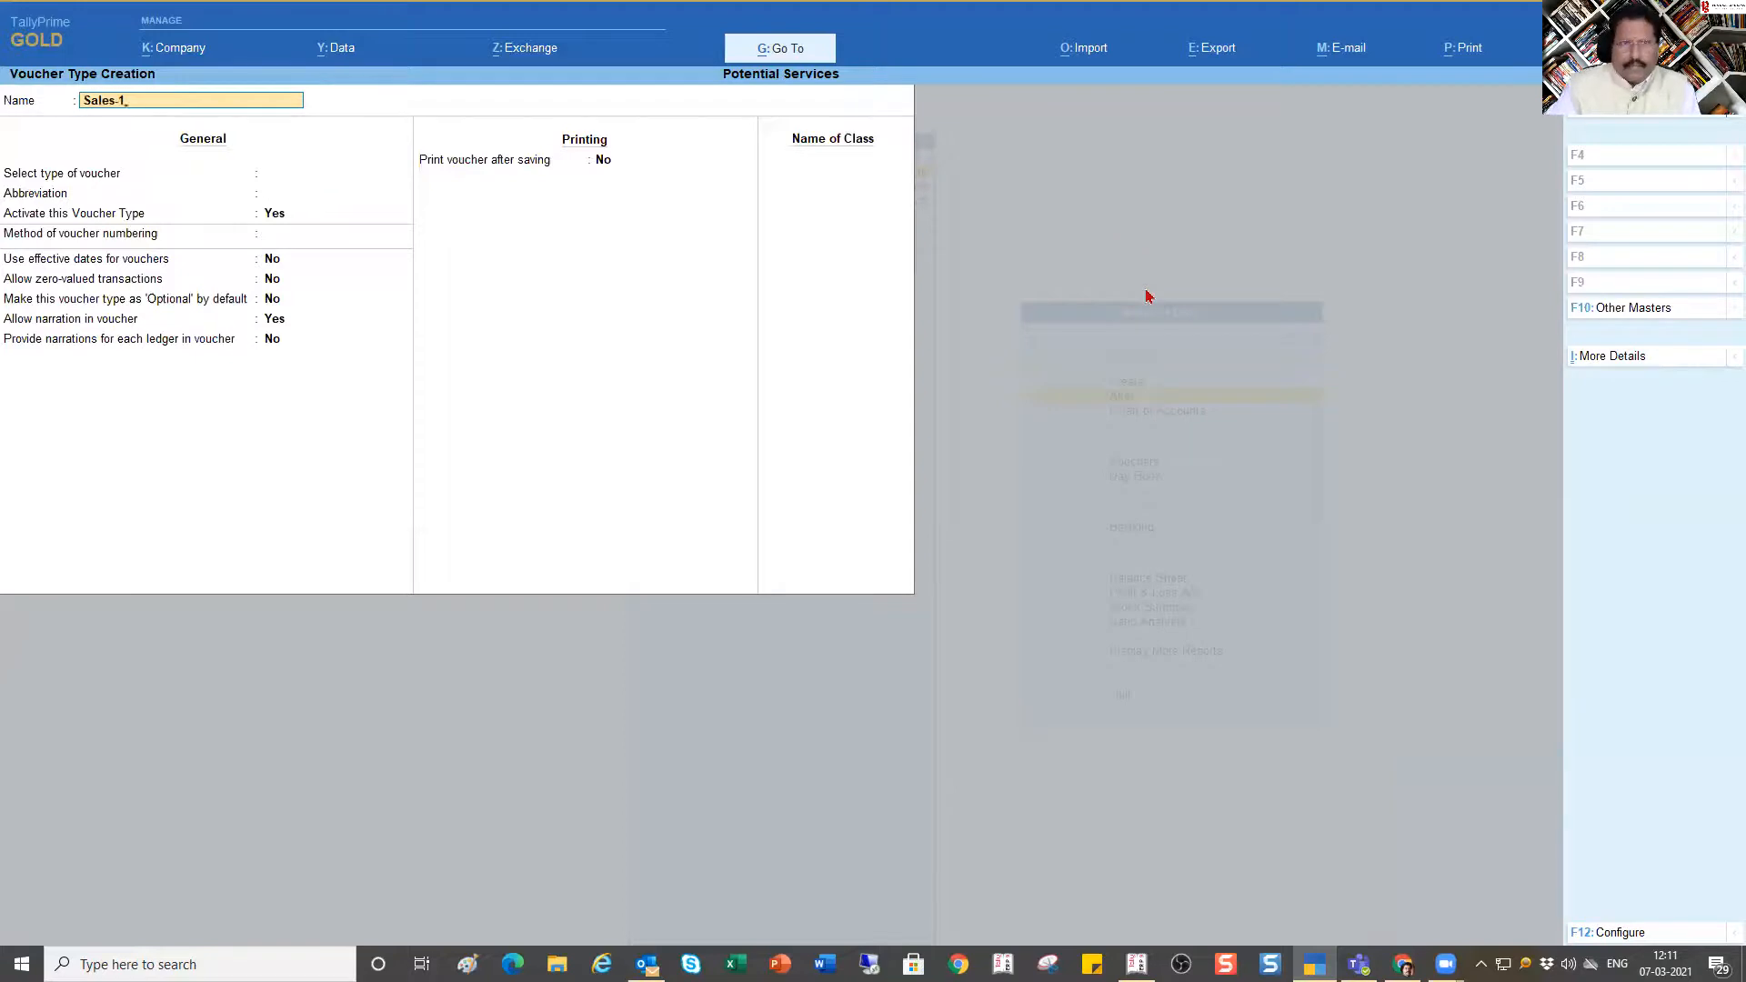
pyautogui.press('Return')
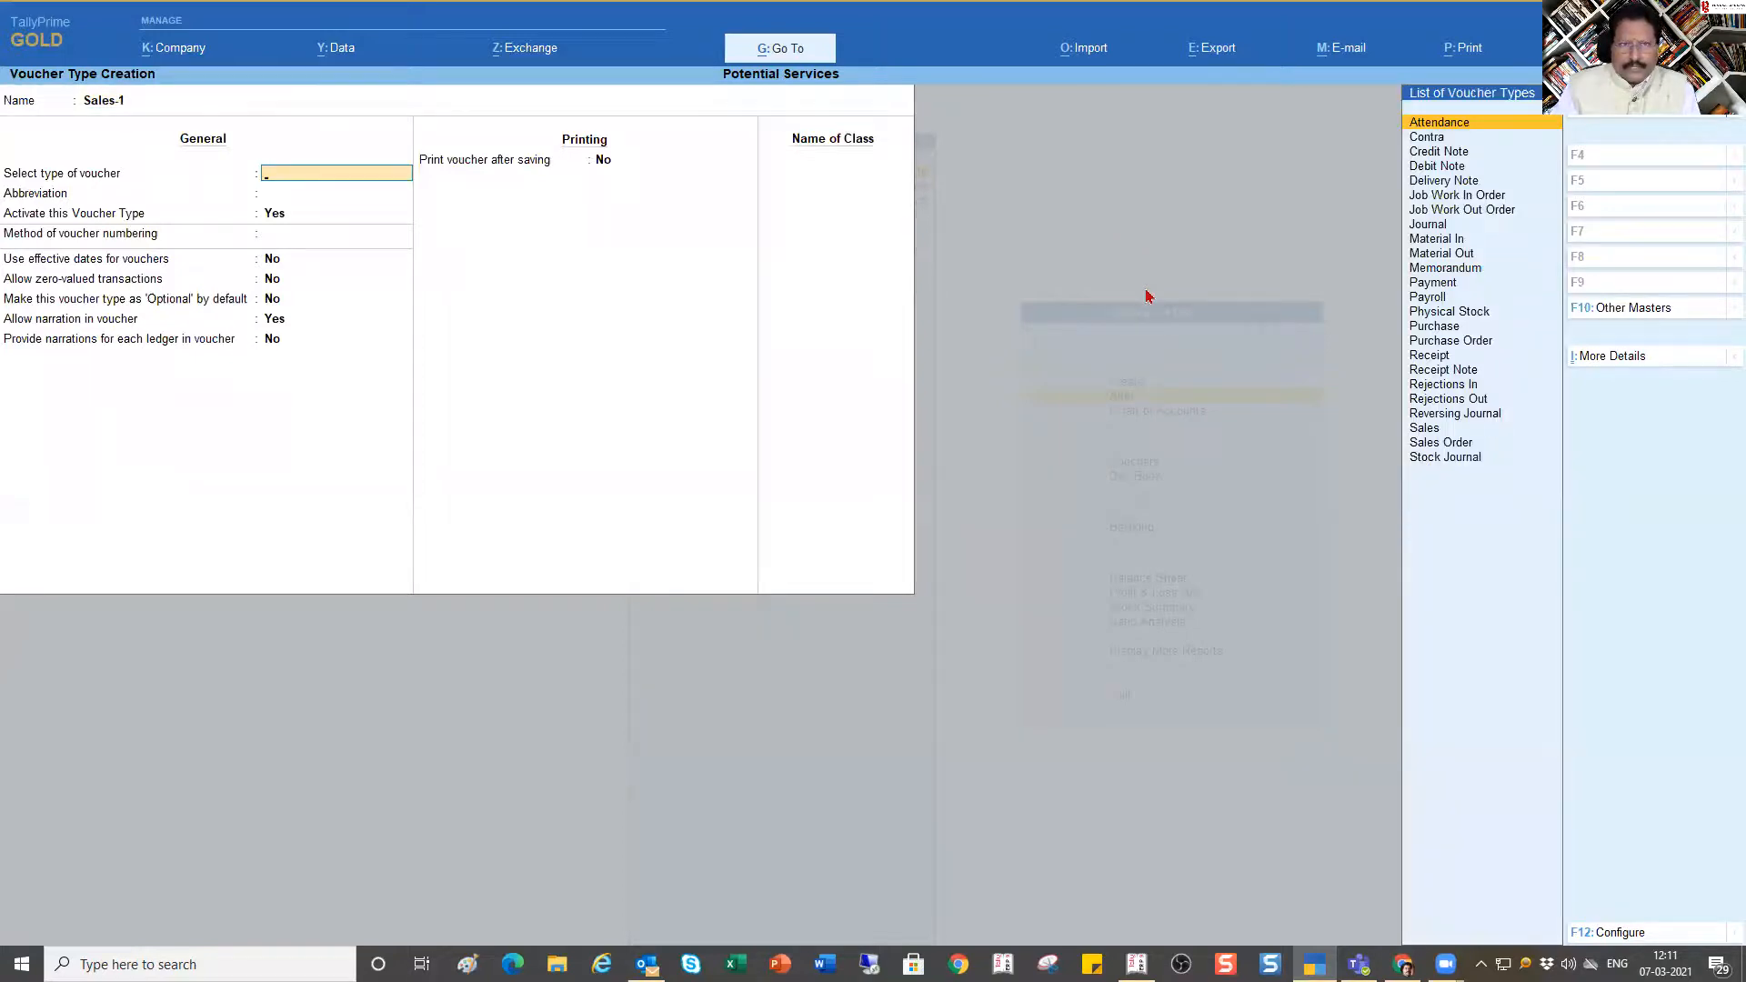
pyautogui.write('Sal')
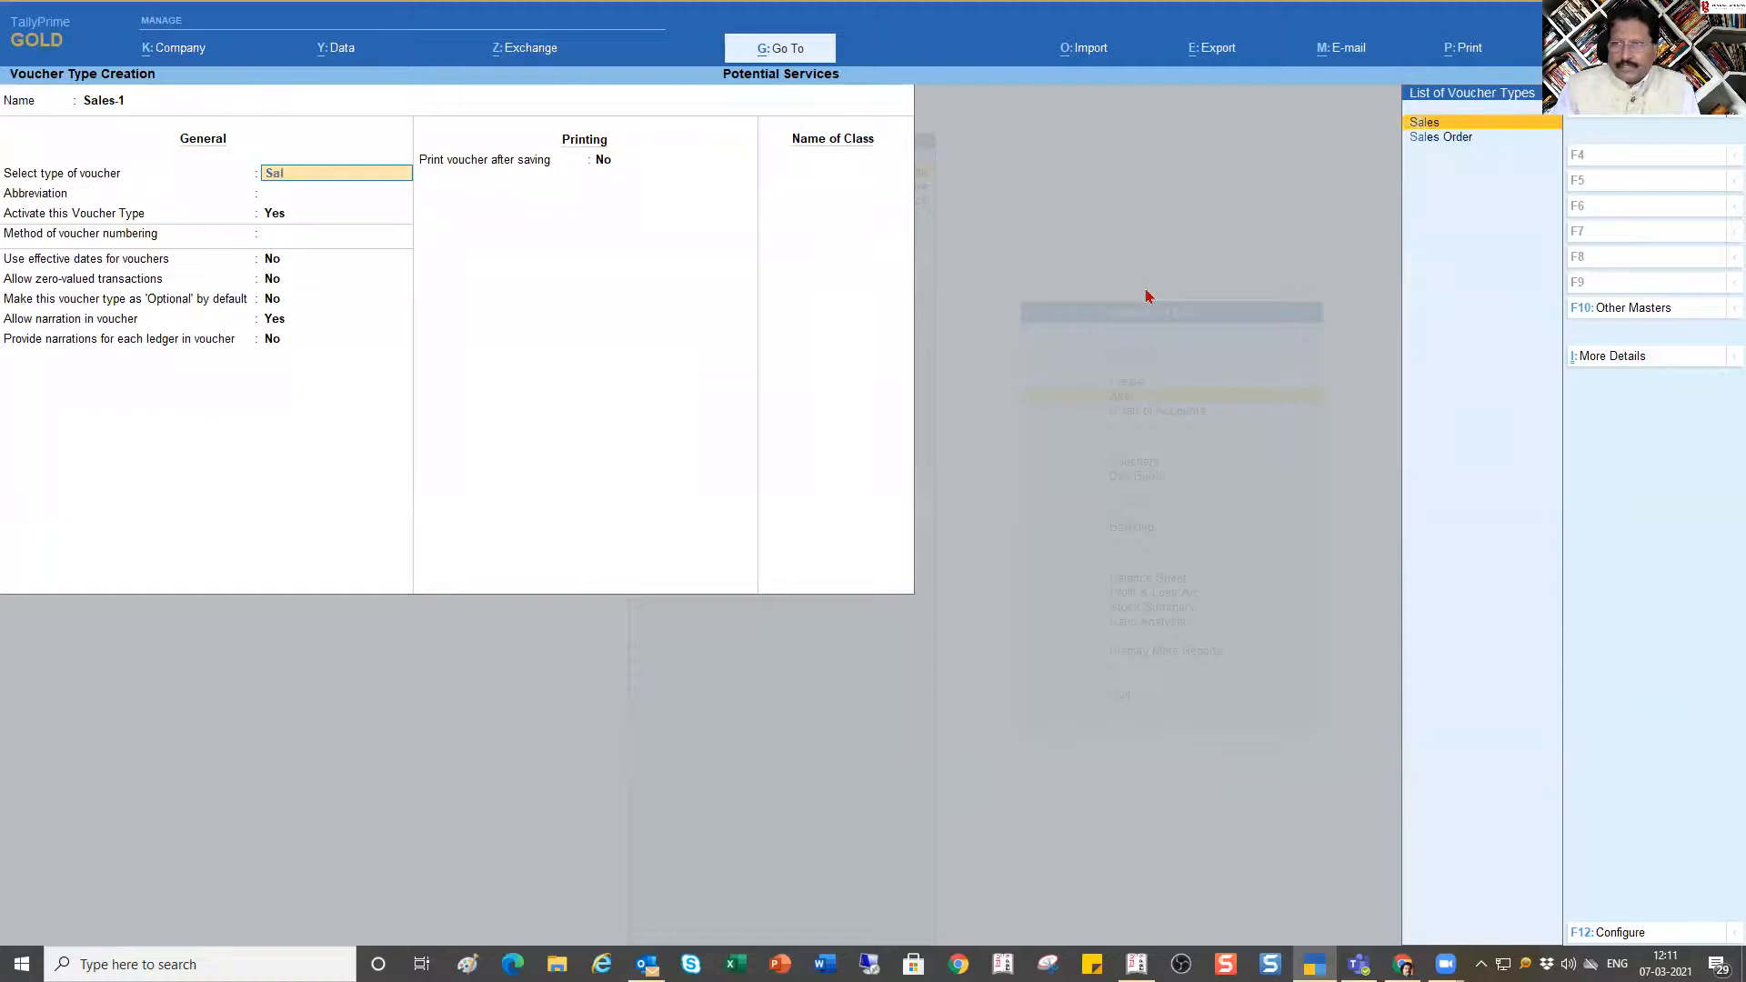
pyautogui.press('Return')
pyautogui.press('Return')
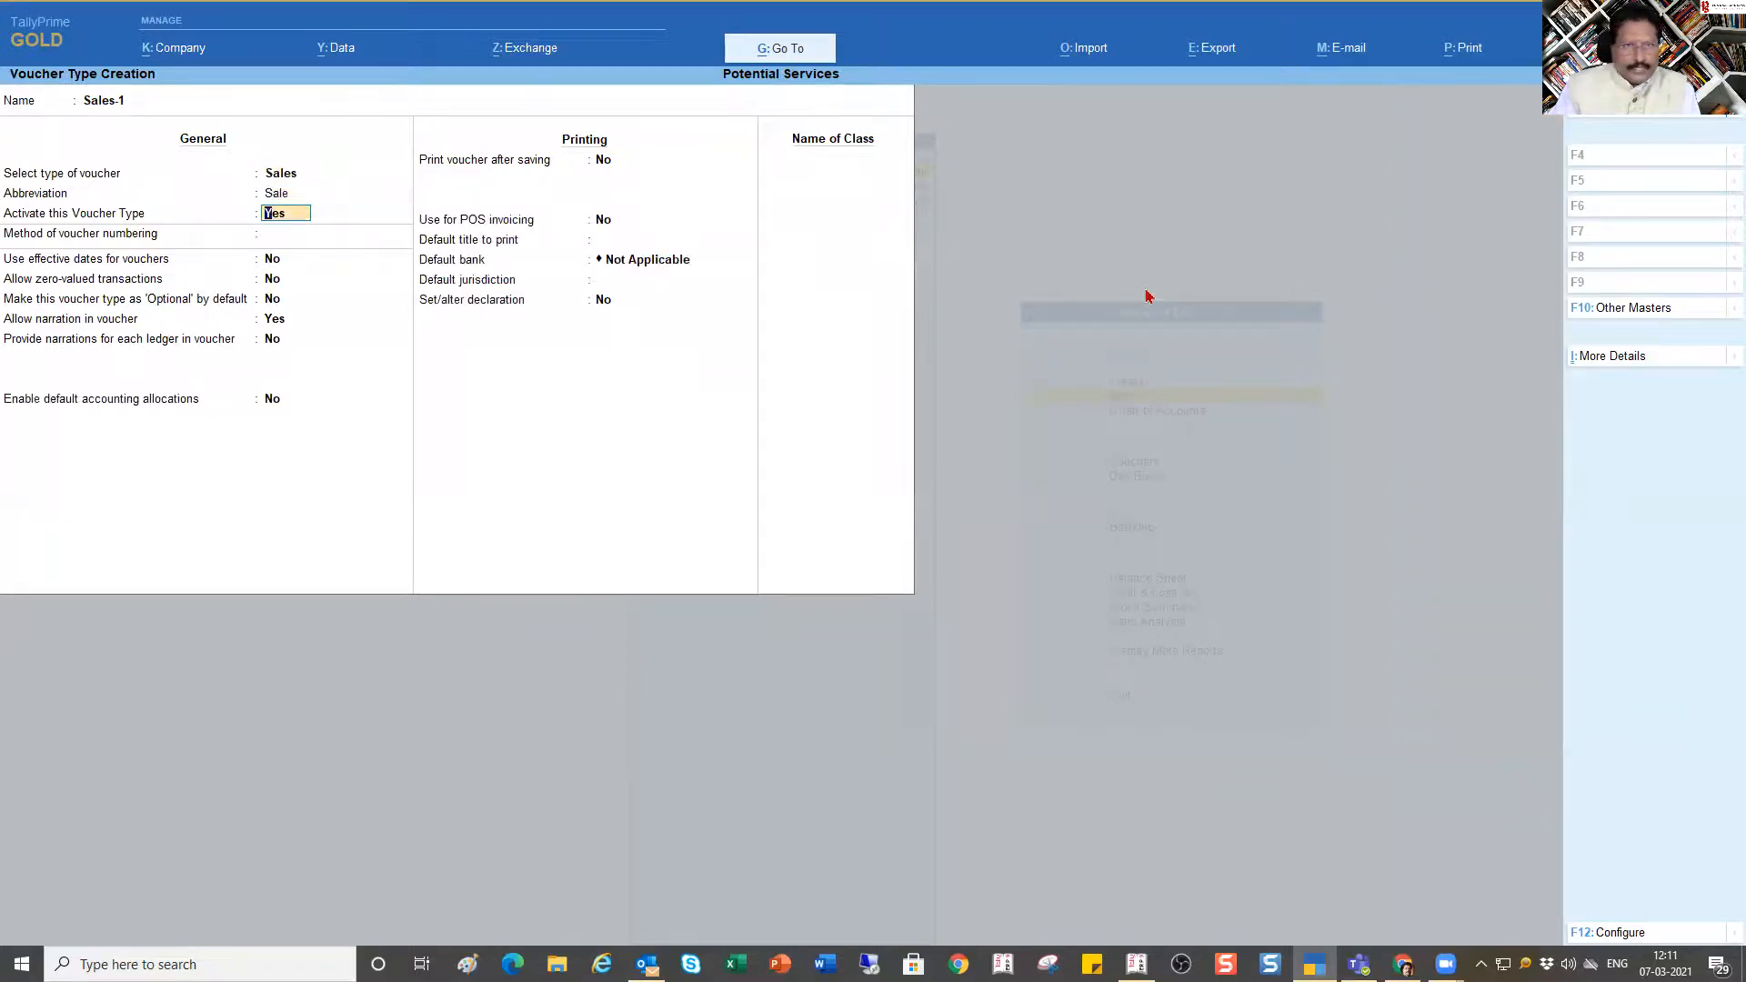
# Step: Keep Sales-1 activated, set its voucher numbering method to Automatic and enable advanced configuration
pyautogui.press('Return')
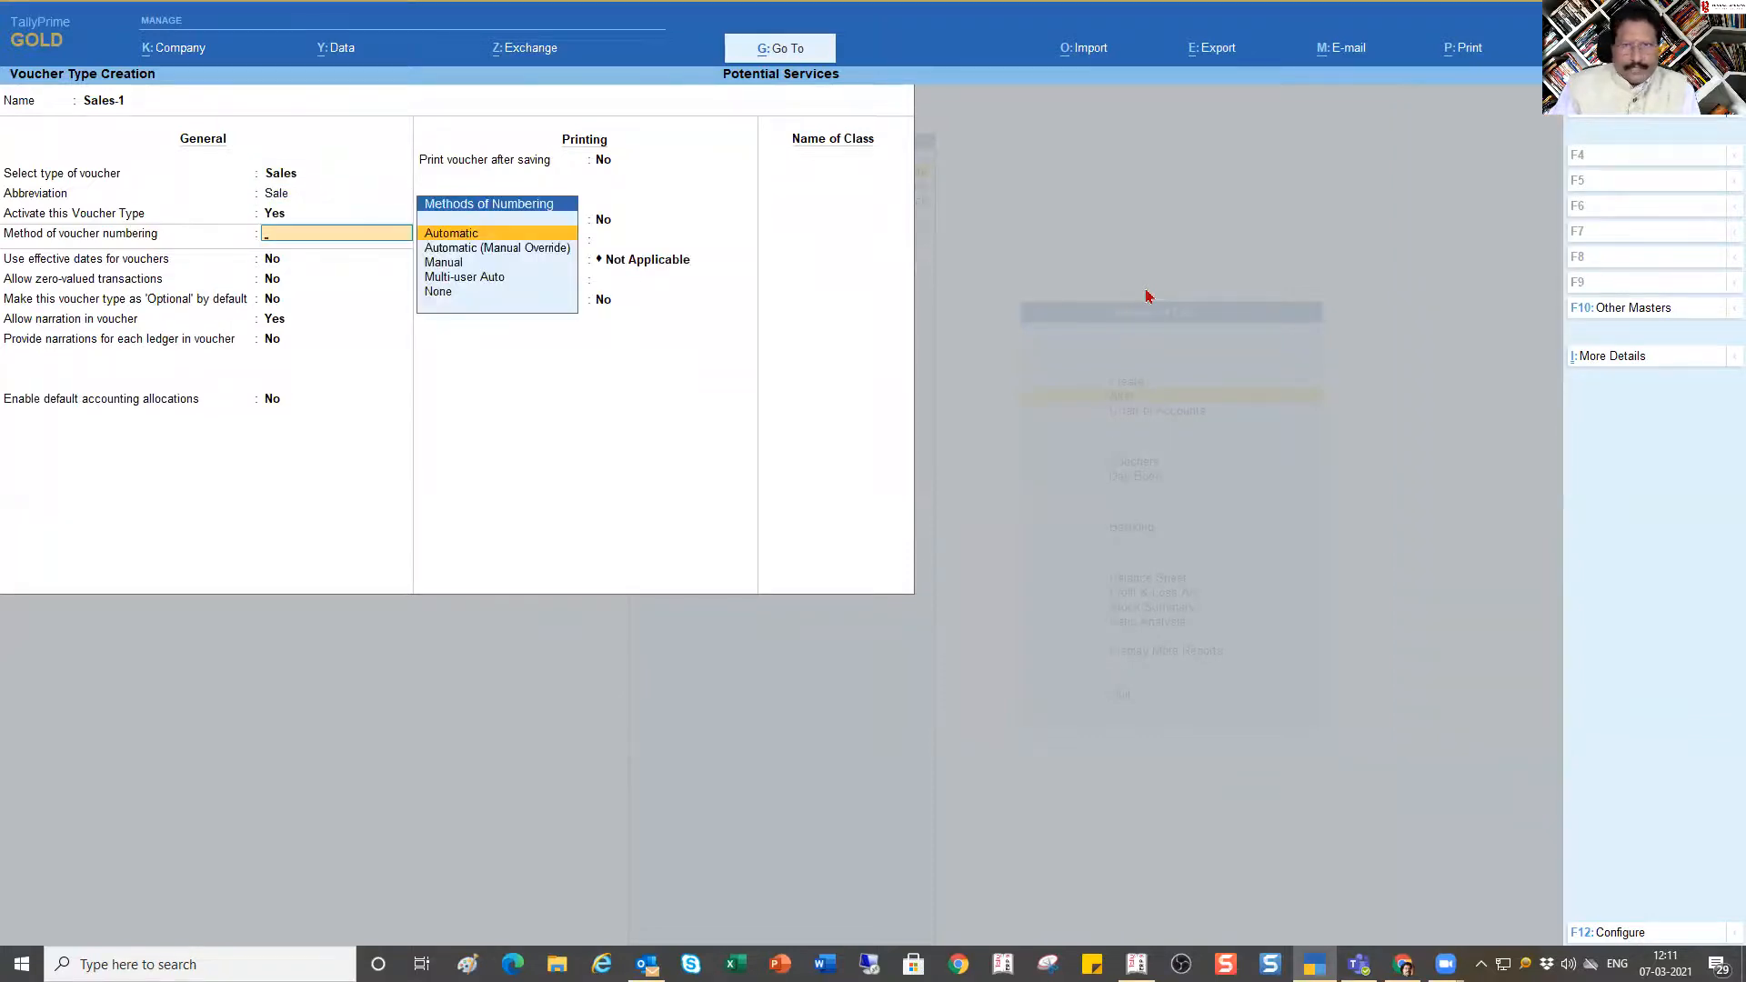
pyautogui.press('Return')
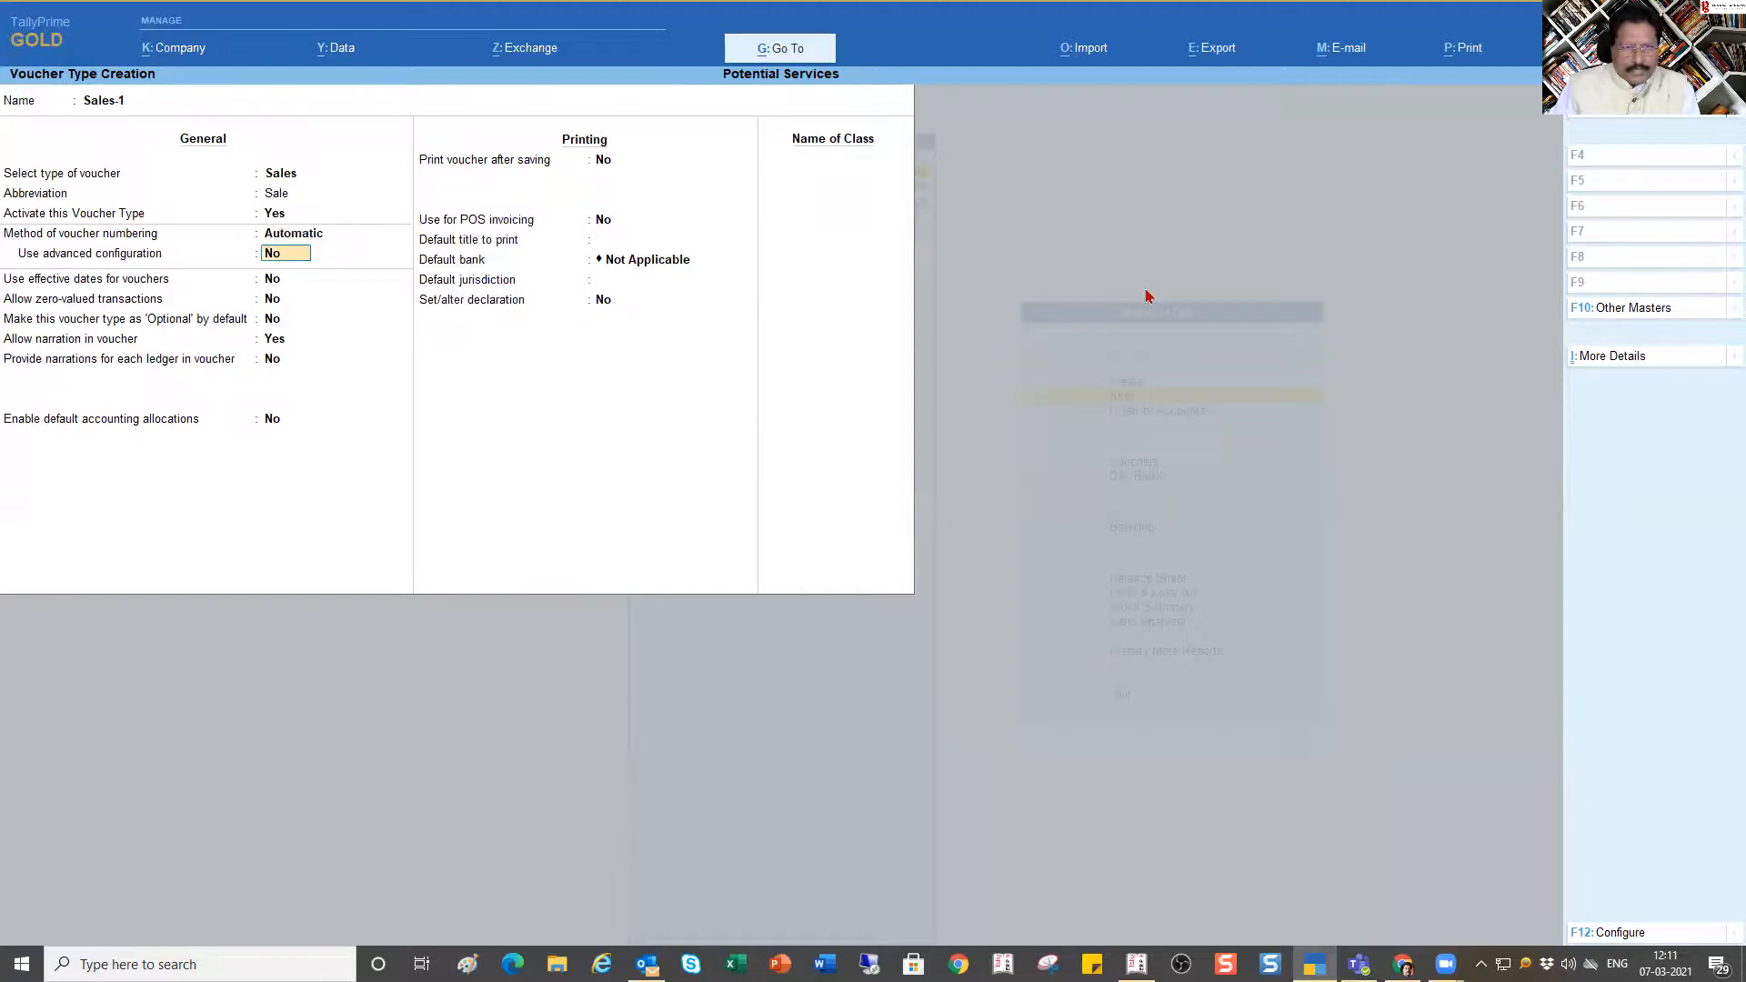
pyautogui.write('y')
pyautogui.press('Return')
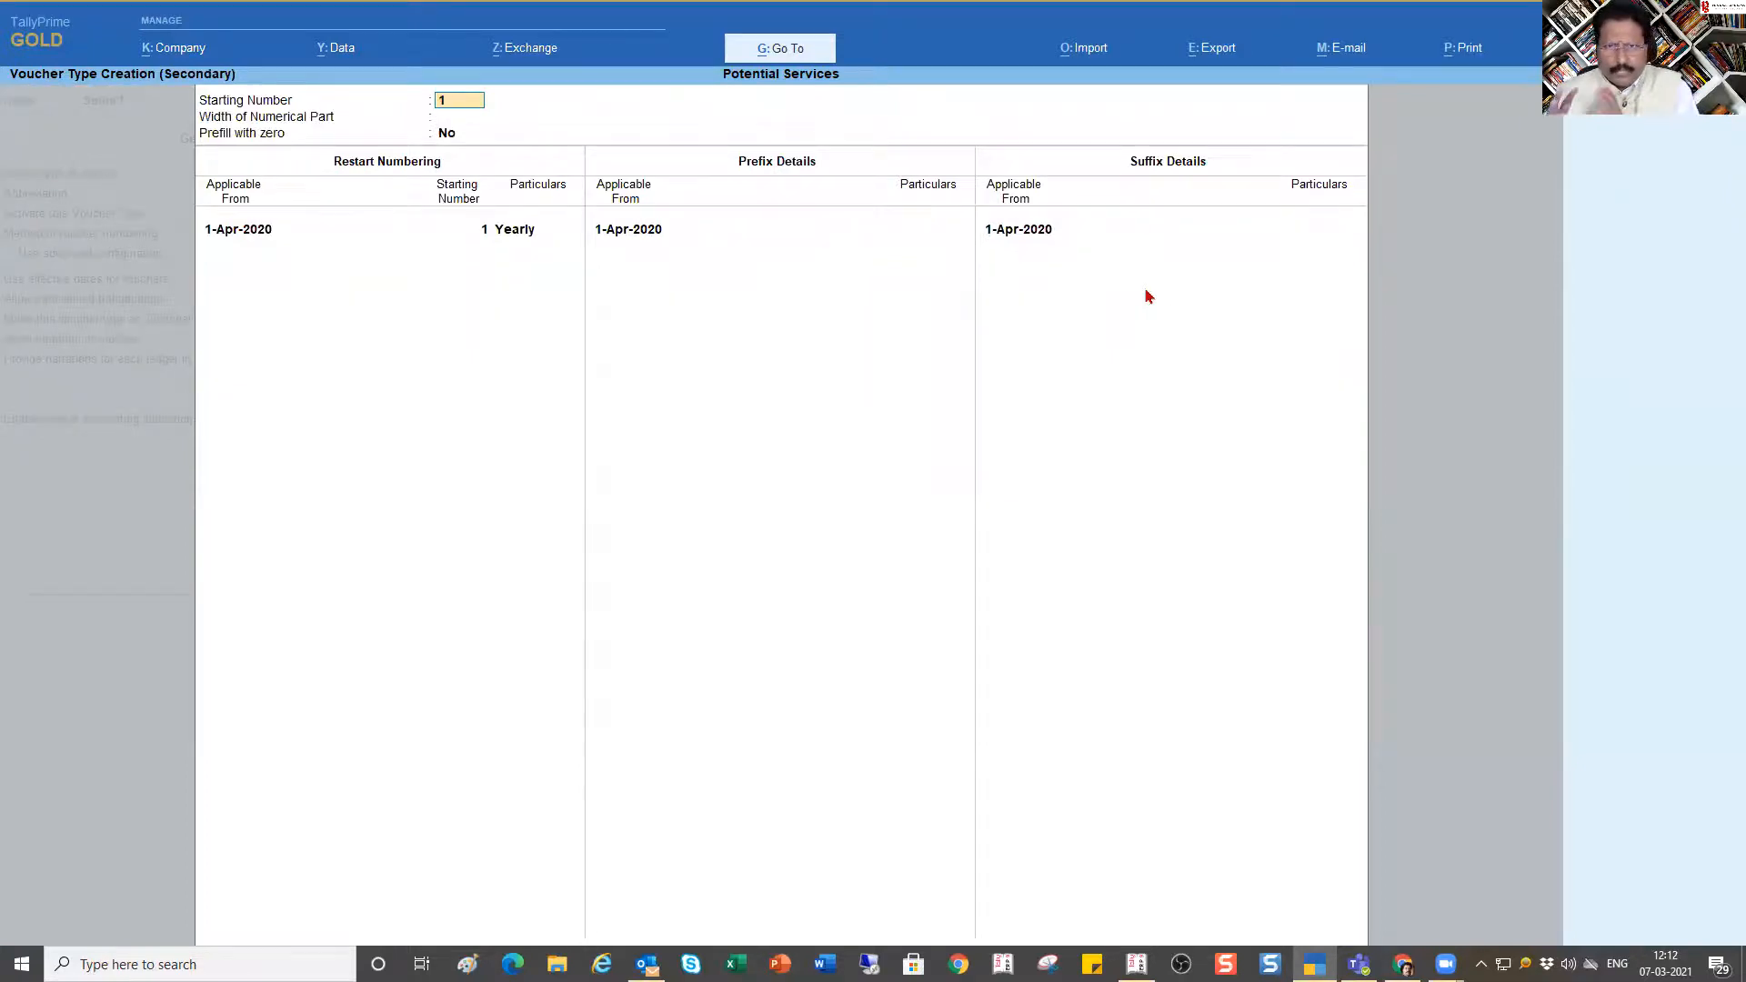
# Step: Keep starting number 1, set the width of the numerical part to 3 and enable prefilling with zero
pyautogui.press('Return')
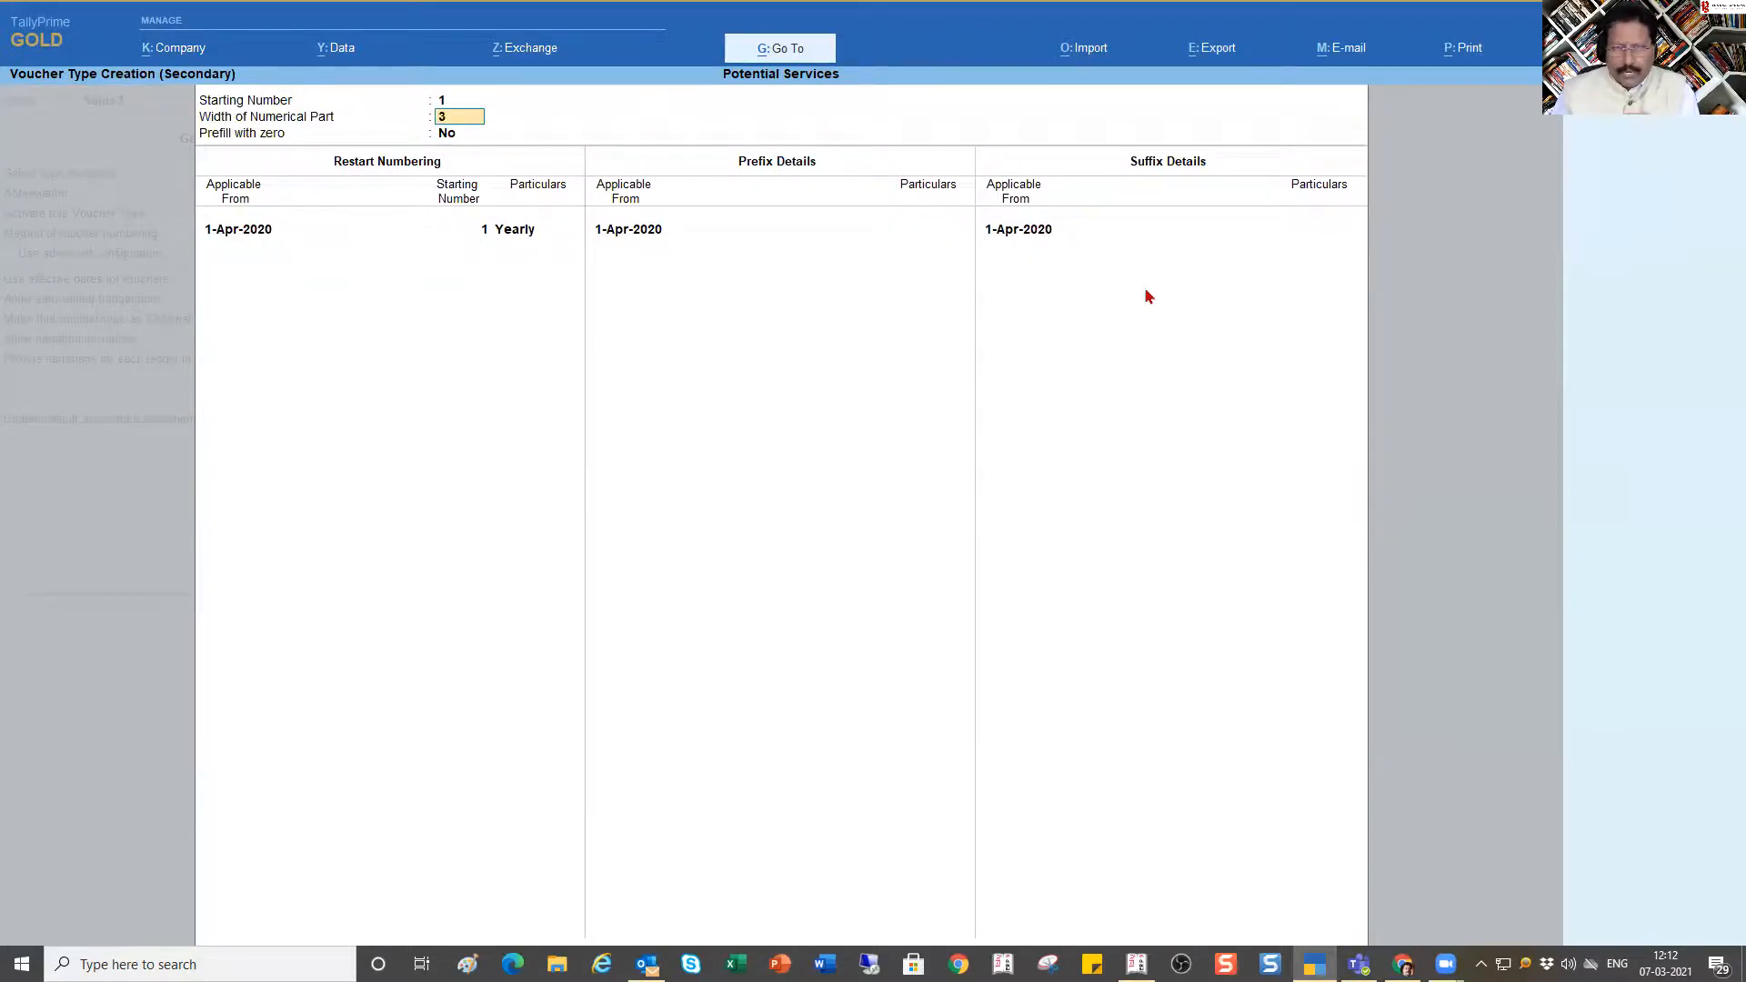
pyautogui.write('3')
pyautogui.press('Return')
pyautogui.press('y')
pyautogui.press('Return')
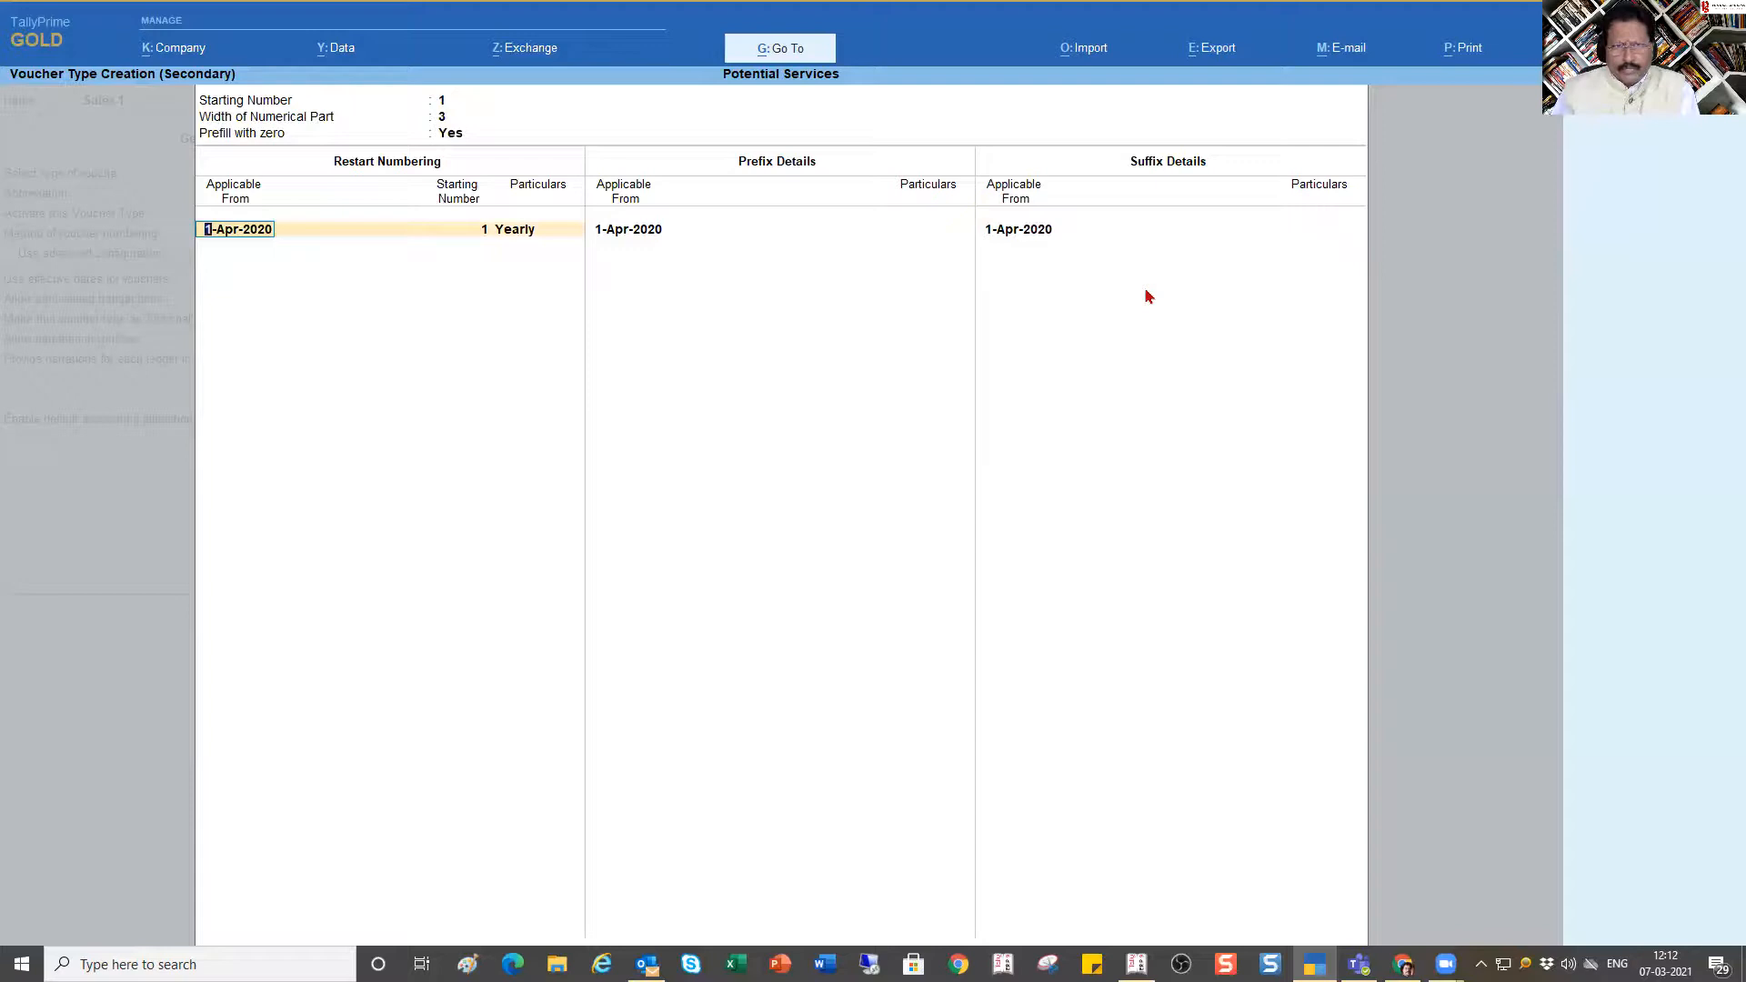
# Step: Accept the yearly restart numbering from 1-Apr-2020 and enter Apr/ as the prefix applicable from 1-Apr-2020
pyautogui.press('Return')
pyautogui.press('Return')
pyautogui.press('Return')
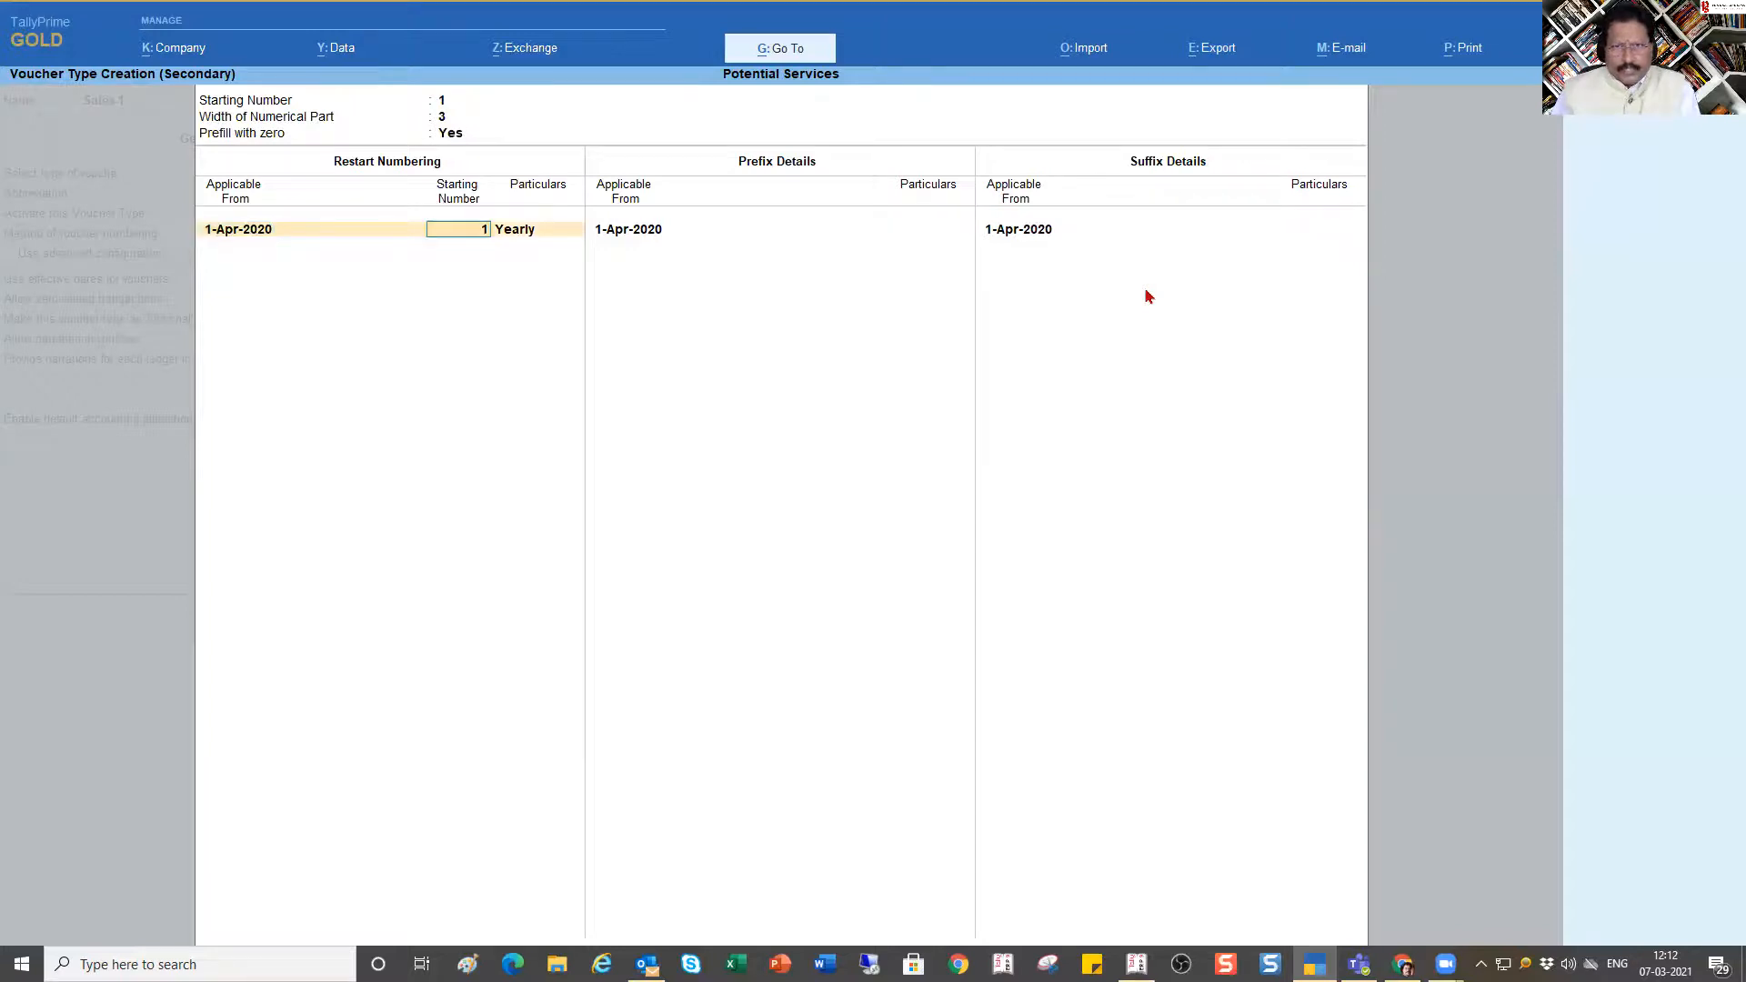
pyautogui.press('Return')
pyautogui.press('Return')
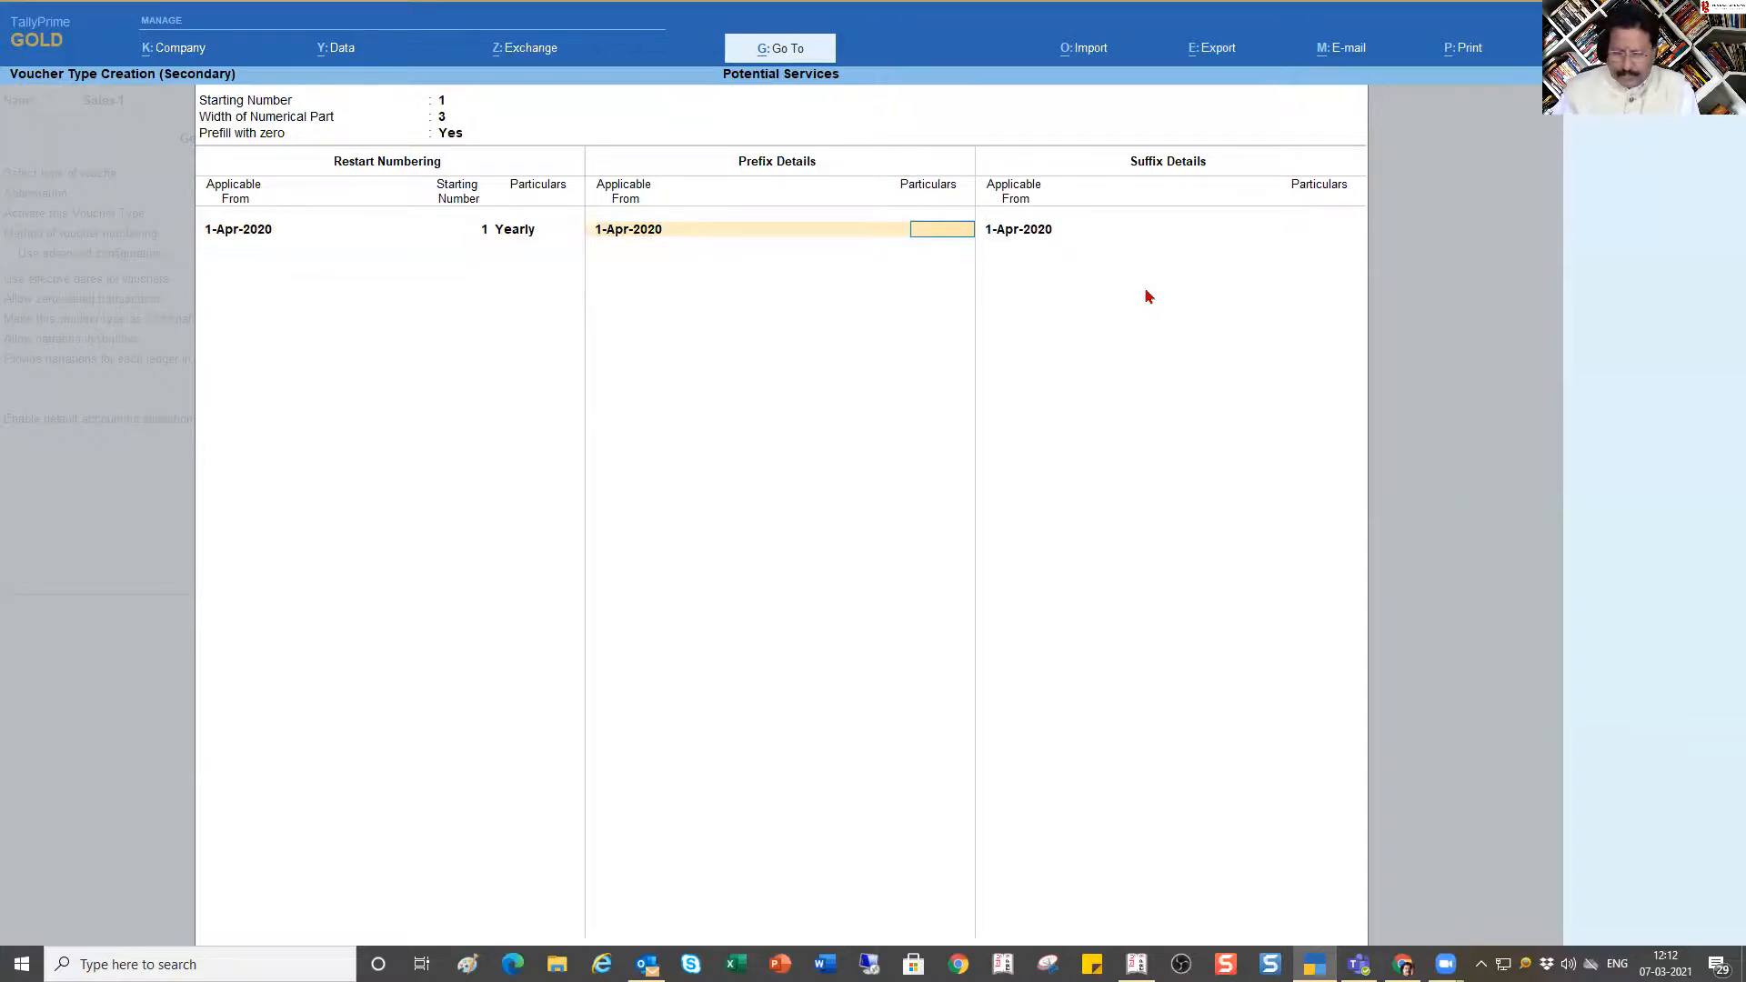
pyautogui.write('Apr/')
pyautogui.press('Return')
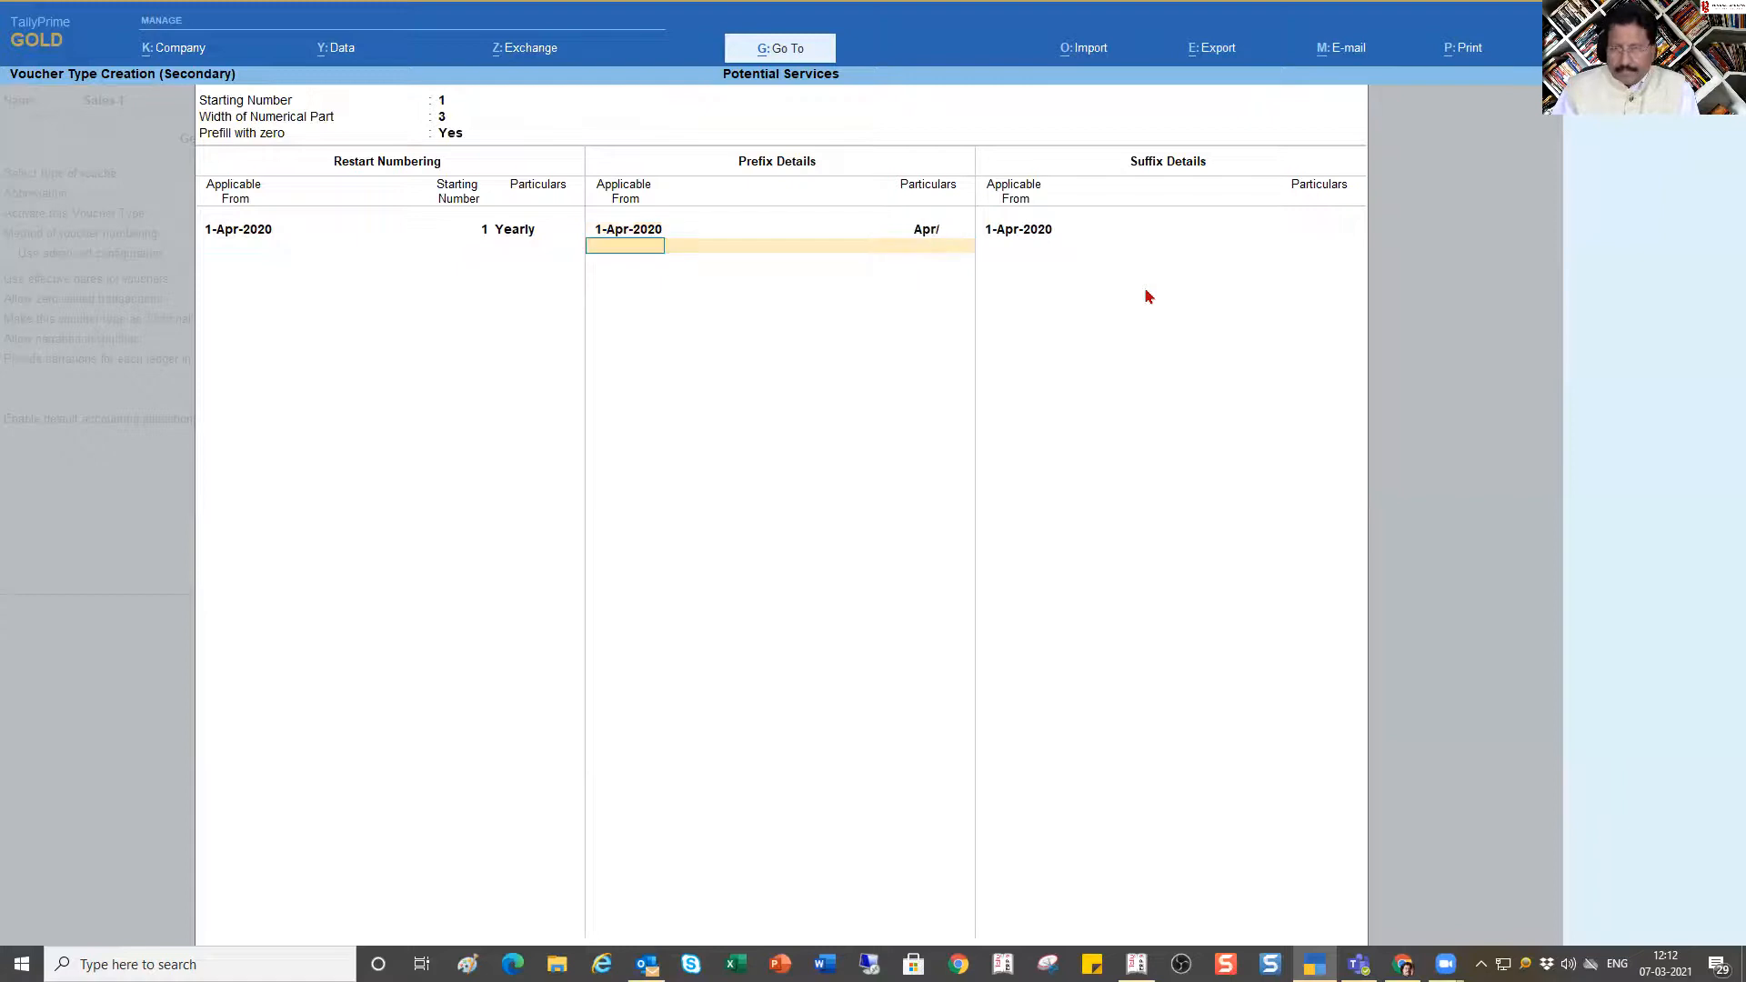
# Step: Add the prefixes May/ from 1-May-2020 and Jun/ from 1-Jun-2020, and finish the prefix list
pyautogui.write('May')
pyautogui.press('Return')
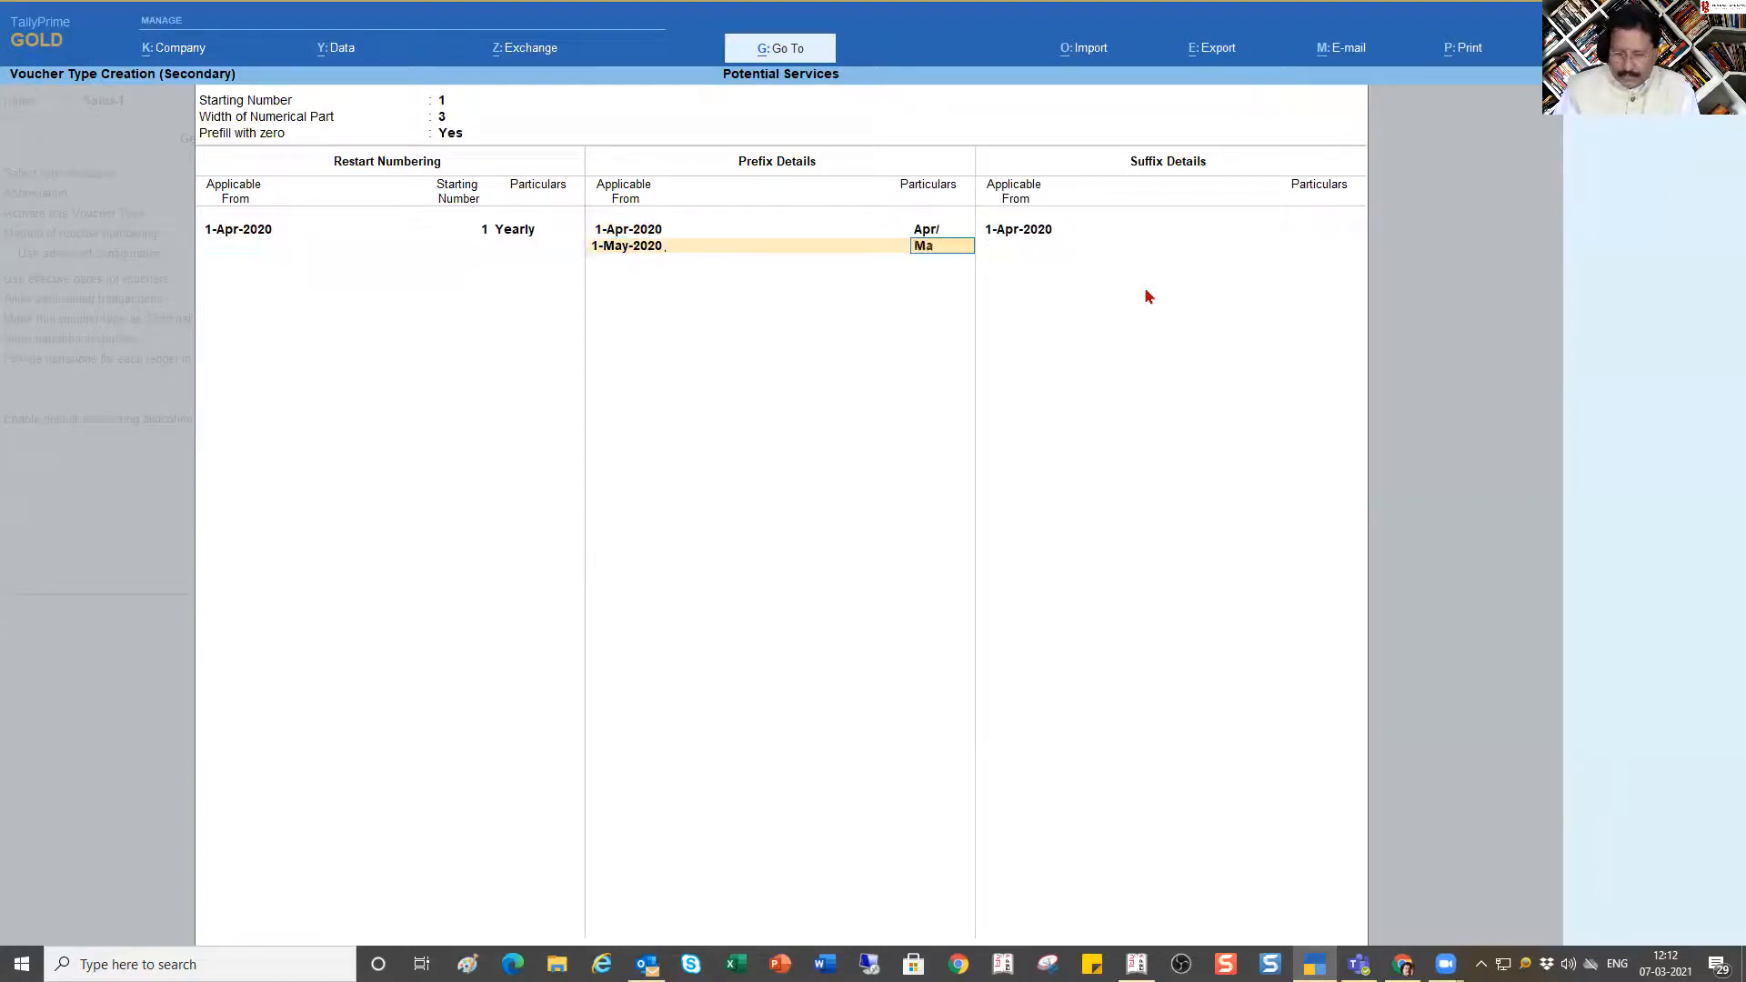
pyautogui.press('Return')
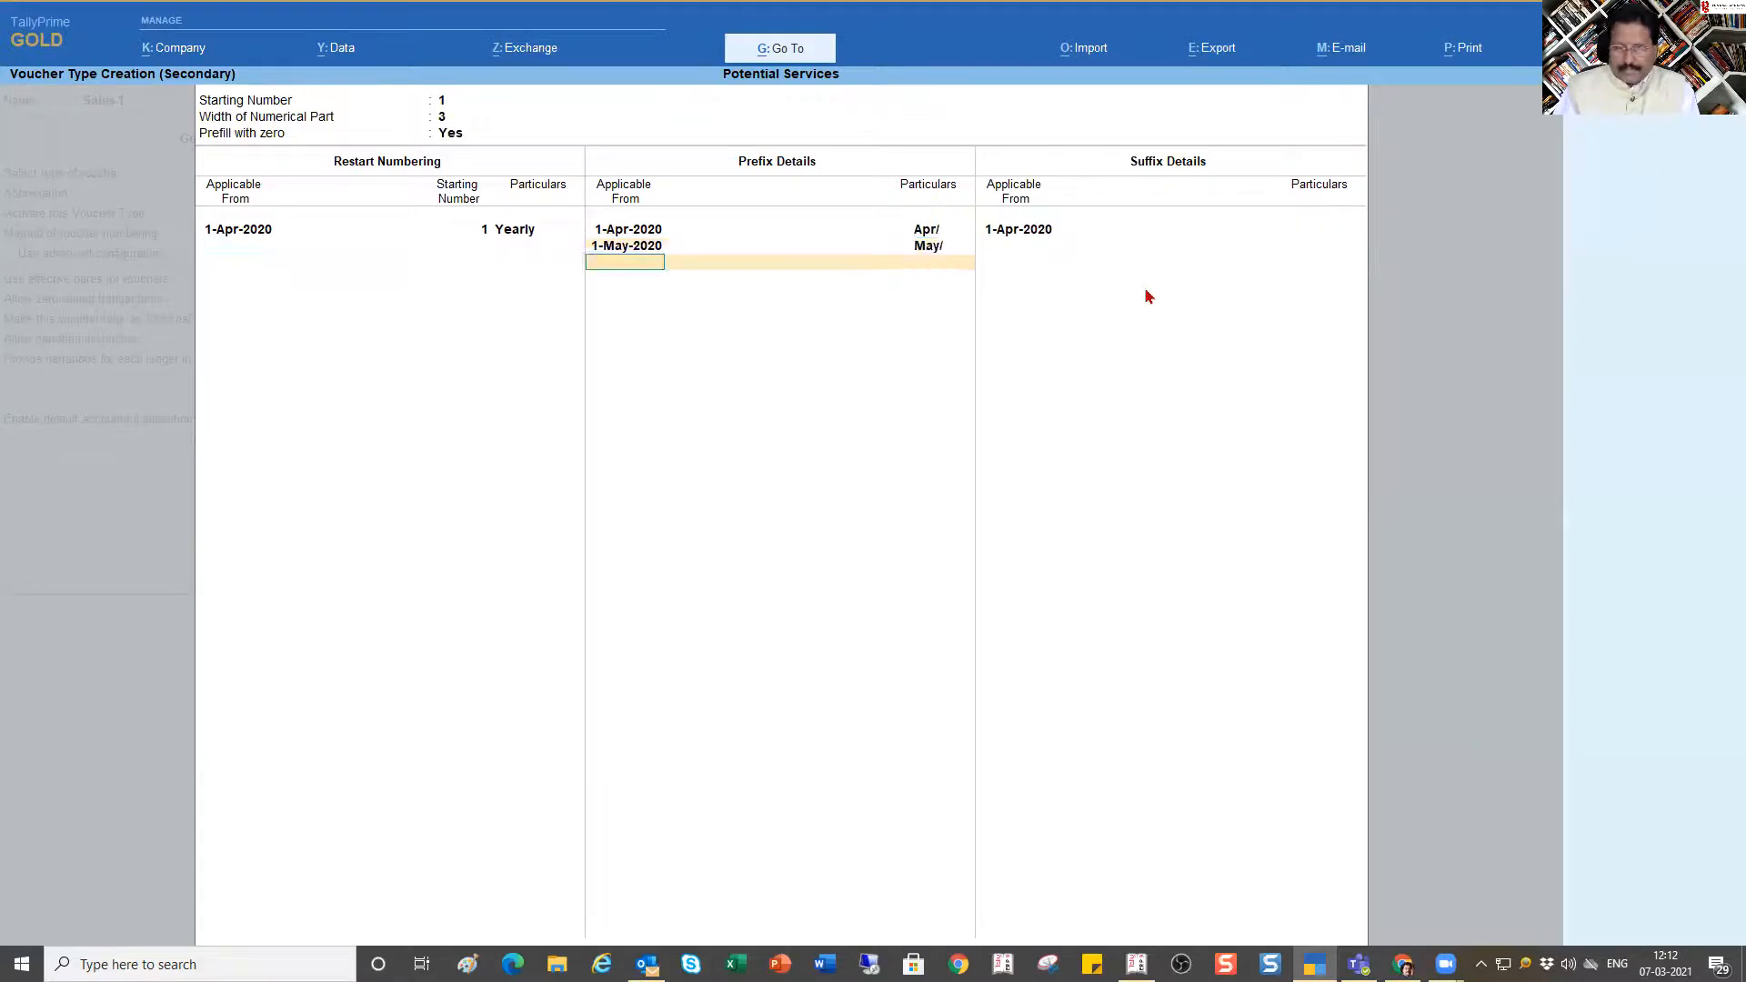
pyautogui.press('Return')
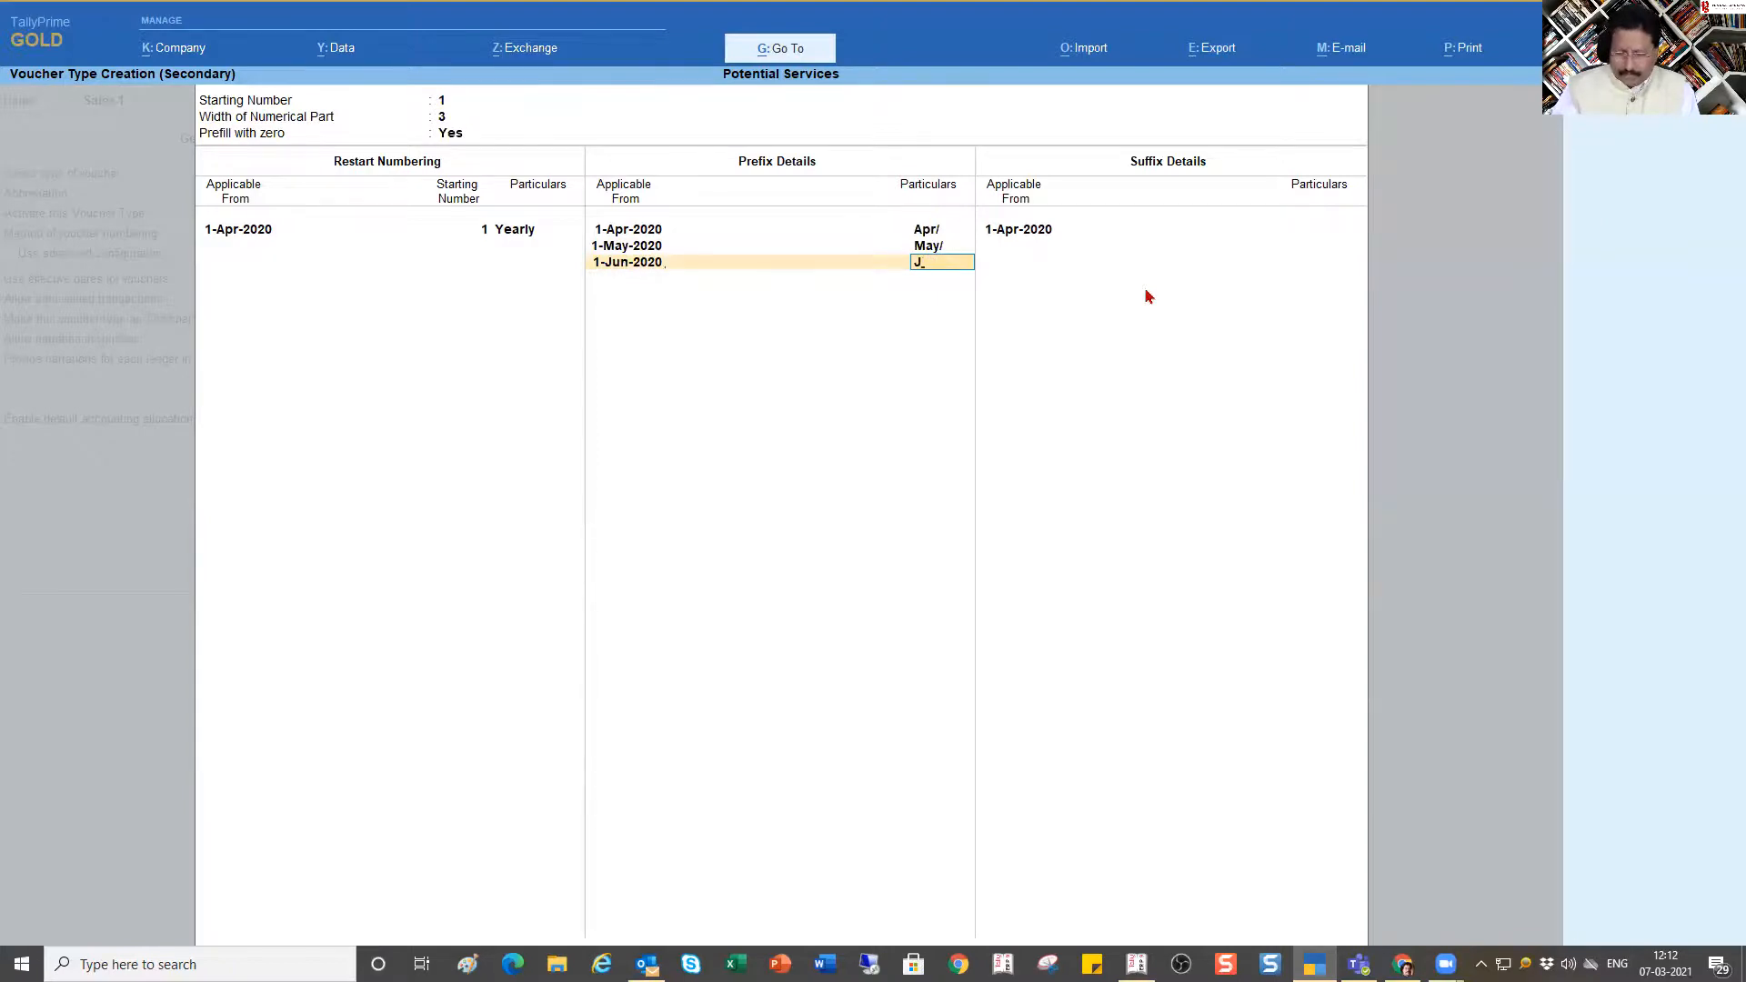
pyautogui.press('Return')
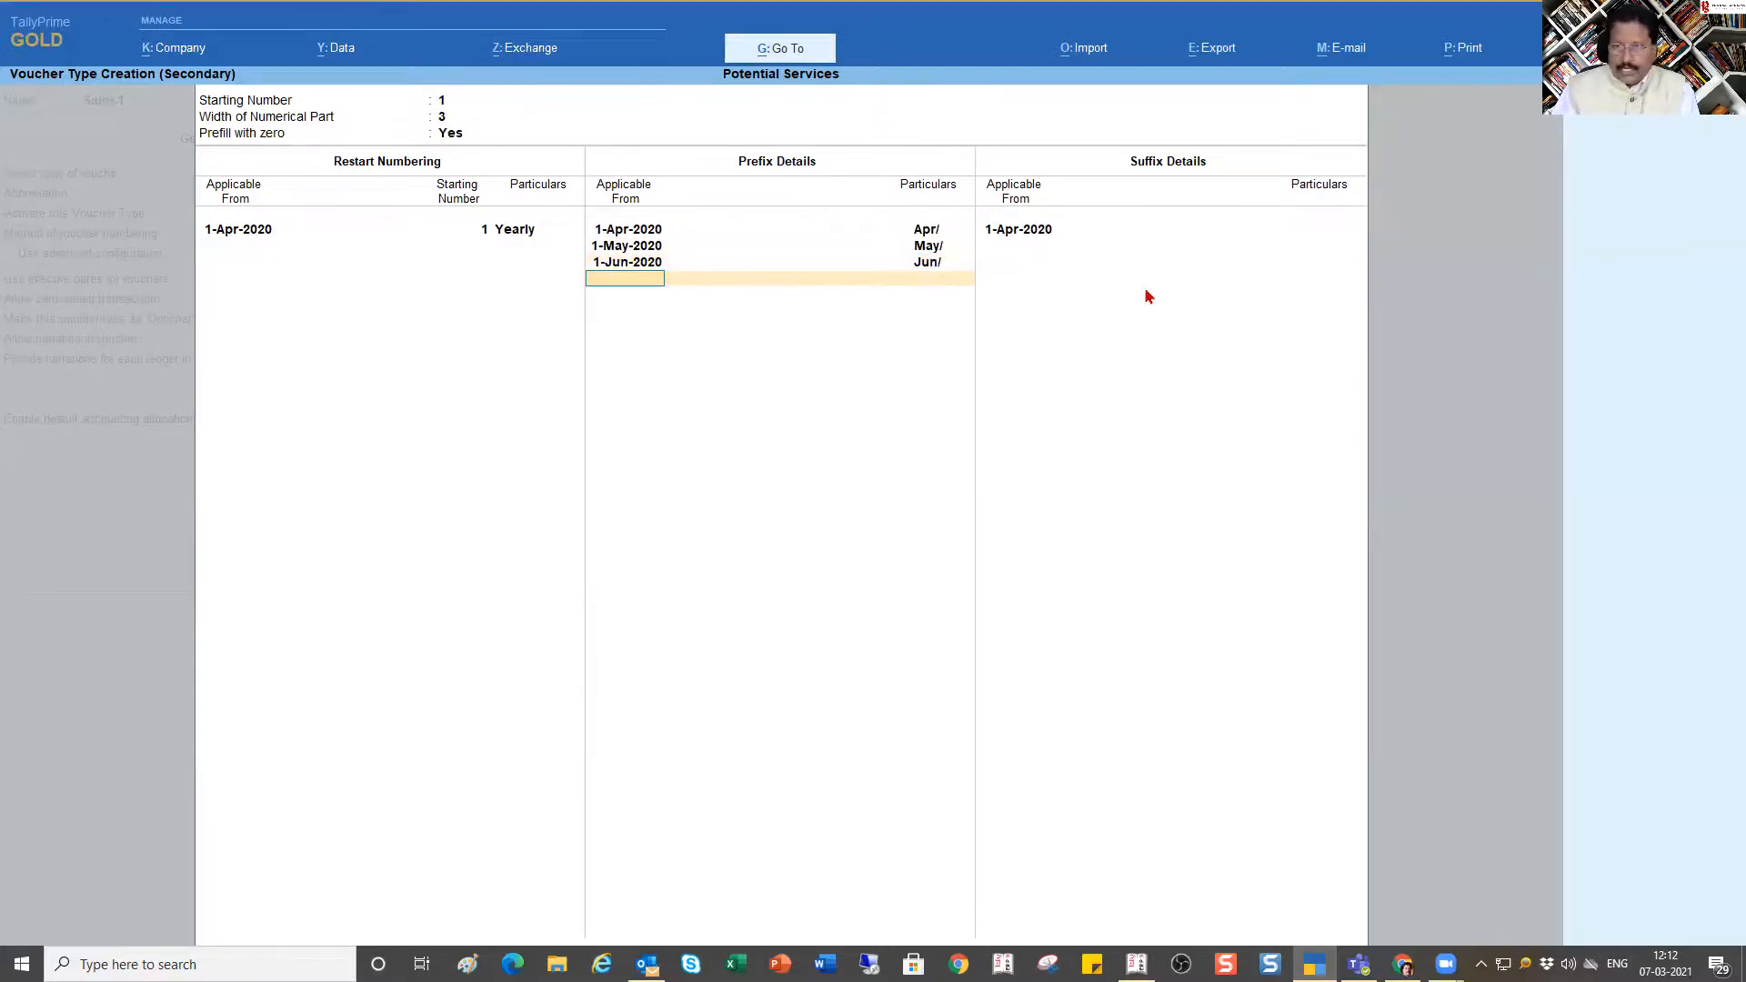
pyautogui.press('Return')
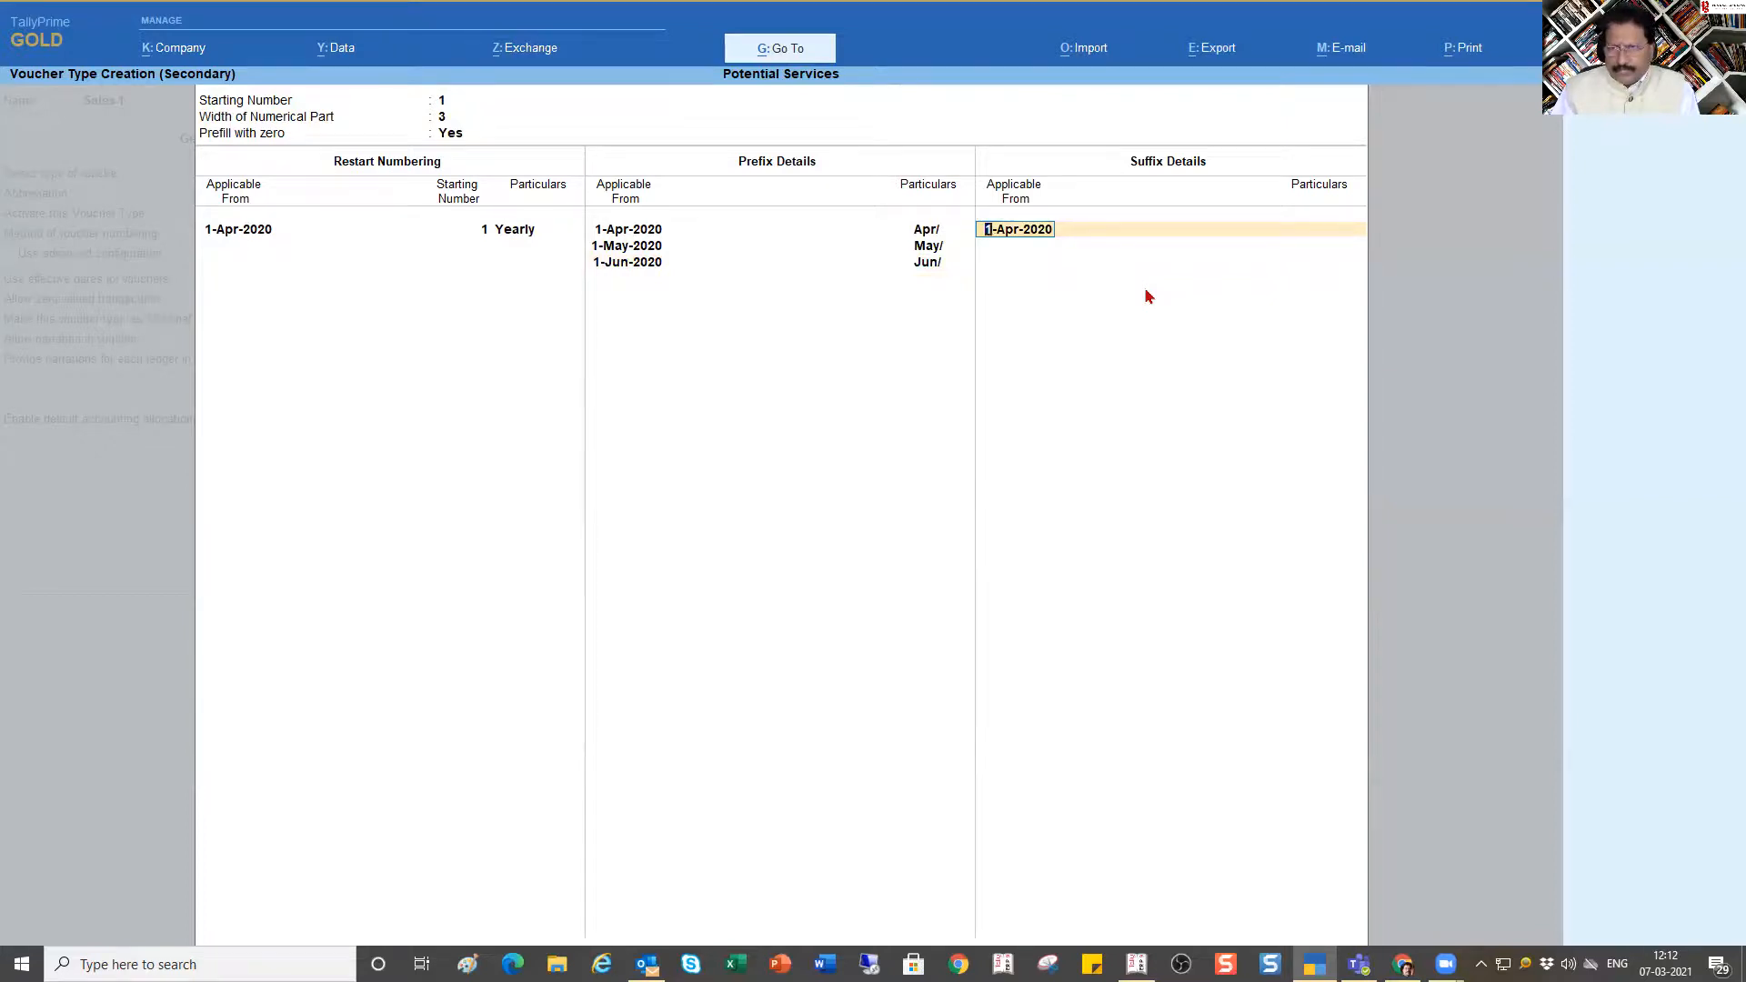
# Step: Enter the suffixes /20-21 from 1-Apr-2020 and /21-22 from 1-Apr-2021, and save the Sales-1 voucher type
pyautogui.press('Return')
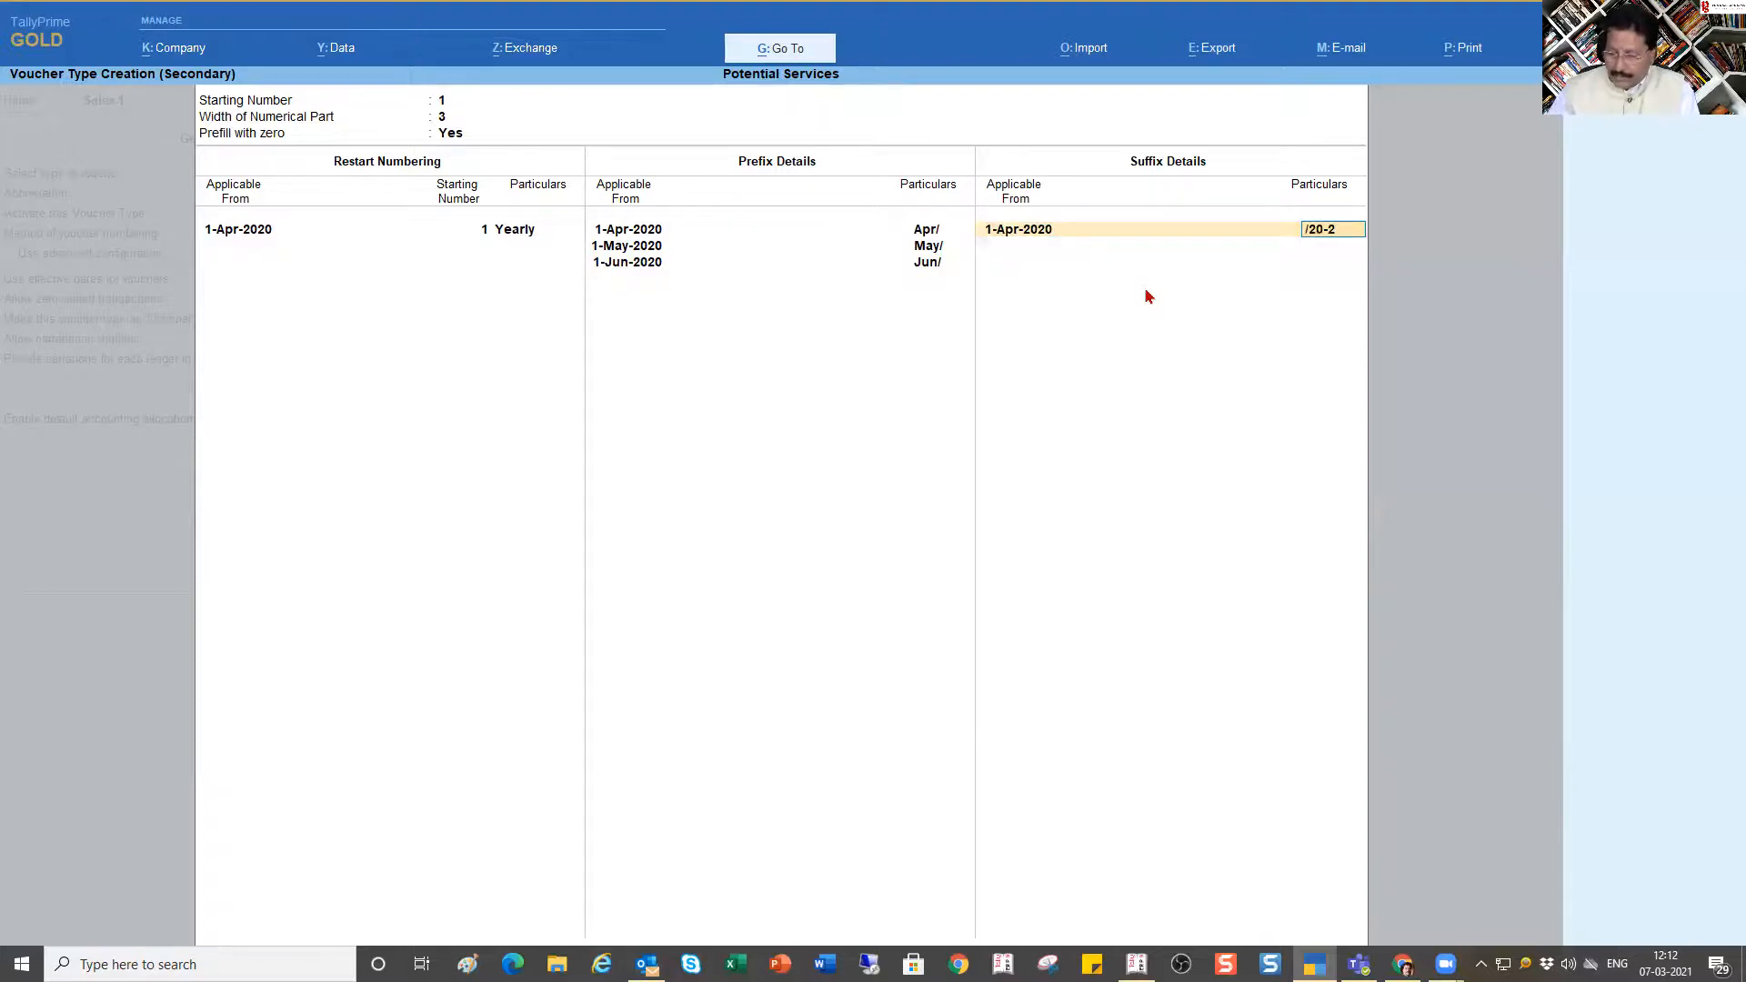
pyautogui.press('Return')
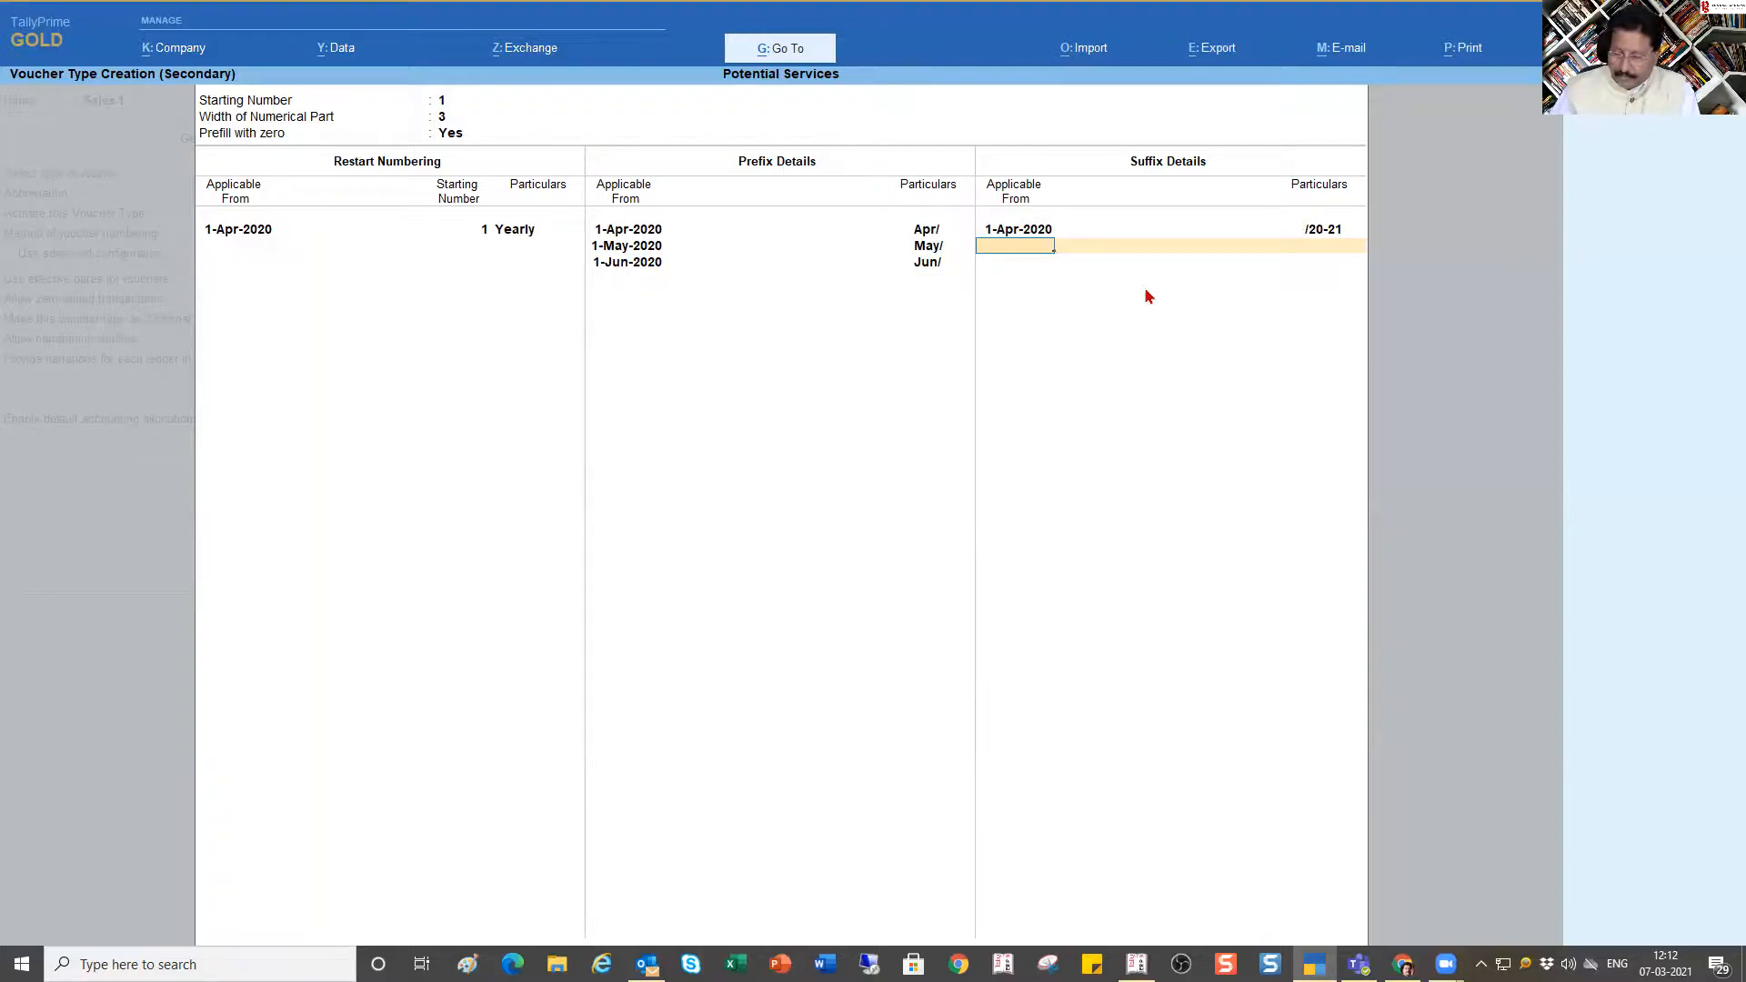
pyautogui.write('a21')
pyautogui.press('Return')
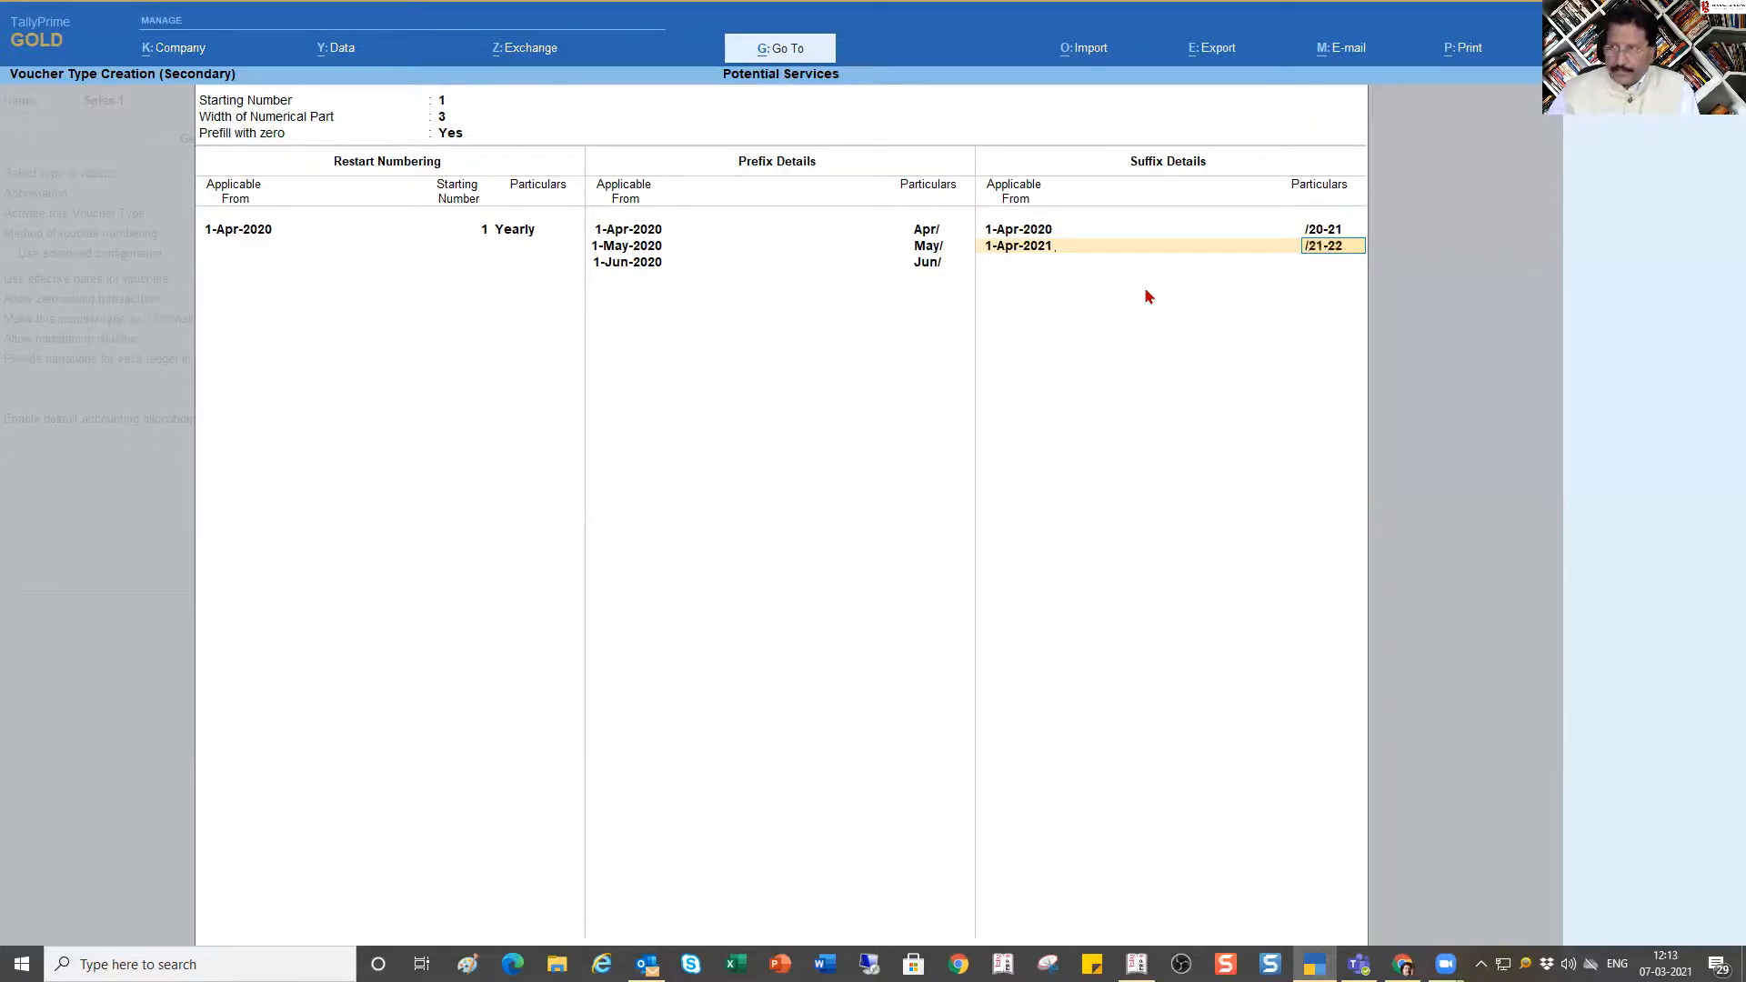
pyautogui.press('Return')
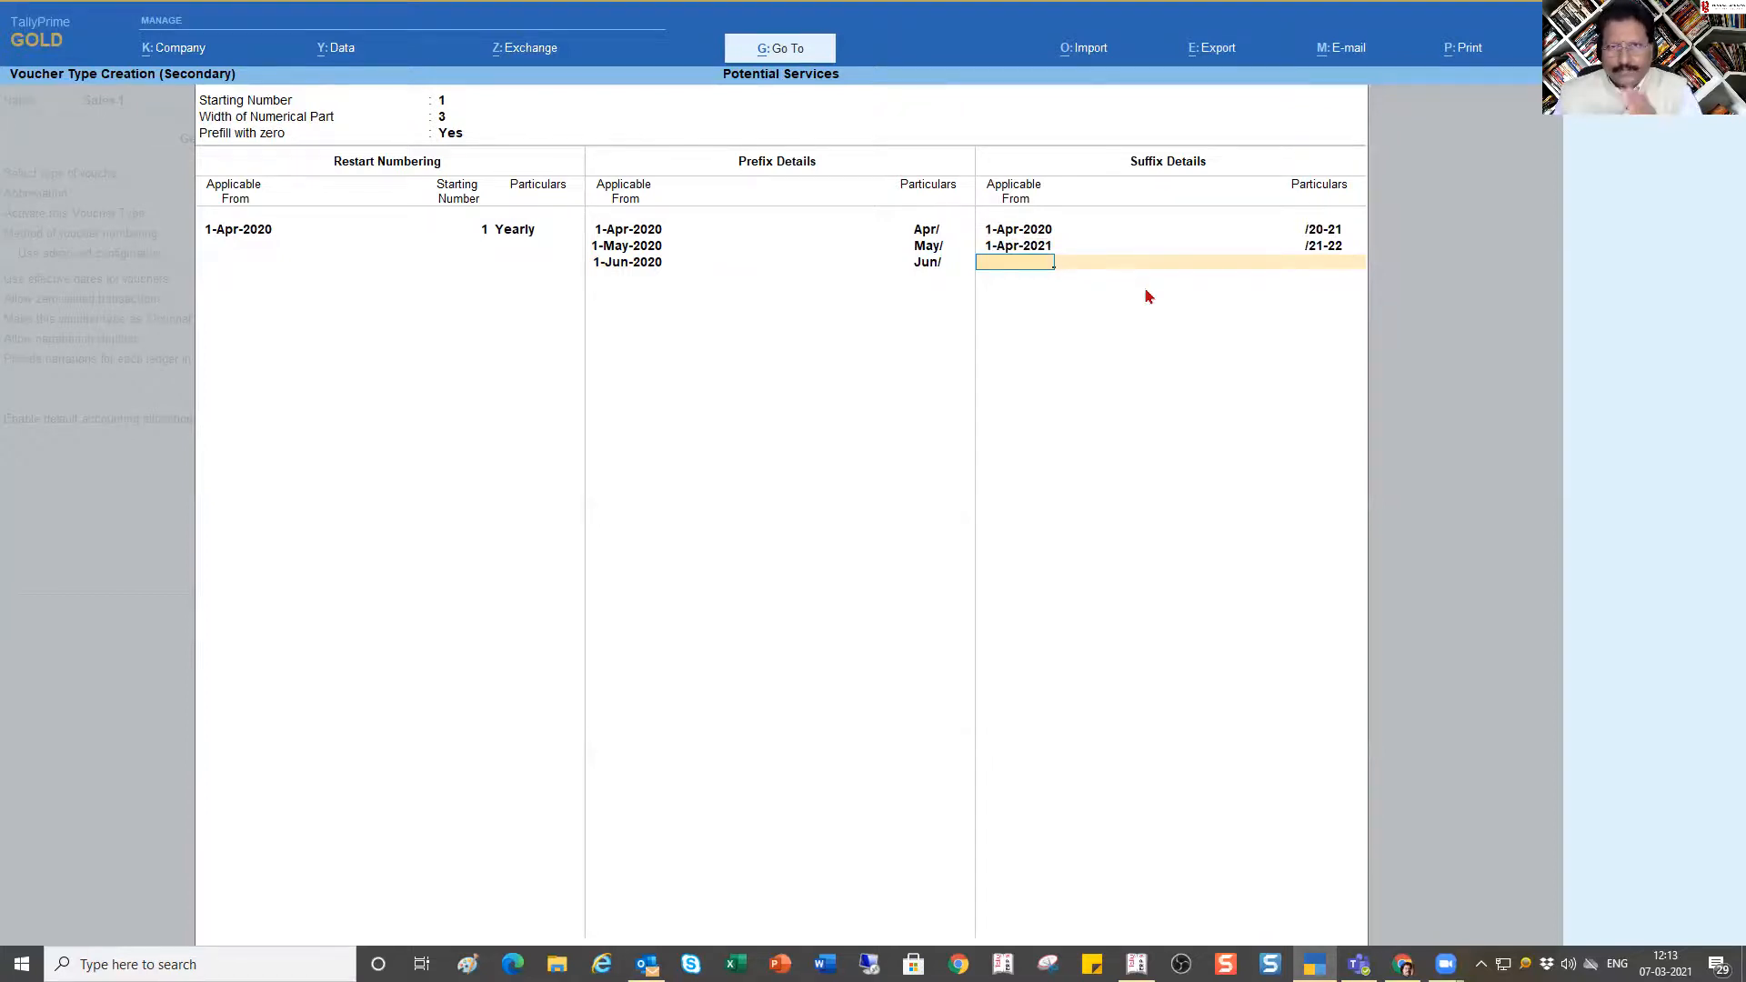
pyautogui.press('Return')
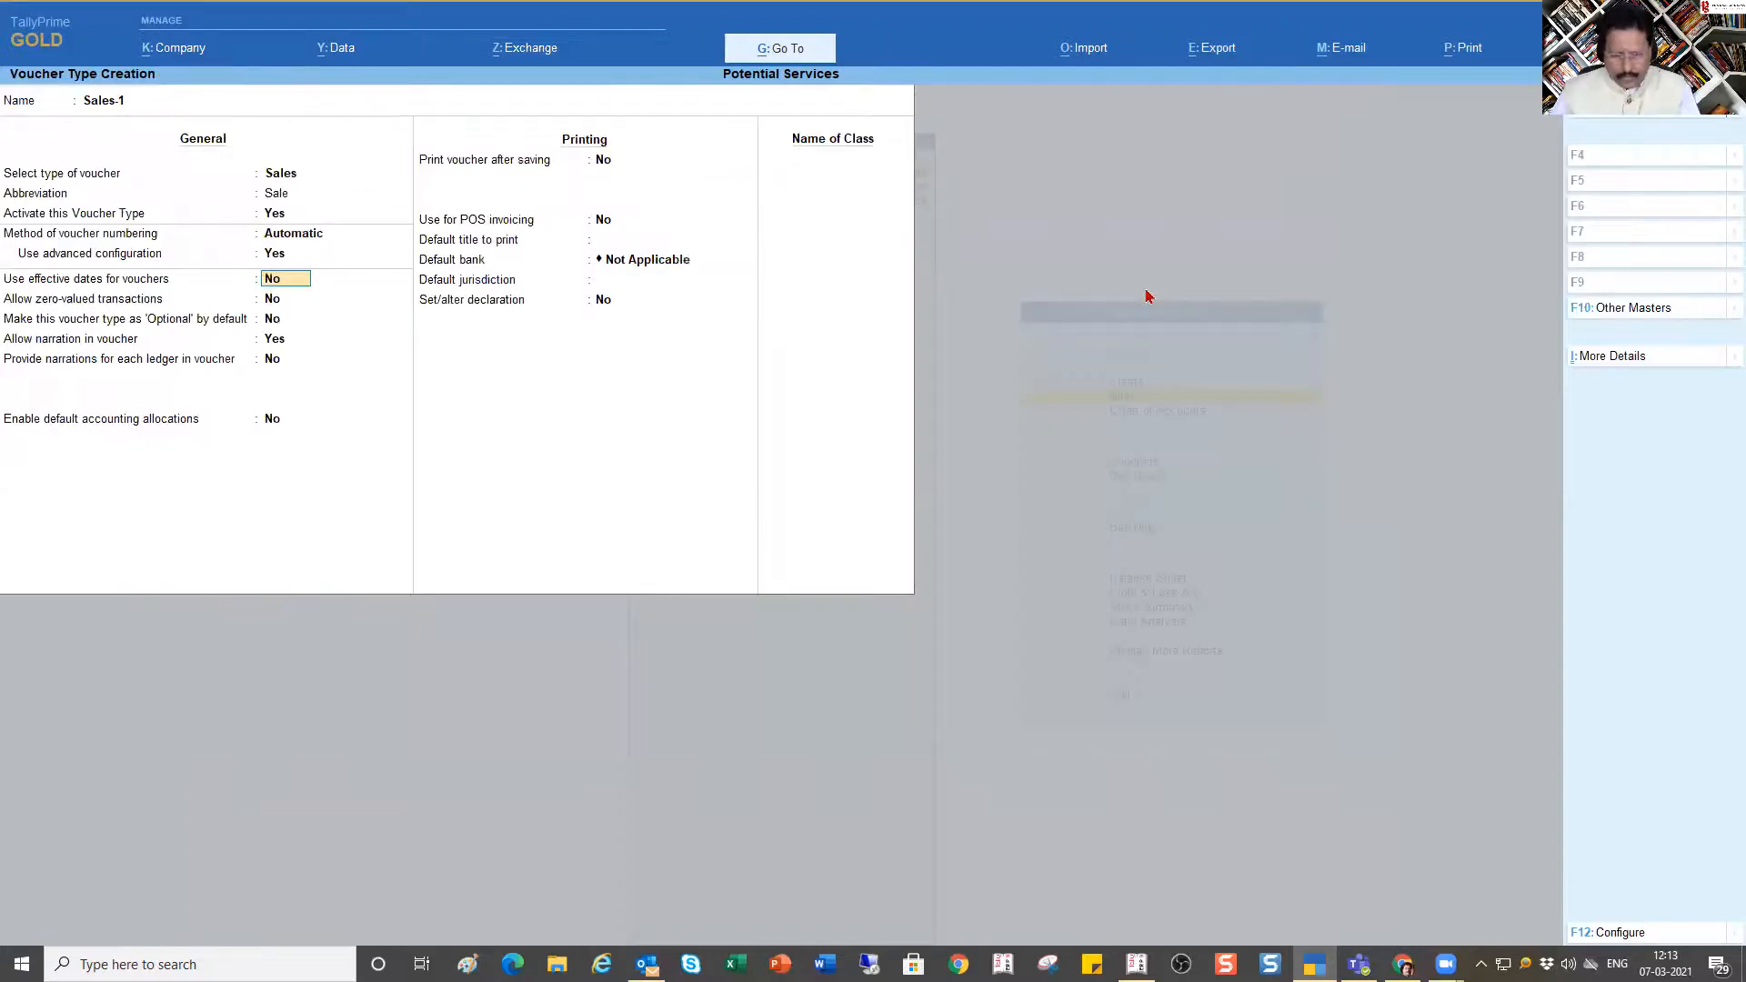
pyautogui.hotkey('ctrl', 'a')
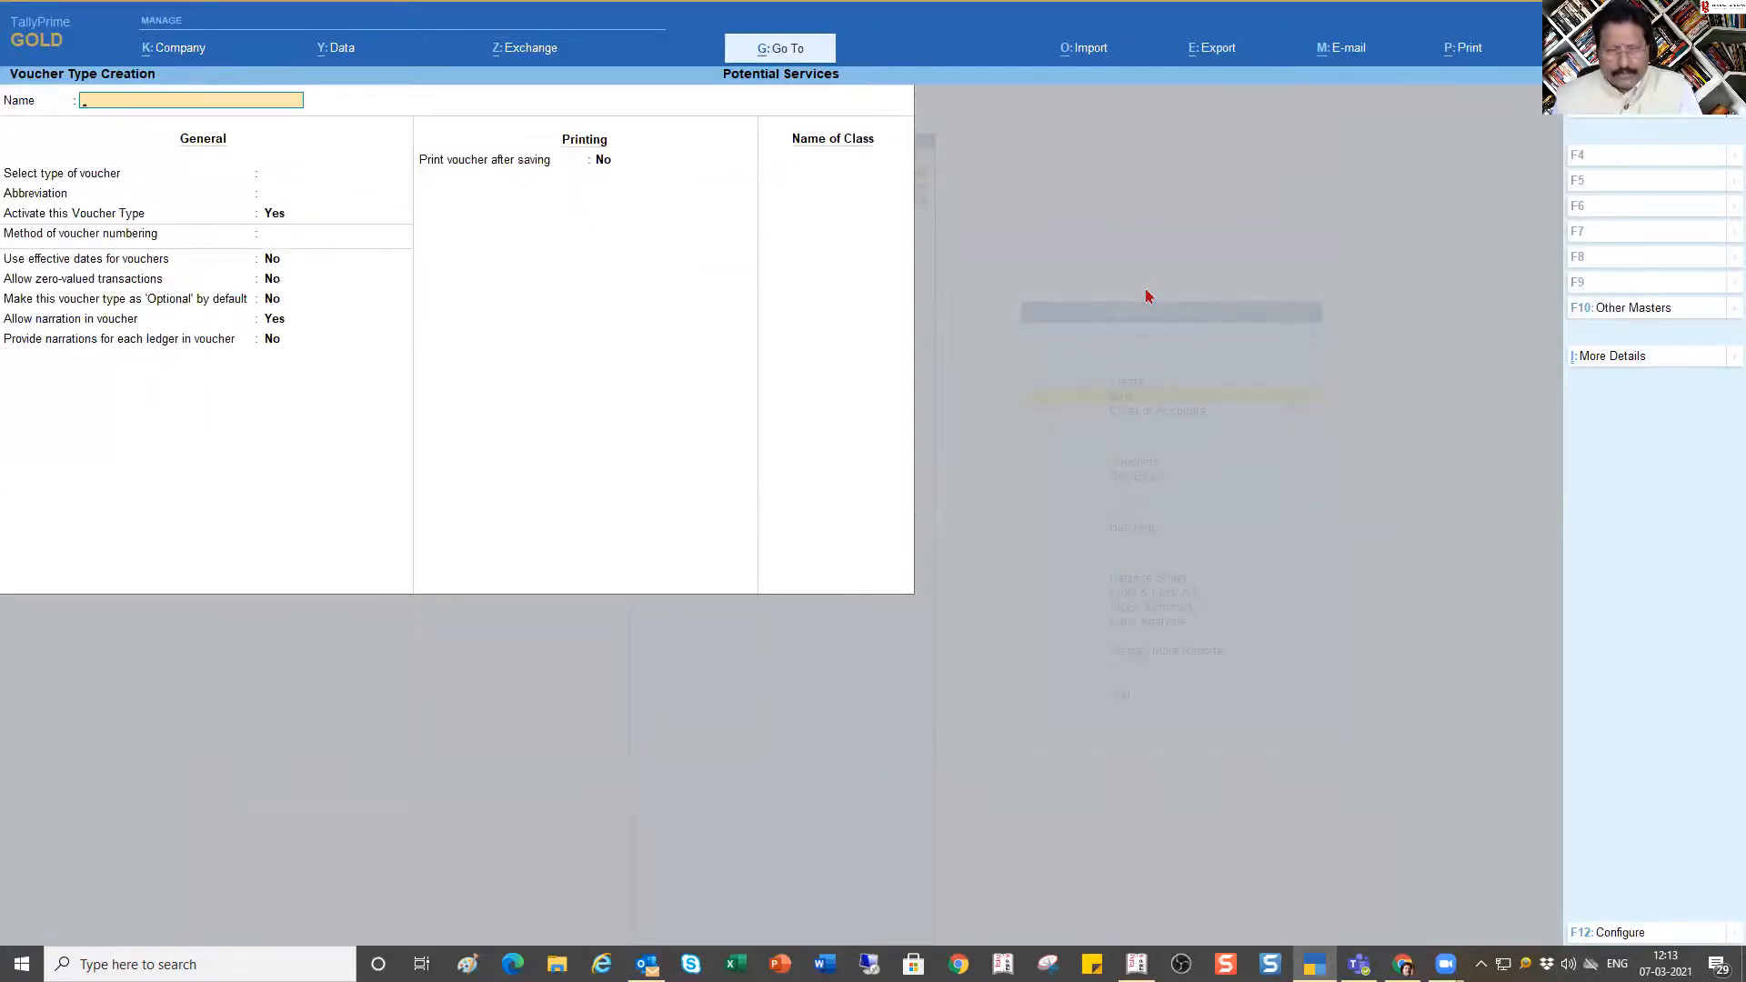
# Step: Leave voucher type creation and open the accounting voucher entry screen
pyautogui.press('Escape')
pyautogui.press('Escape')
pyautogui.press('Escape')
pyautogui.press('Escape')
pyautogui.press('v')
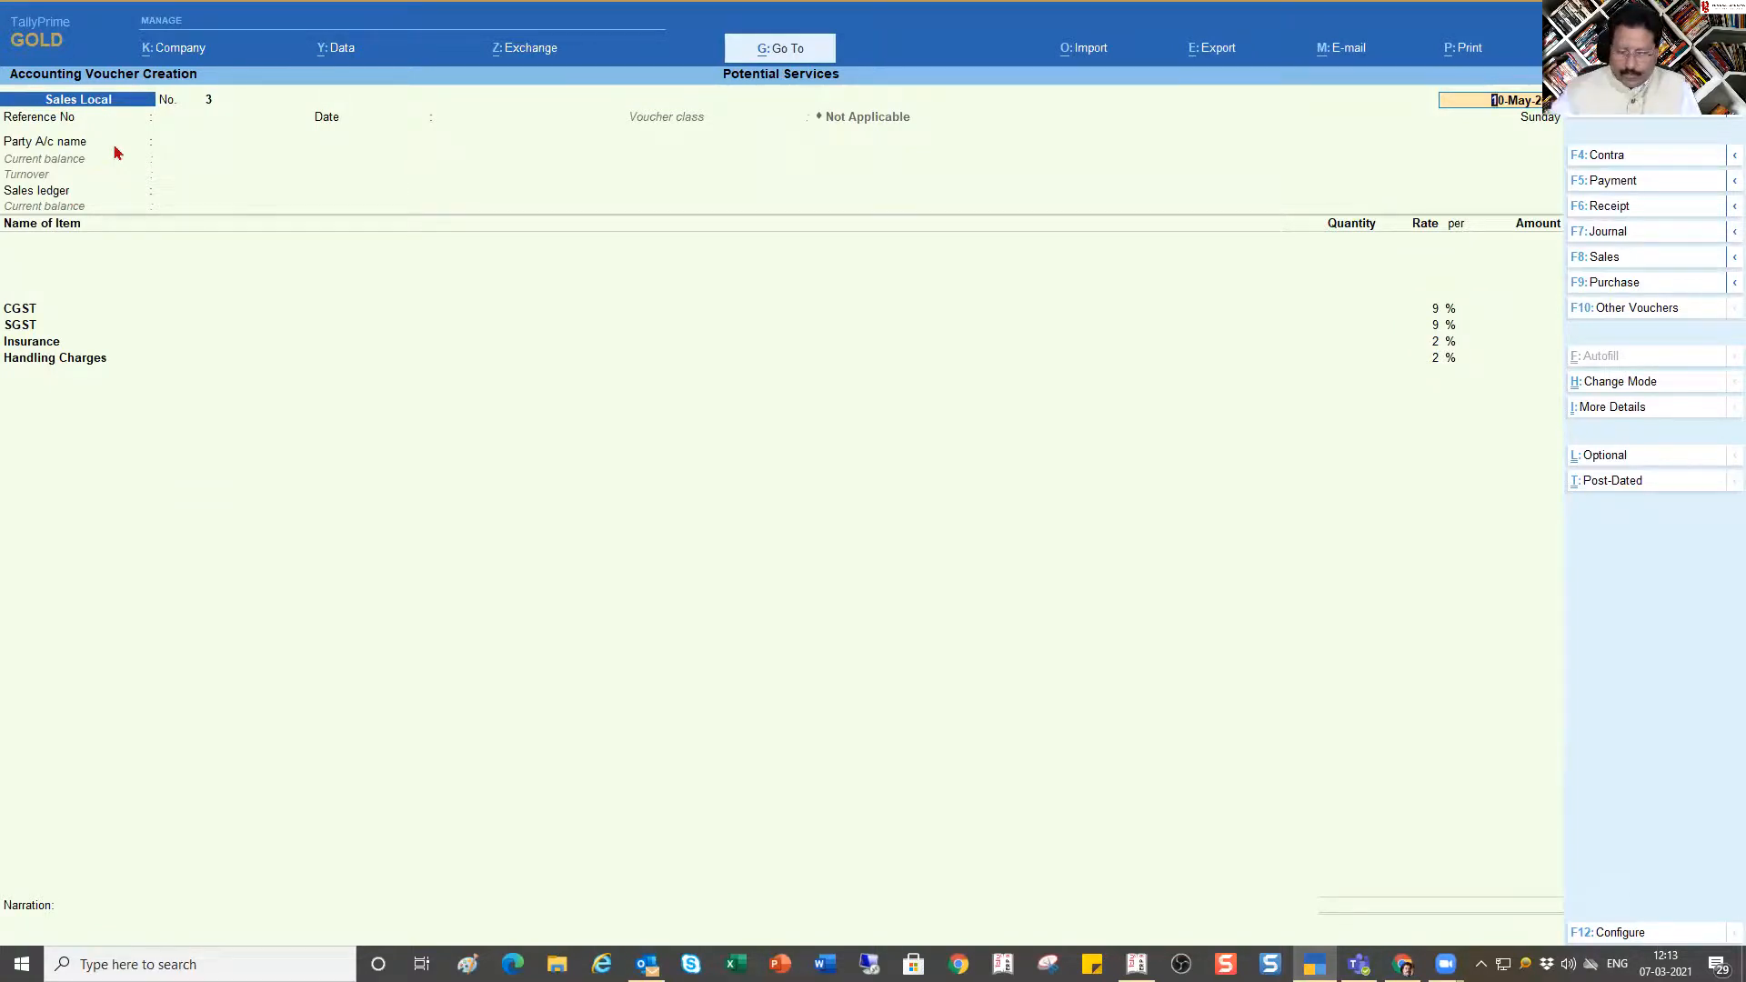
# Step: Switch the voucher to the Sales-1 type and set its date to 1-Apr-2020 to check the voucher number
pyautogui.press('F8')
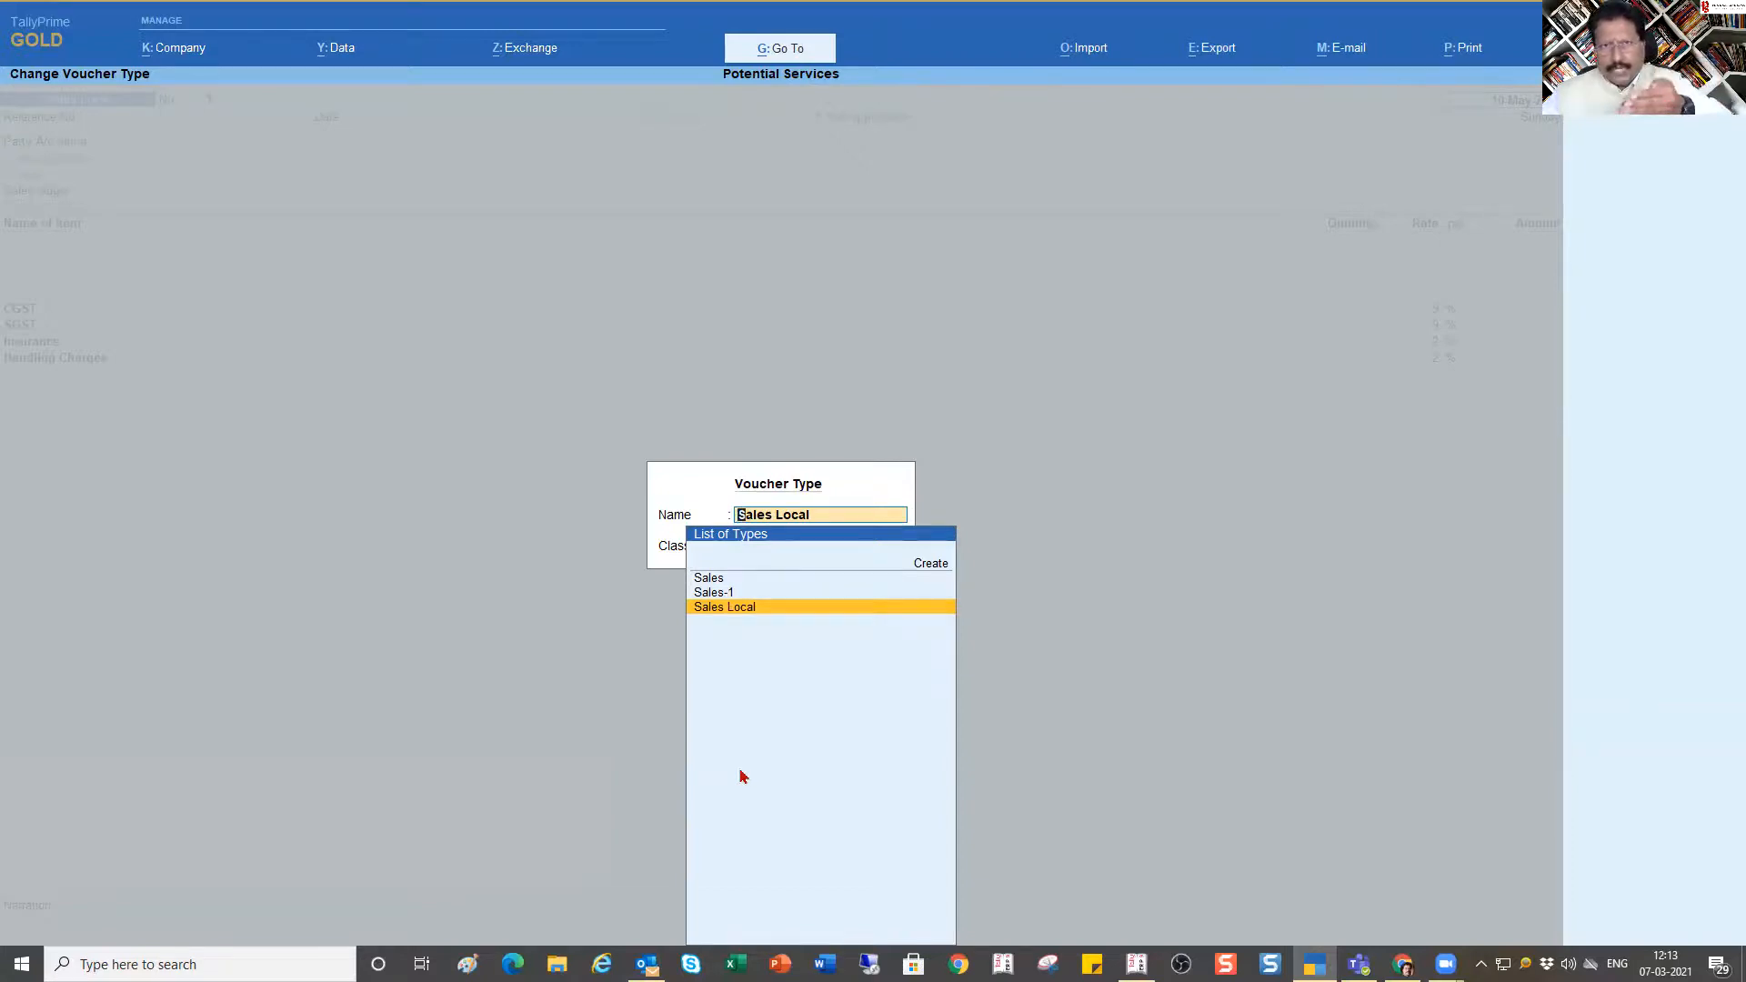
pyautogui.press('Up')
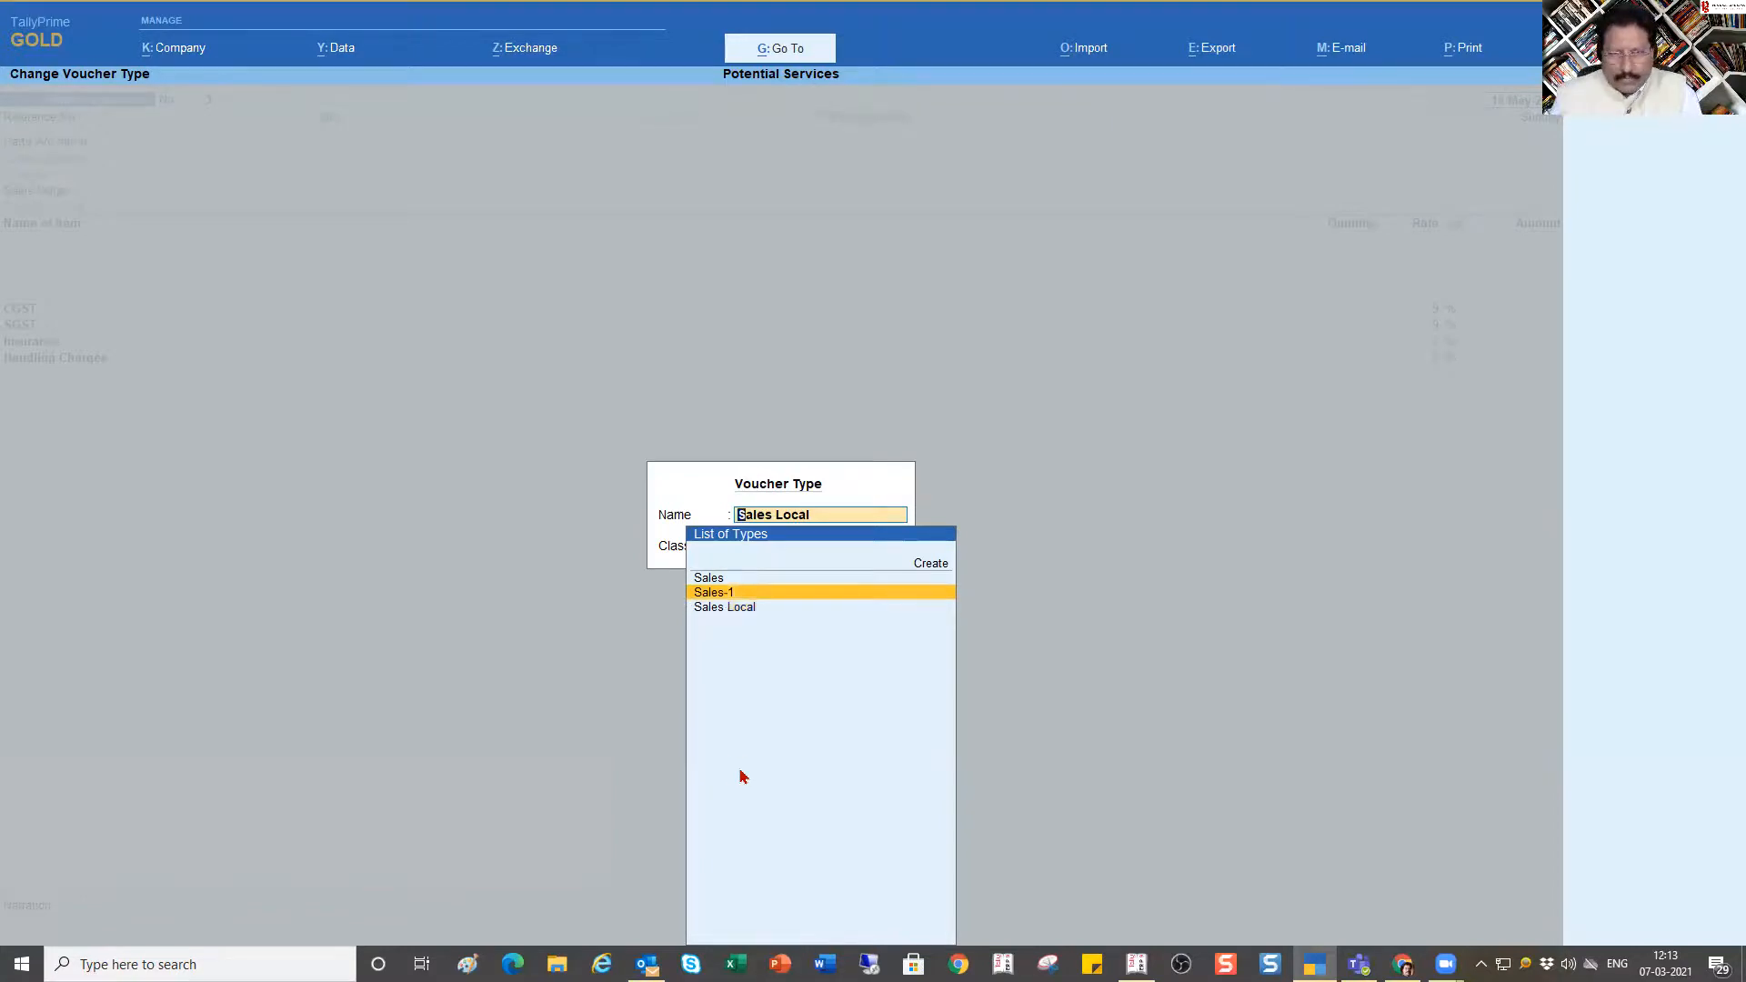
pyautogui.press('Return')
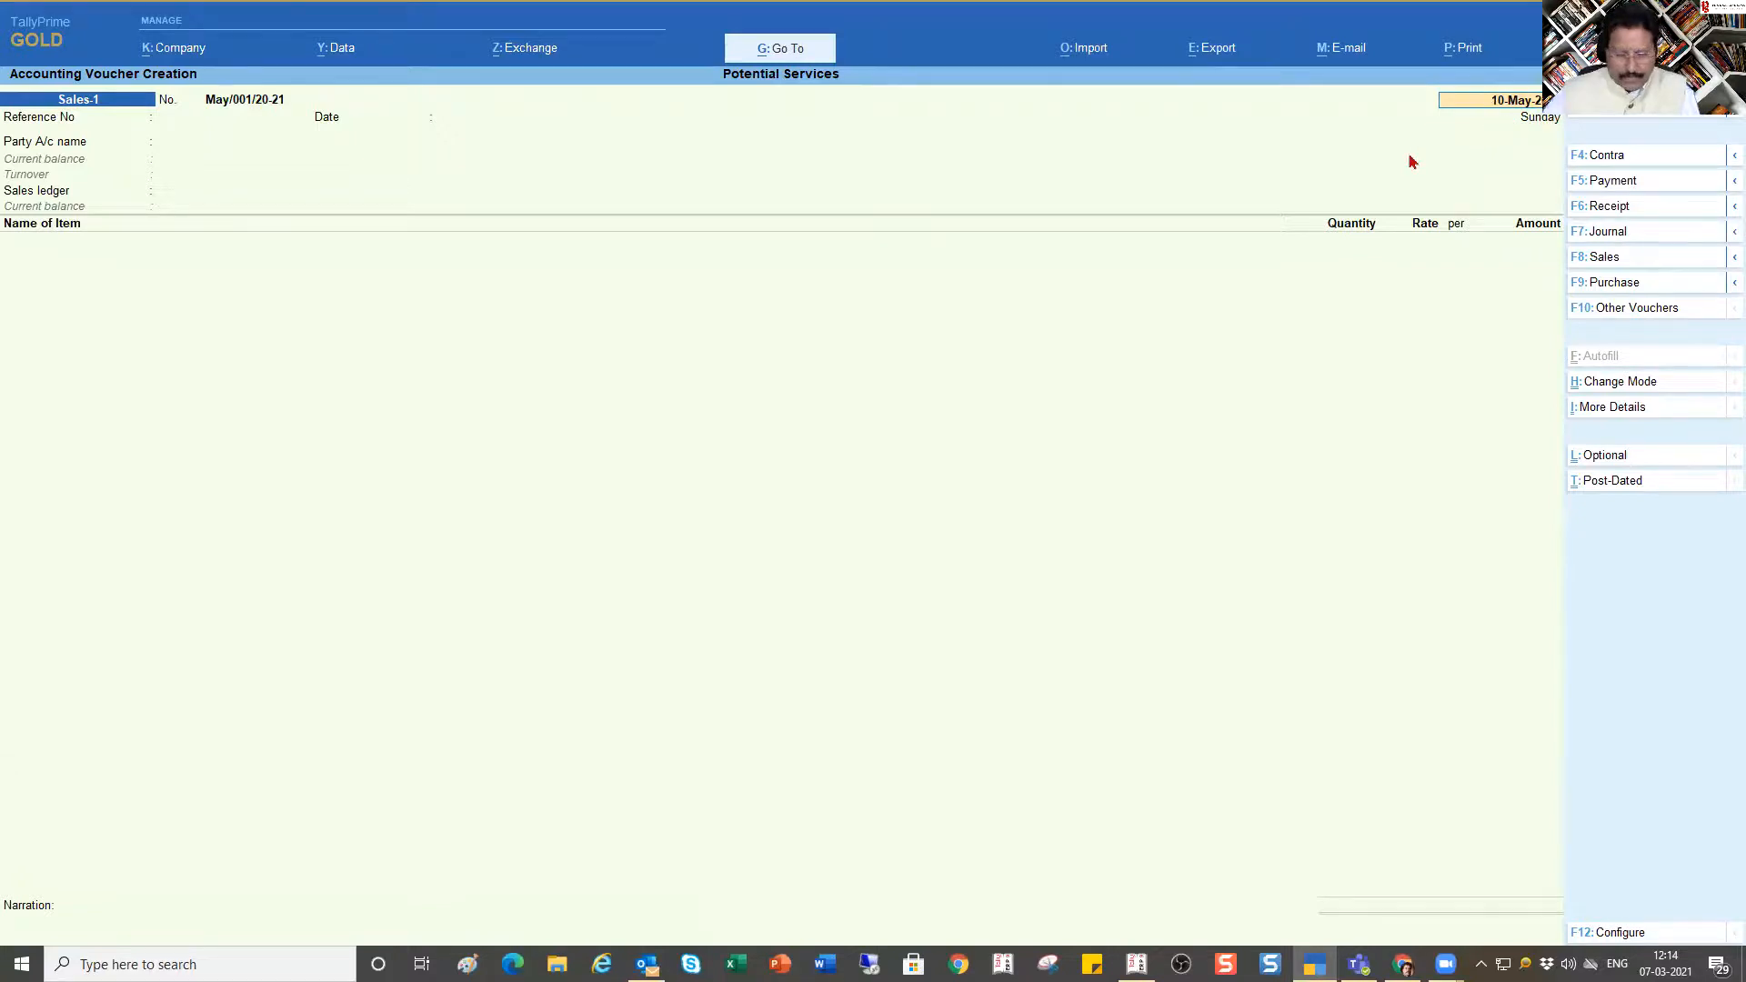
pyautogui.press('F2')
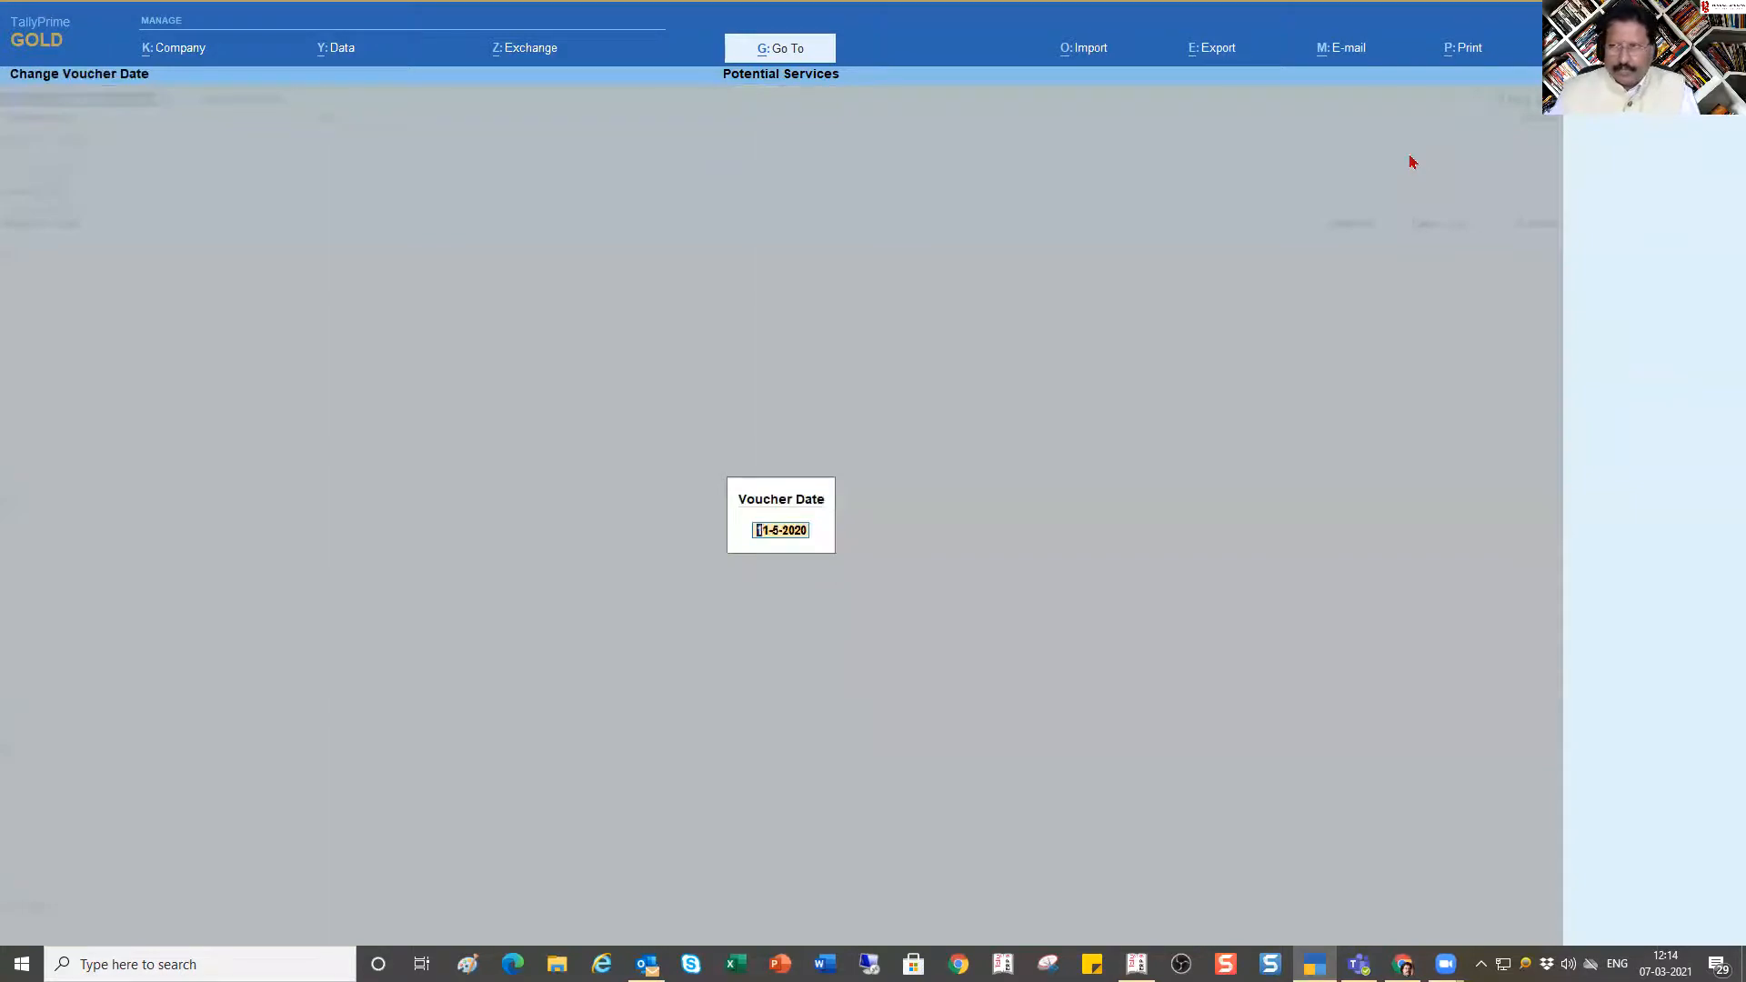
pyautogui.write('1-4')
pyautogui.press('Return')
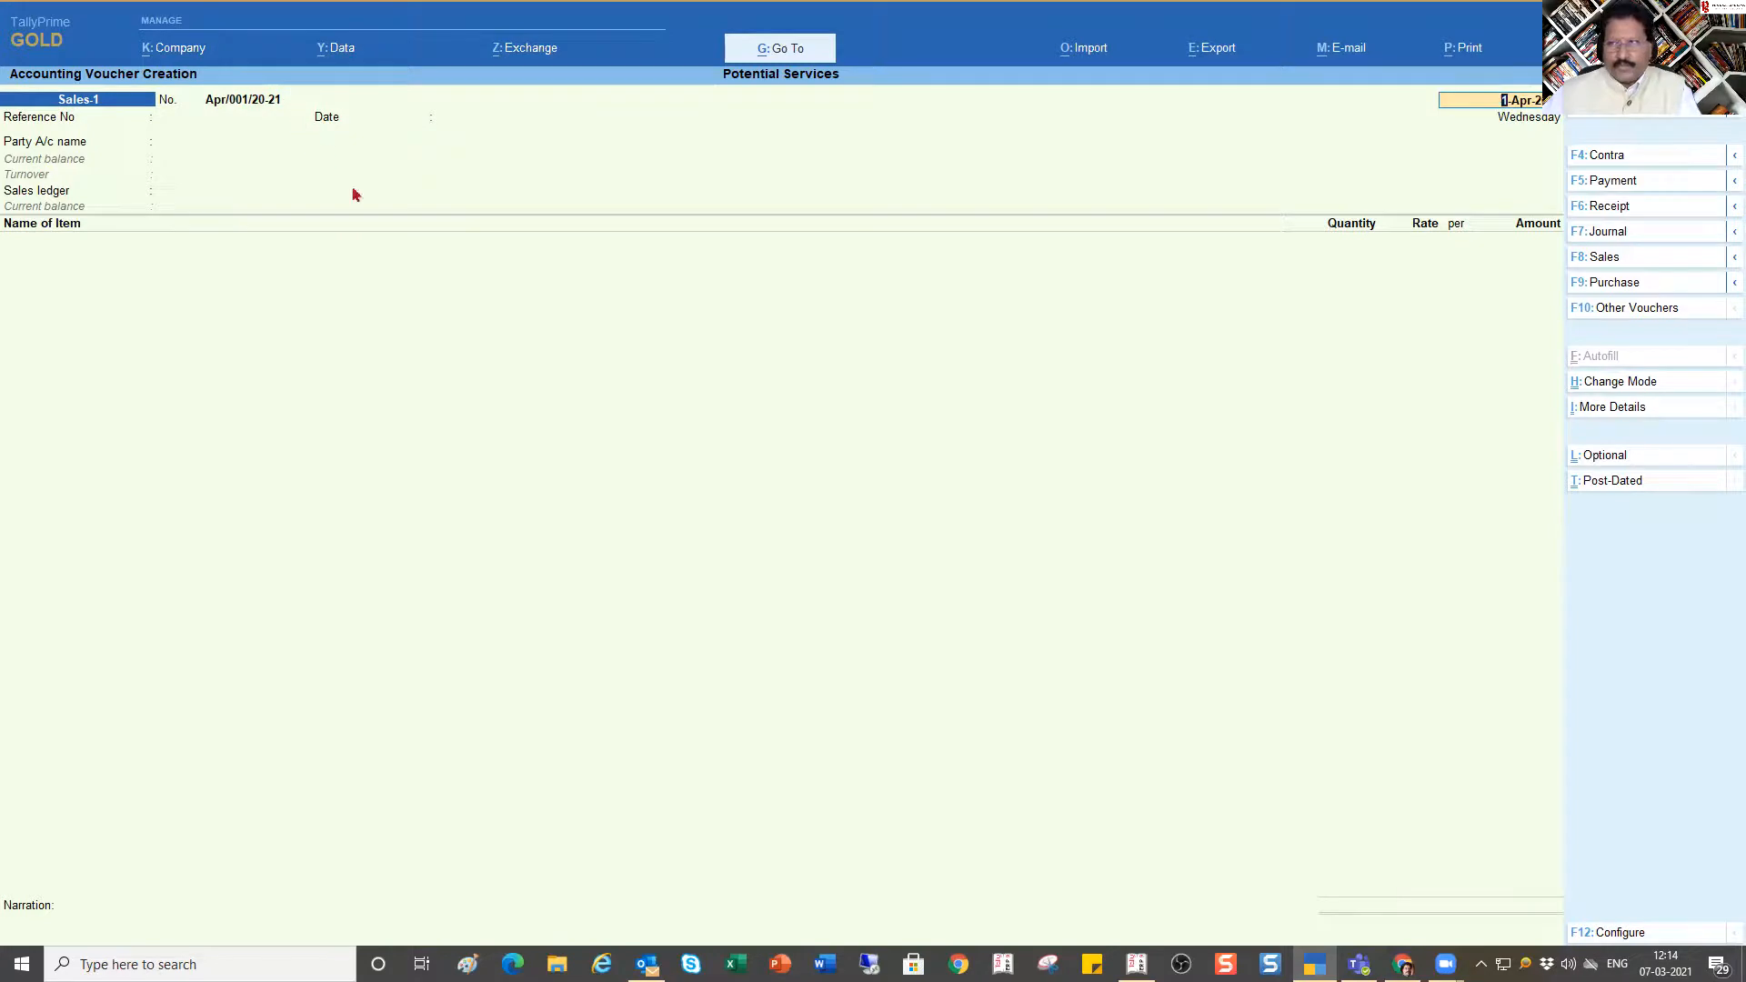
# Step: Set the voucher date to 1-Jun-2020 to check the number for June, and leave voucher entry without saving
pyautogui.press('F2')
pyautogui.write('1')
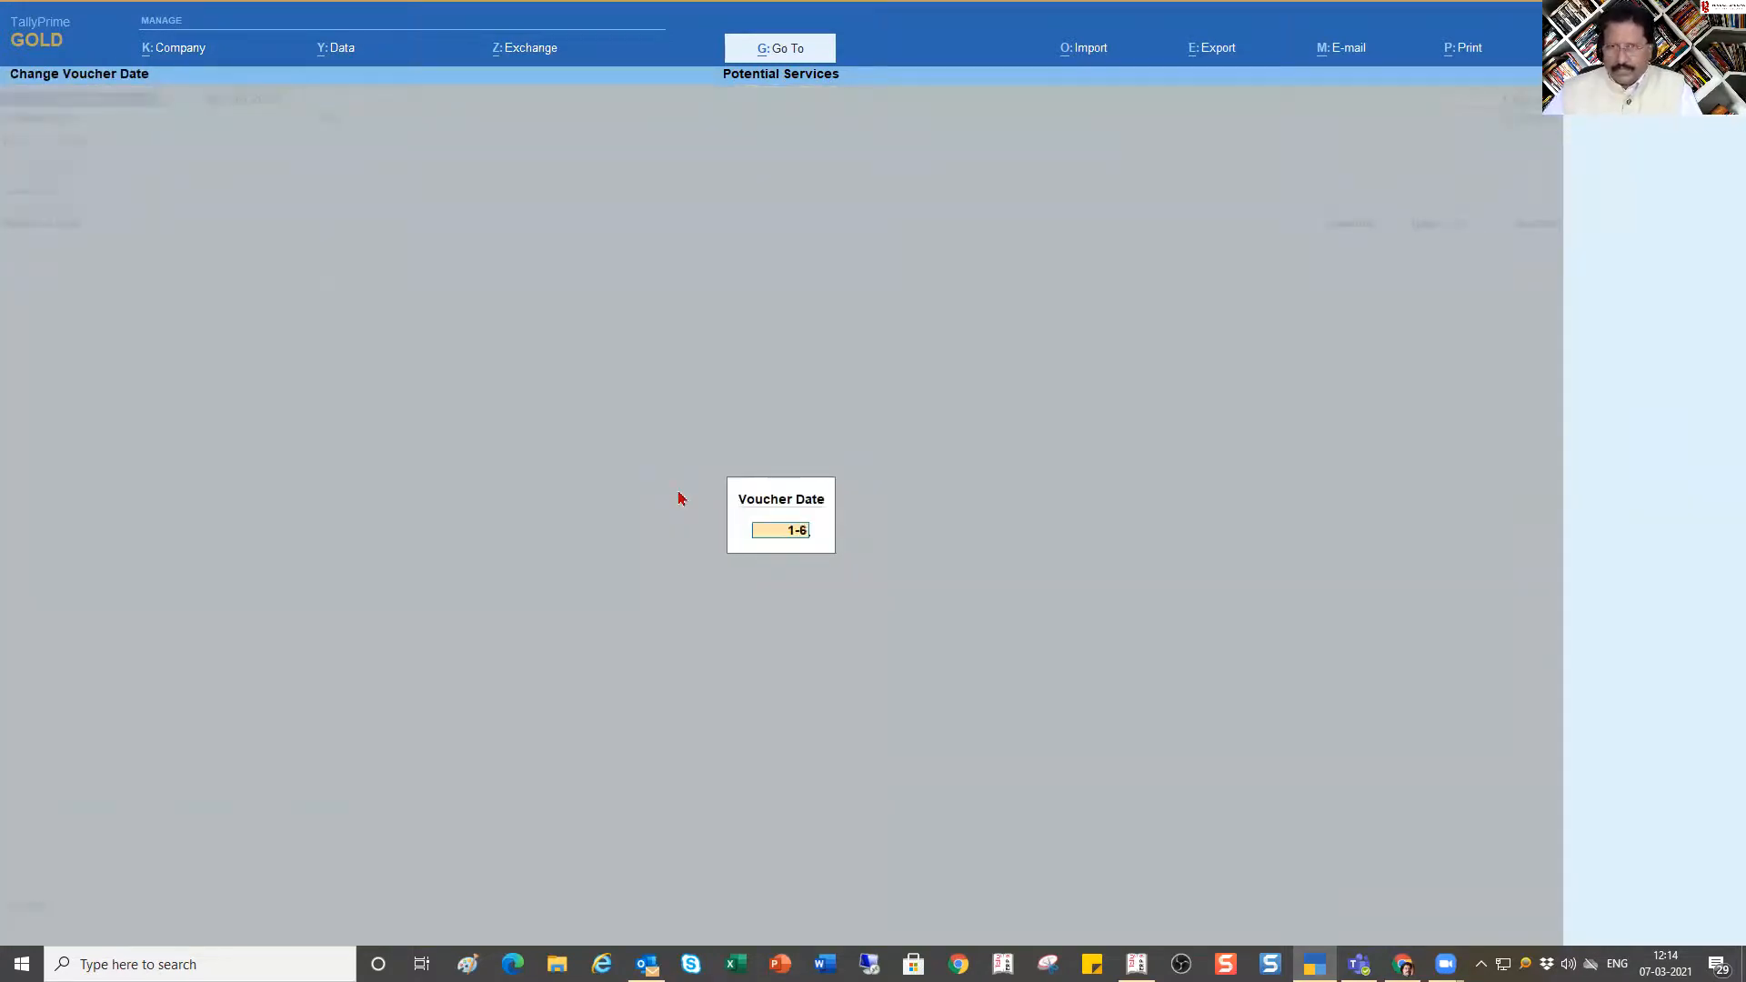
pyautogui.write('-6')
pyautogui.press('Return')
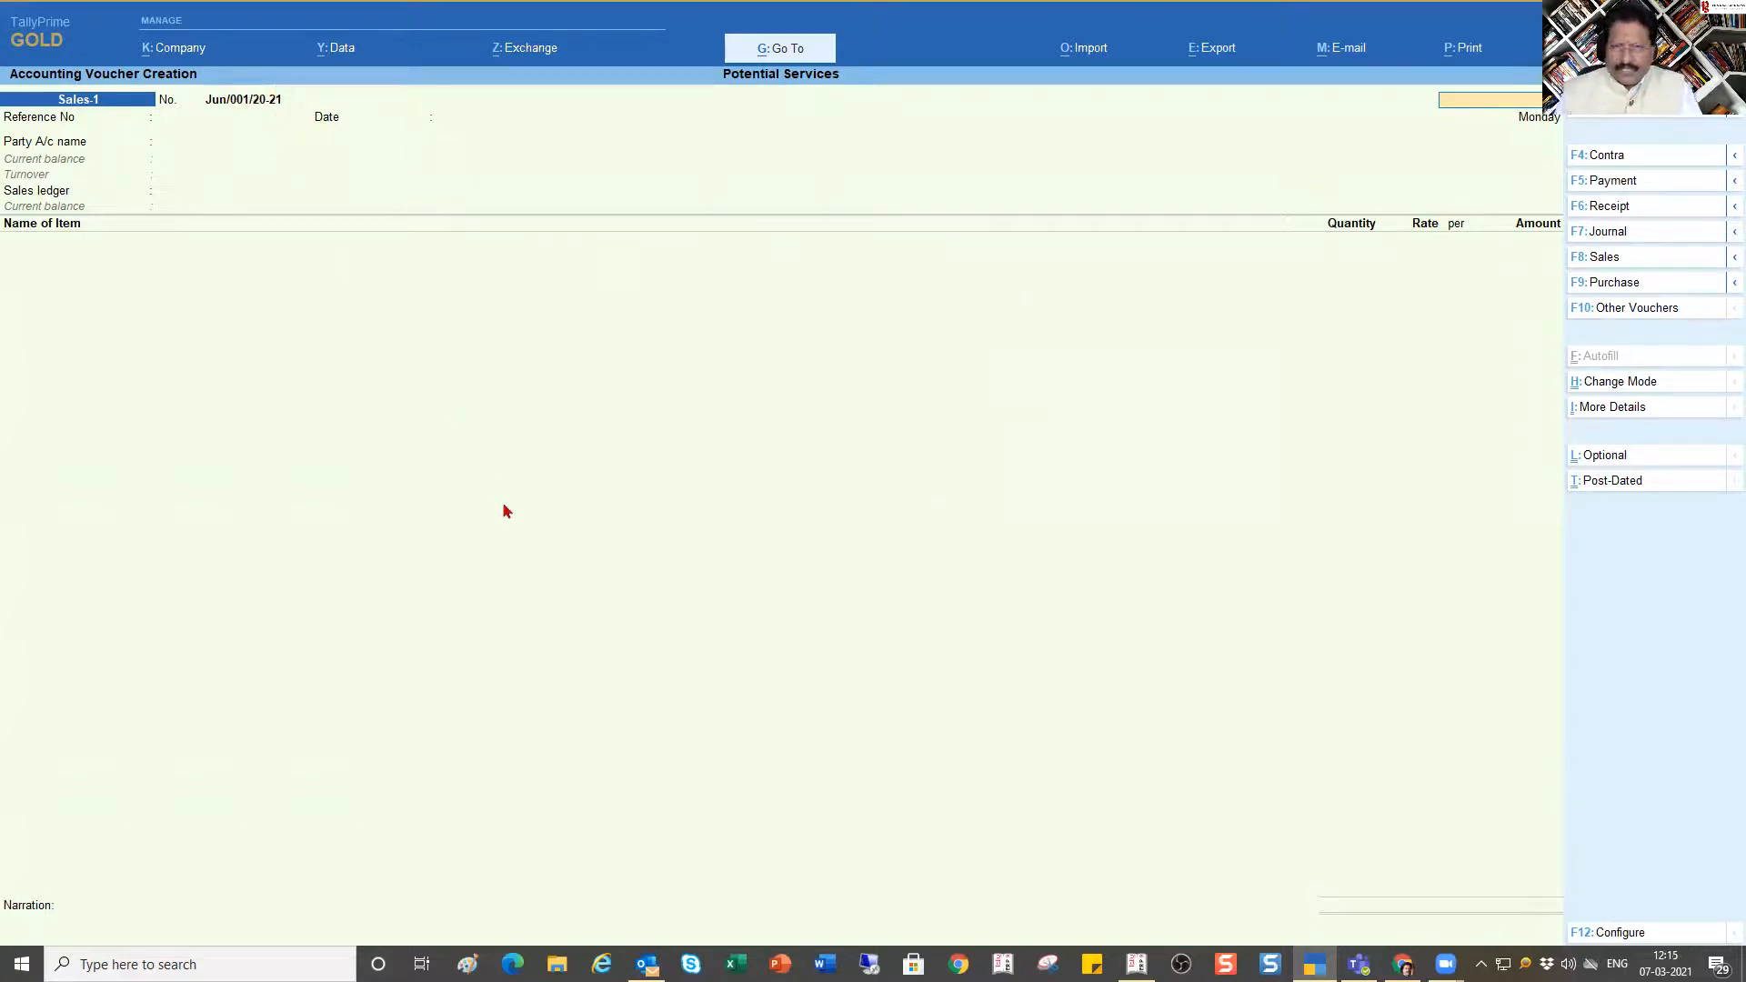
pyautogui.press('Escape')
pyautogui.press('y')
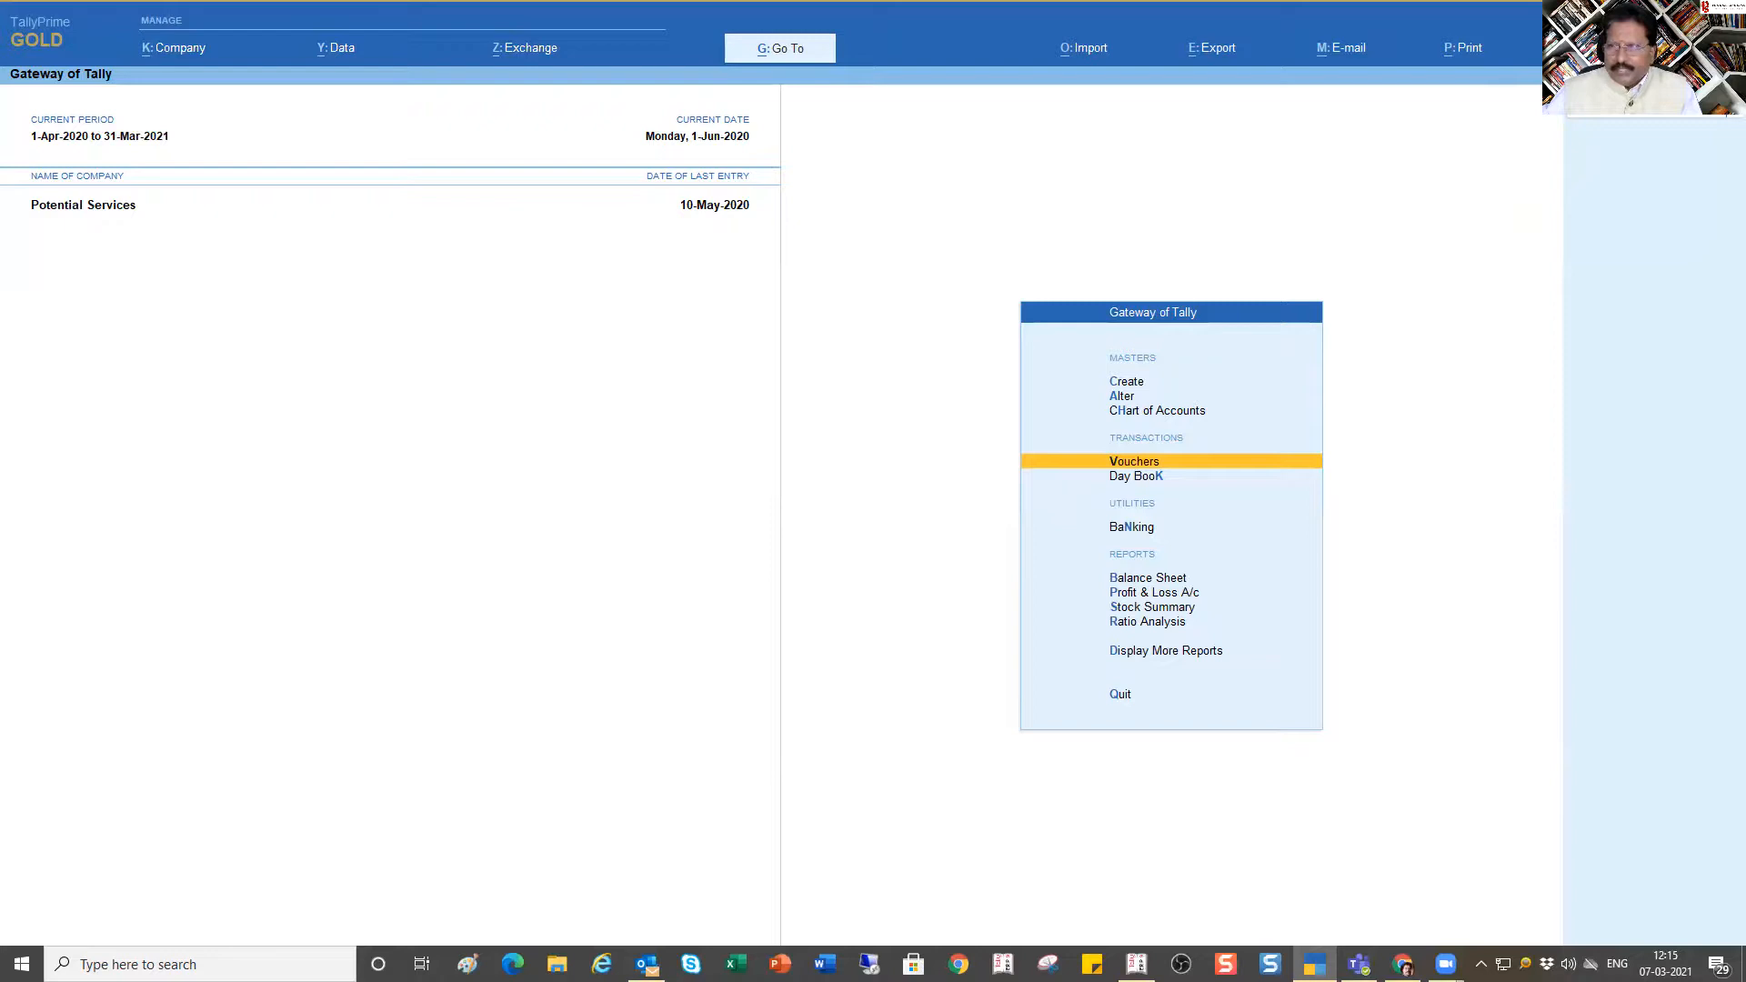
pyautogui.click(1681, 11)
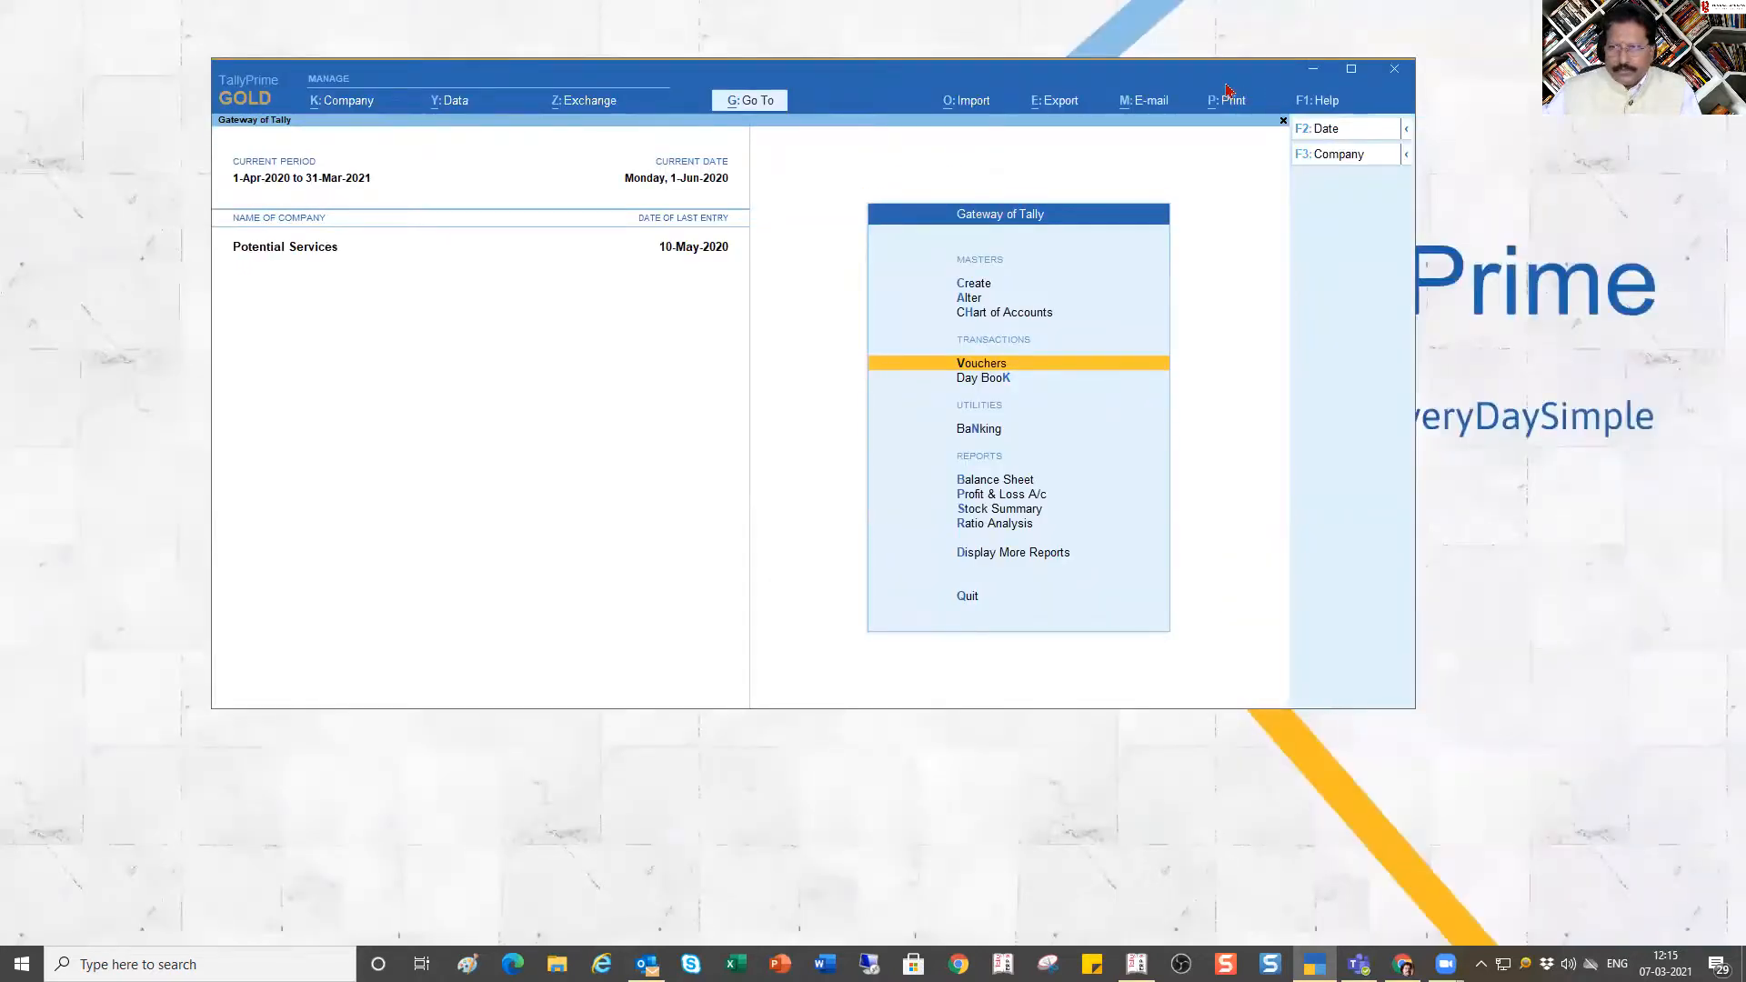
pyautogui.moveTo(1227, 87); pyautogui.dragTo(1074, 293)
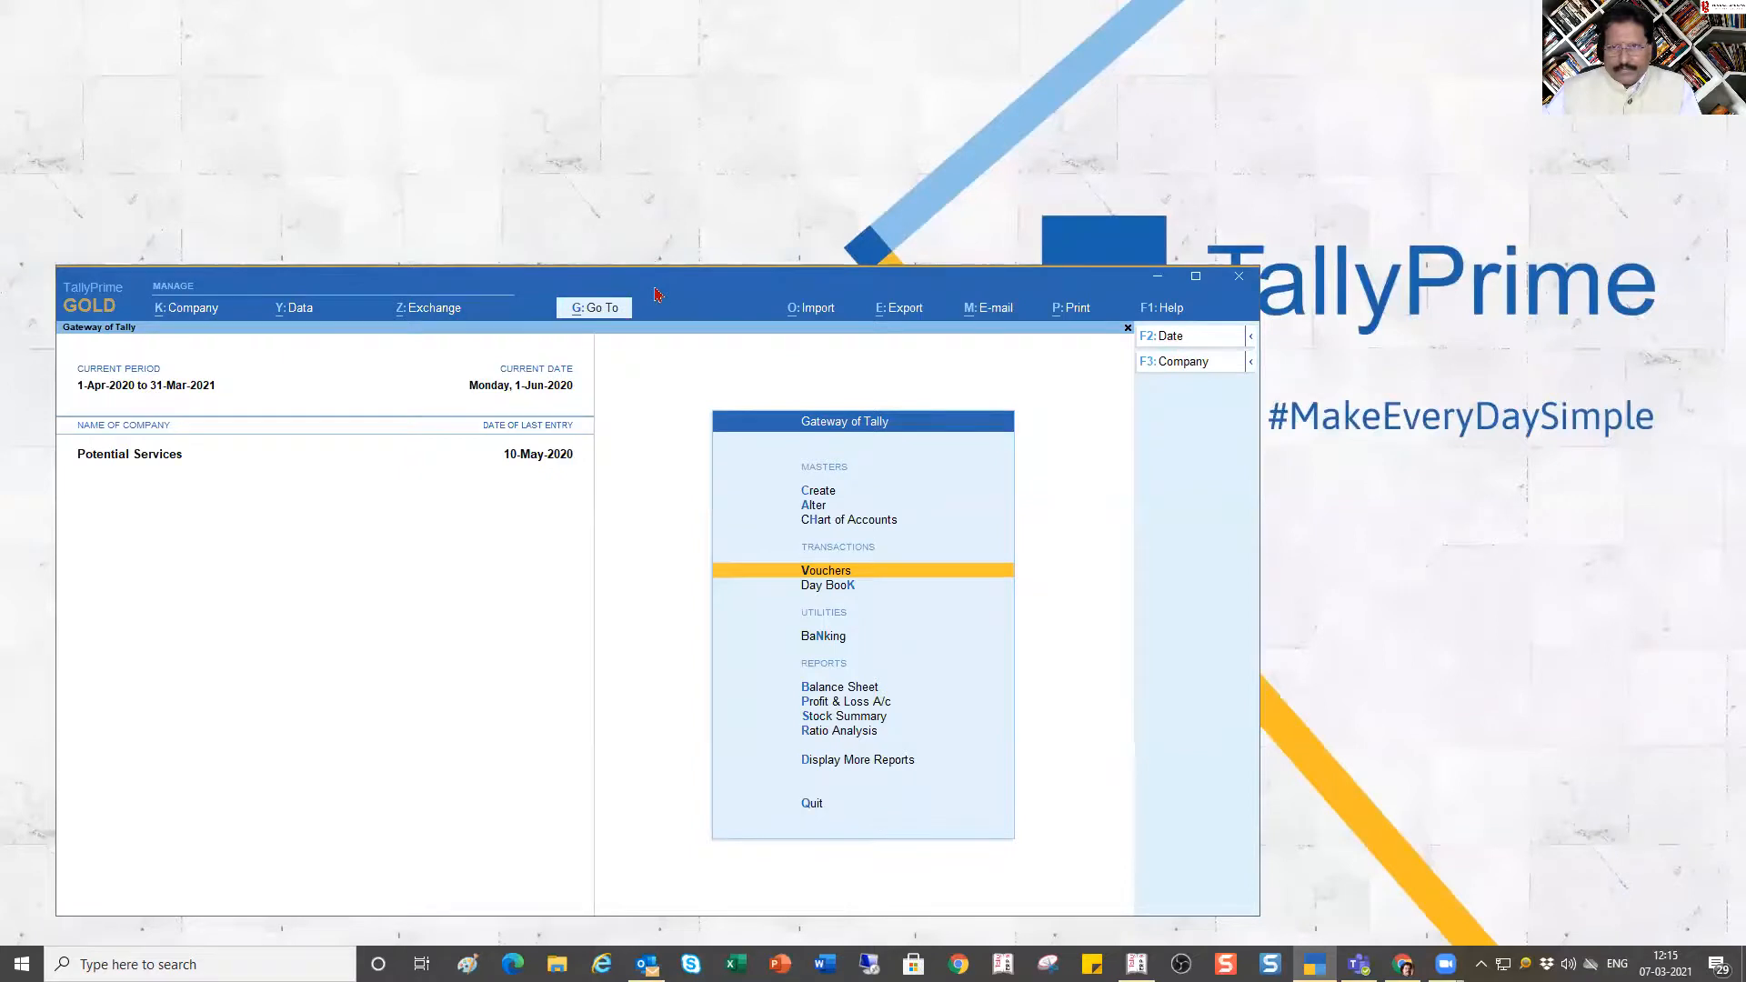
pyautogui.moveTo(662, 279); pyautogui.dragTo(657, 244)
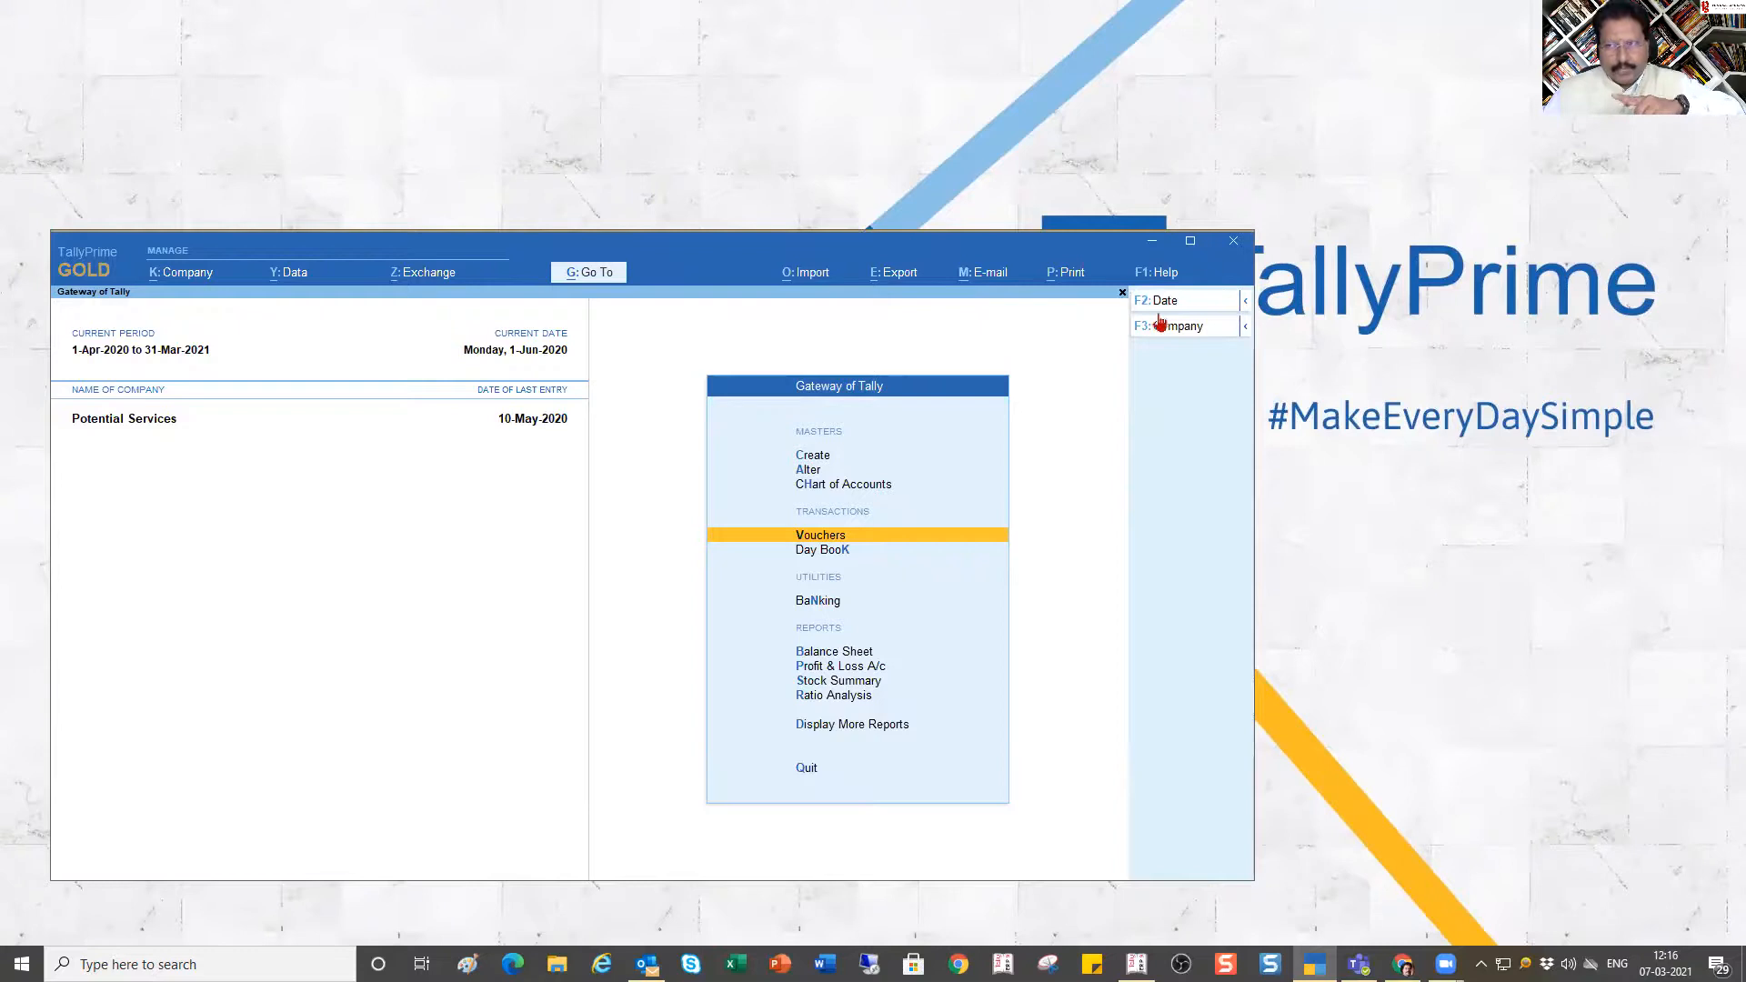
pyautogui.click(1245, 301)
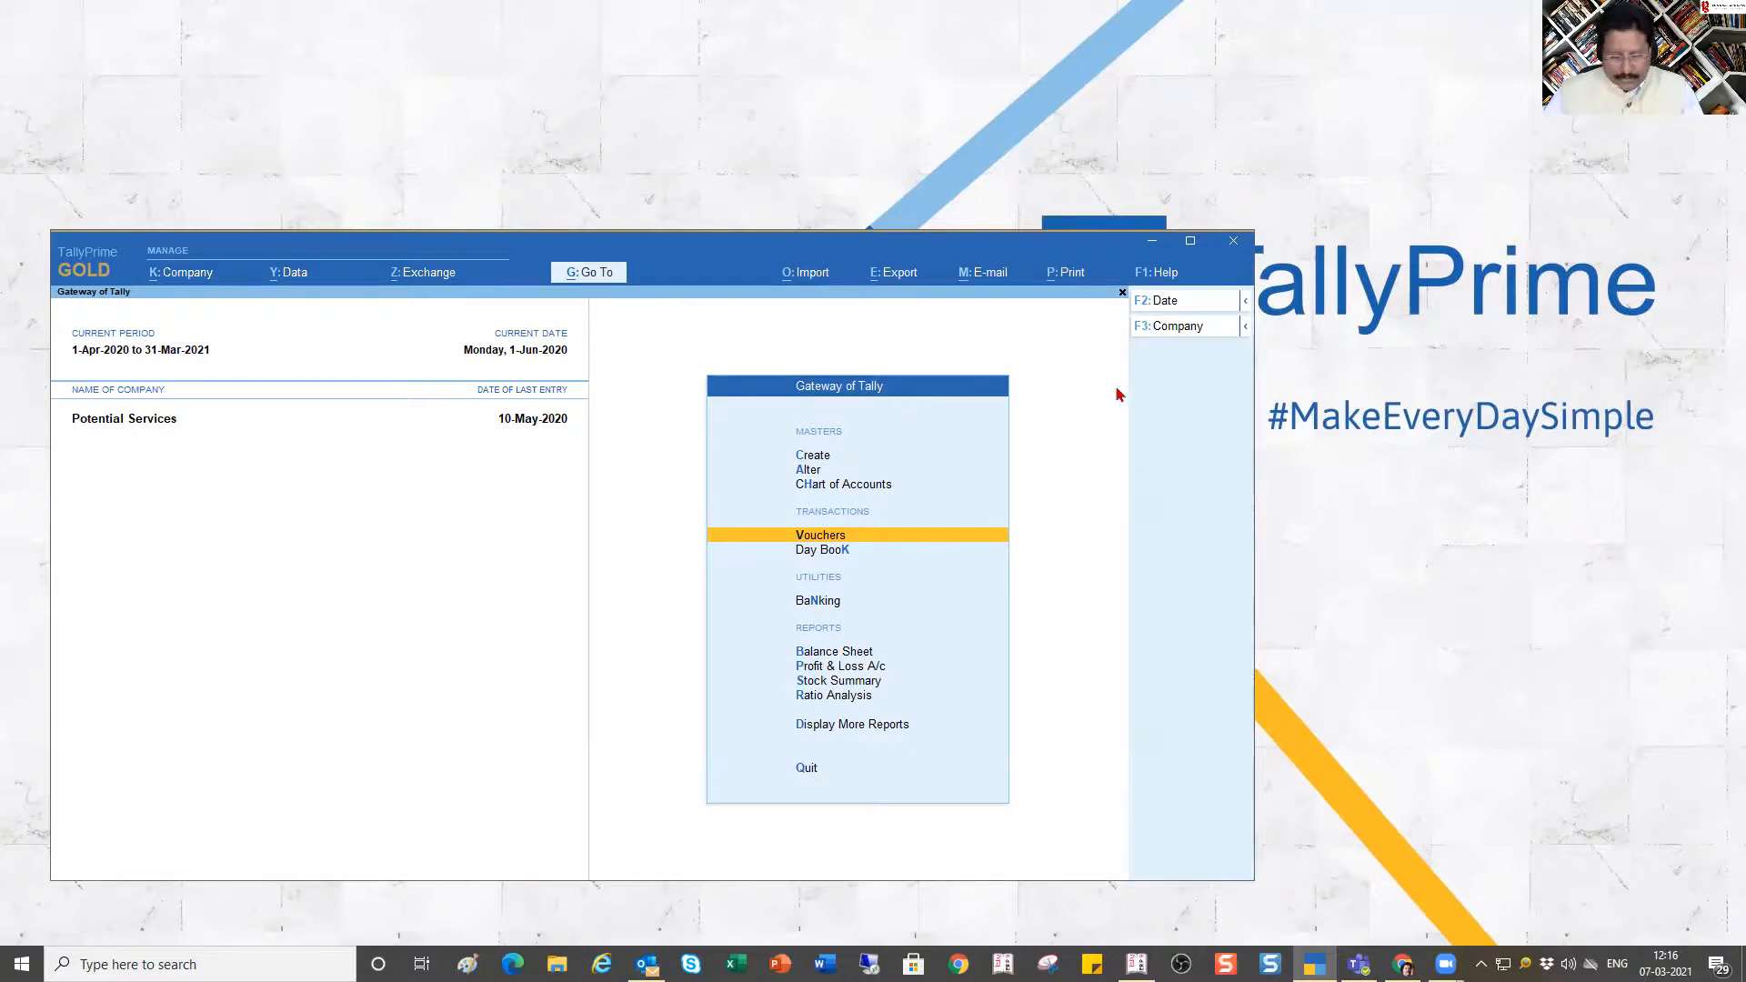
pyautogui.press('alt')
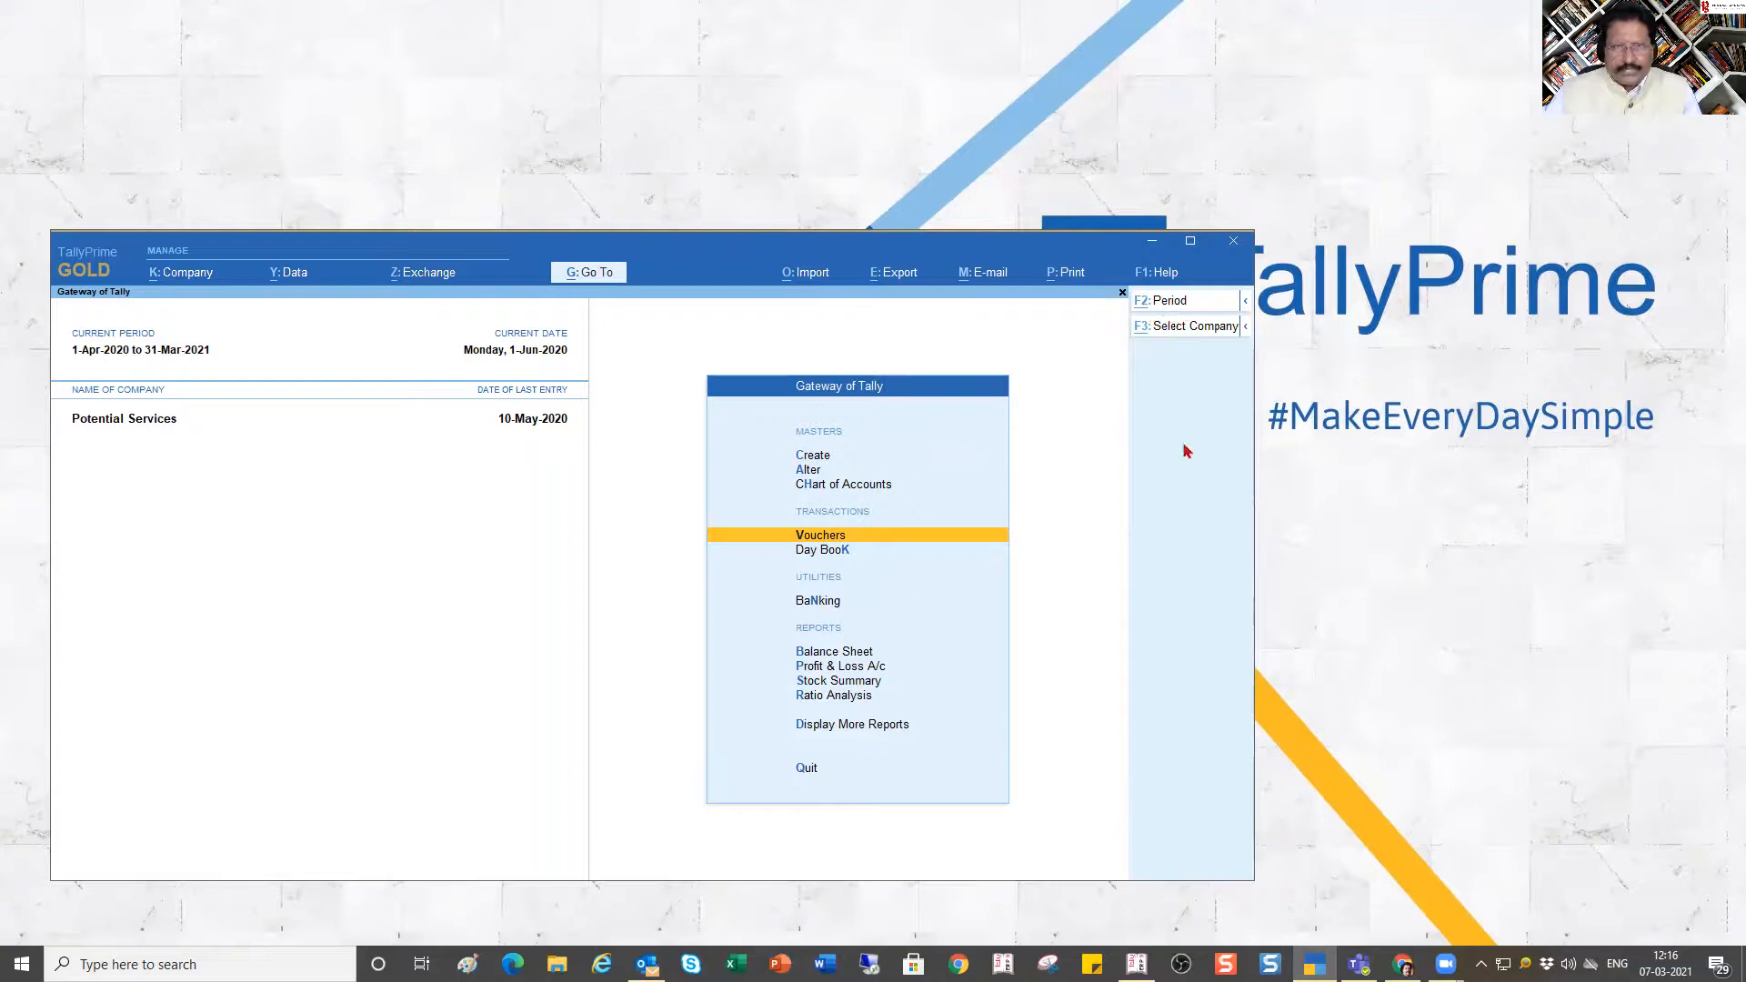
pyautogui.click(1191, 241)
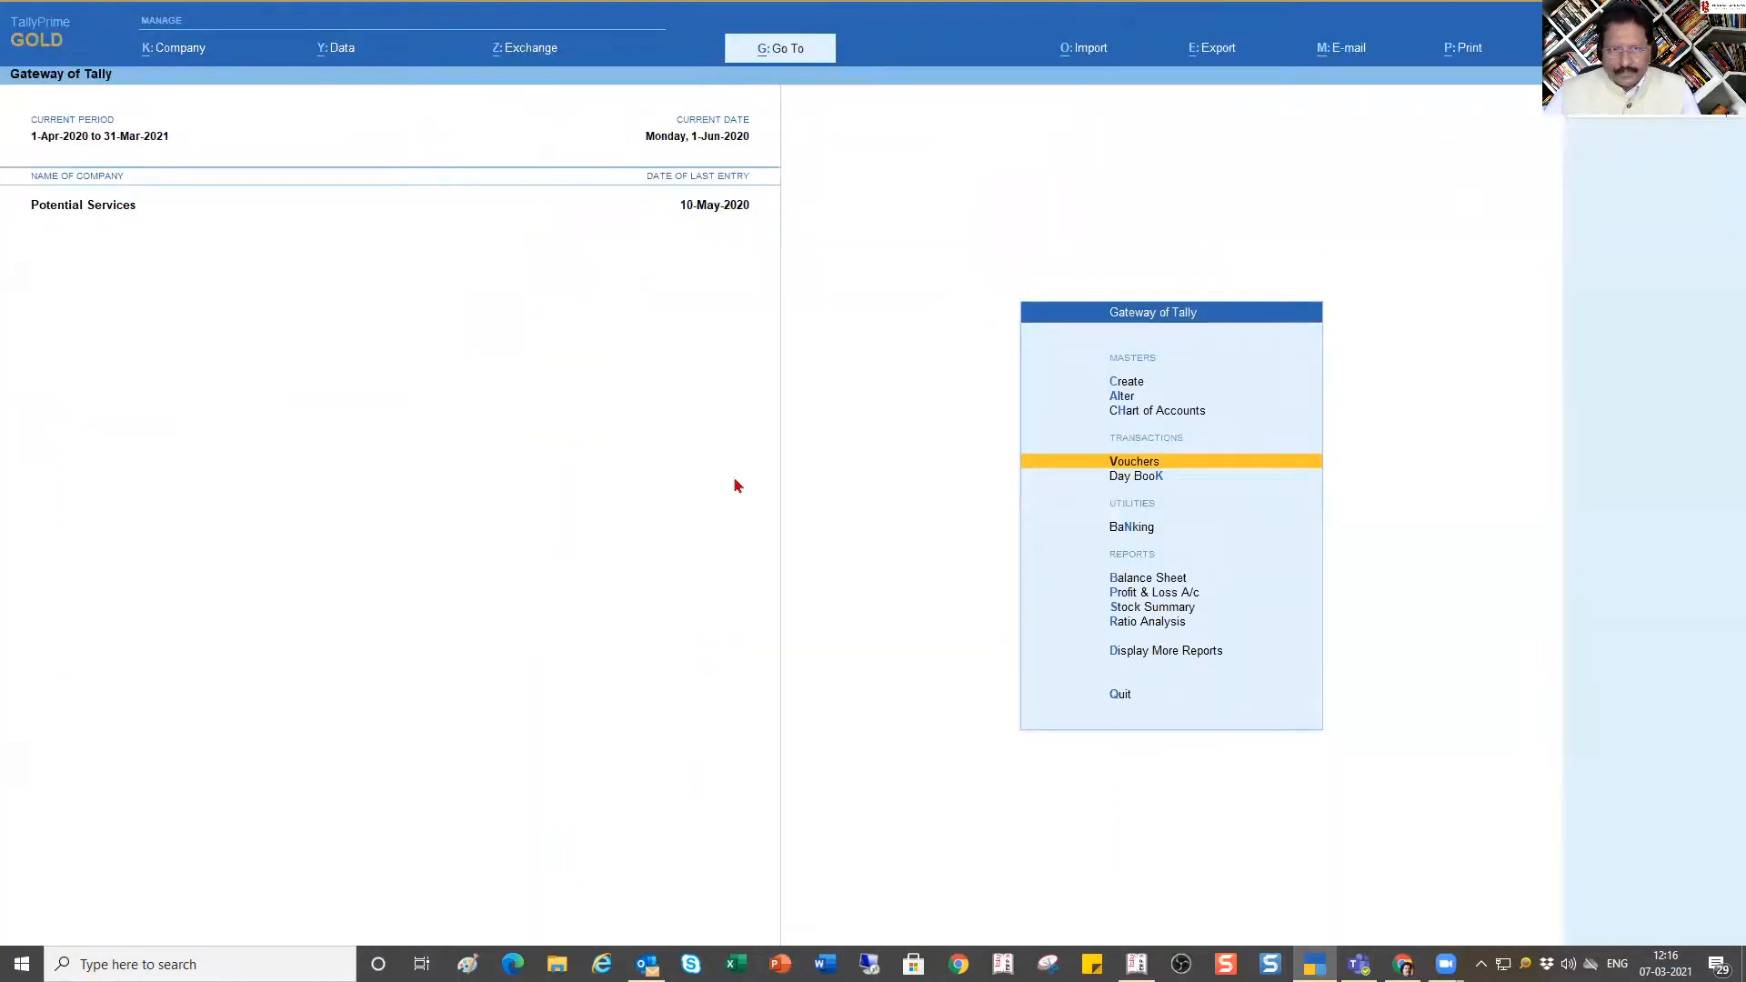
# Step: Change the company's current period to run from 1-4-2021 to 31-3-2022
pyautogui.press('F2')
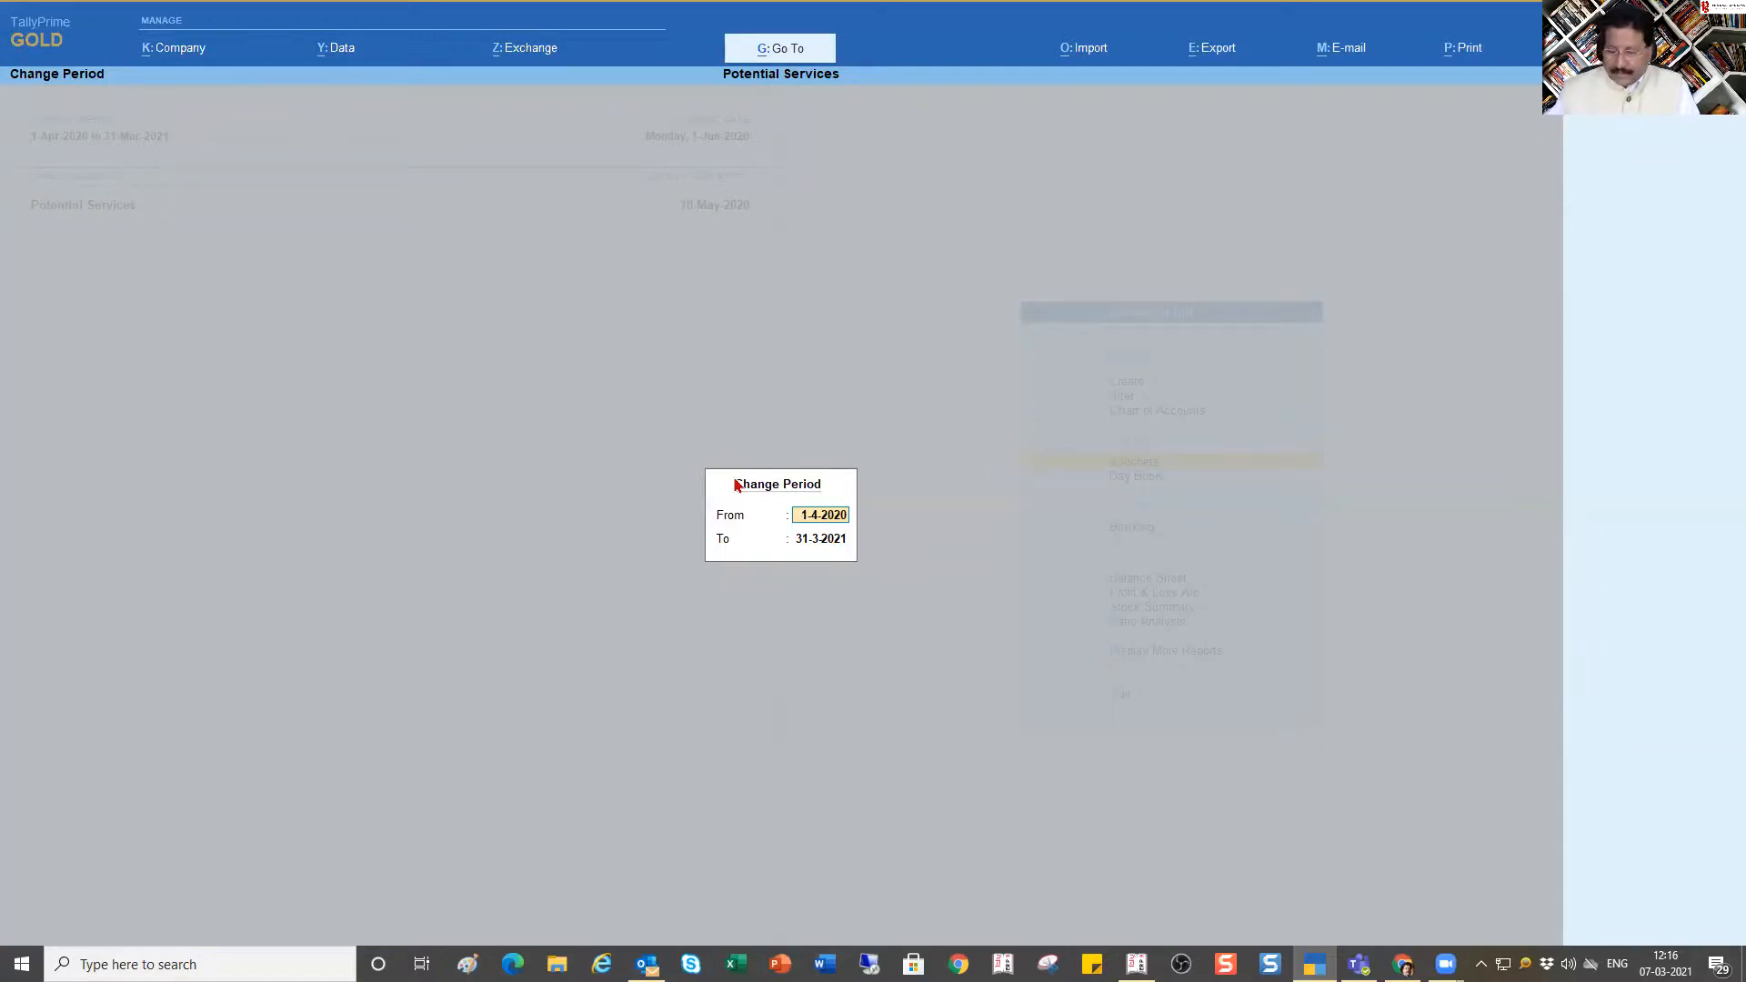
pyautogui.write('1-4')
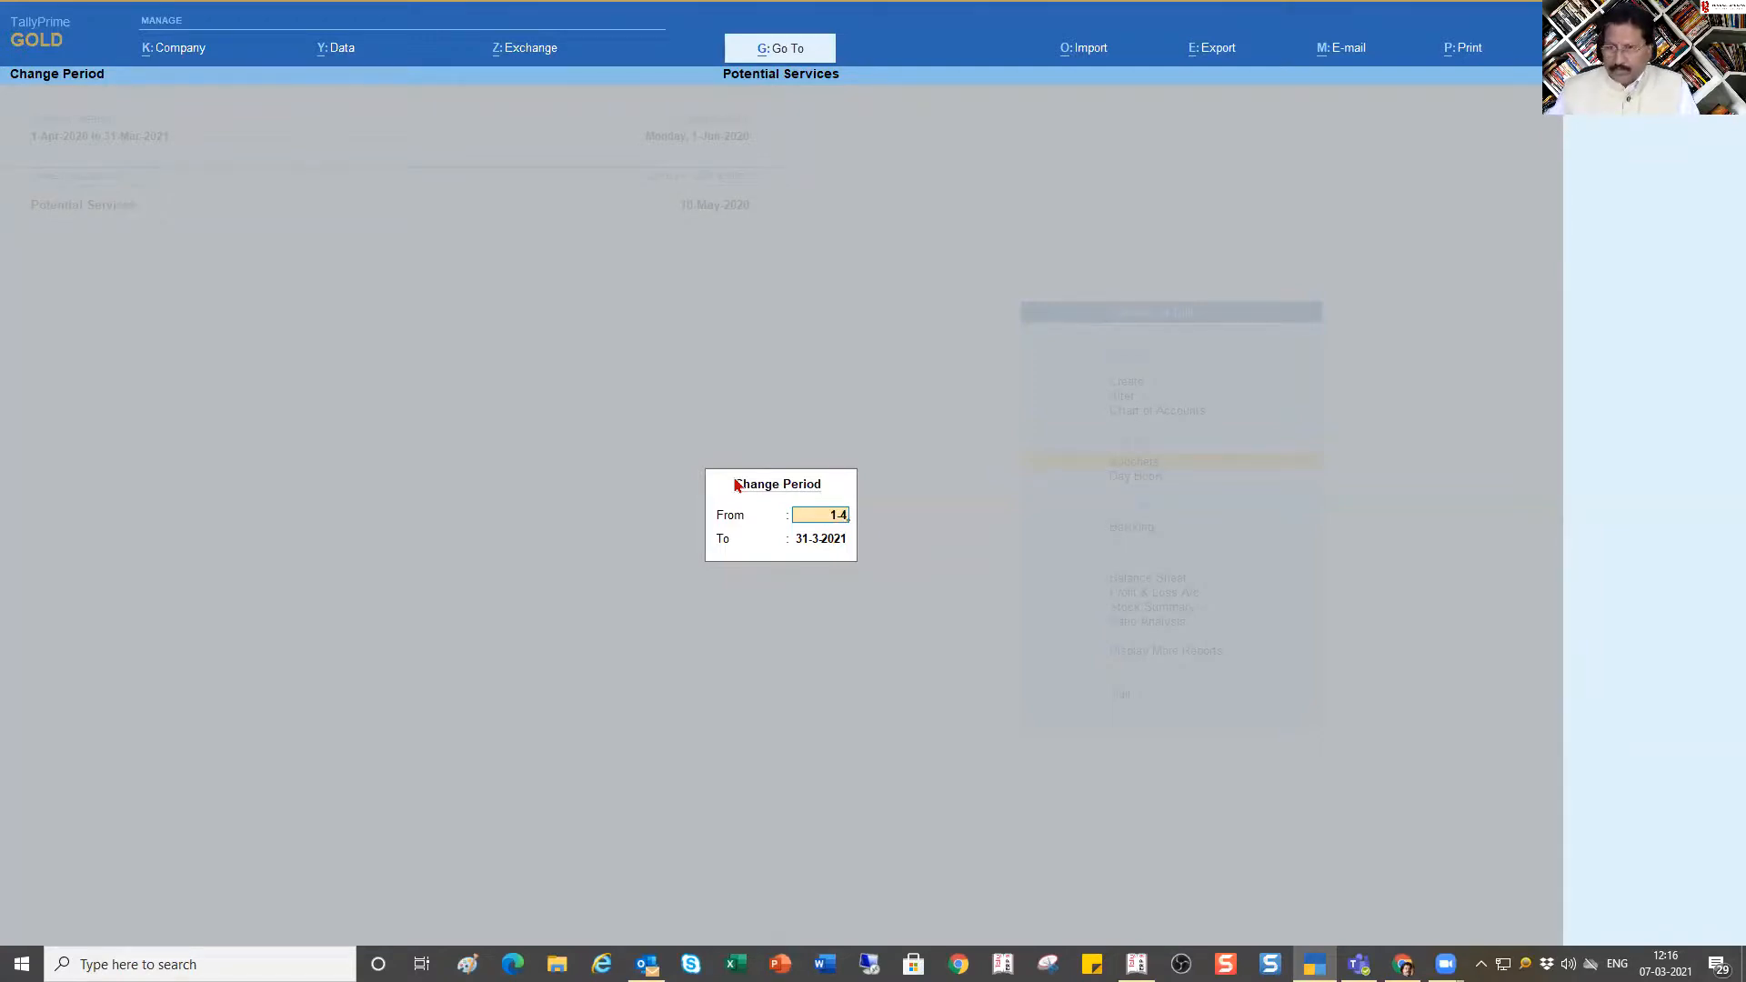
pyautogui.write('21')
pyautogui.press('BackSpace')
pyautogui.press('BackSpace')
pyautogui.press('BackSpace')
pyautogui.press('BackSpace')
pyautogui.press('BackSpace')
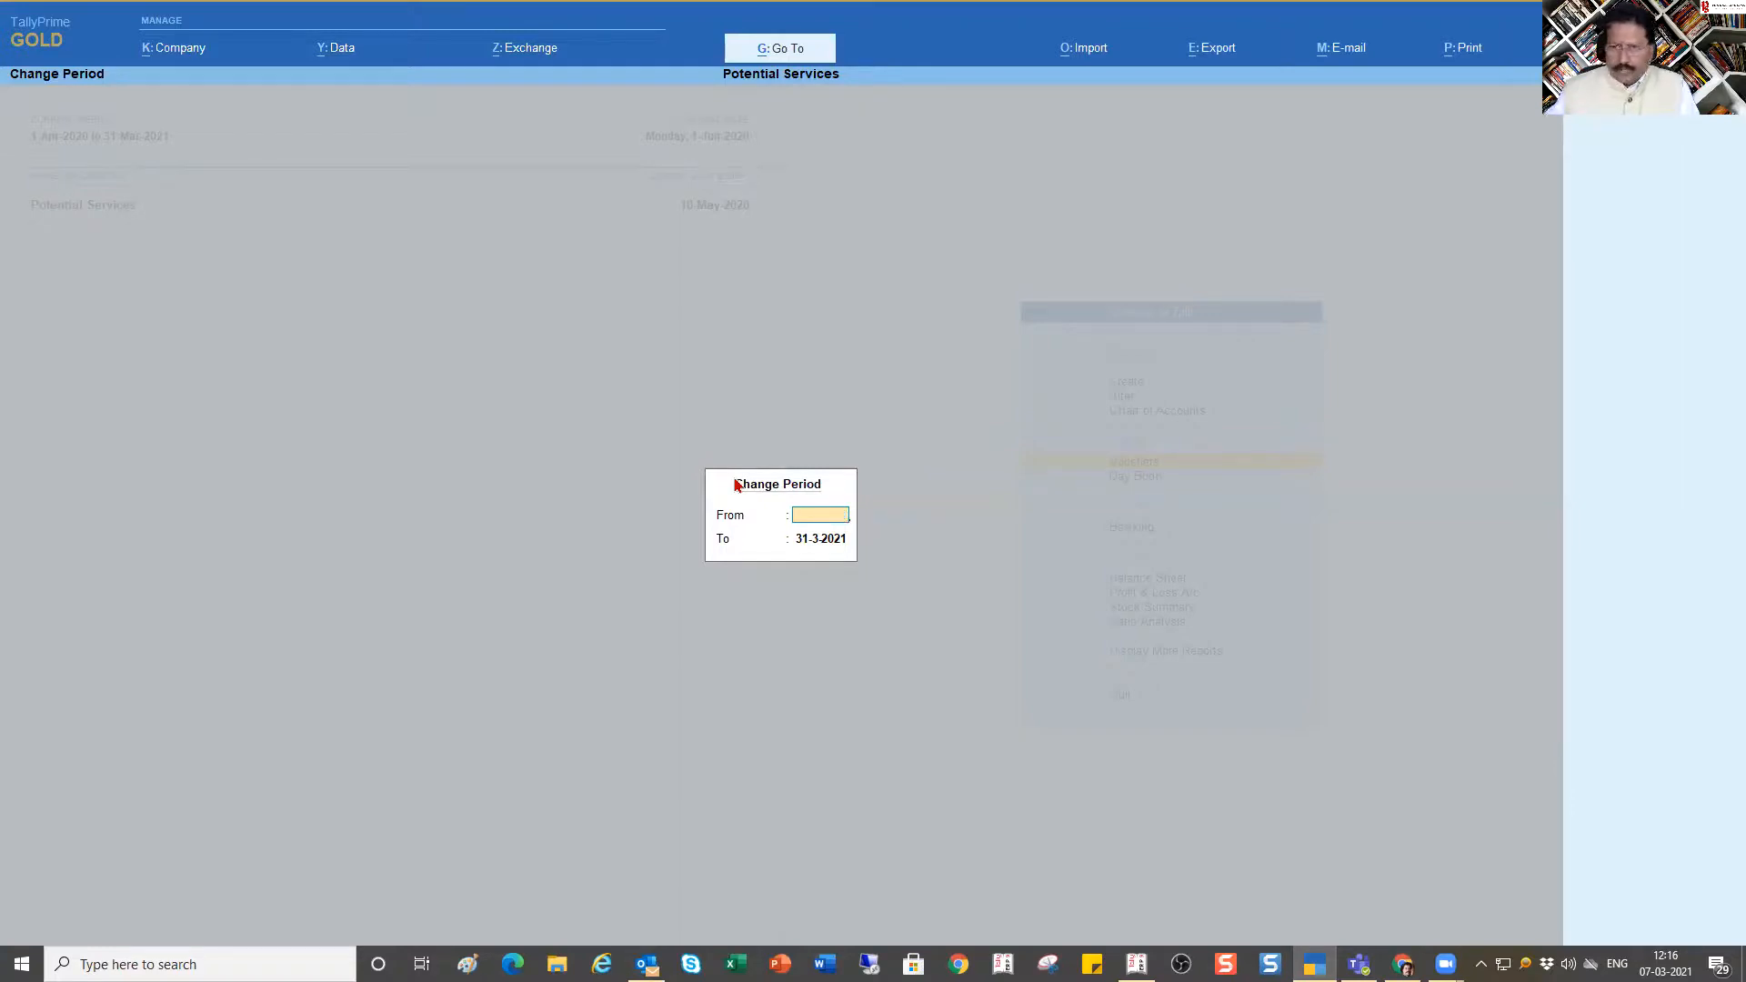
pyautogui.write('a21')
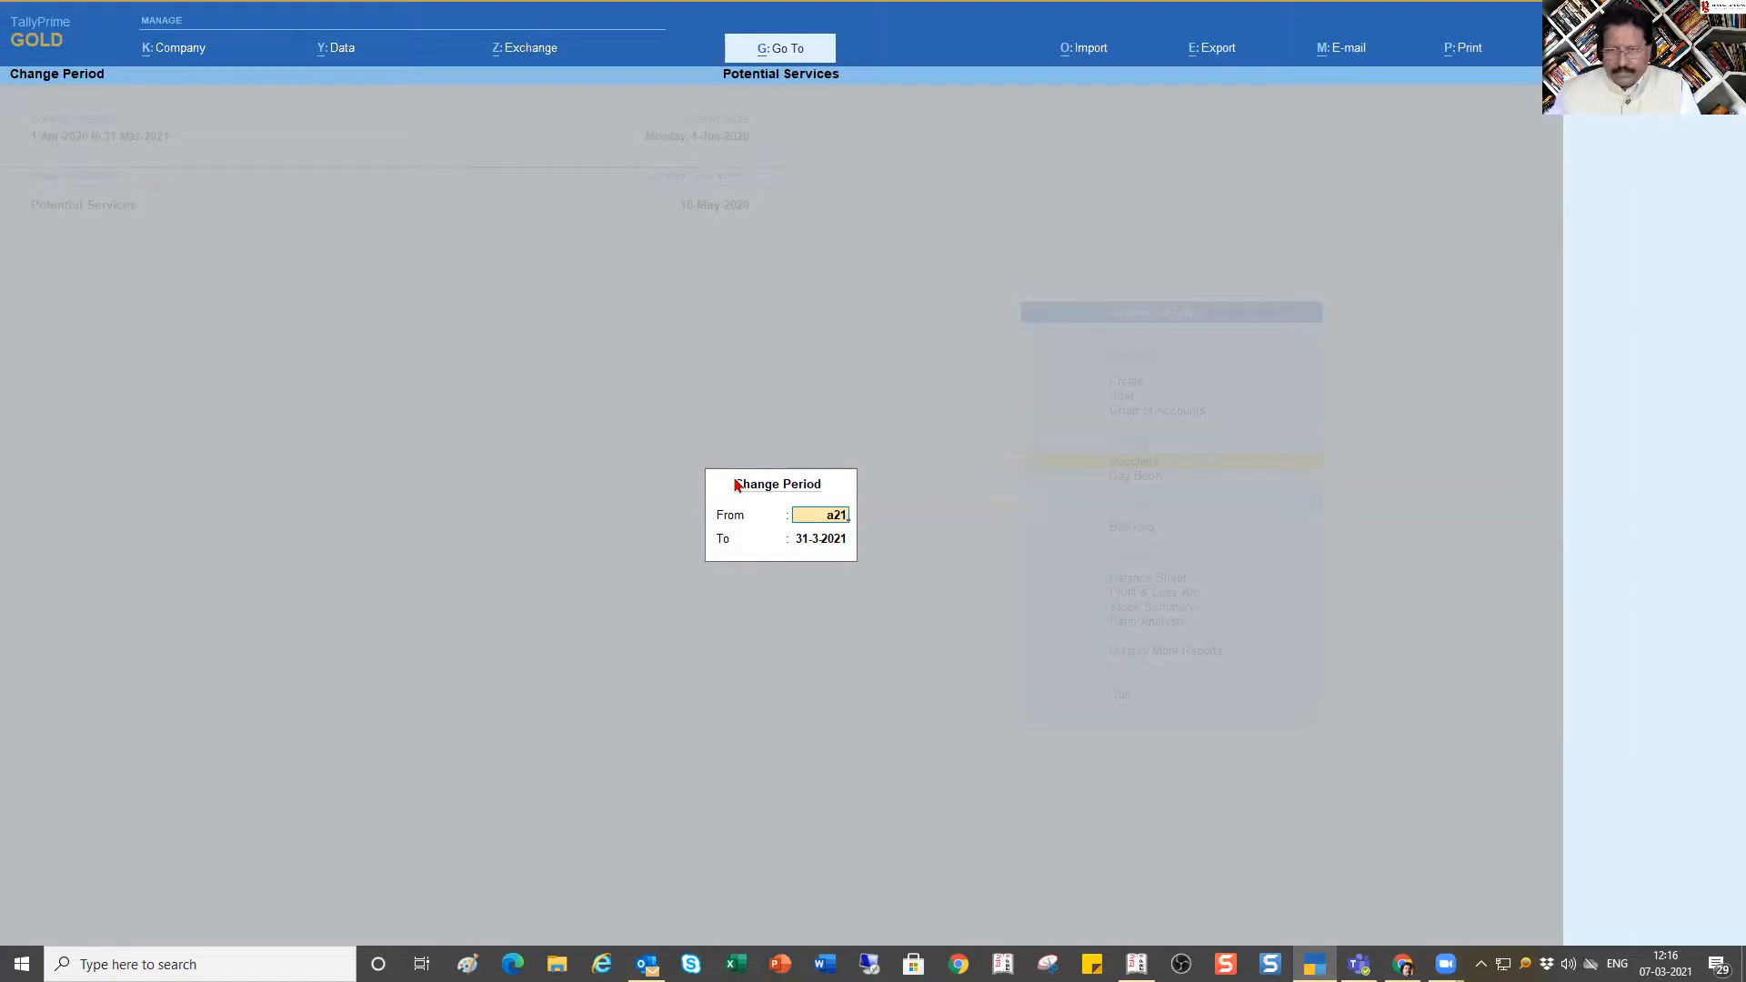
pyautogui.press('Return')
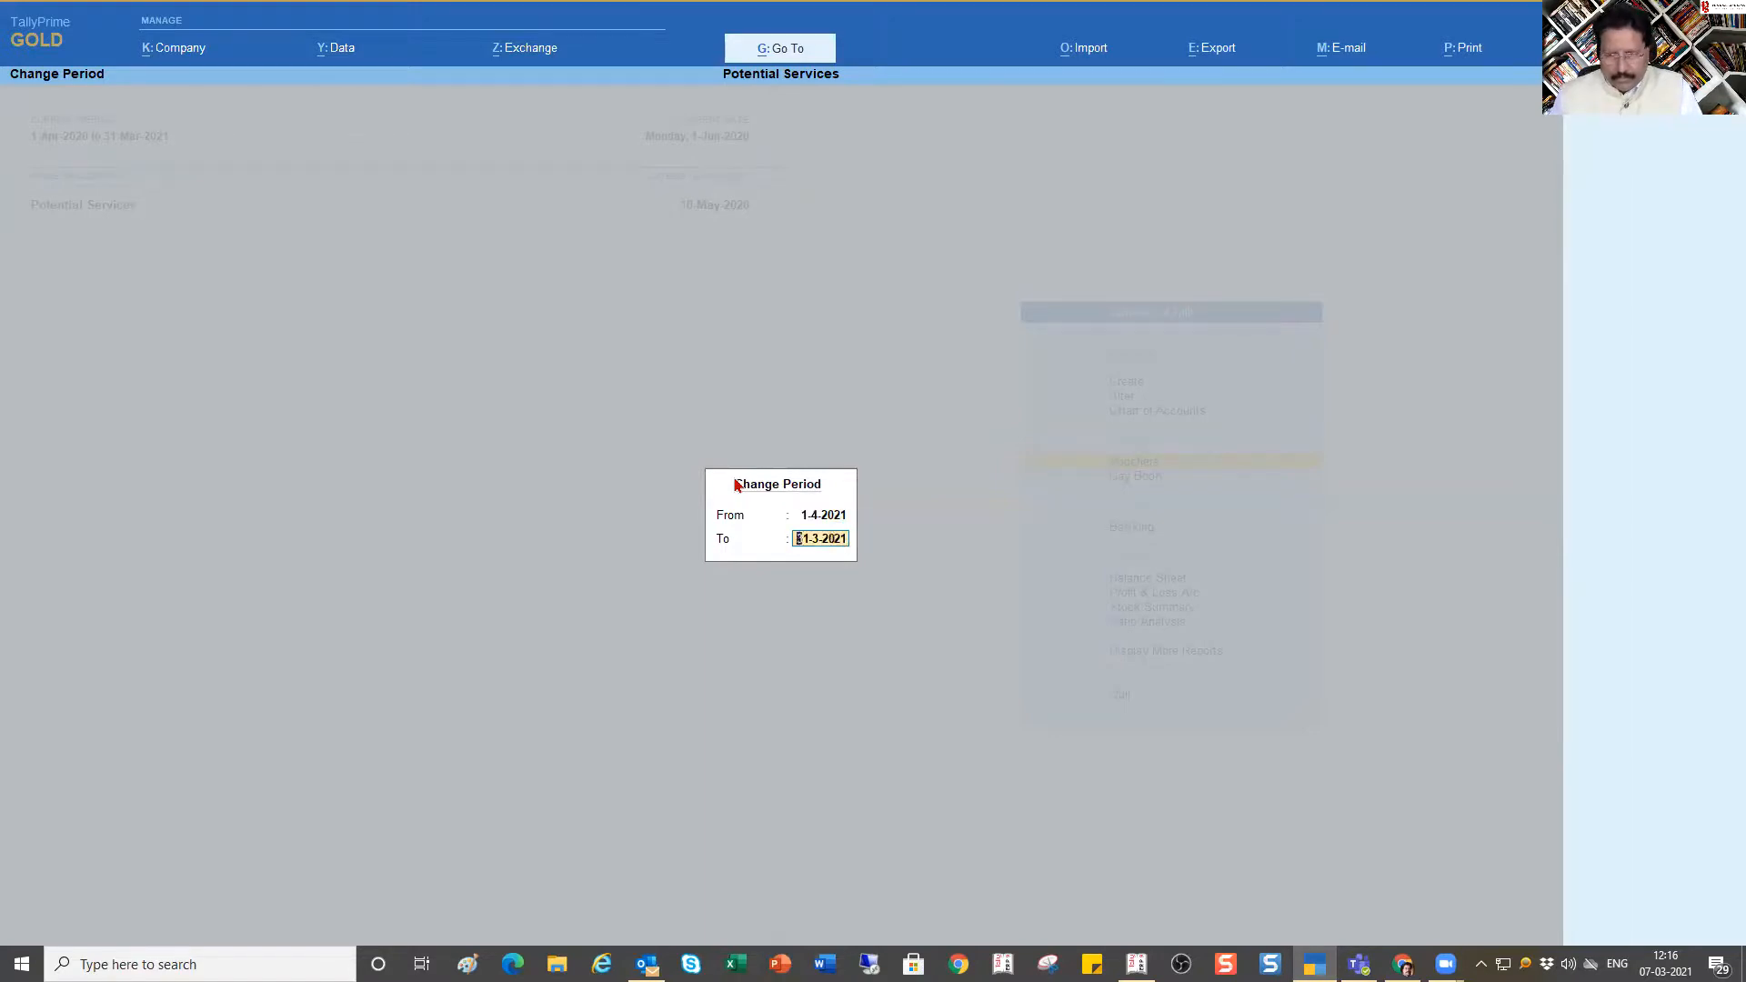
pyautogui.write('m')
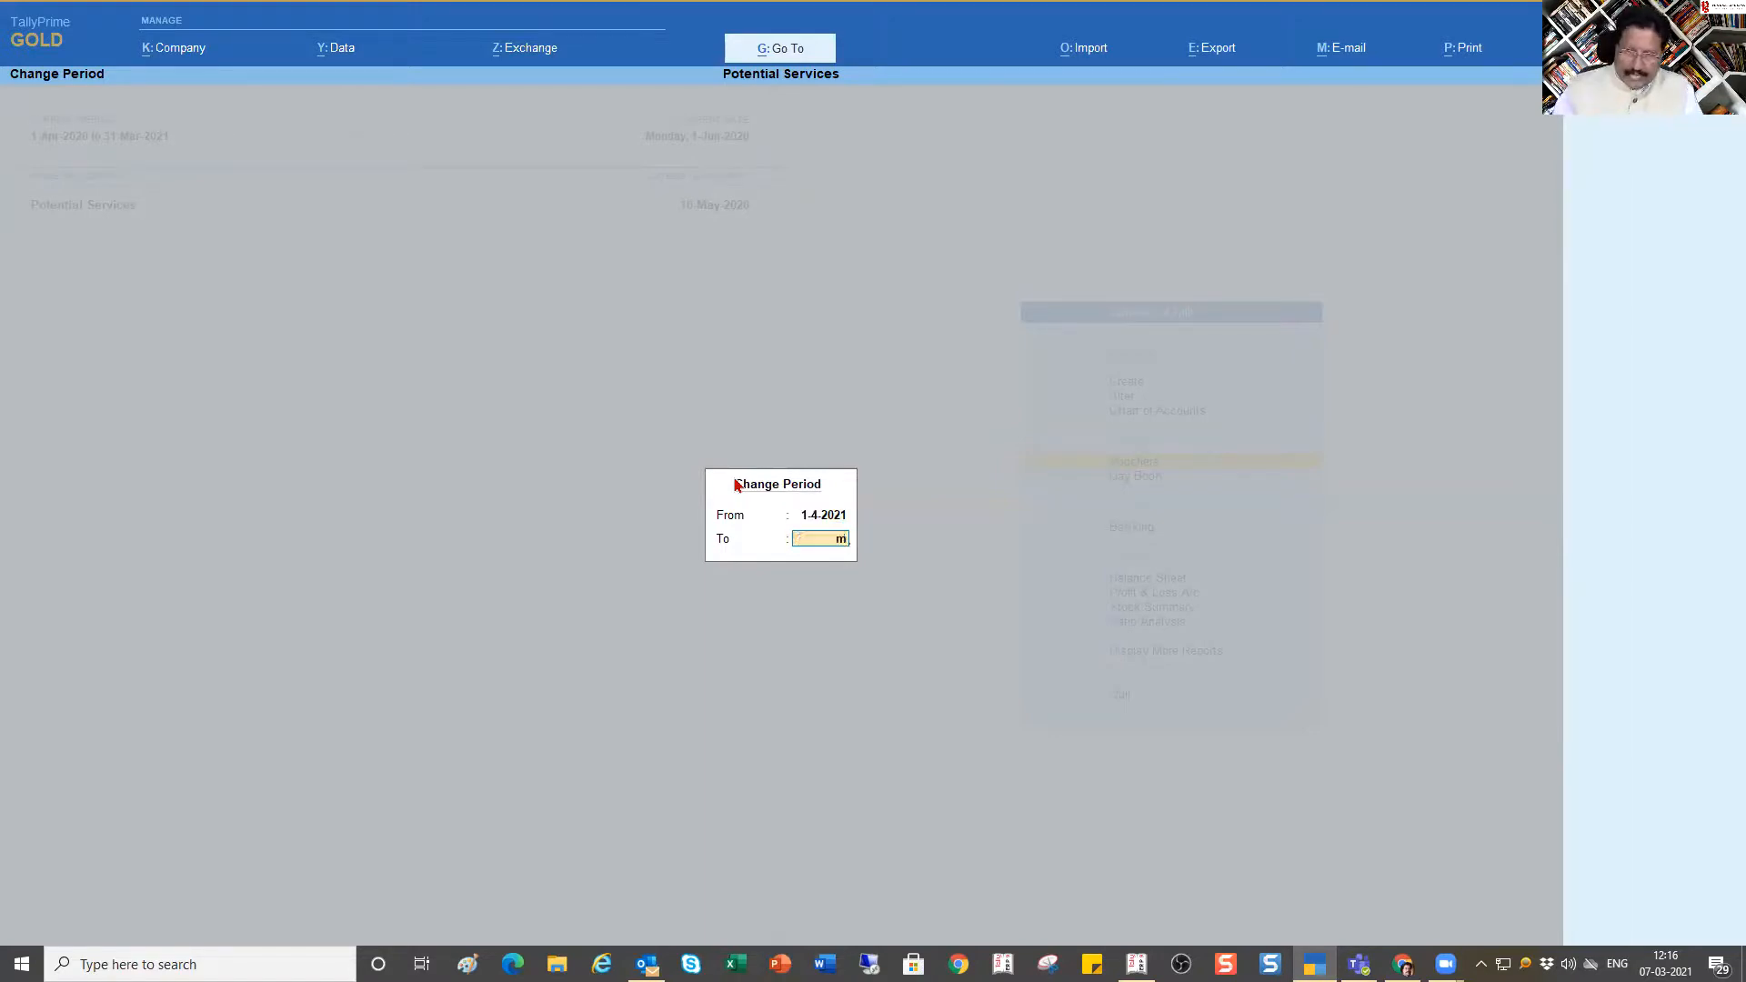
pyautogui.write('22')
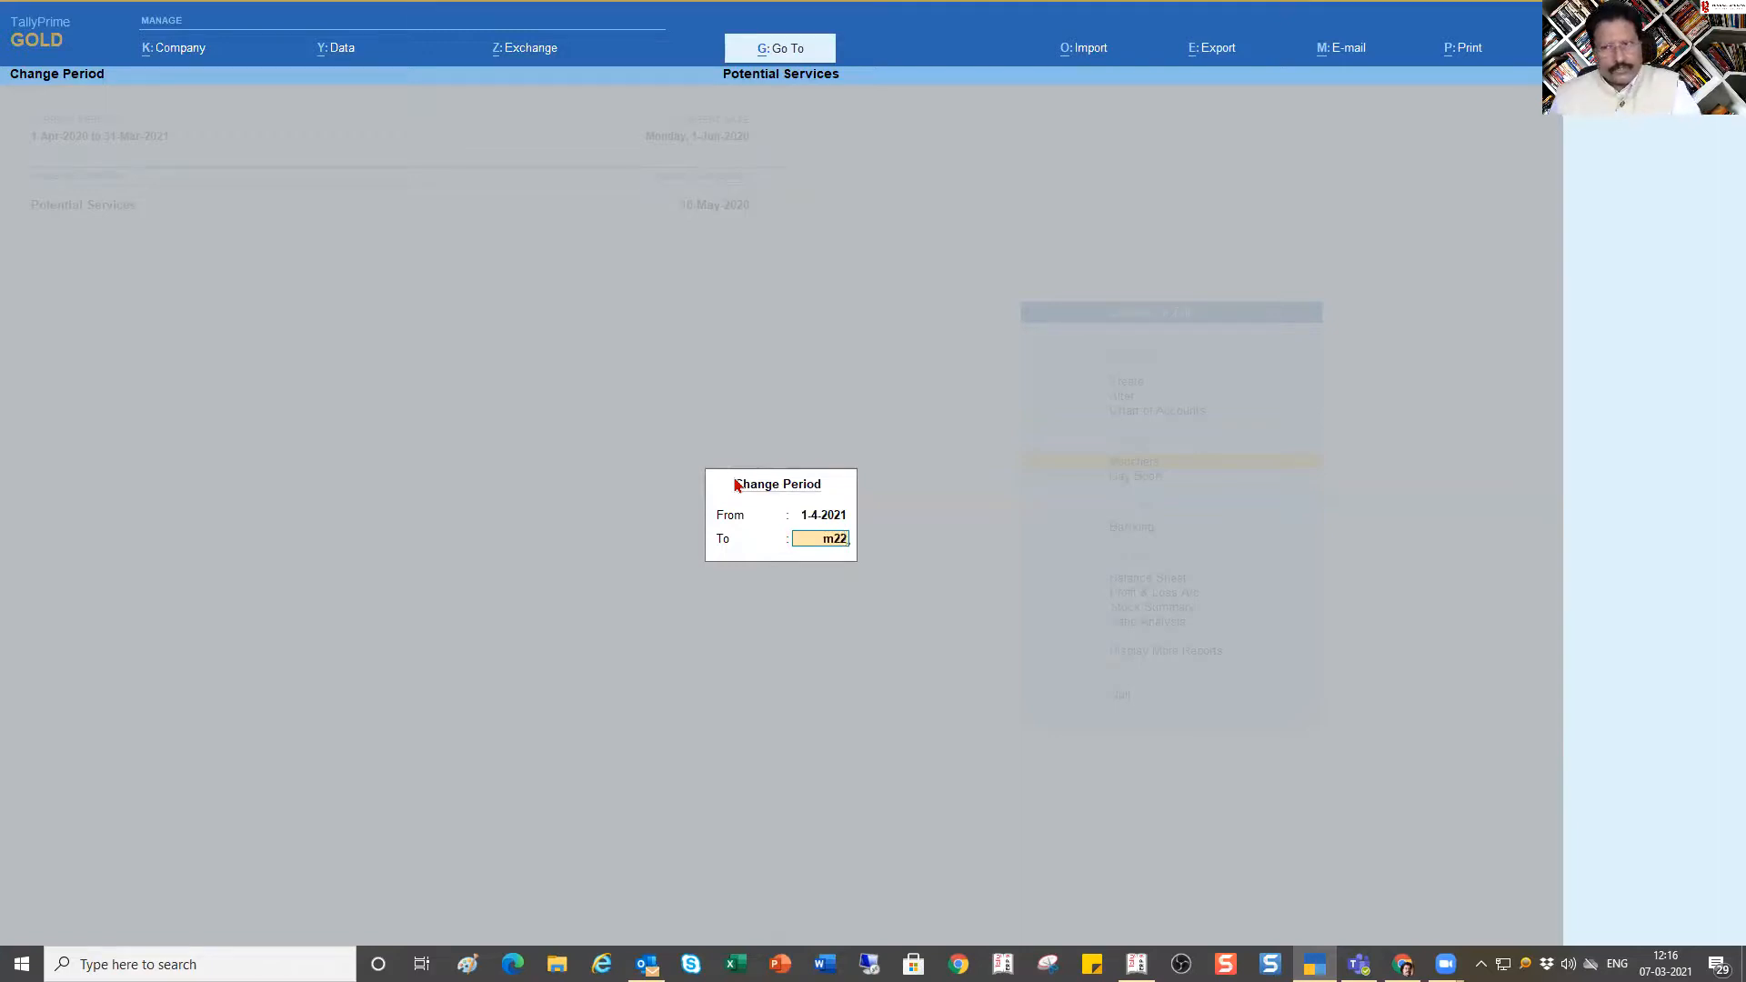
pyautogui.press('Return')
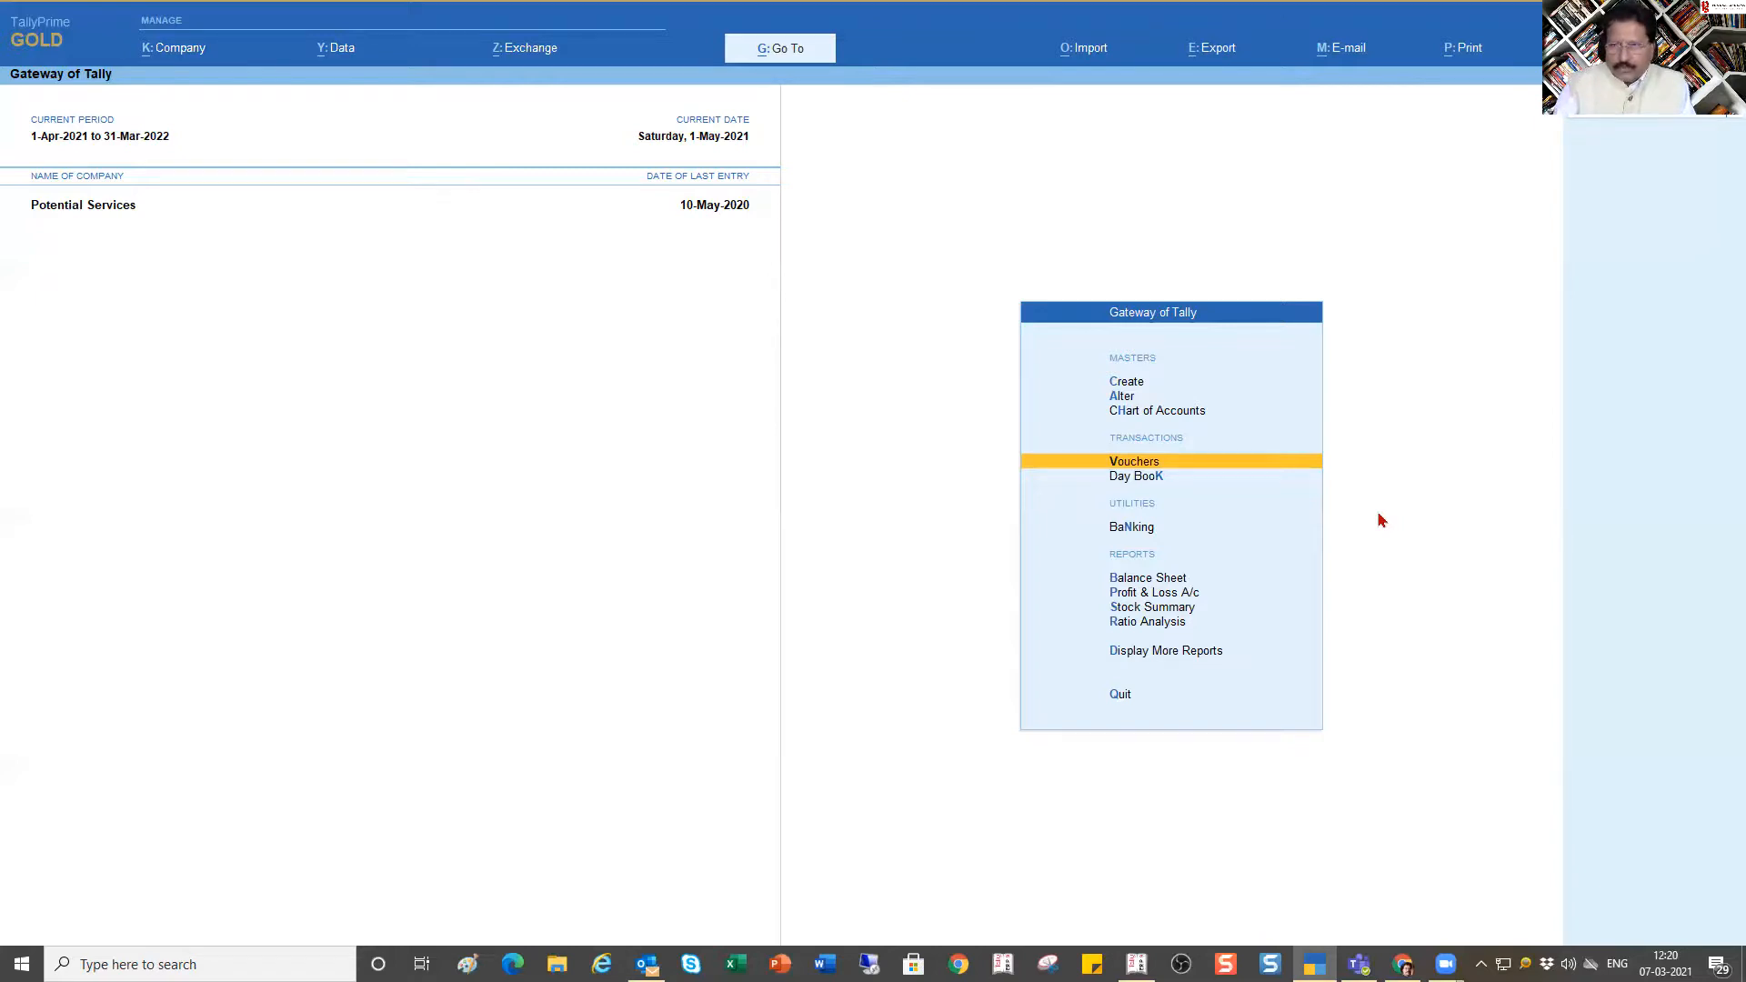
# Step: Open the Sales-1 voucher type for alteration
pyautogui.press('a')
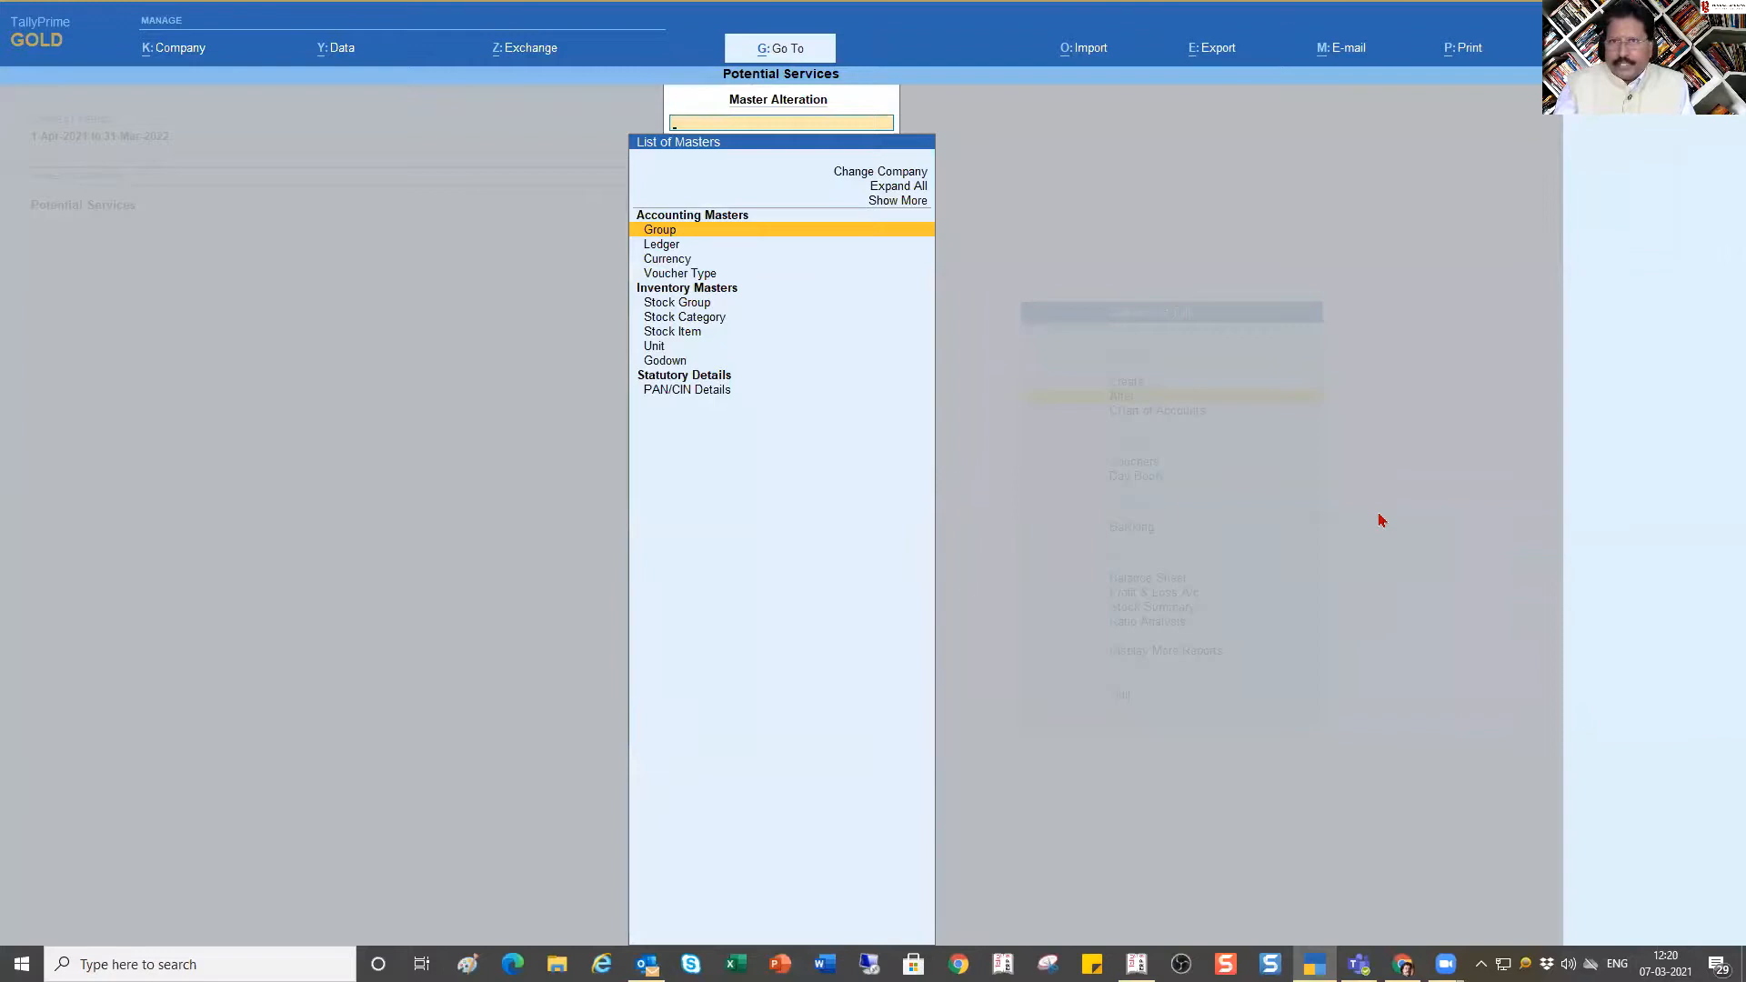
pyautogui.press('Down')
pyautogui.press('Down')
pyautogui.press('Down')
pyautogui.press('Return')
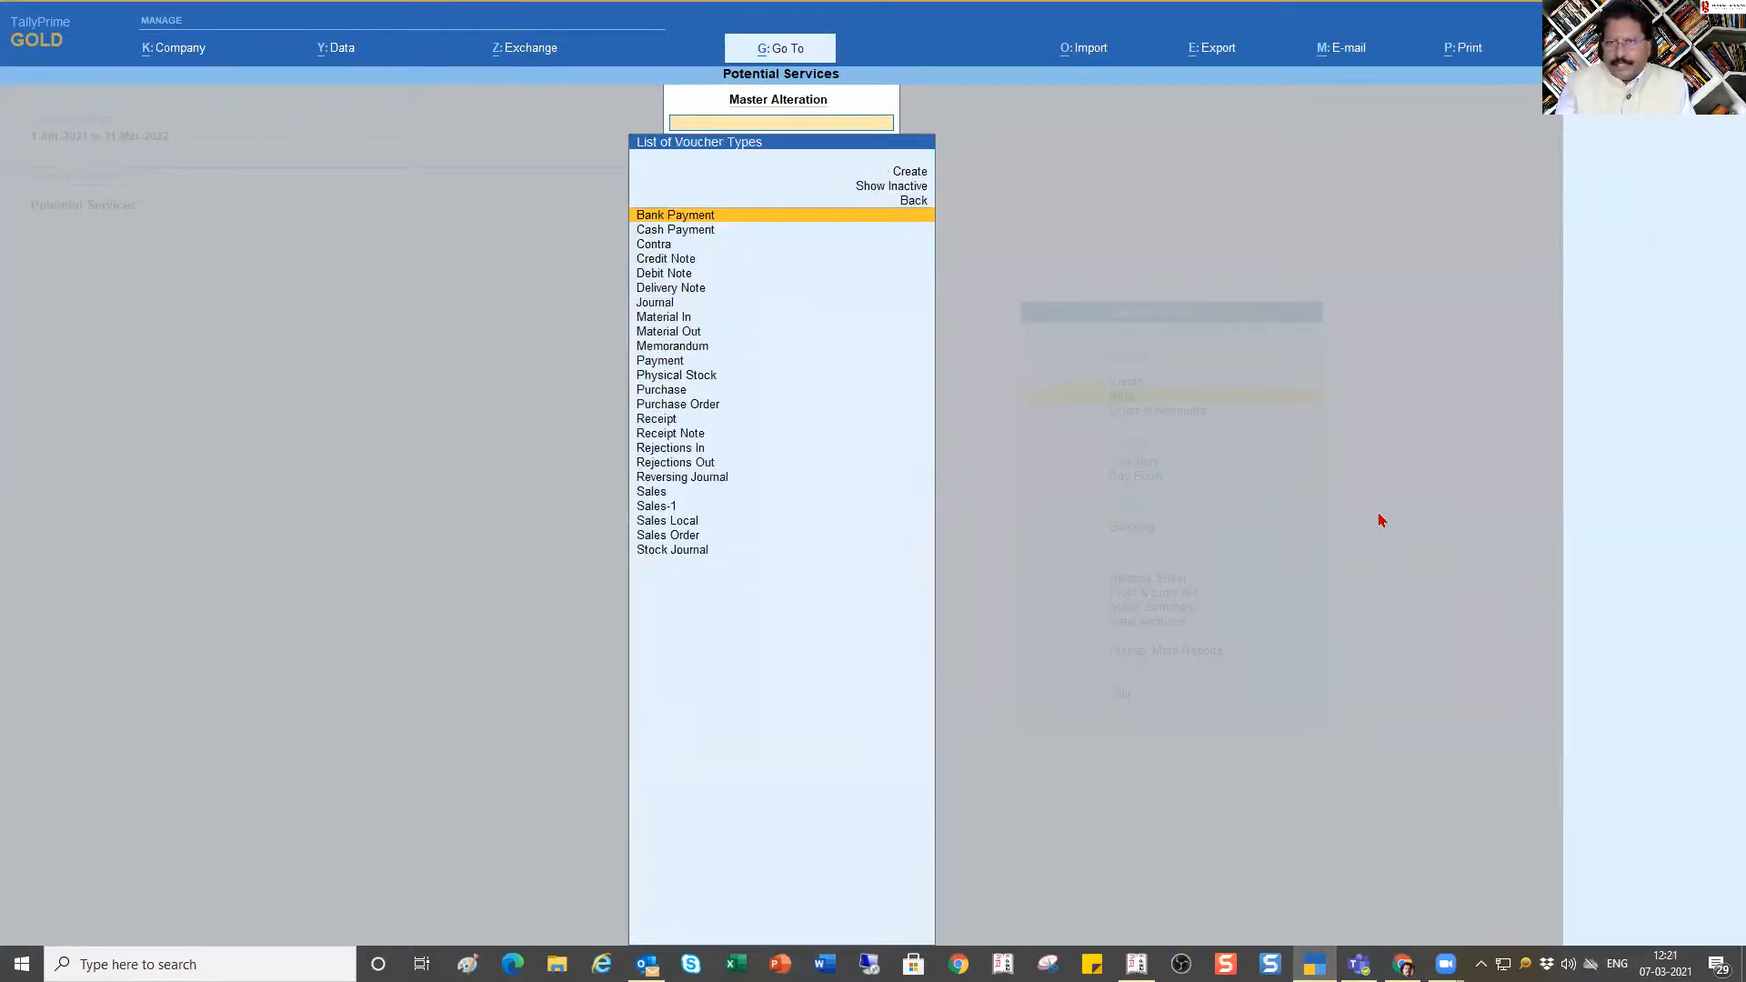
pyautogui.press('Down')
pyautogui.press('Down')
pyautogui.press('Down')
pyautogui.press('Down')
pyautogui.press('Down')
pyautogui.press('Down')
pyautogui.press('Down')
pyautogui.press('Down')
pyautogui.press('Down')
pyautogui.press('Down')
pyautogui.press('Down')
pyautogui.press('Down')
pyautogui.press('Down')
pyautogui.press('Down')
pyautogui.press('Down')
pyautogui.press('Down')
pyautogui.press('Down')
pyautogui.press('Down')
pyautogui.press('Down')
pyautogui.press('Down')
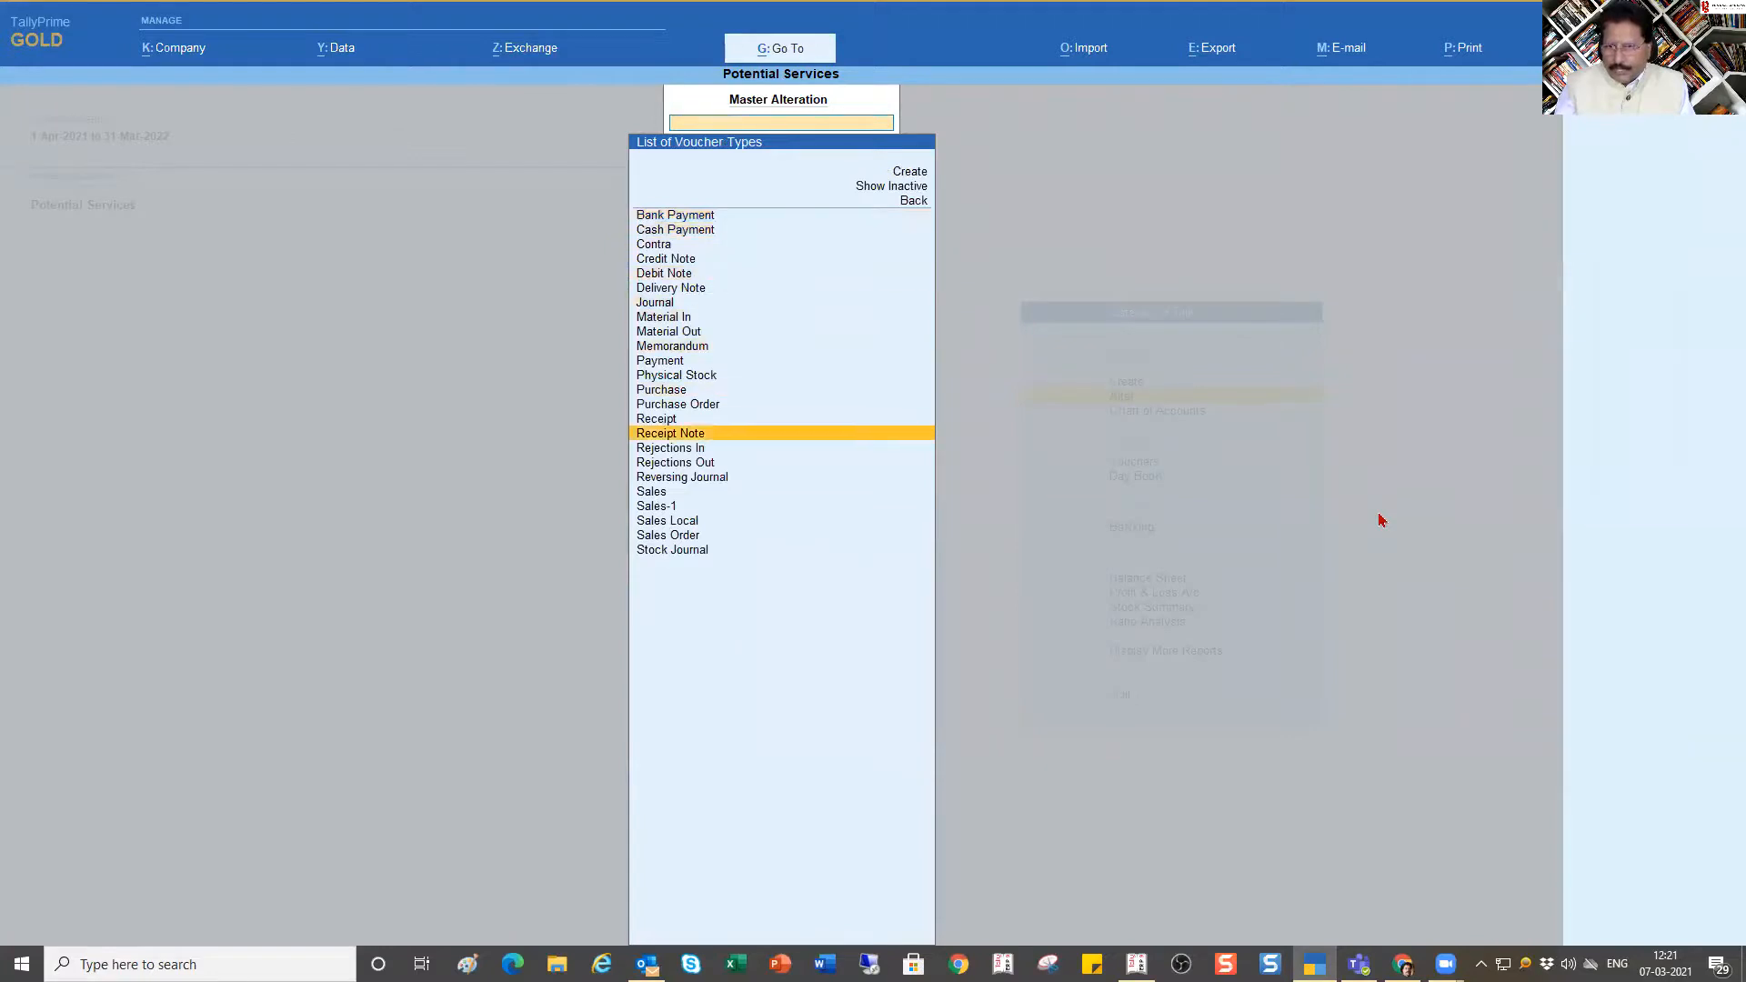
pyautogui.press('Return')
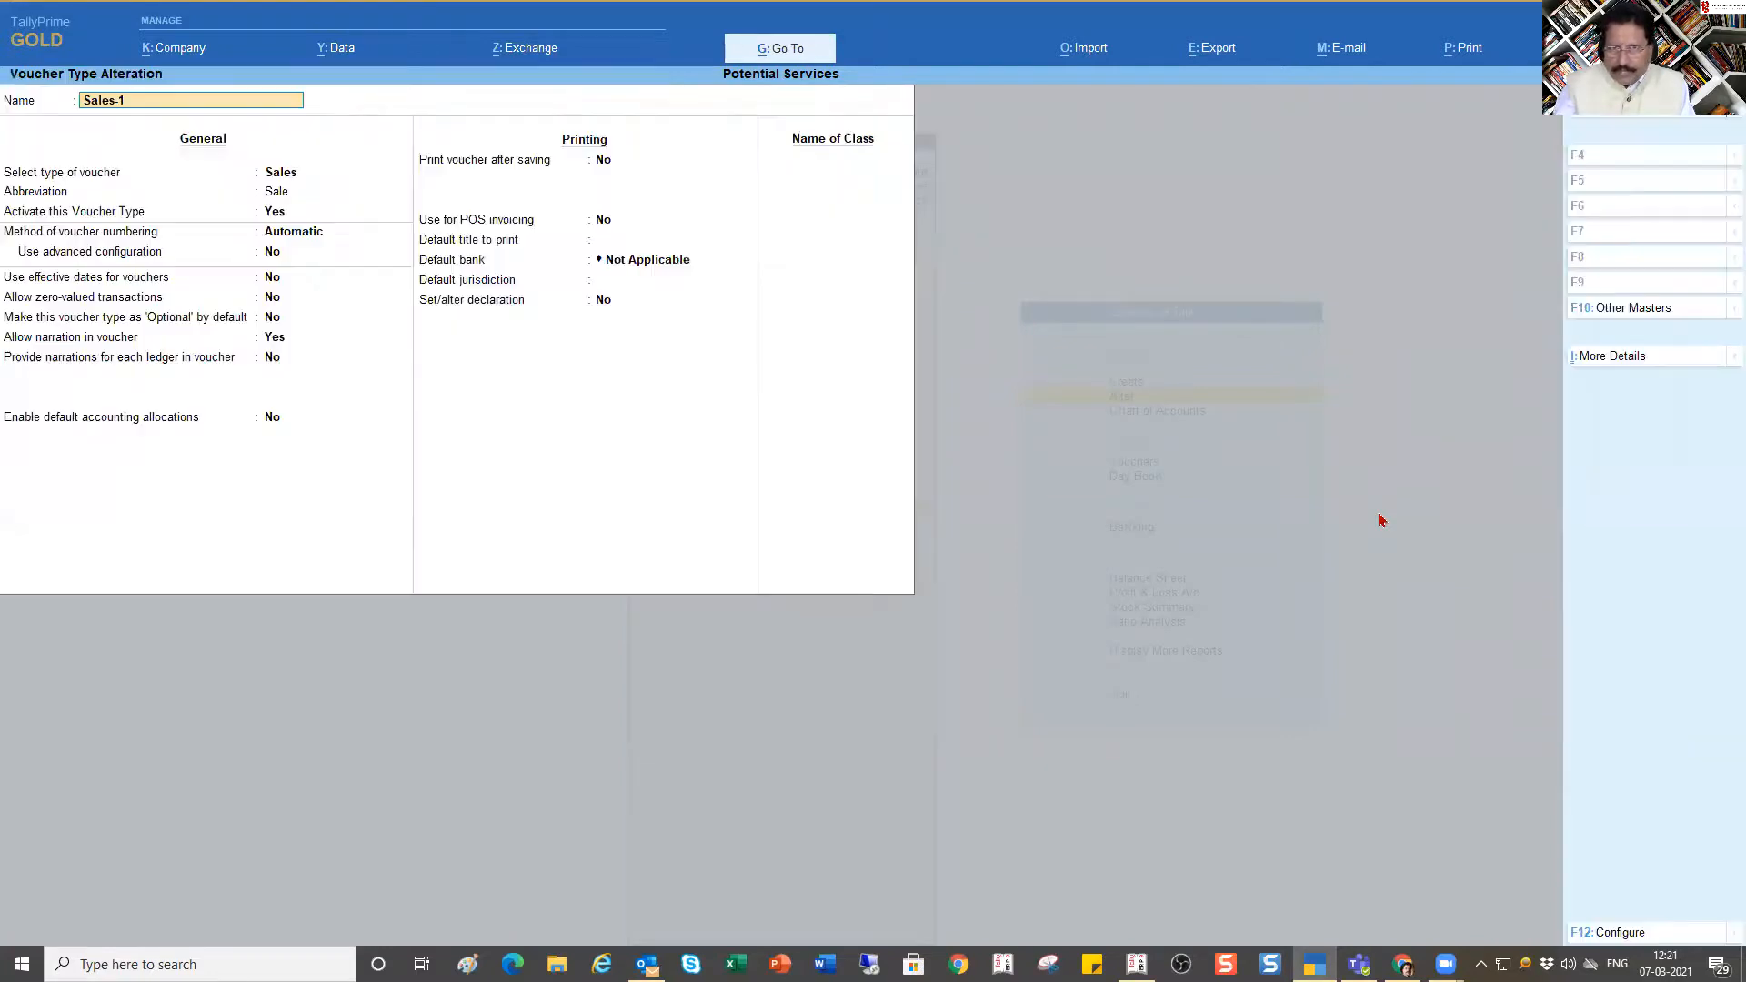
# Step: Set advanced configuration to Yes for Sales-1's automatic voucher numbering and open its numbering details
pyautogui.press('Return')
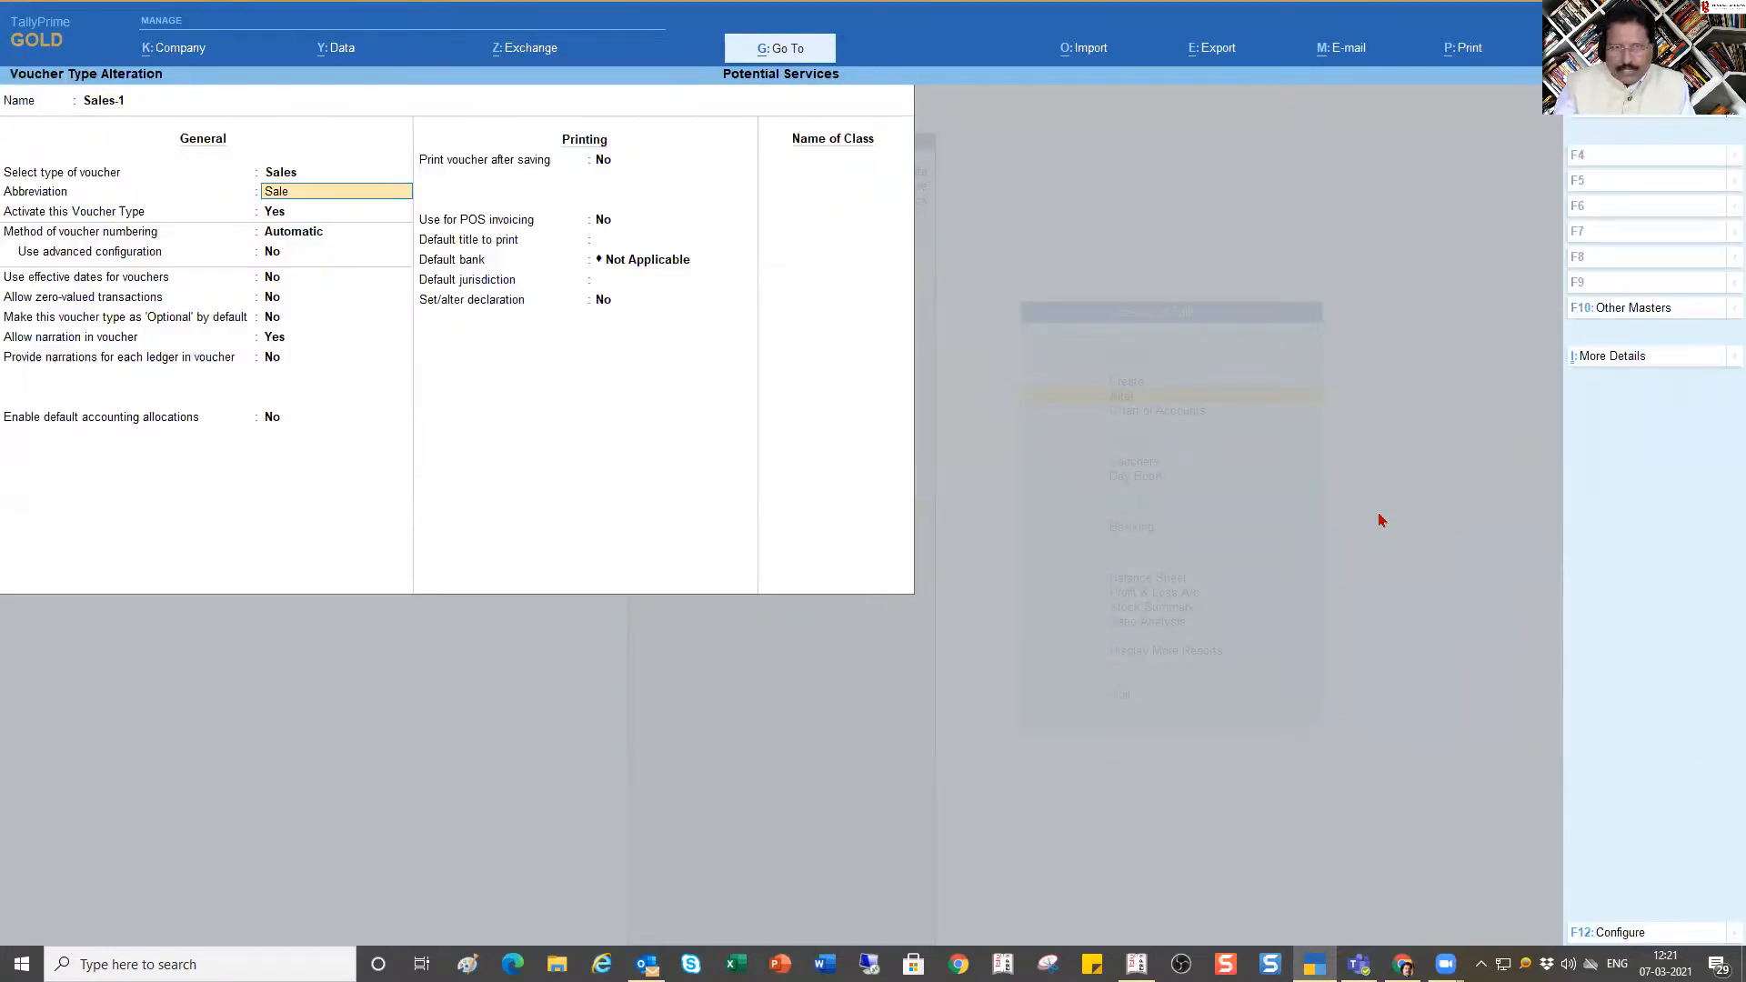
pyautogui.press('Return')
pyautogui.press('Return')
pyautogui.press('Return')
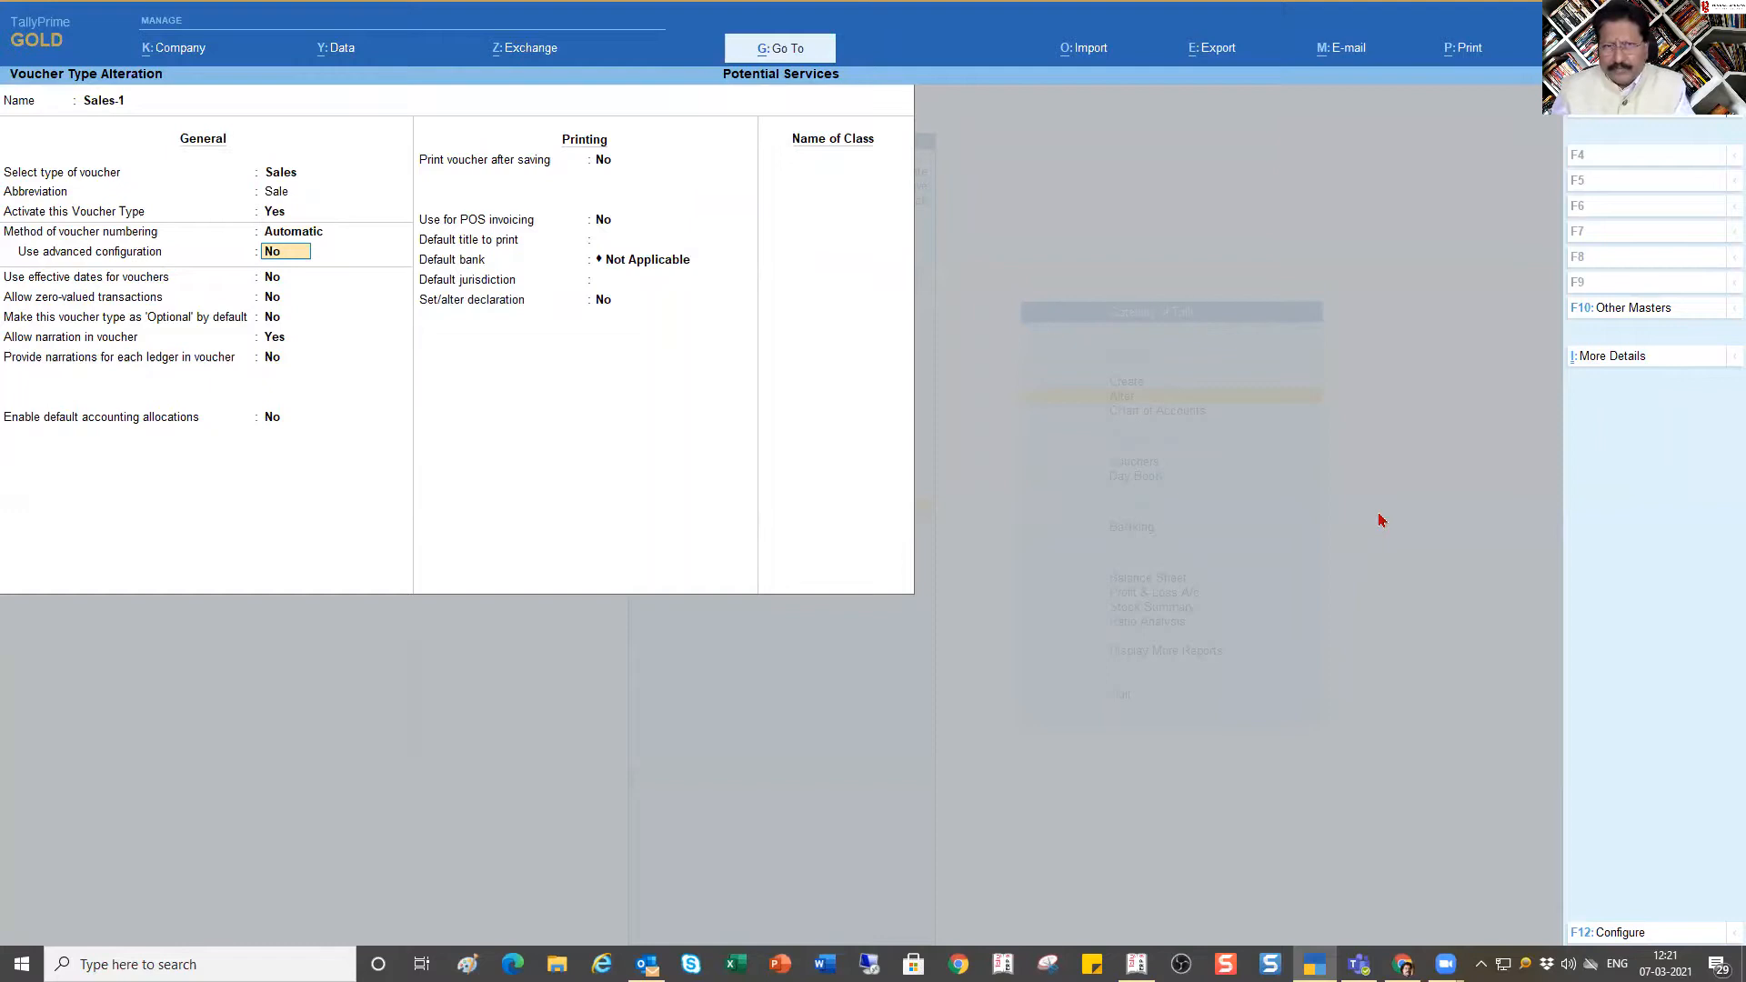
pyautogui.write('y')
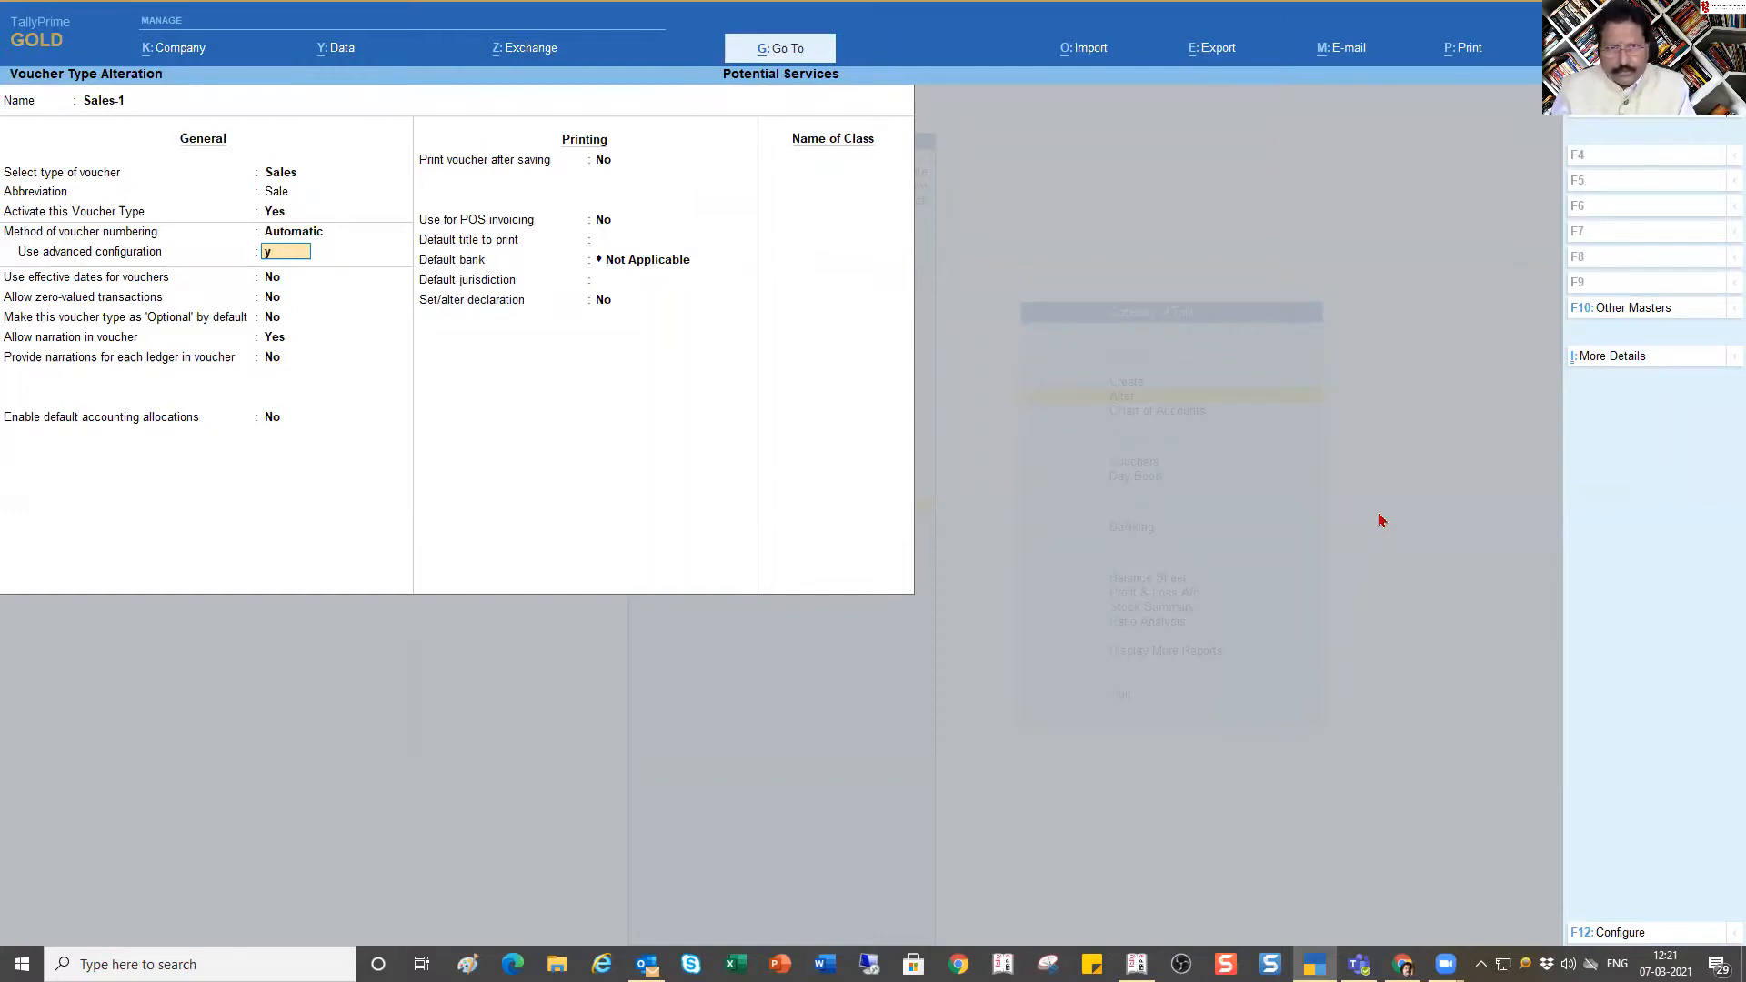
pyautogui.press('Return')
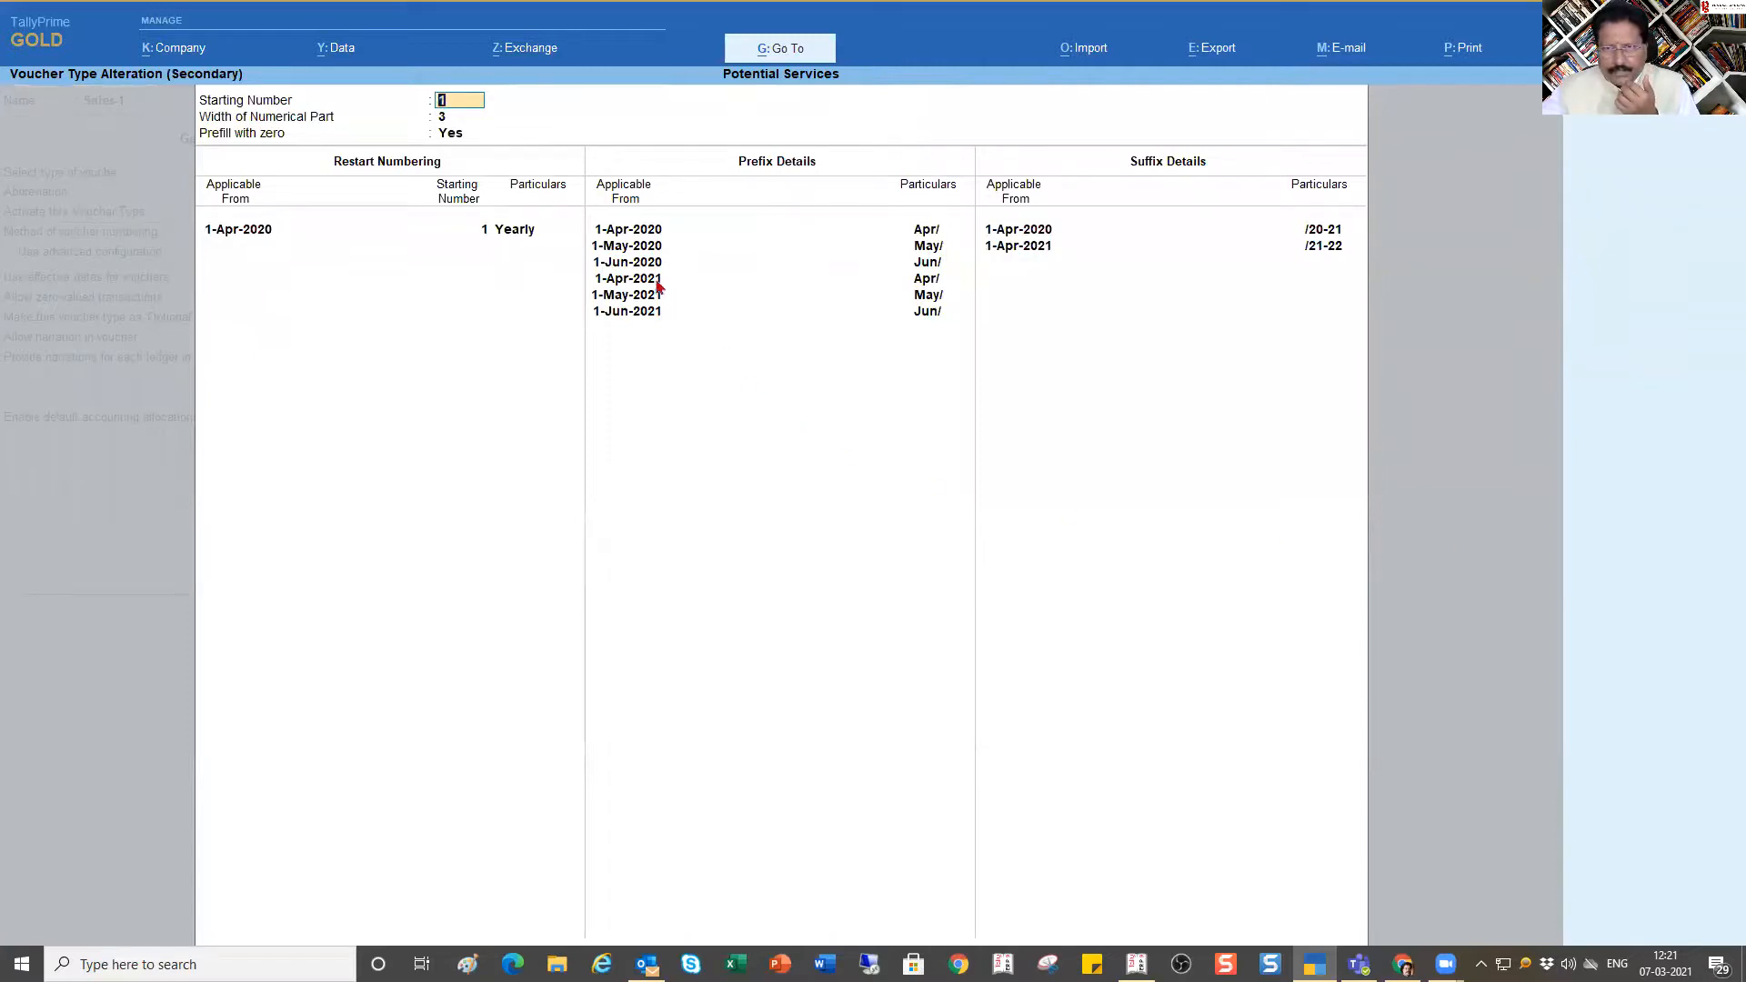
# Step: Go through the prefix details from the 1-Jun-2020 entry to the 1-Jun-2021 entry
pyautogui.click(934, 259)
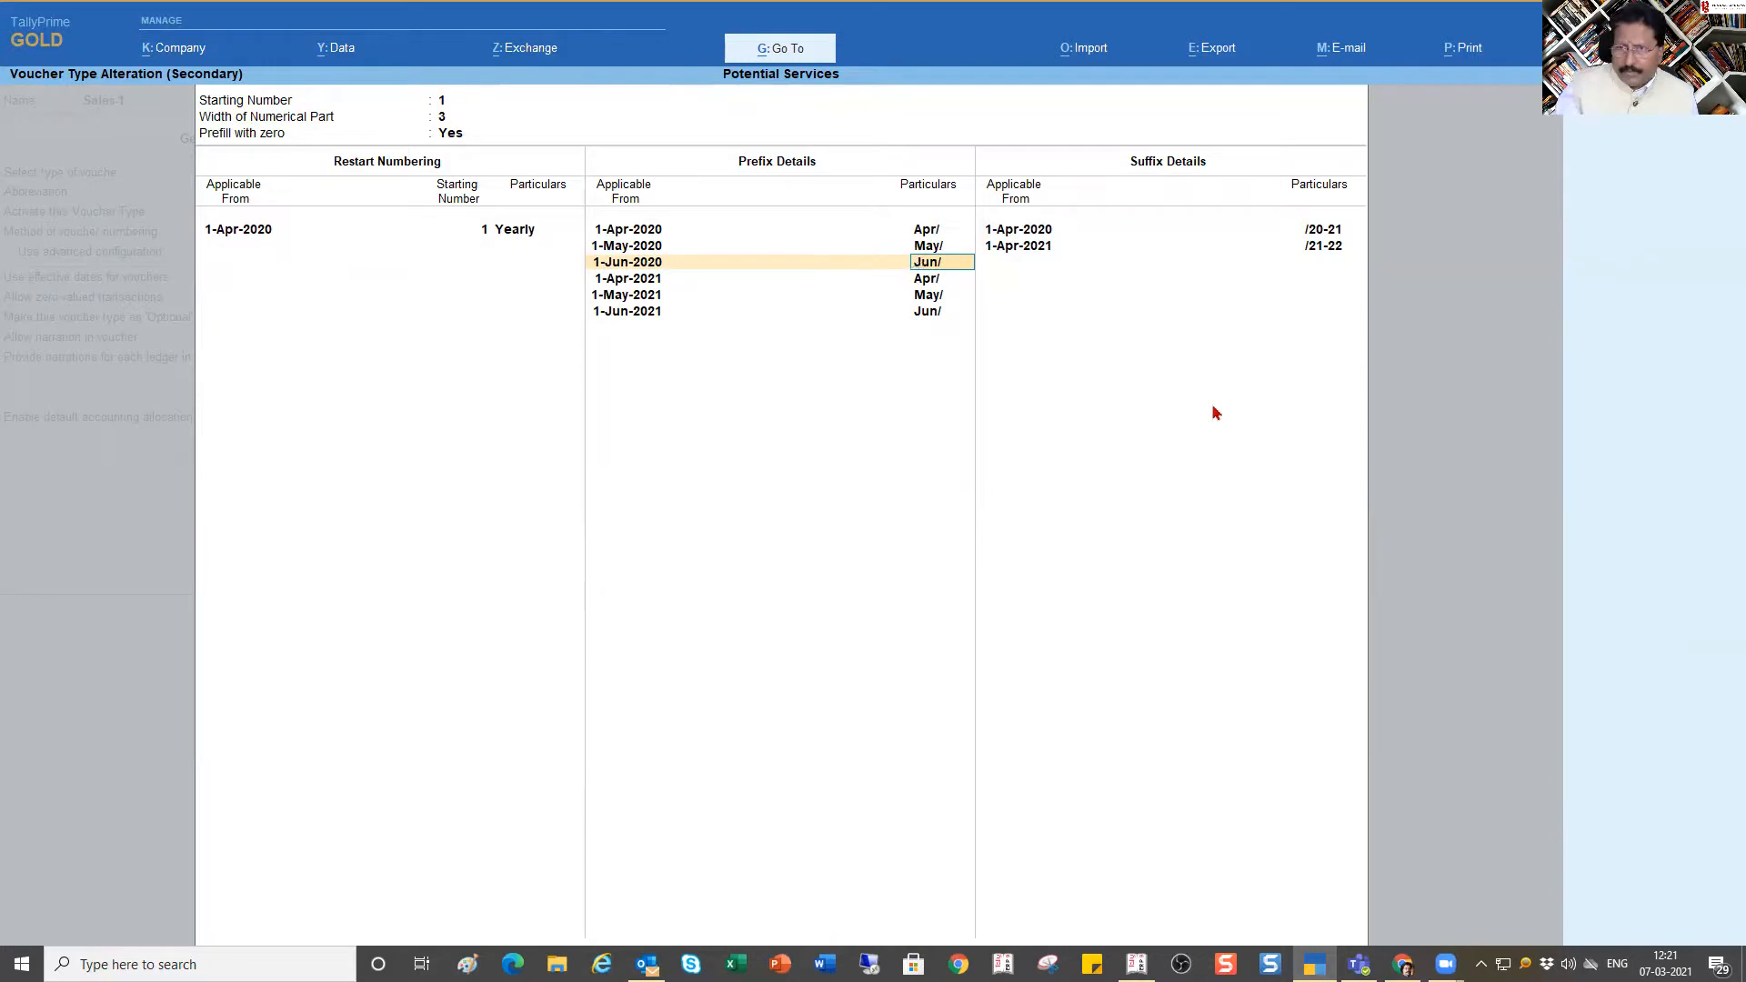
pyautogui.press('Return')
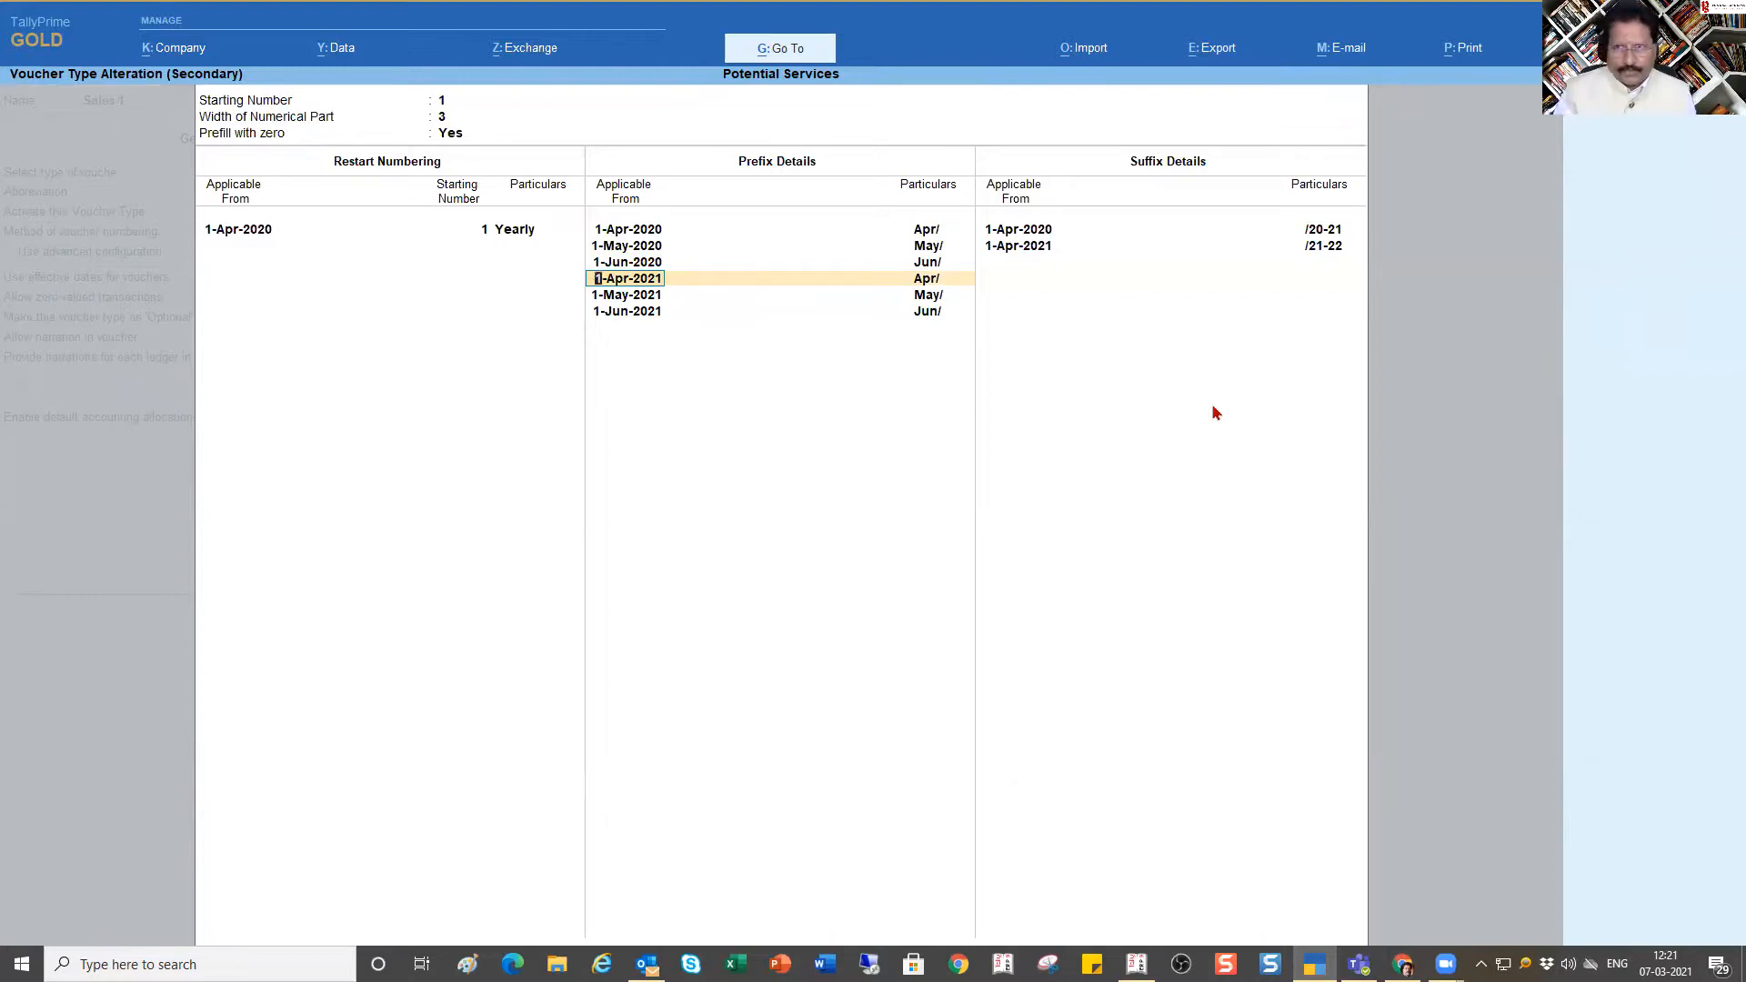
pyautogui.press('Return')
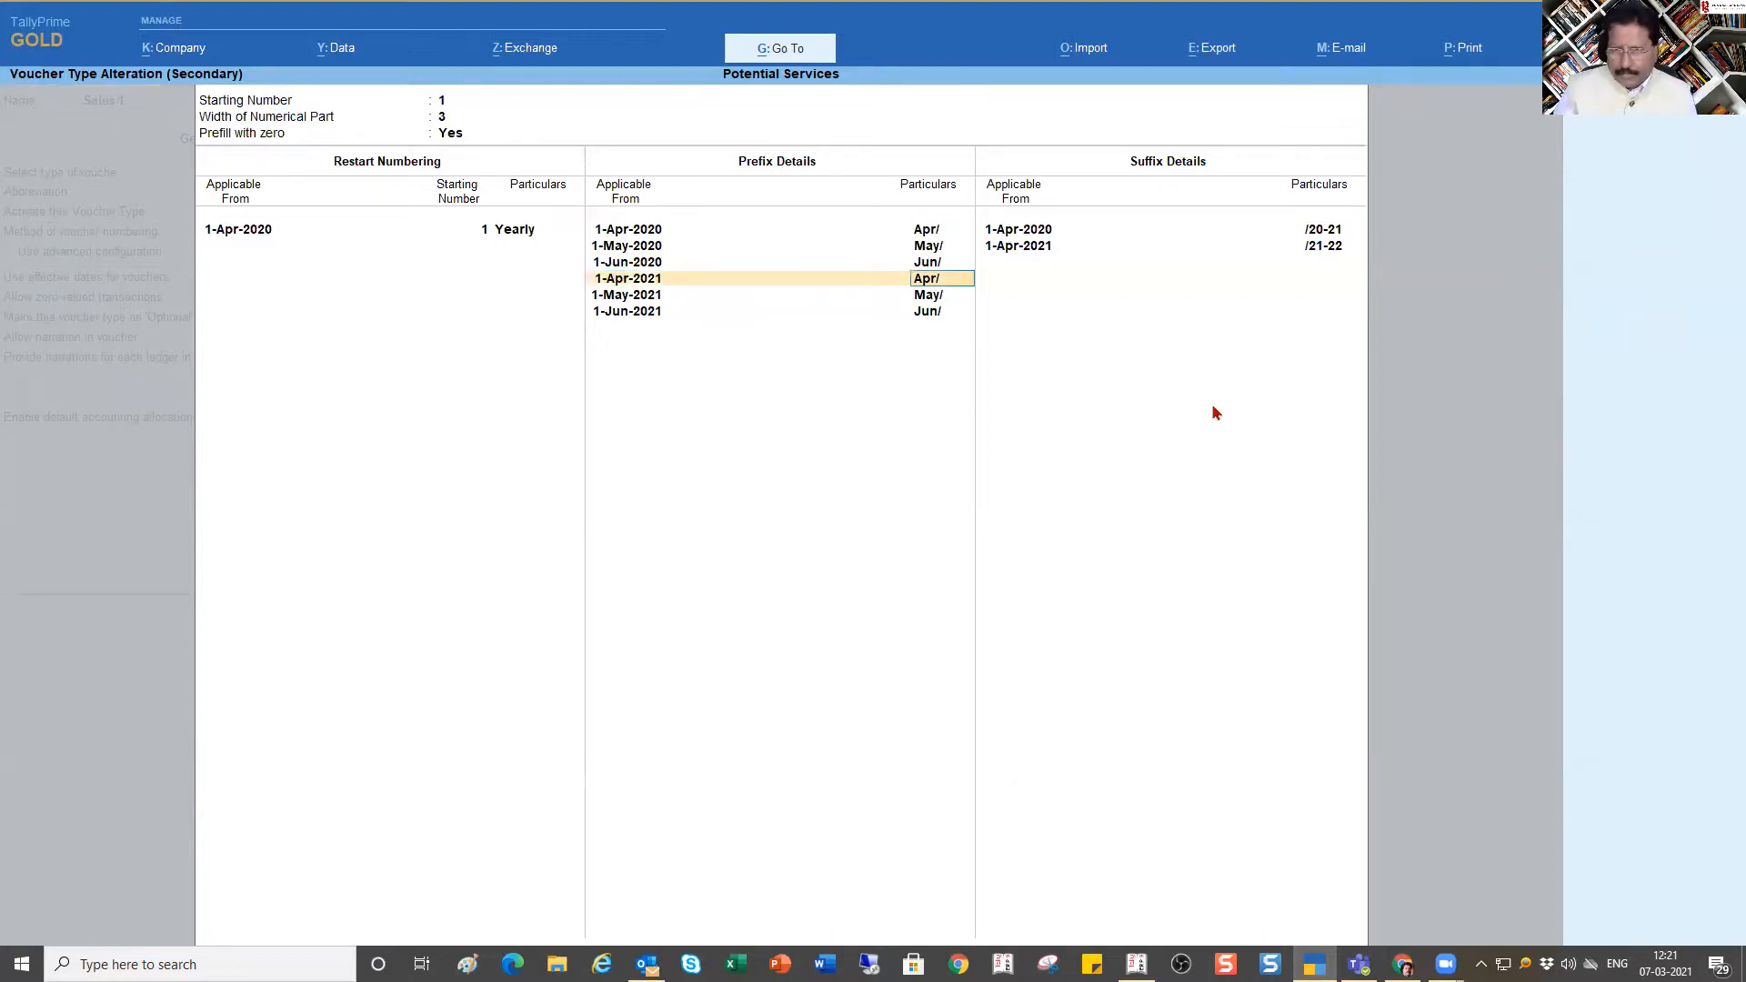
pyautogui.press('Return')
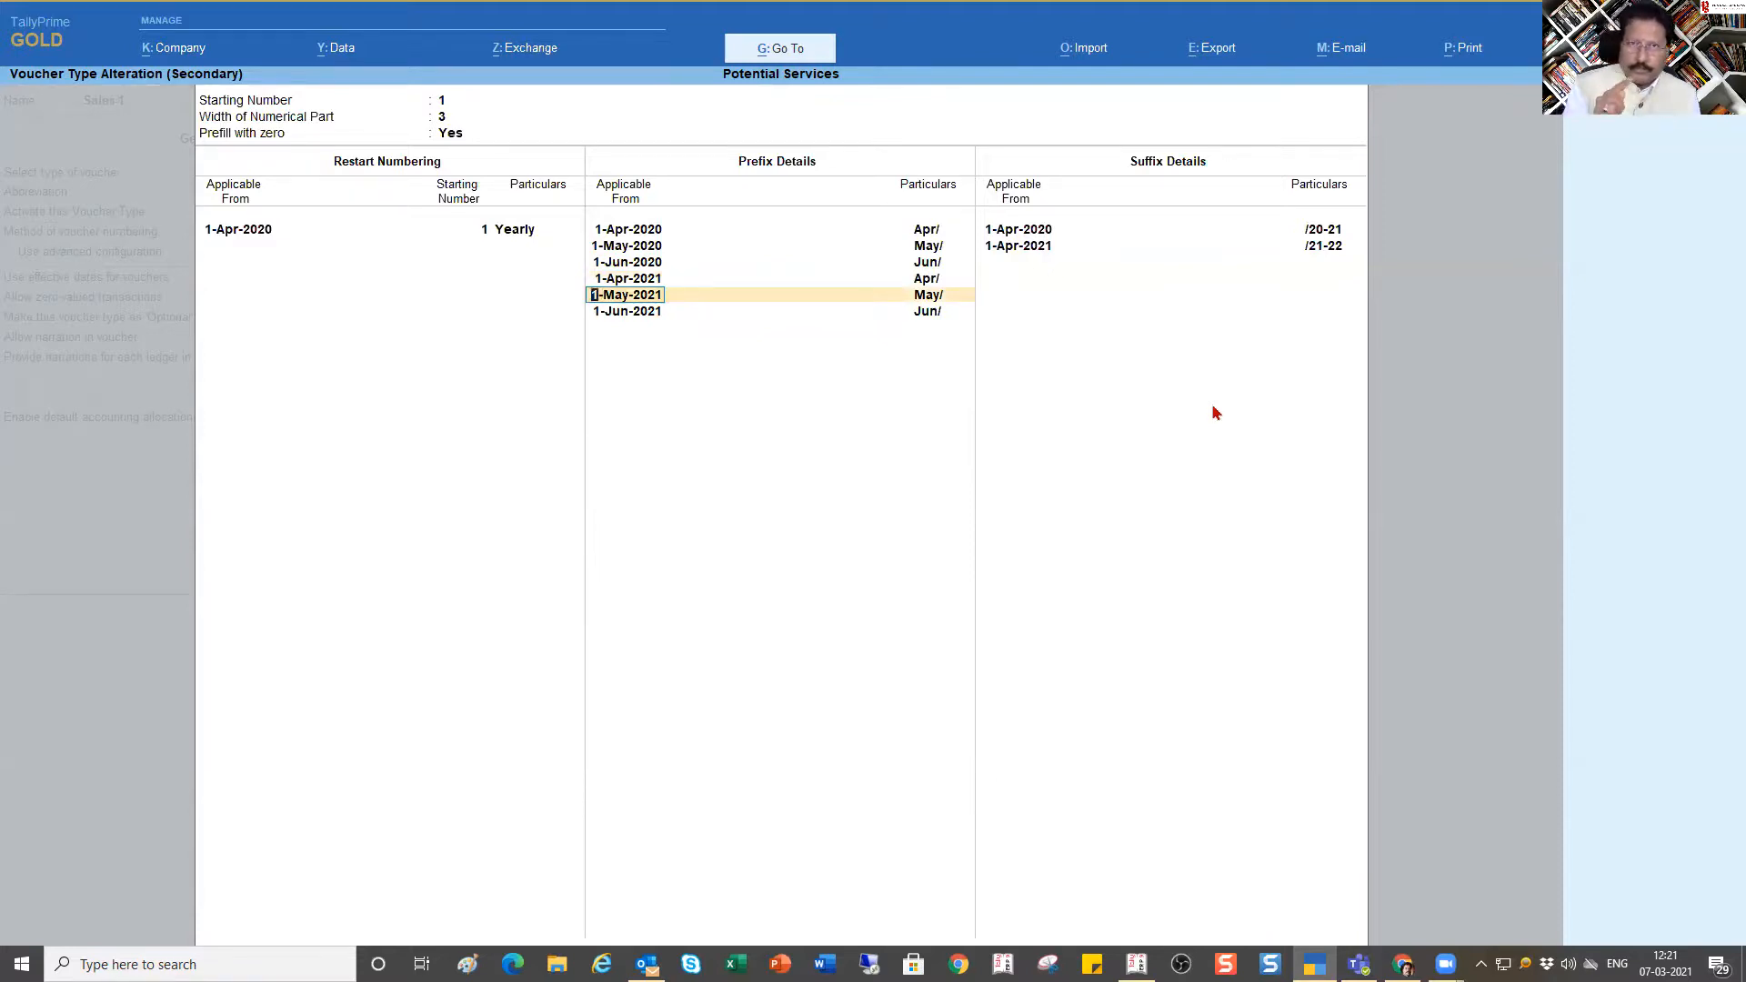
pyautogui.press('Return')
pyautogui.press('Return')
pyautogui.press('Return')
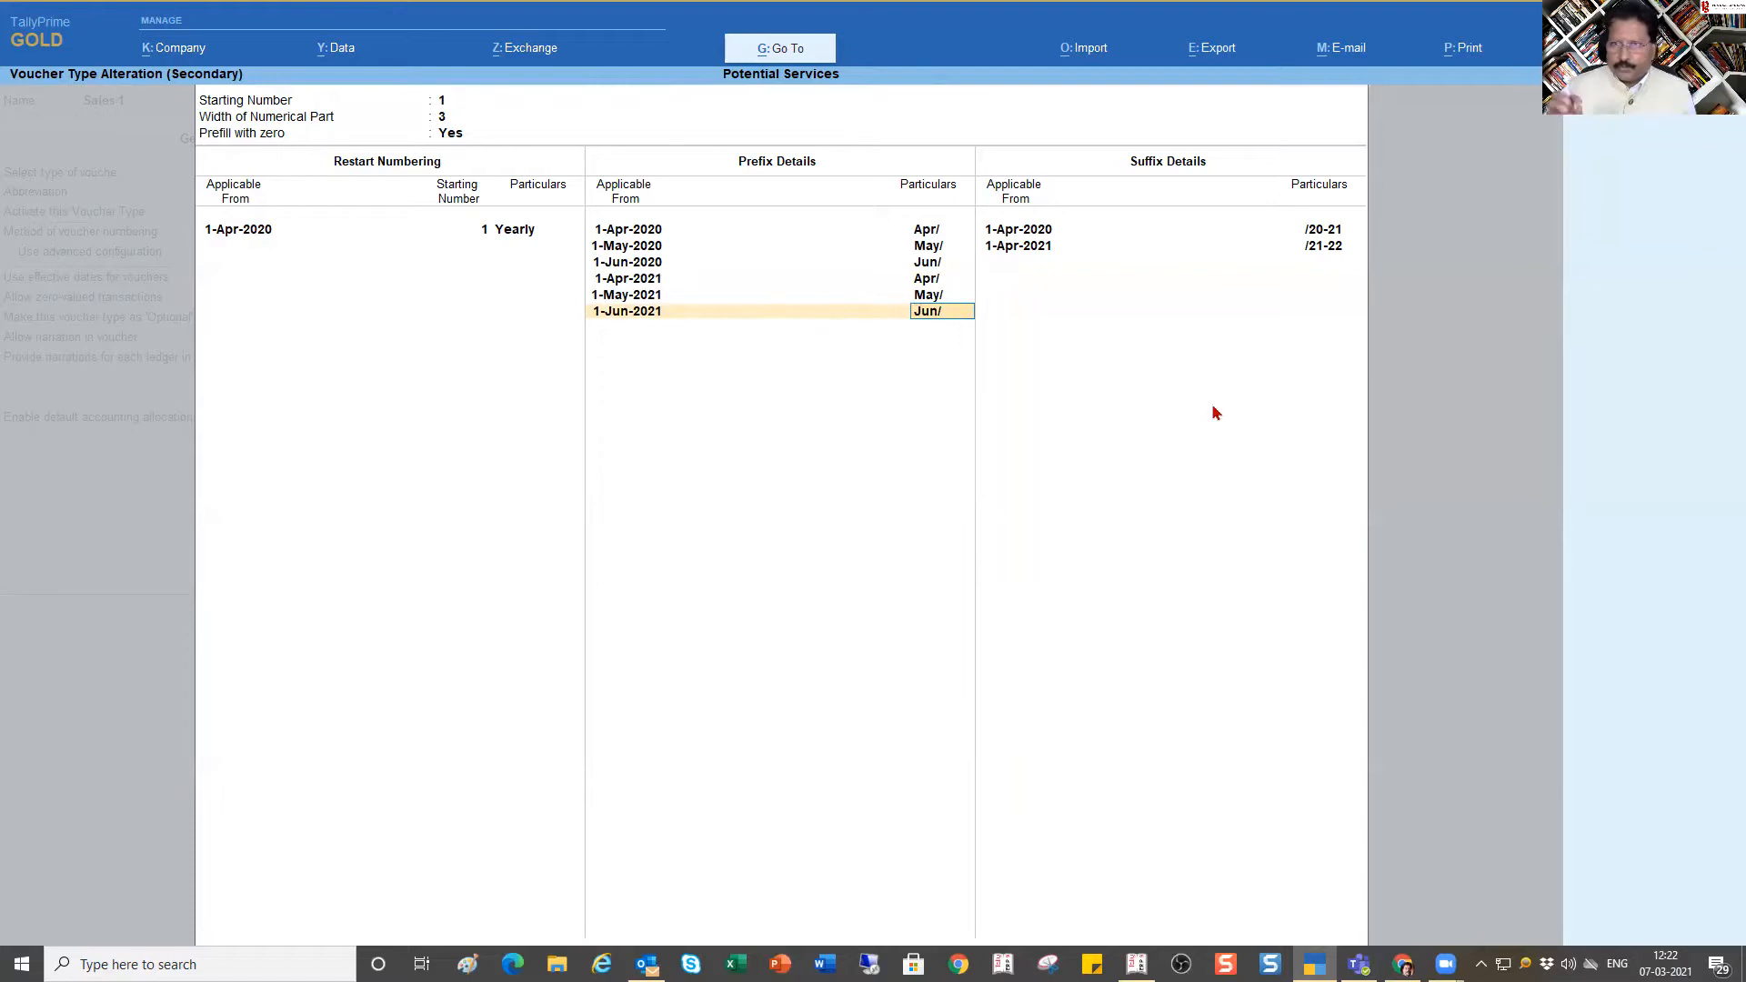
# Step: Leave Sales-1's numbering details and quit the voucher type alteration, returning to the Gateway of Tally
pyautogui.press('Return')
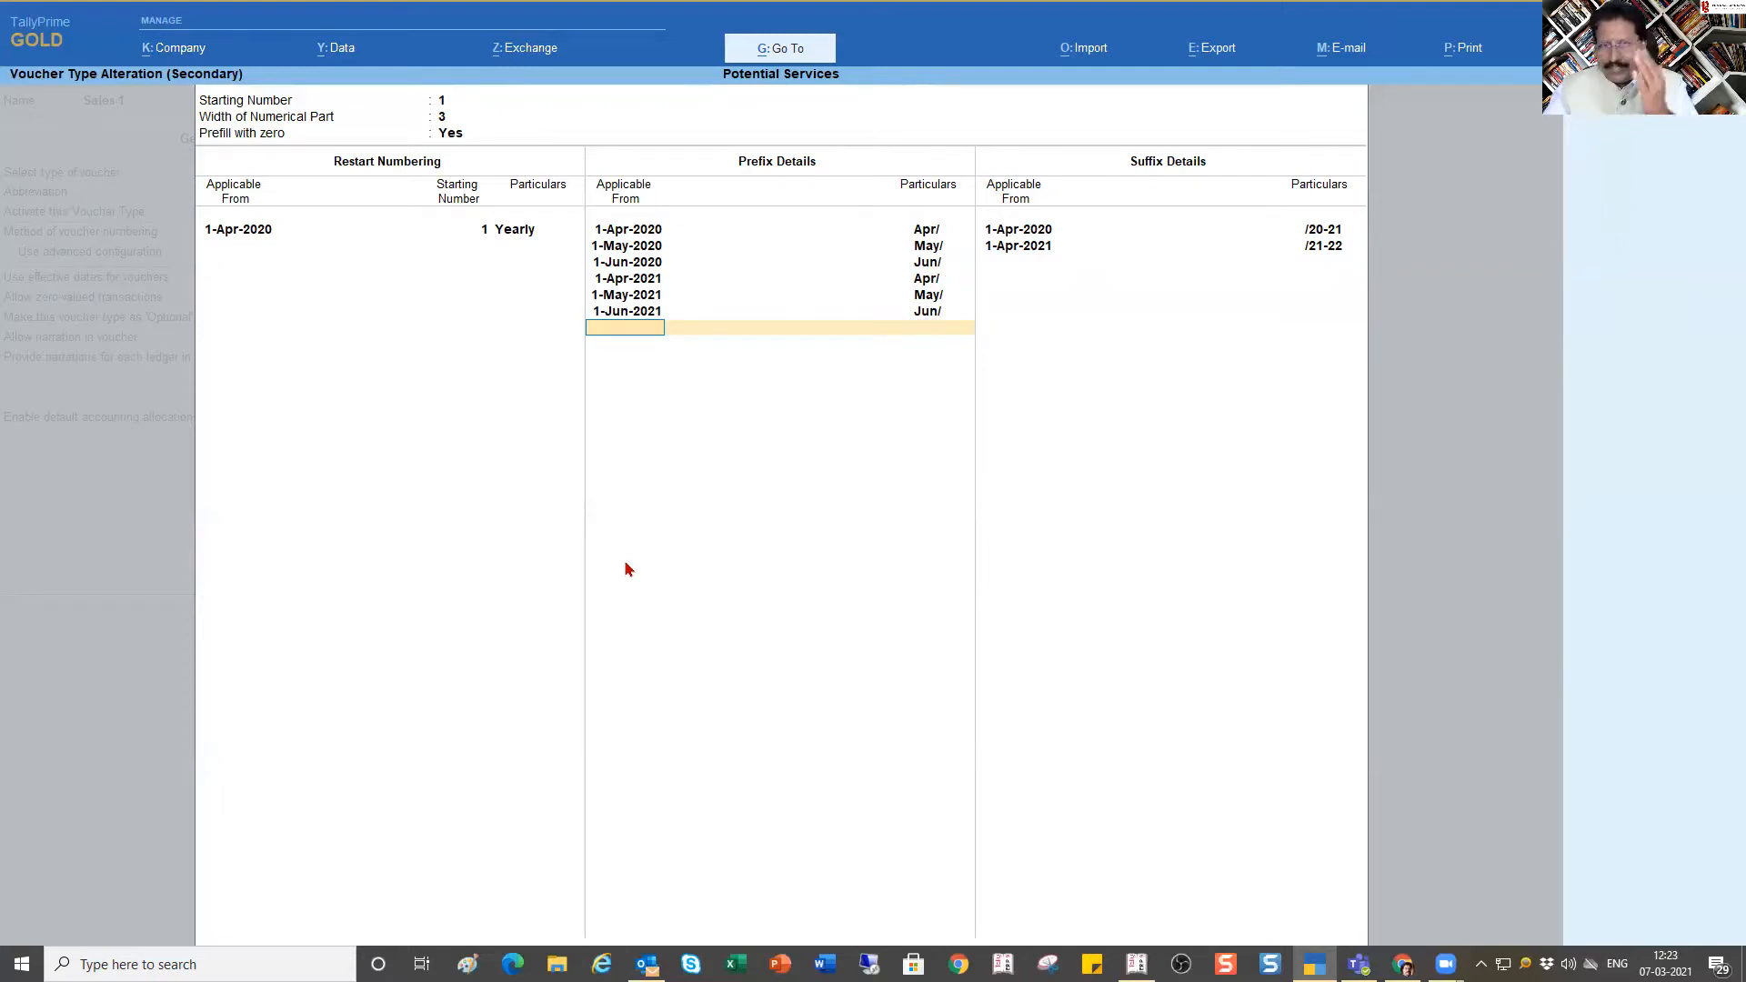
pyautogui.press('Escape')
pyautogui.press('y')
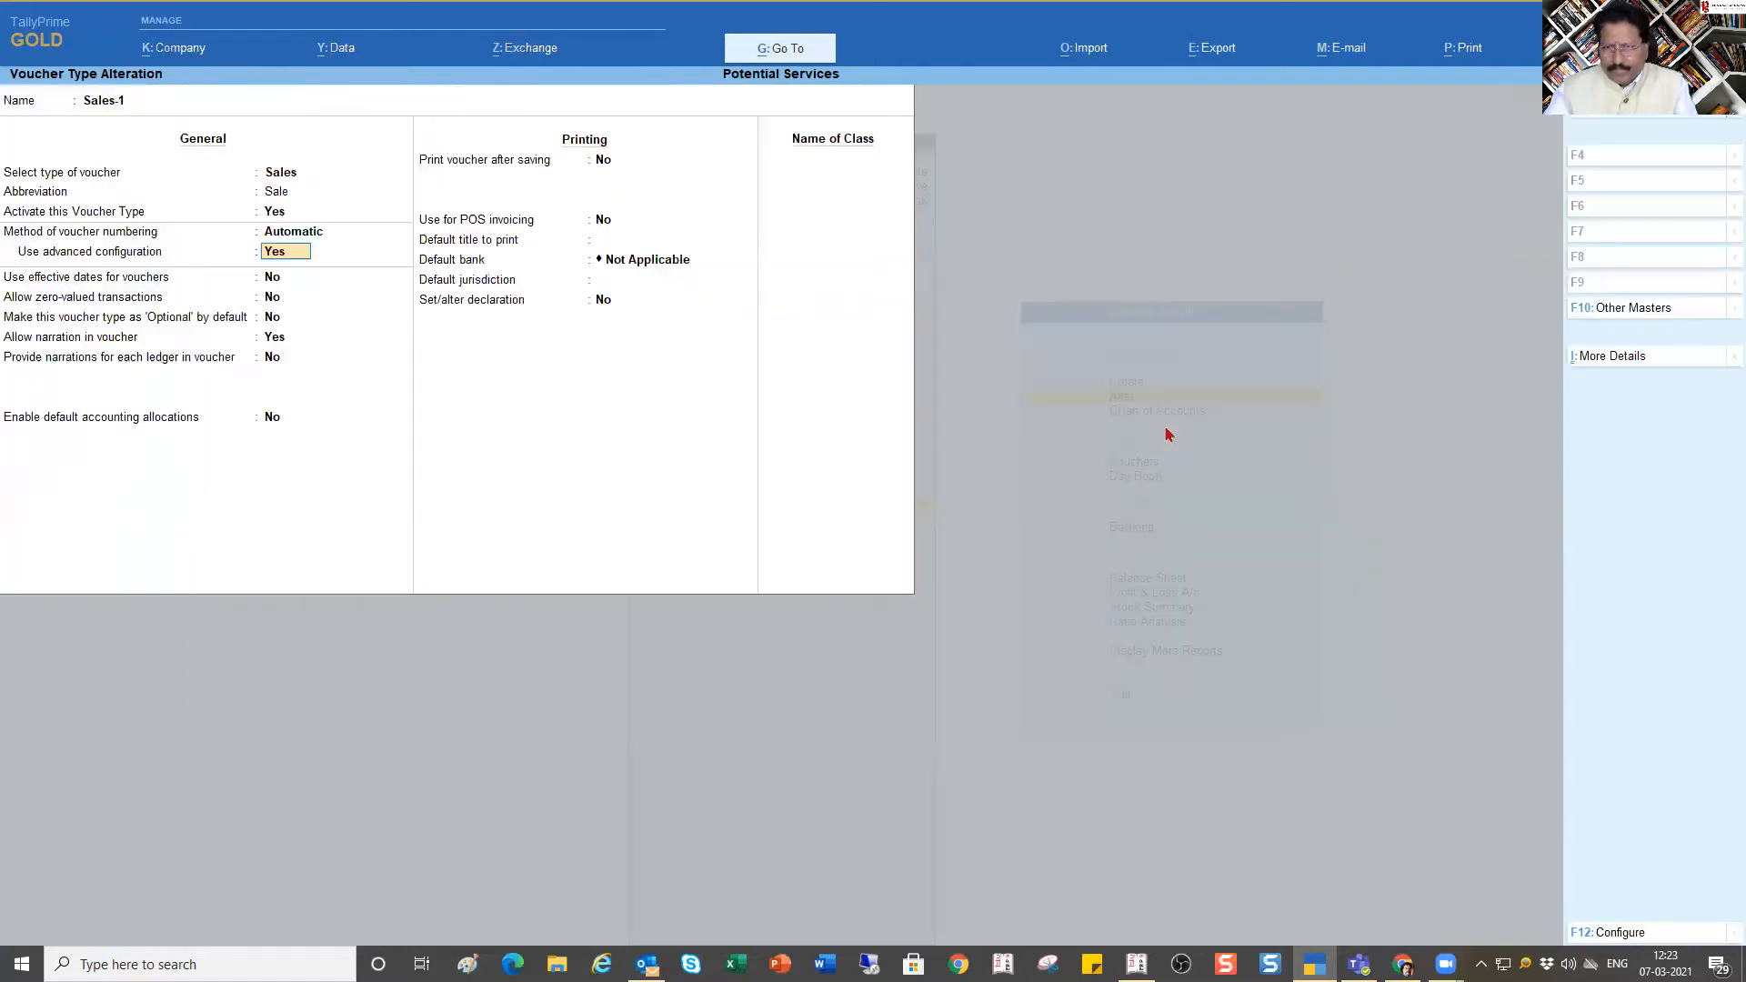
pyautogui.press('Escape')
pyautogui.press('y')
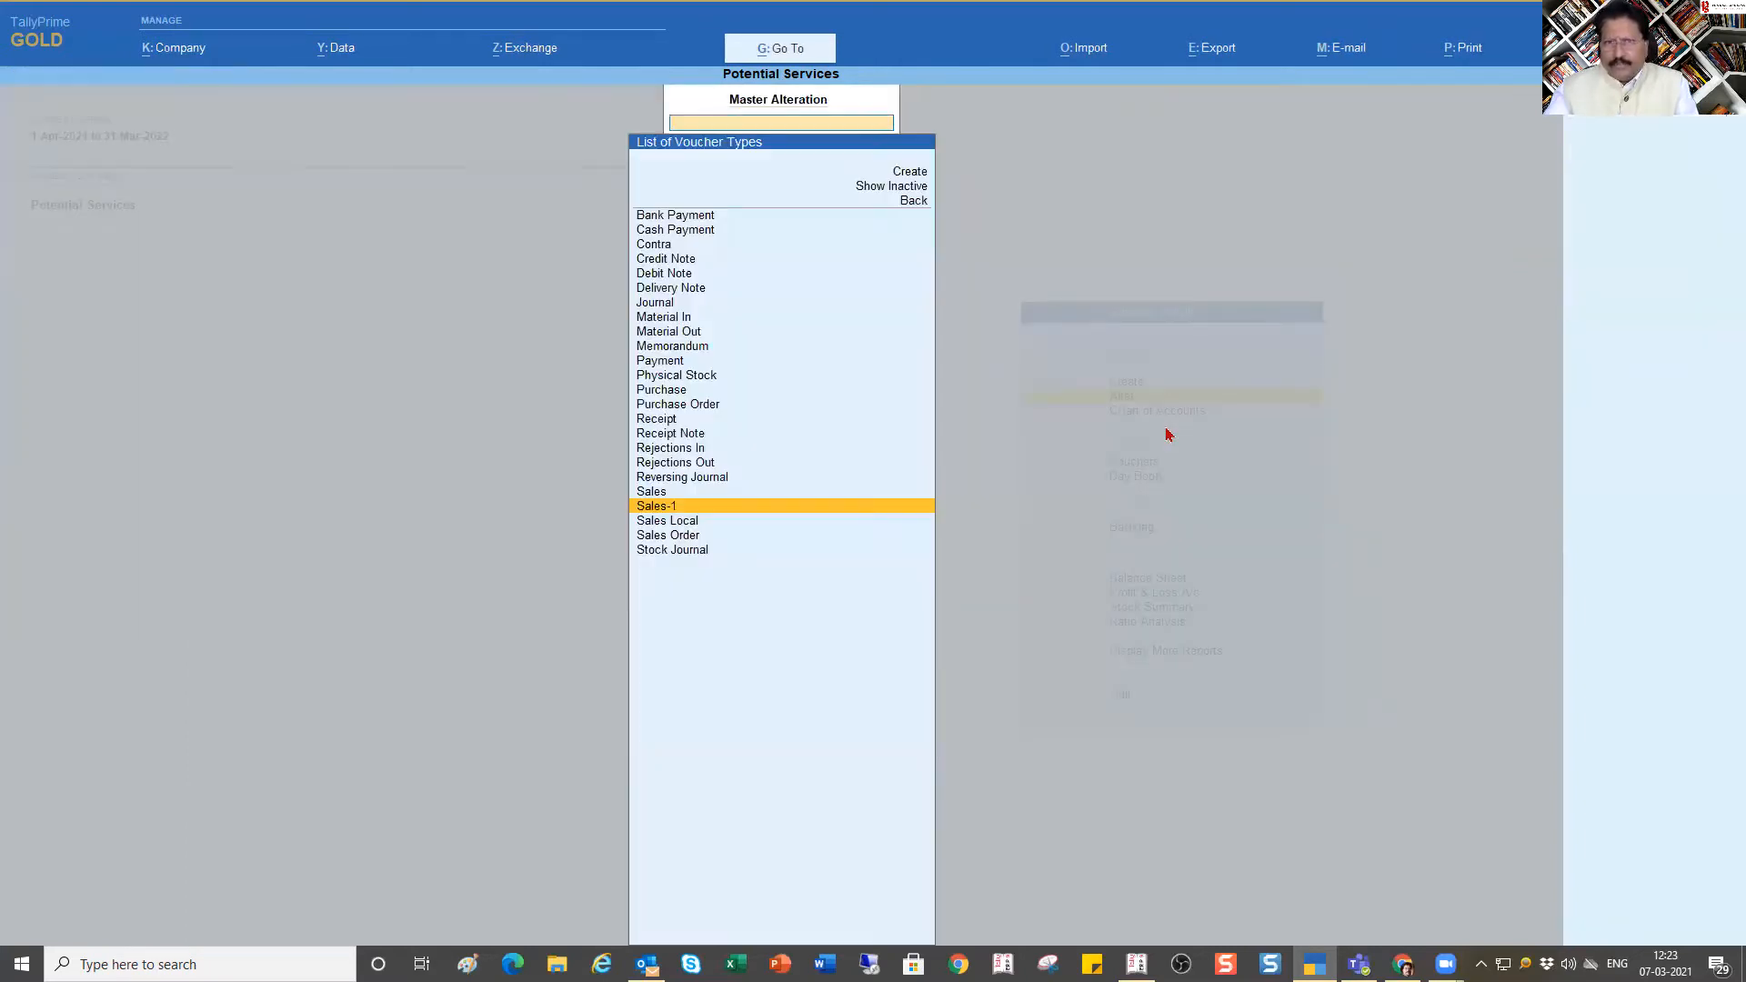
pyautogui.press('Escape')
pyautogui.press('Escape')
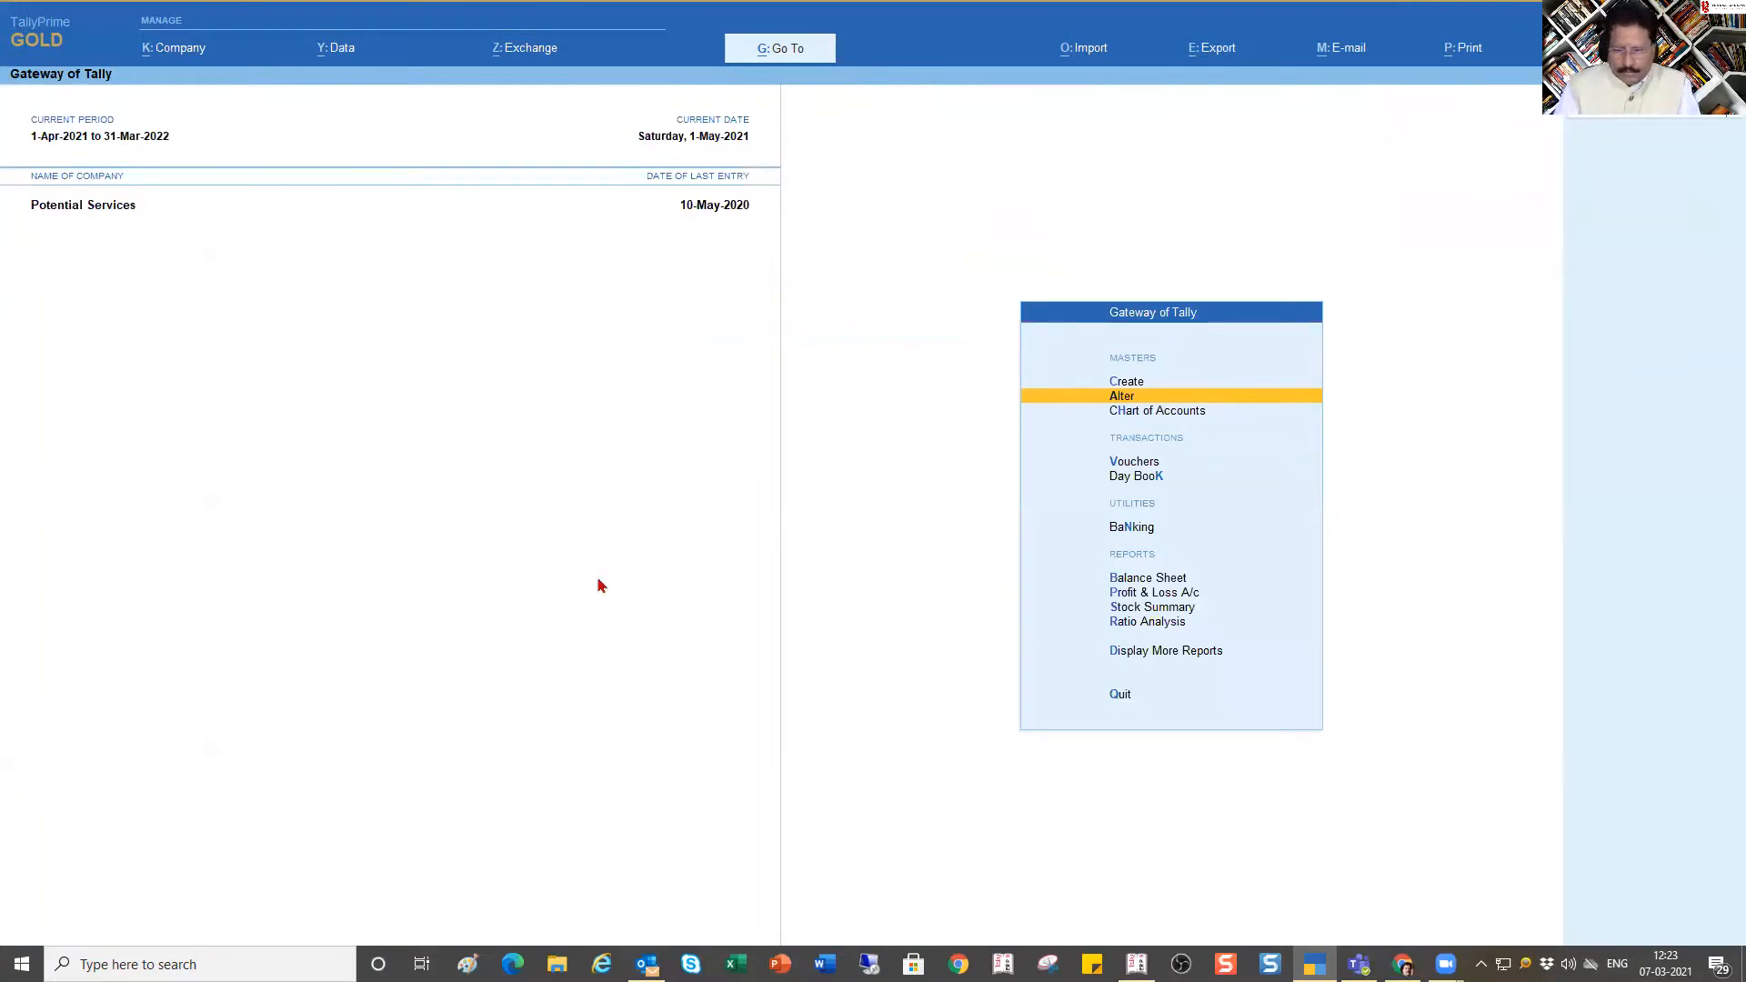
# Step: Open a new Sales-1 voucher and check its number with the date set to 1-4 and to 1-6
pyautogui.press('v')
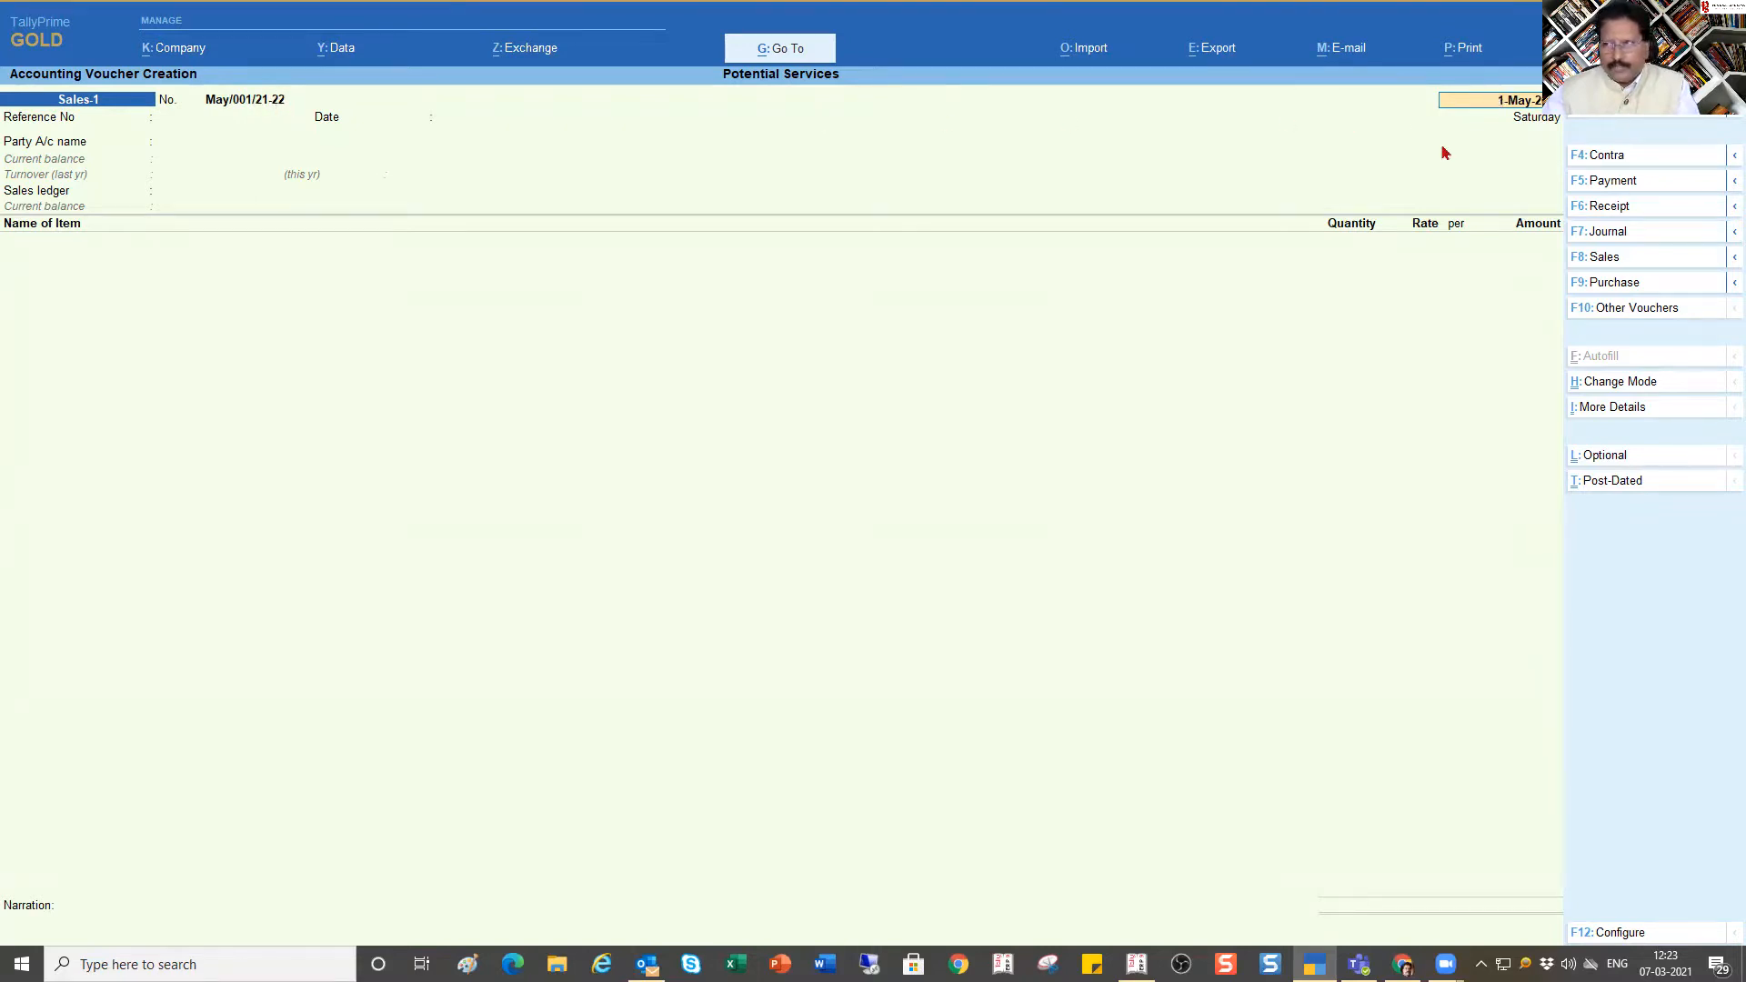
pyautogui.press('F2')
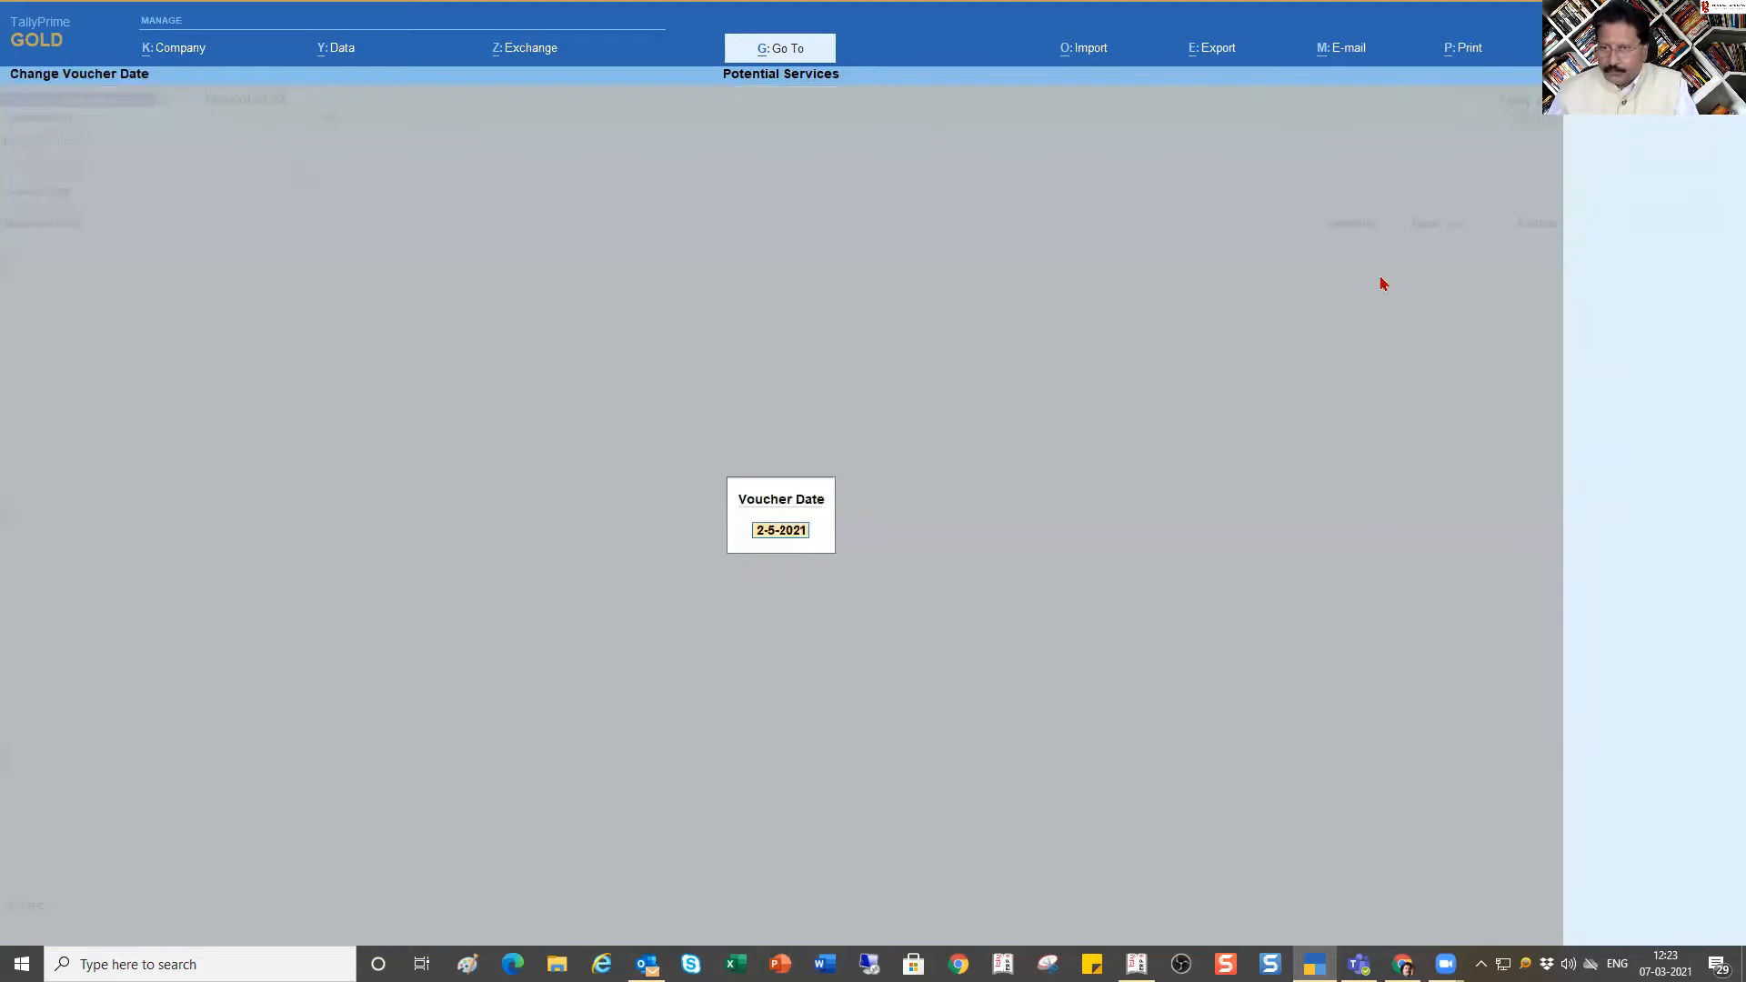
pyautogui.write('1-4')
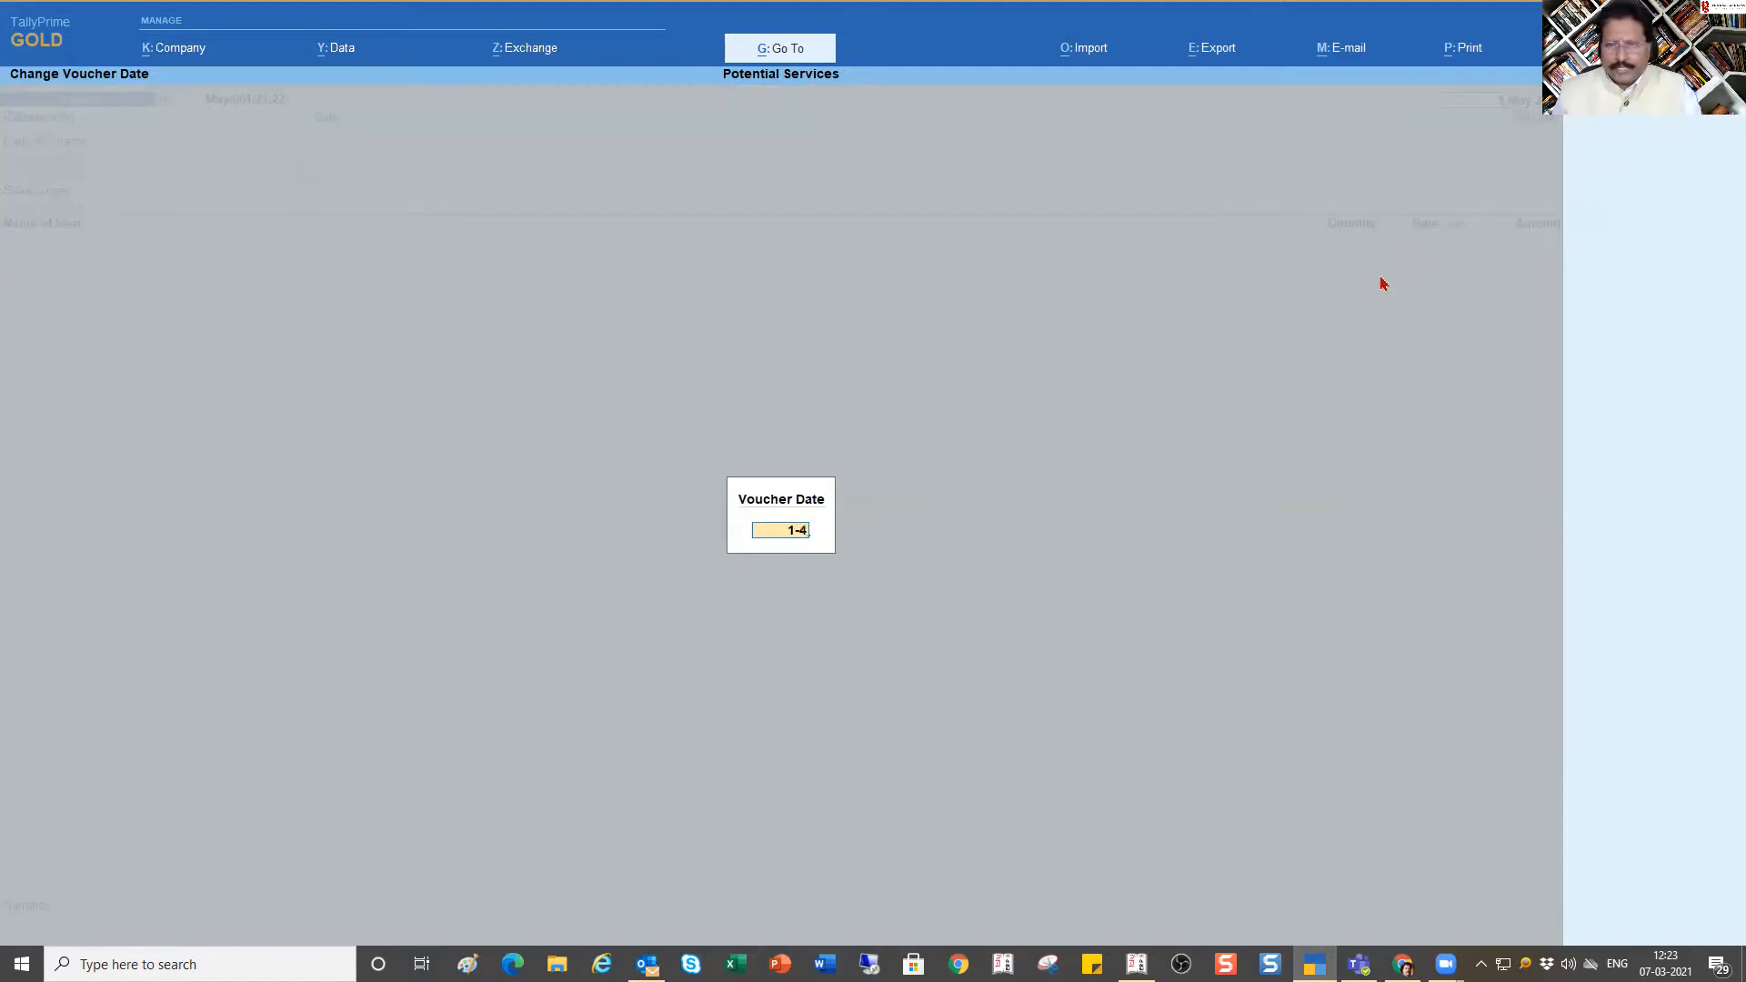
pyautogui.press('Return')
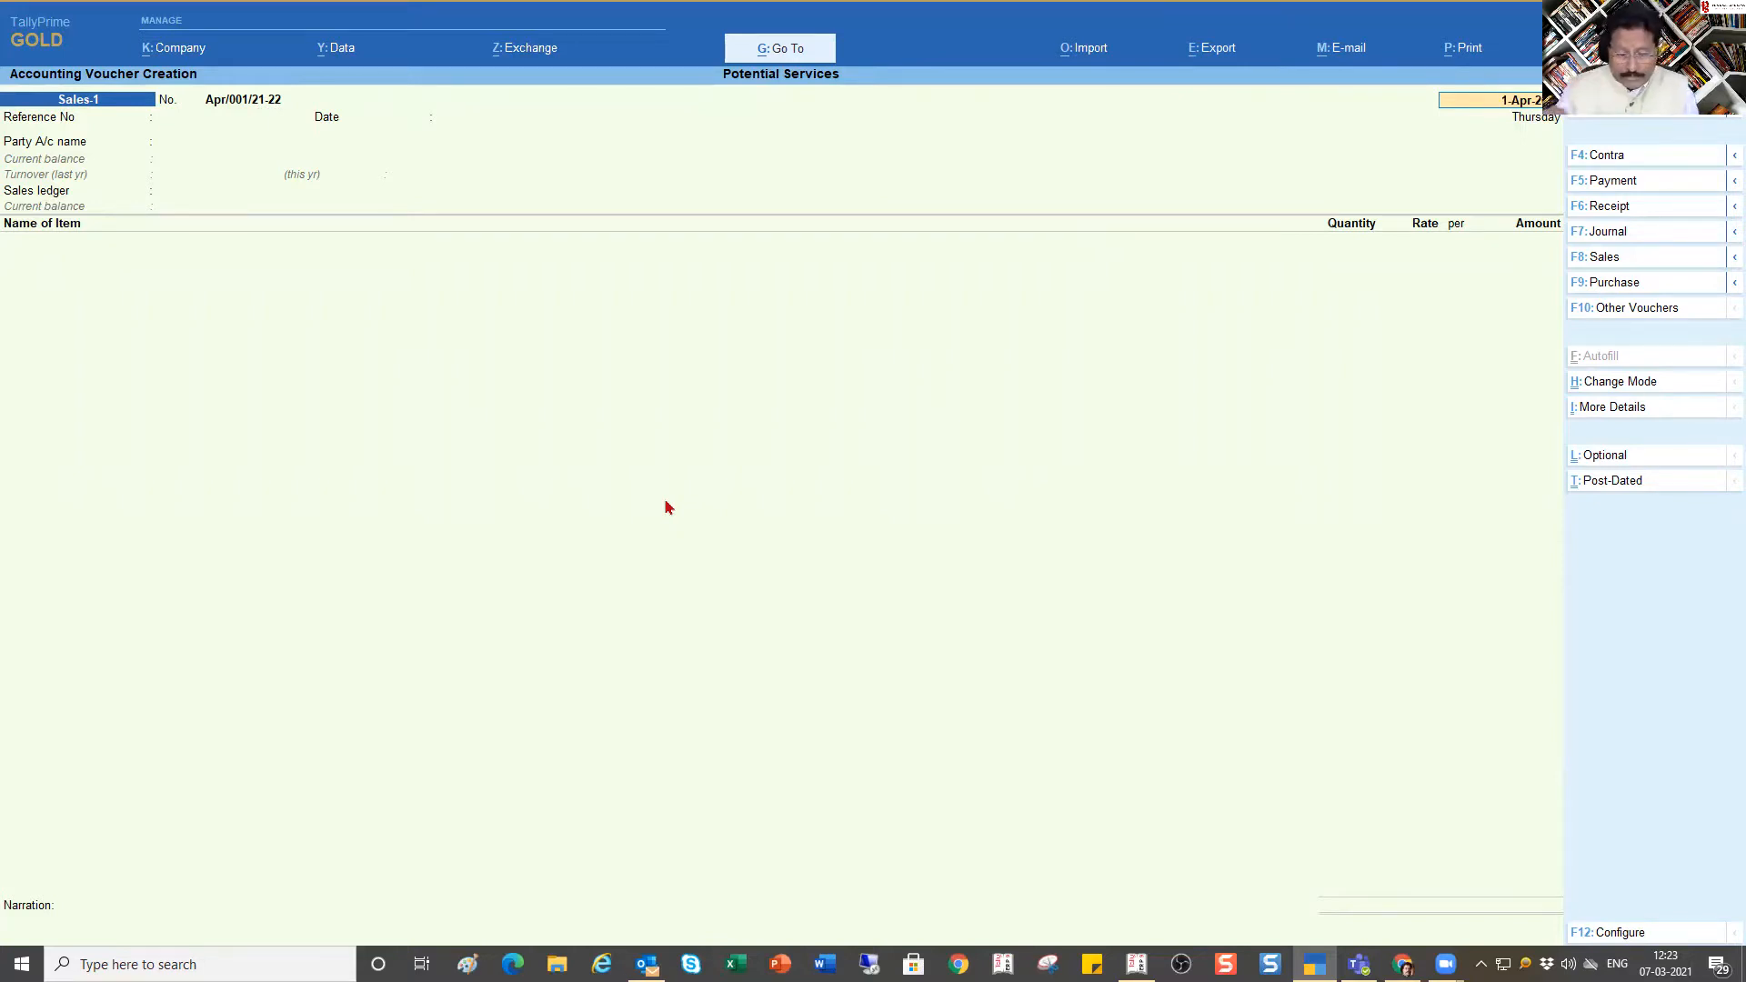
pyautogui.press('F2')
pyautogui.write('1-6')
pyautogui.press('Return')
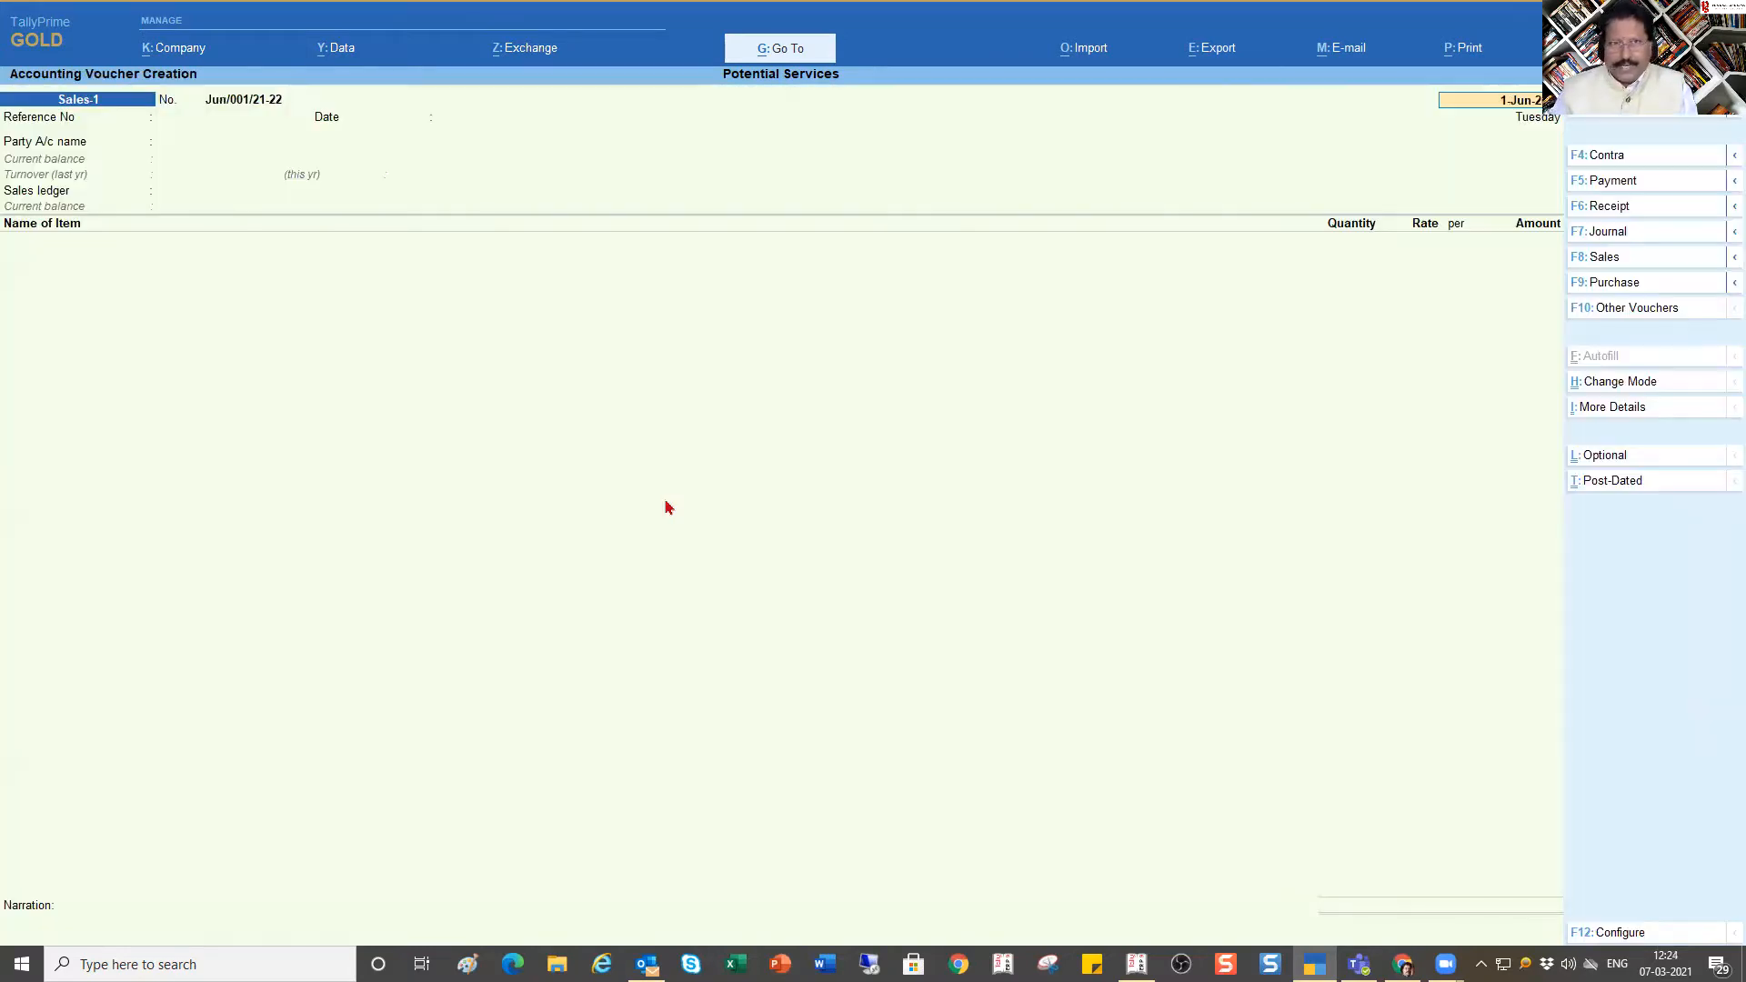
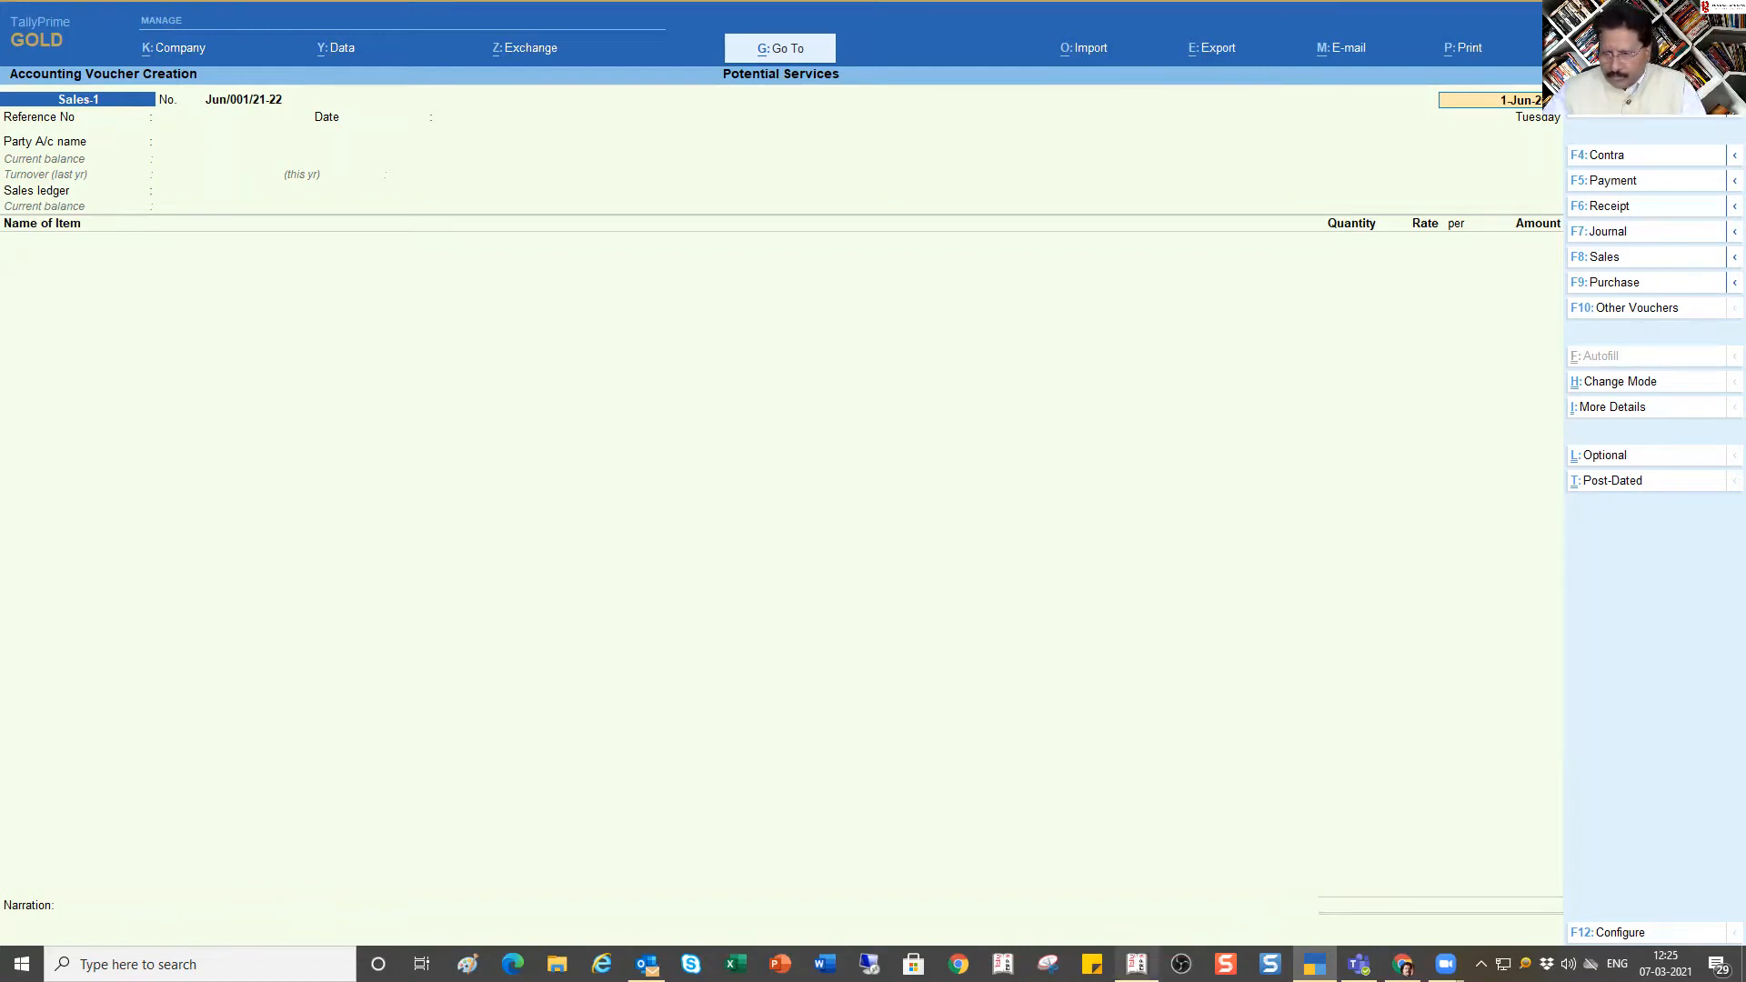
# Step: Switch to Tally.ERP 9 and open the creation form for a new accounting voucher type
pyautogui.click(1136, 964)
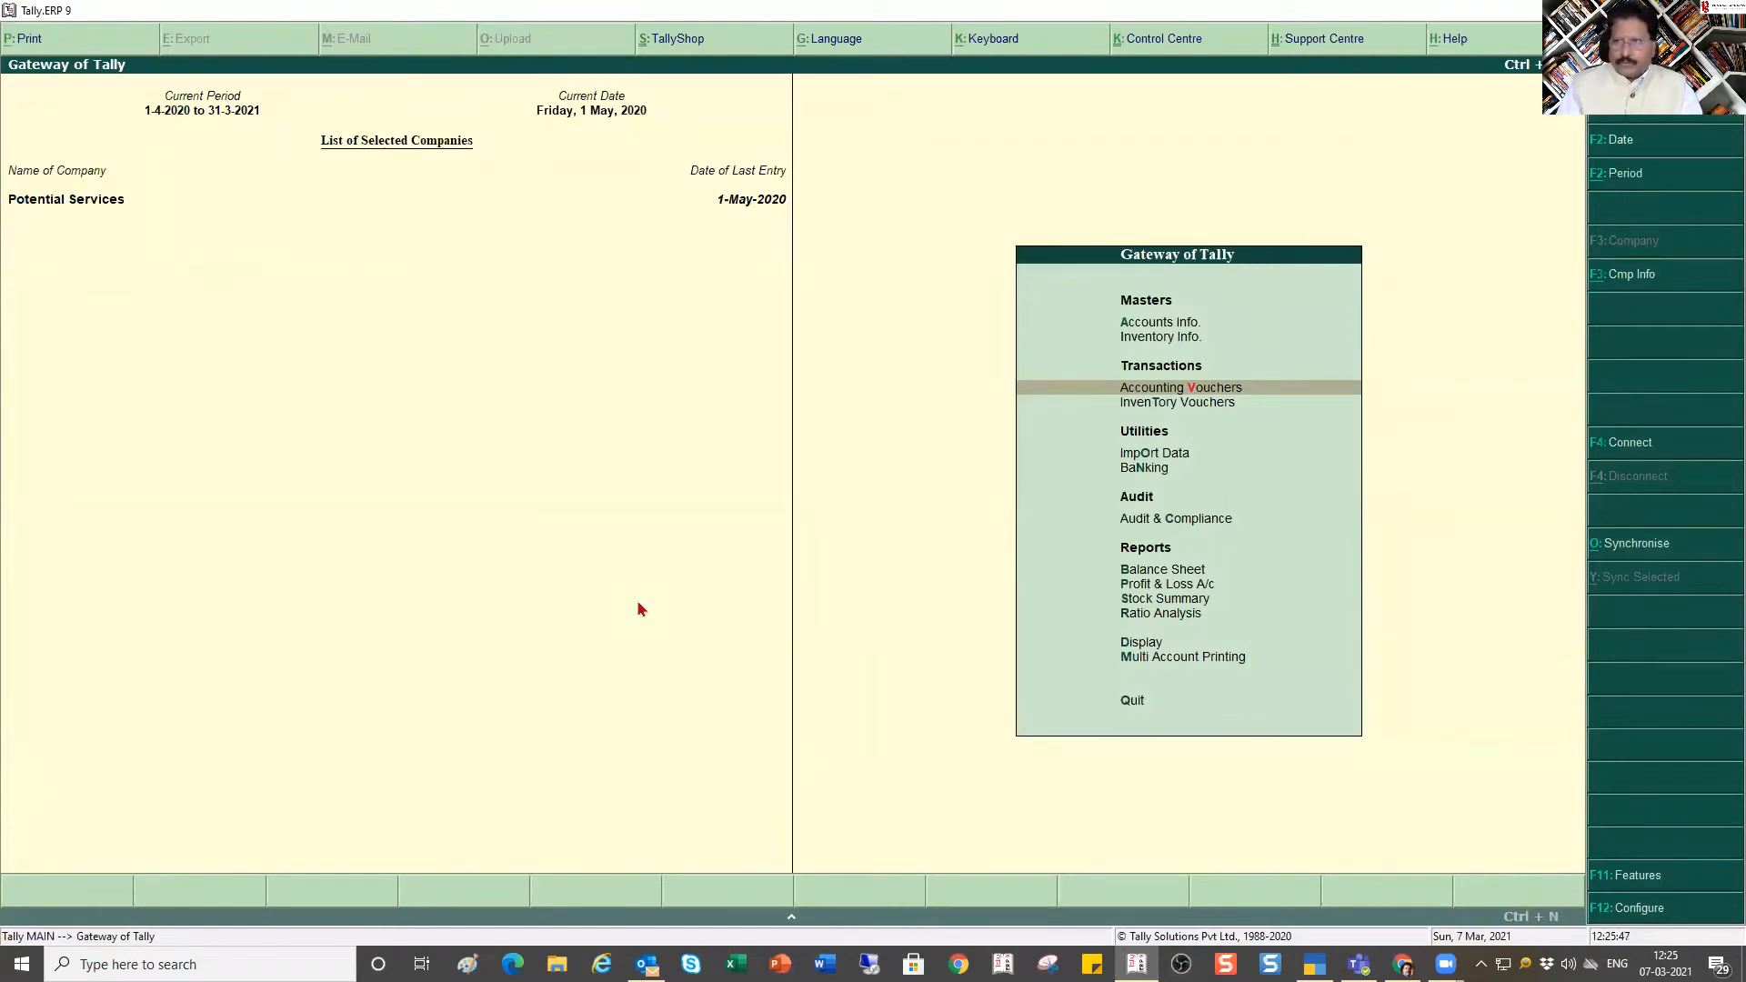
pyautogui.press('a')
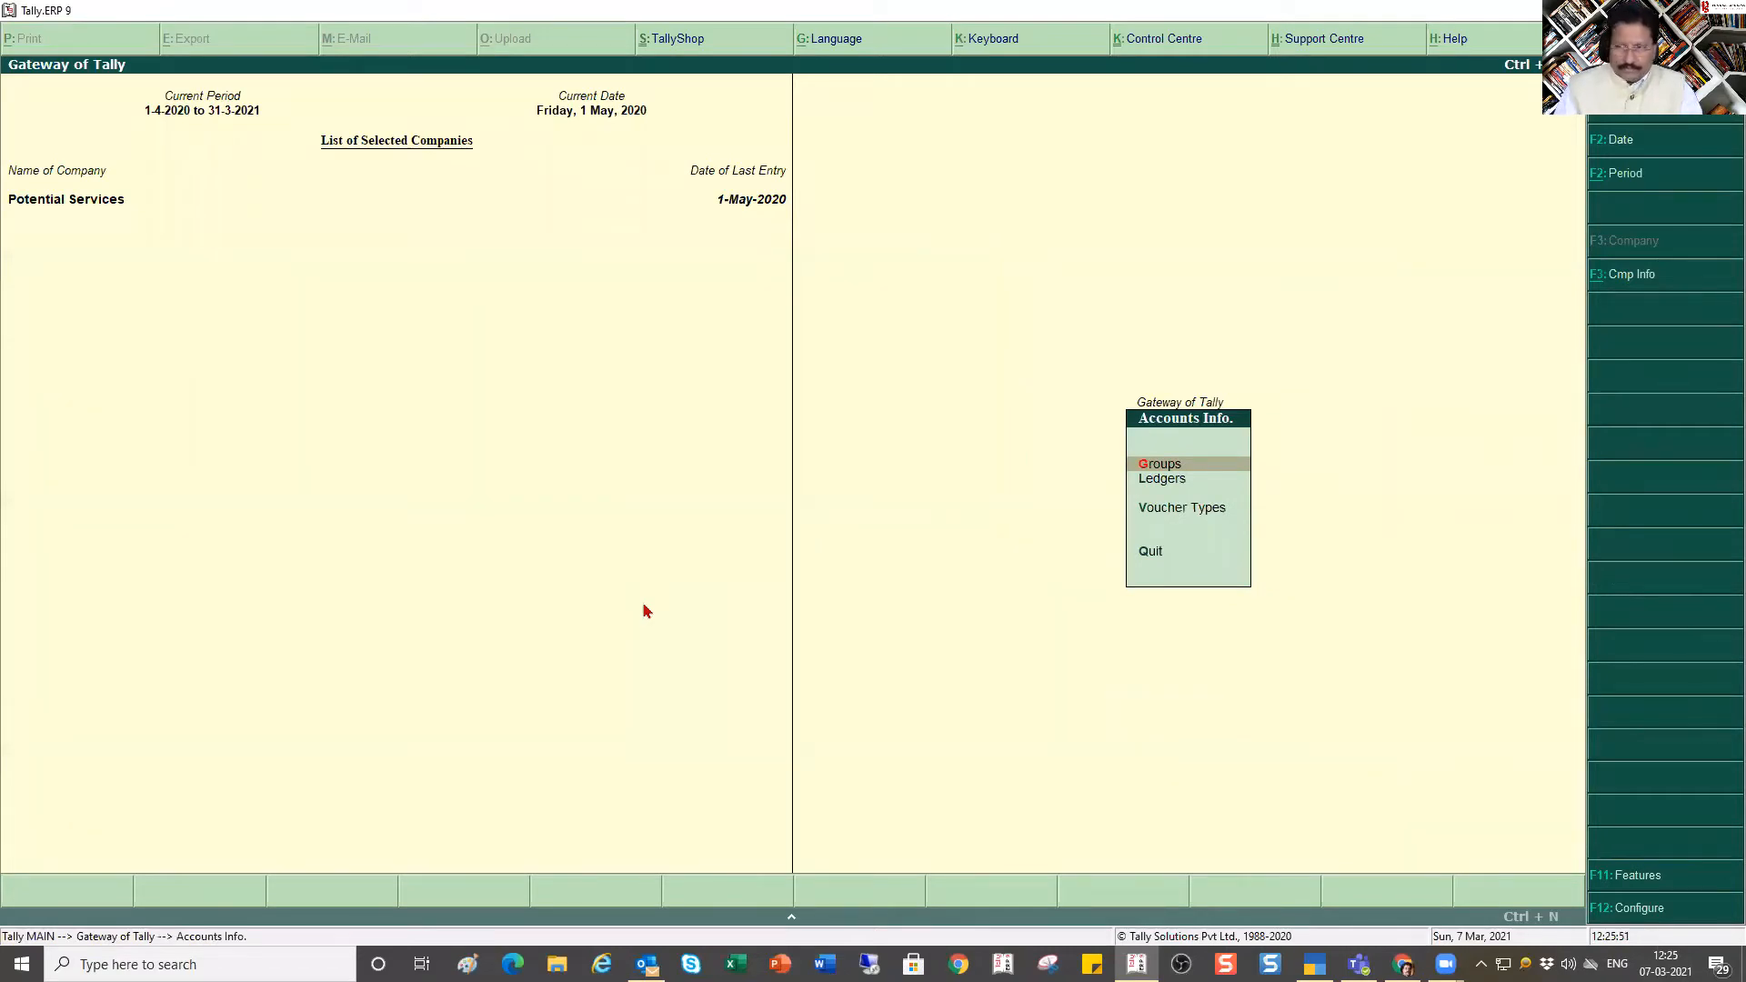
pyautogui.press('v')
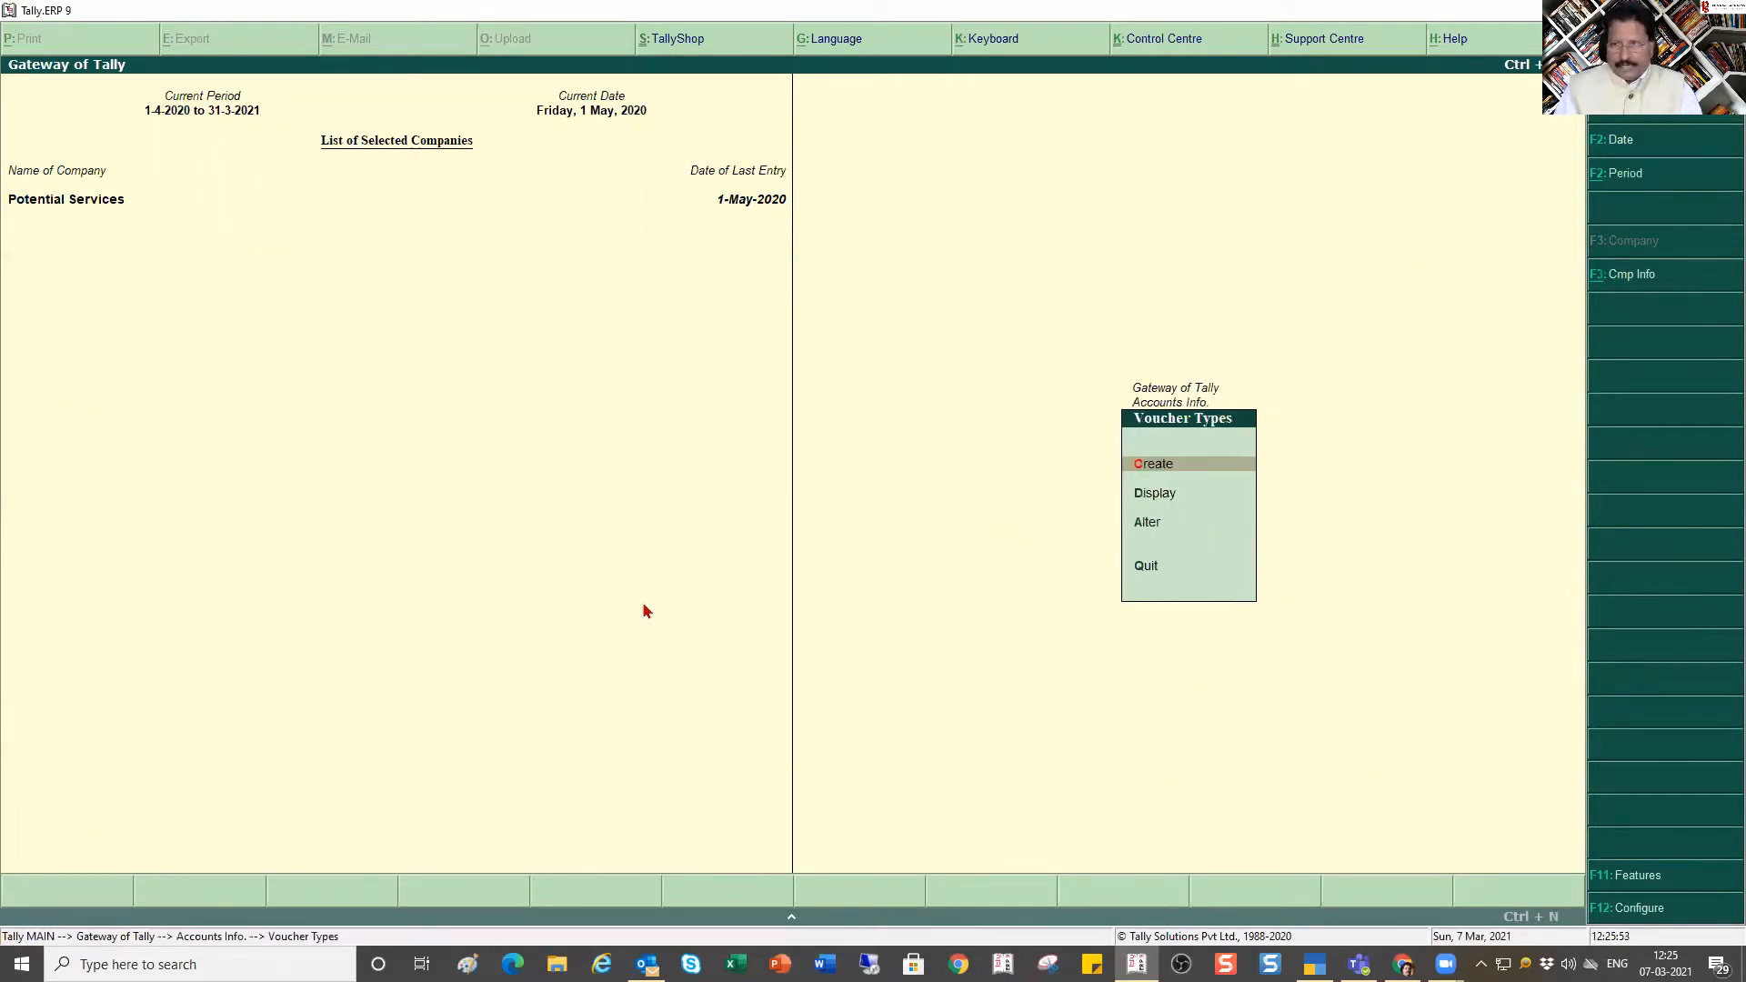
pyautogui.write('c')
# Step: Name the new voucher type Sales-1, base it on Sales with abbreviation Sale, and use the Automatic numbering method
pyautogui.write('Sales')
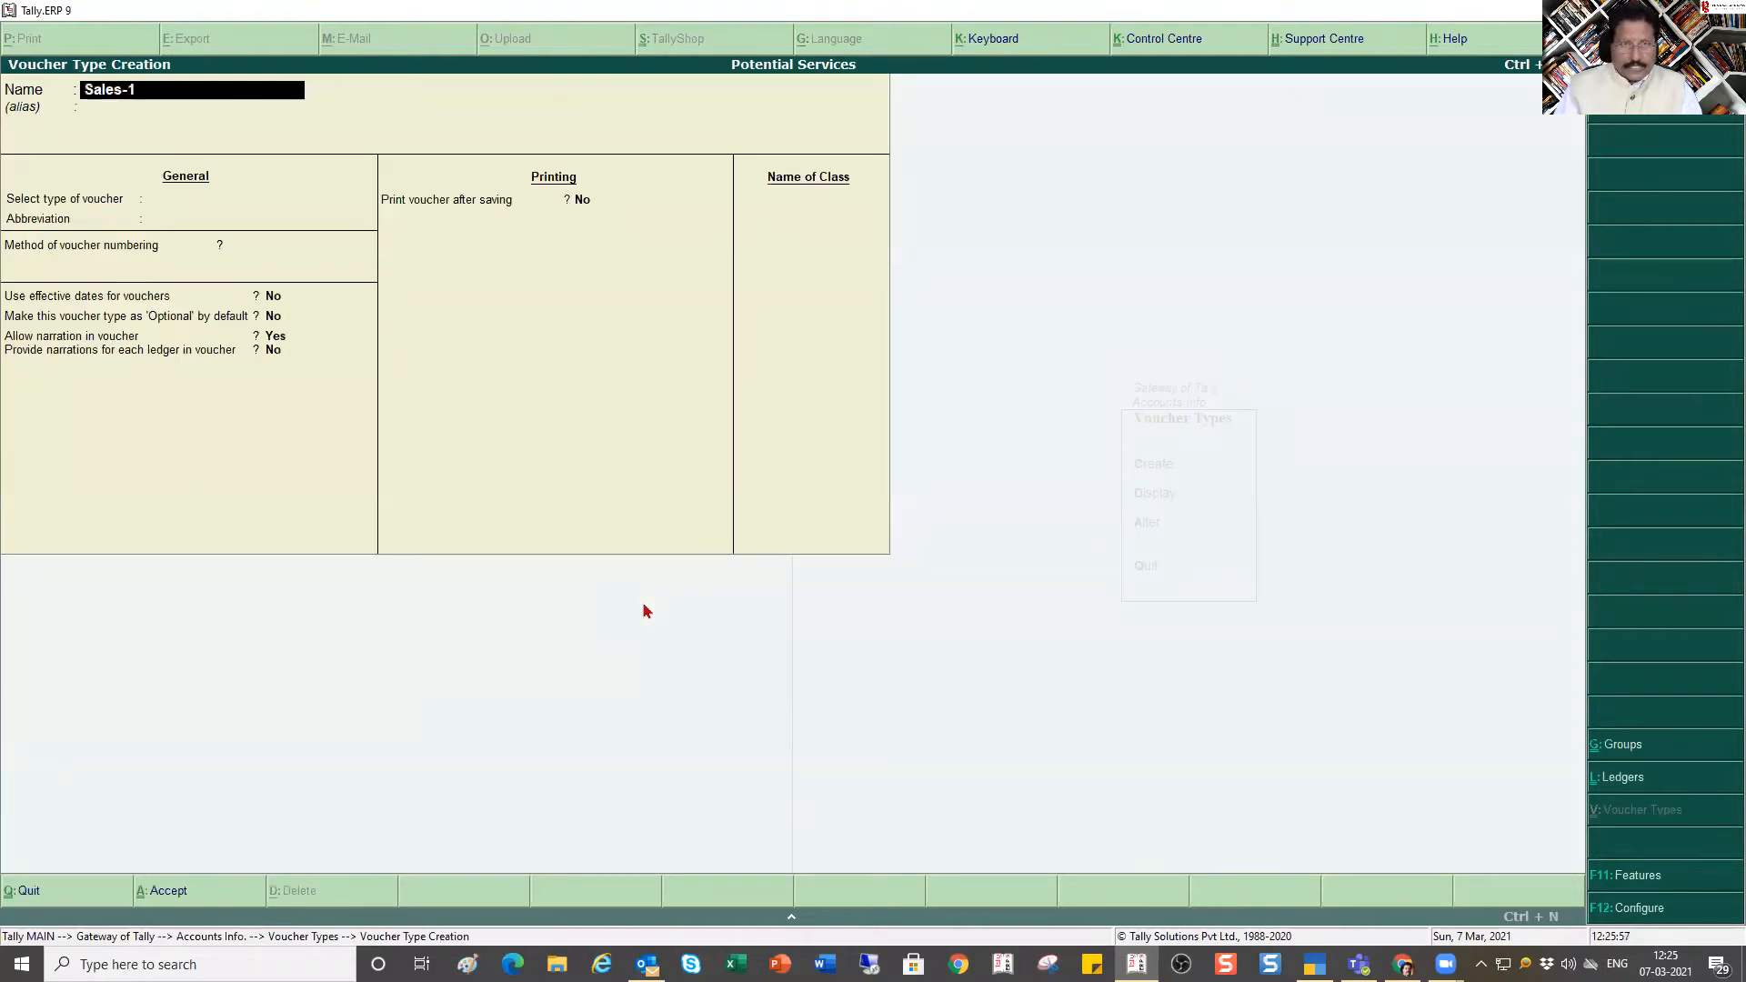
pyautogui.write('-1')
pyautogui.press('Return')
pyautogui.press('Return')
pyautogui.write('Sal')
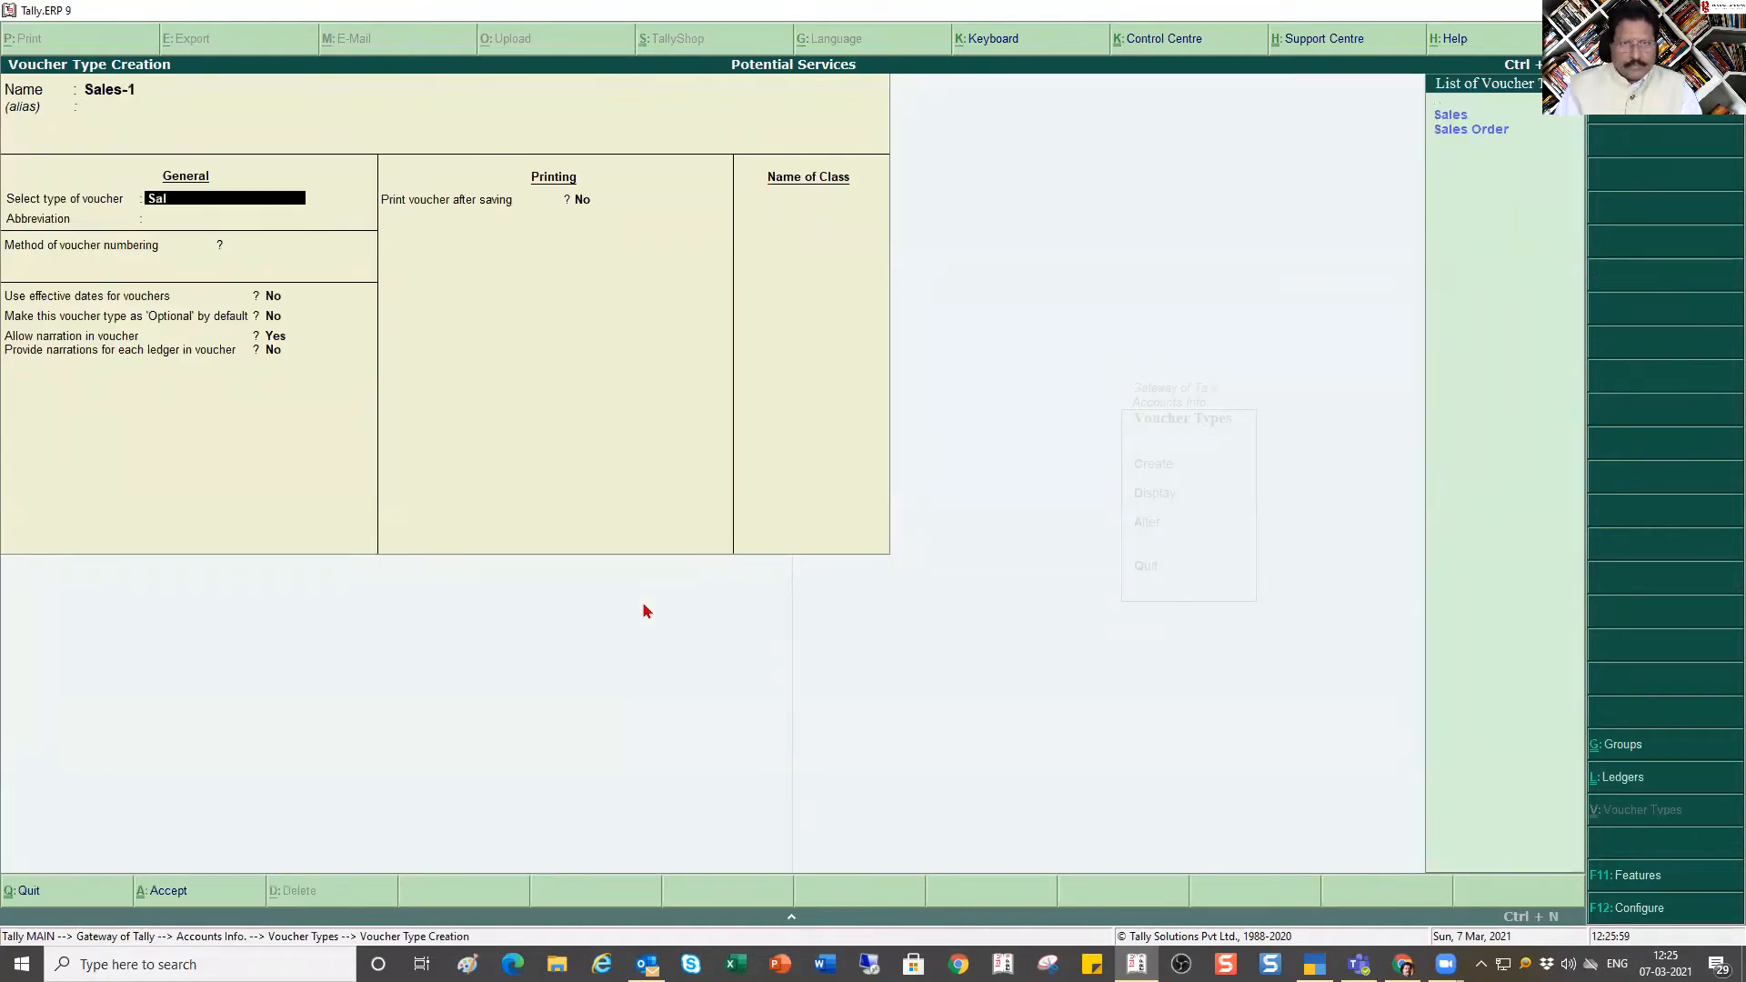
pyautogui.press('Return')
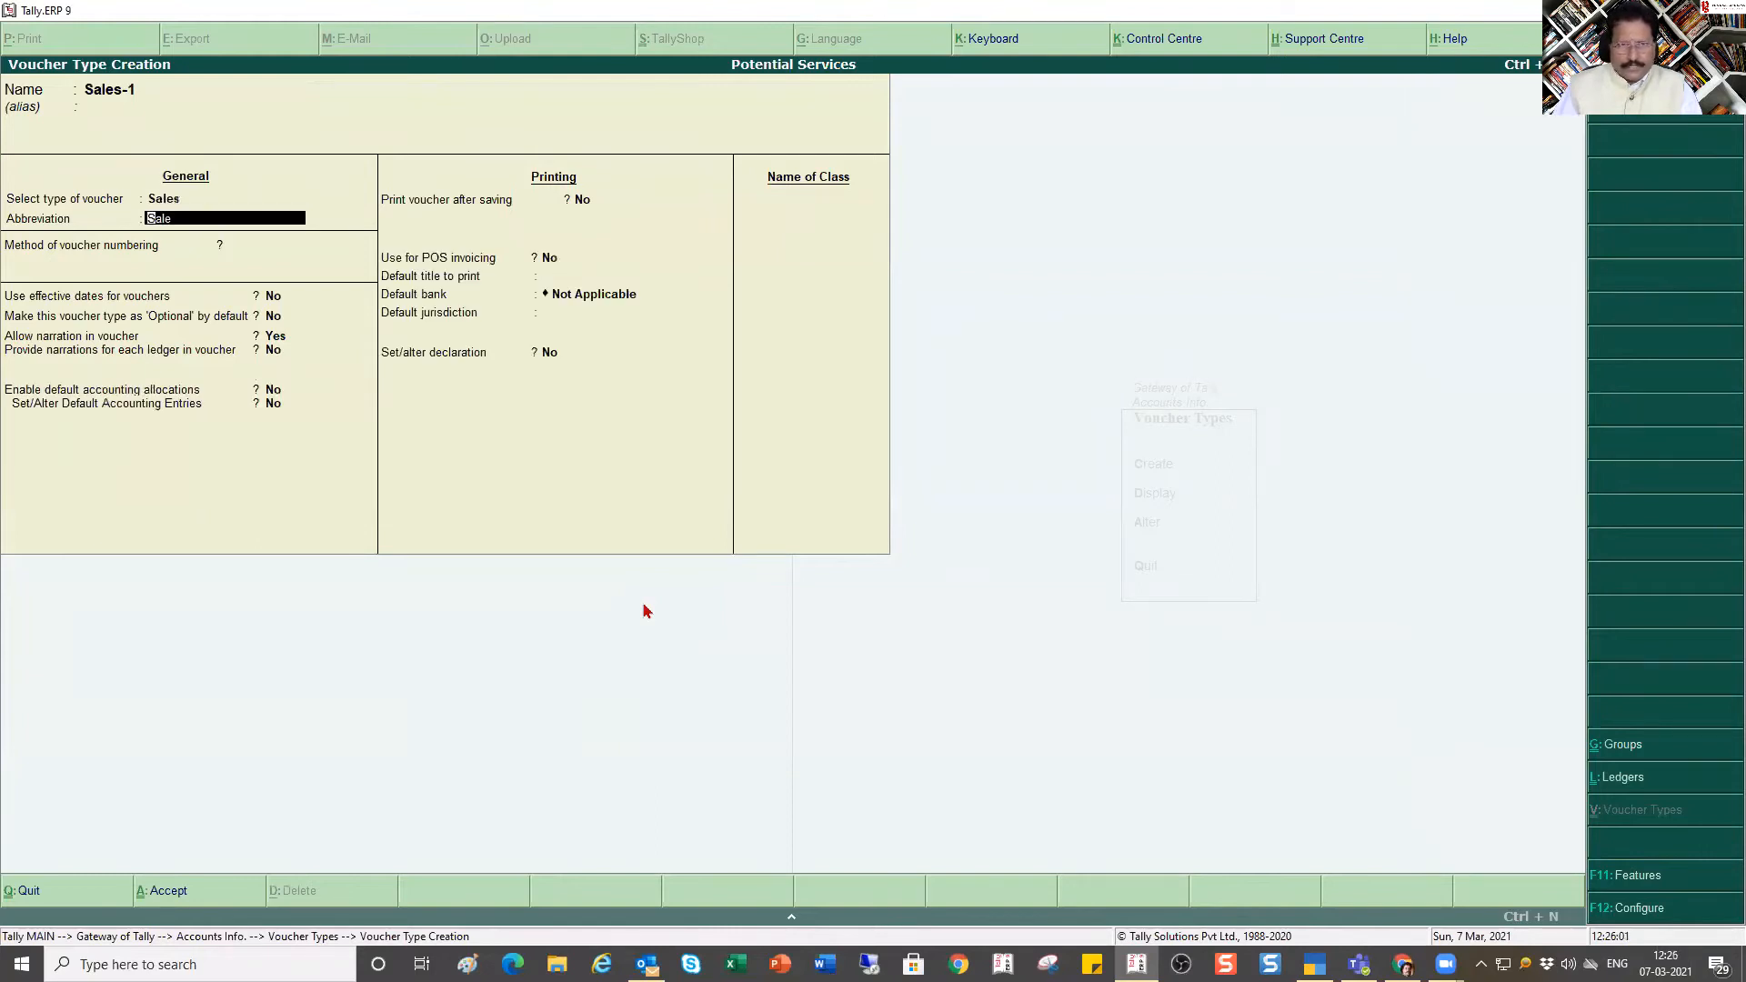
pyautogui.press('Return')
pyautogui.press('Return')
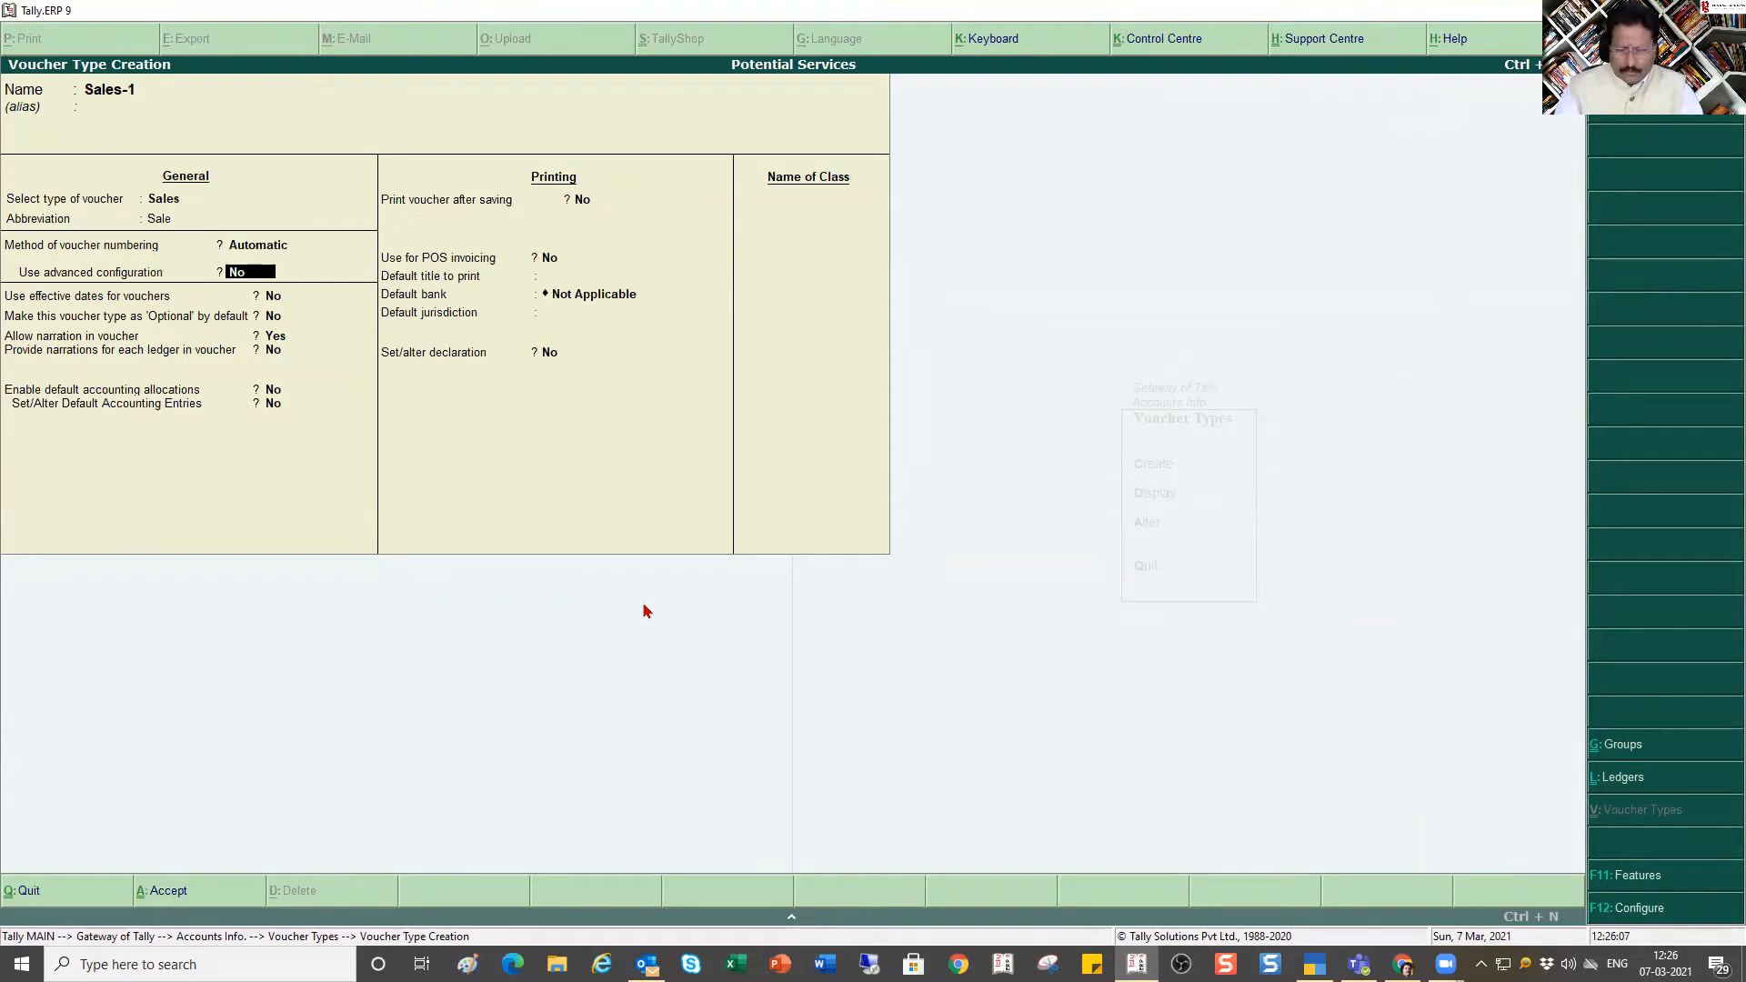
# Step: Set advanced configuration to Yes for Sales-1, go through its starting number, width and zero prefill settings, and return to the creation form
pyautogui.write('y')
pyautogui.press('Return')
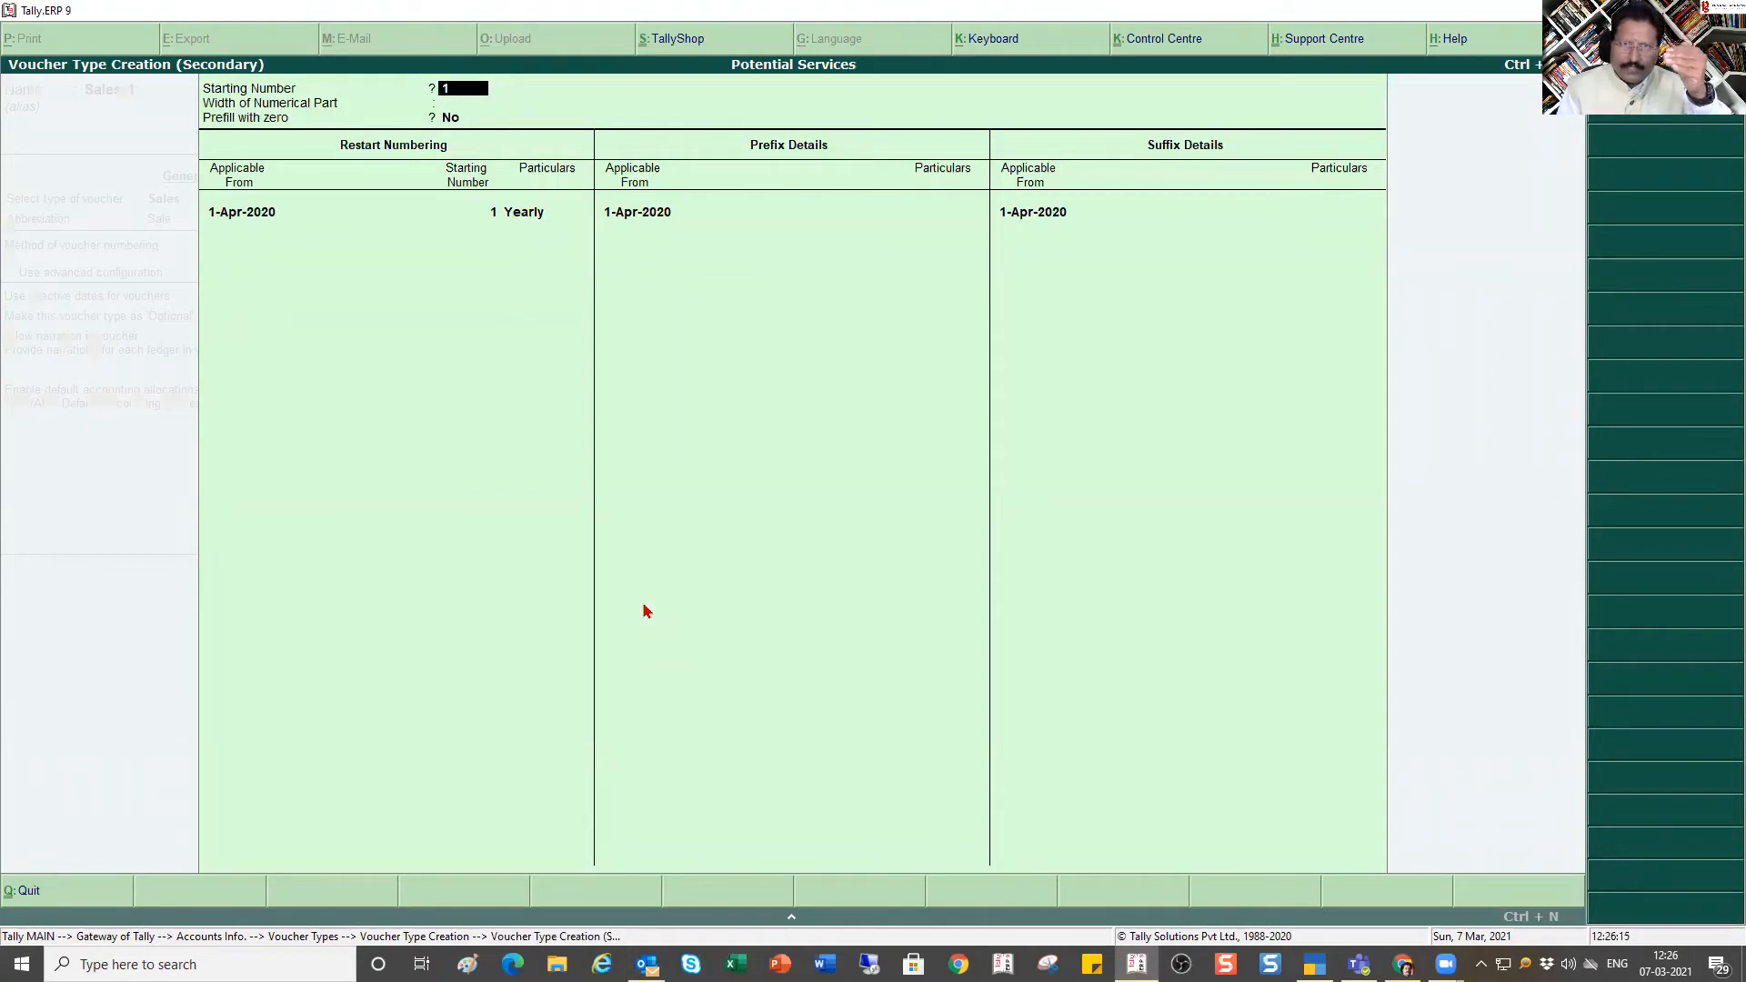
pyautogui.press('Return')
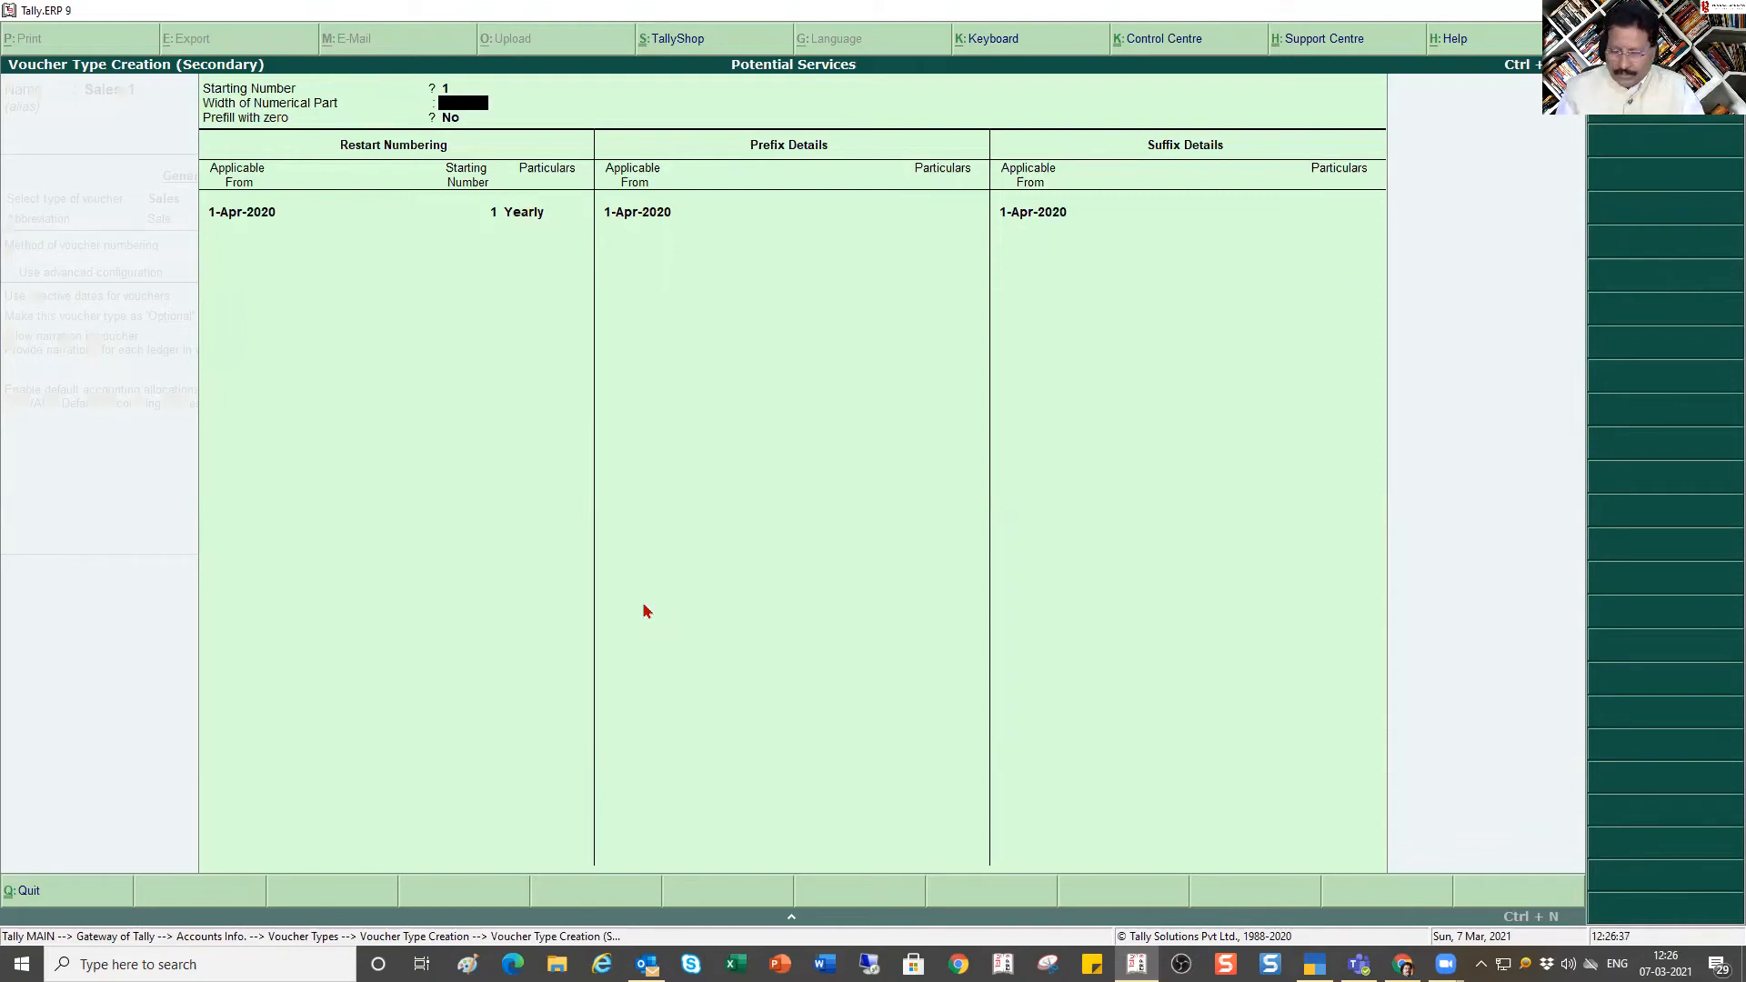
pyautogui.press('Return')
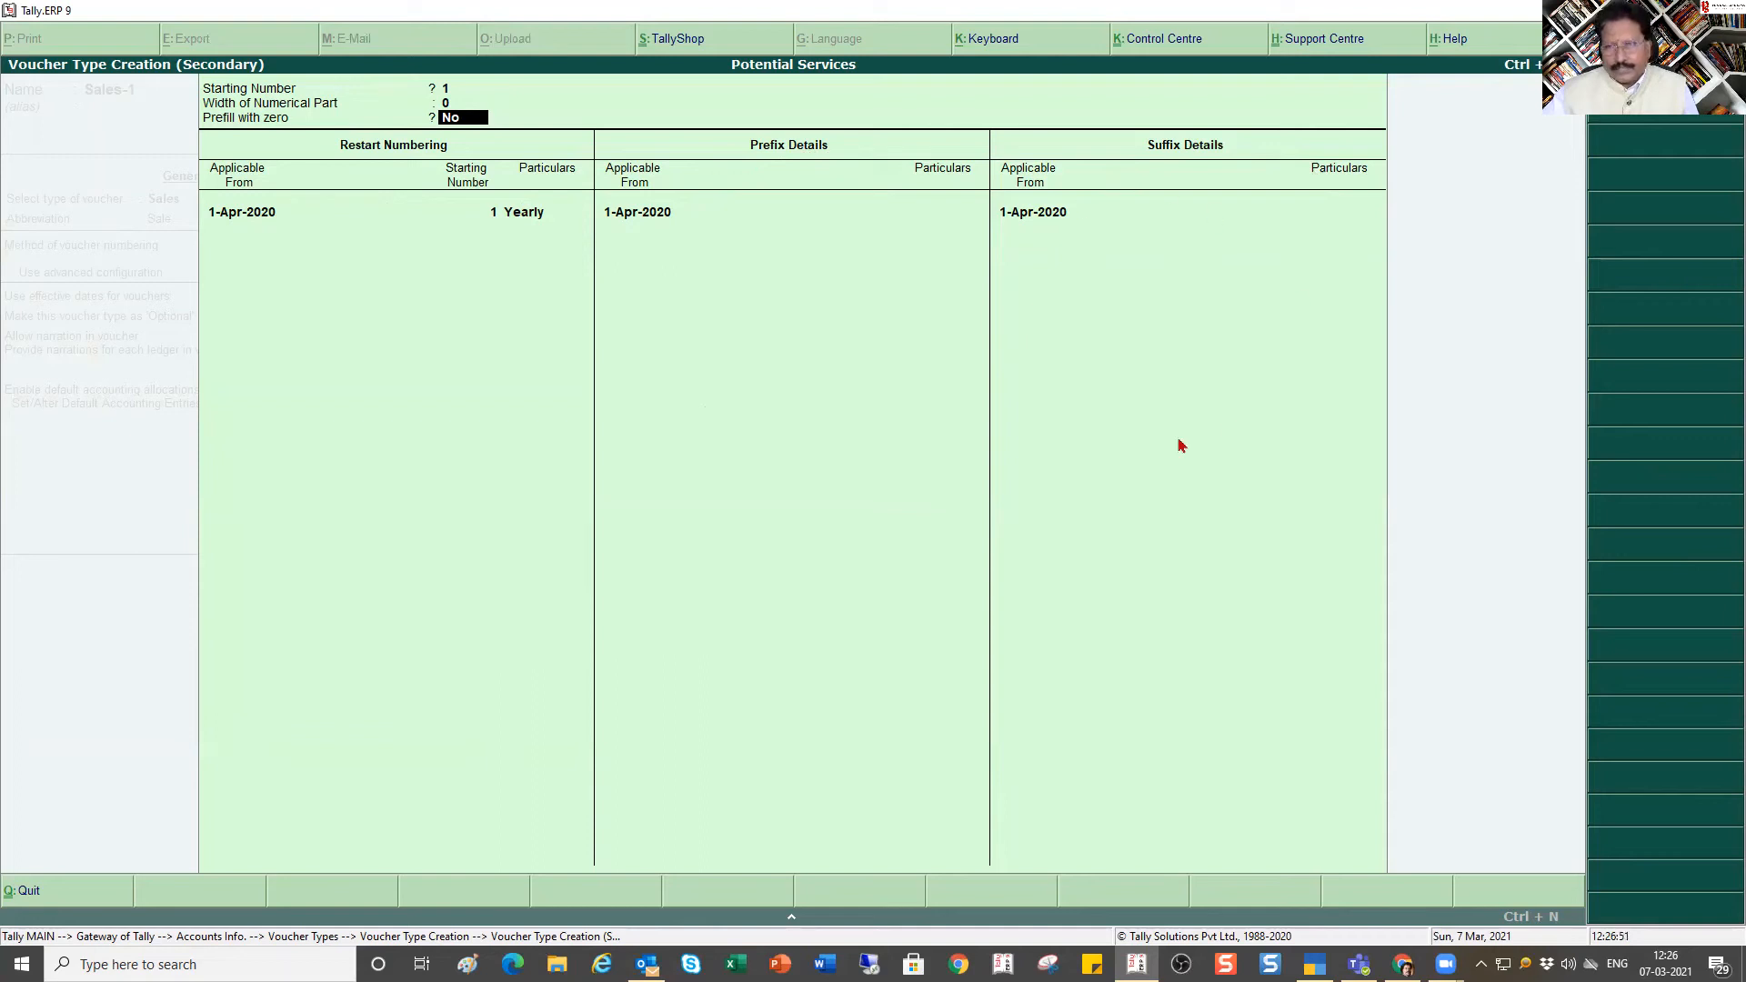
pyautogui.press('Return')
pyautogui.press('Return')
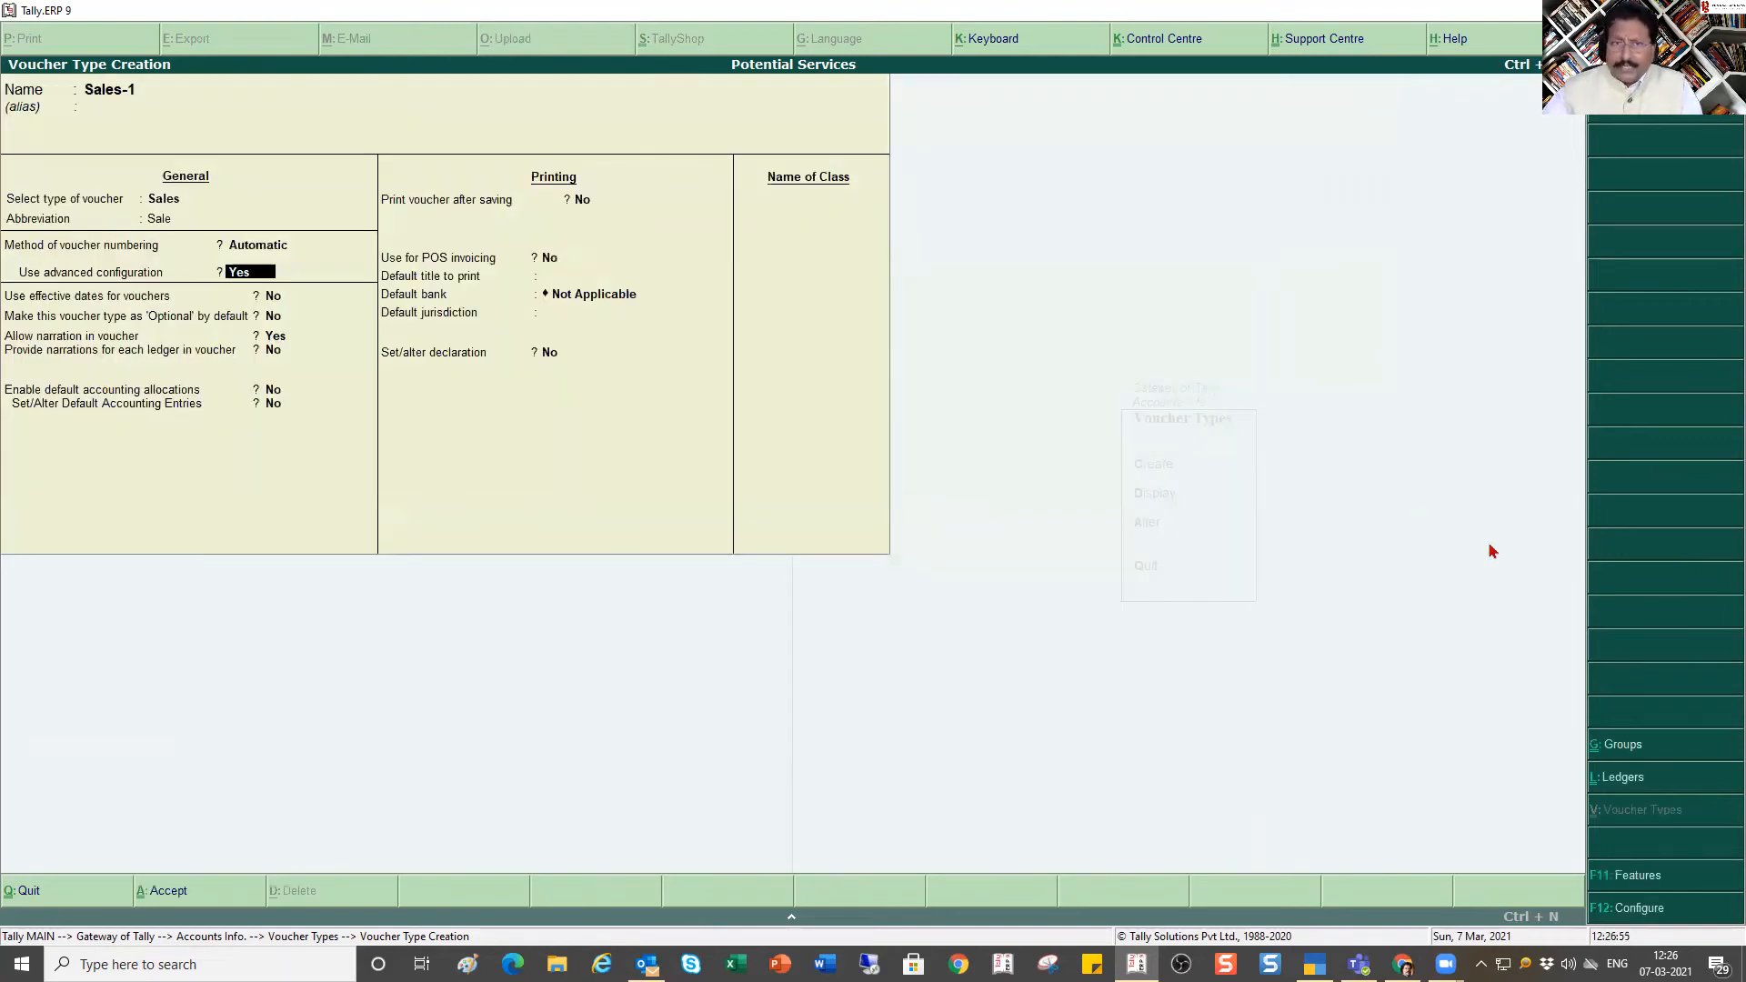